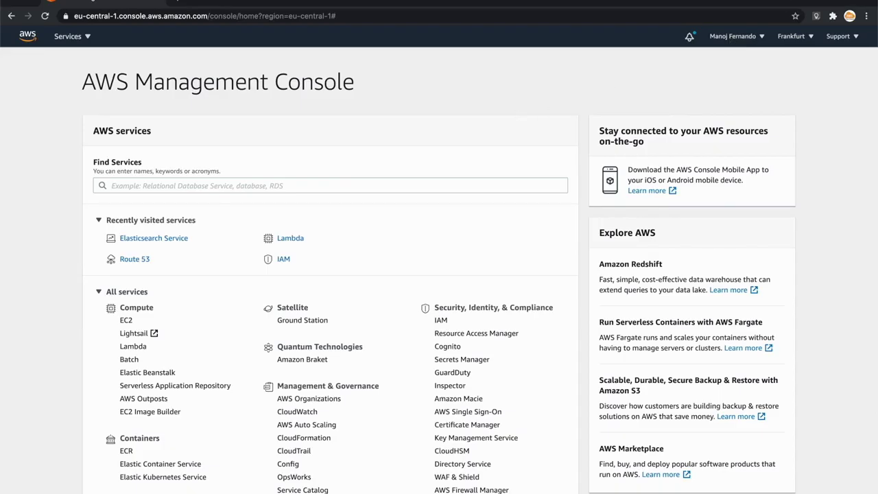
Open the organization's account list in AWS Organizations and start creating a new member account
click(755, 36)
click(690, 79)
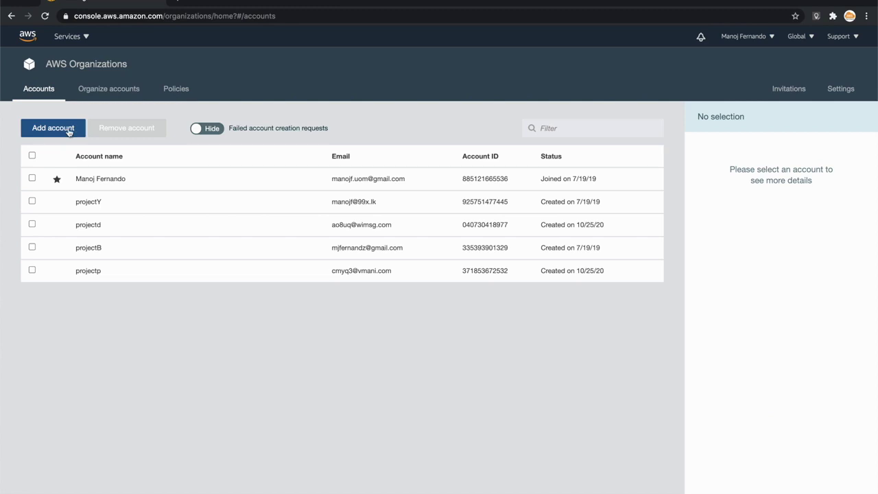
click(69, 130)
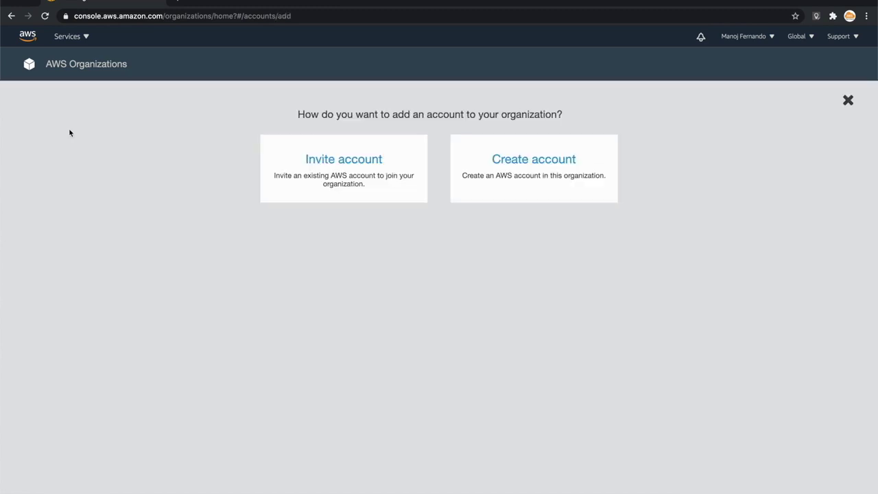
click(486, 160)
scroll(235, 292, down, 1)
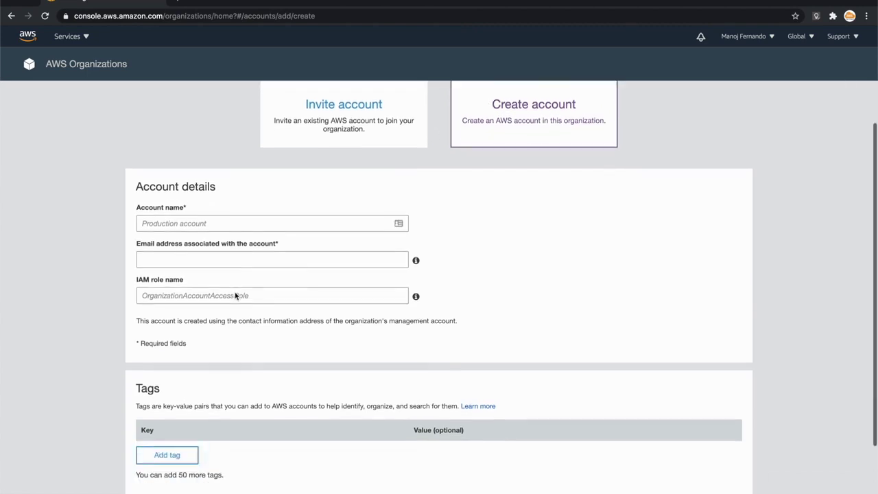
Name the new account production, enter its associated email address, and set the IAM role name to productionRole
click(181, 194)
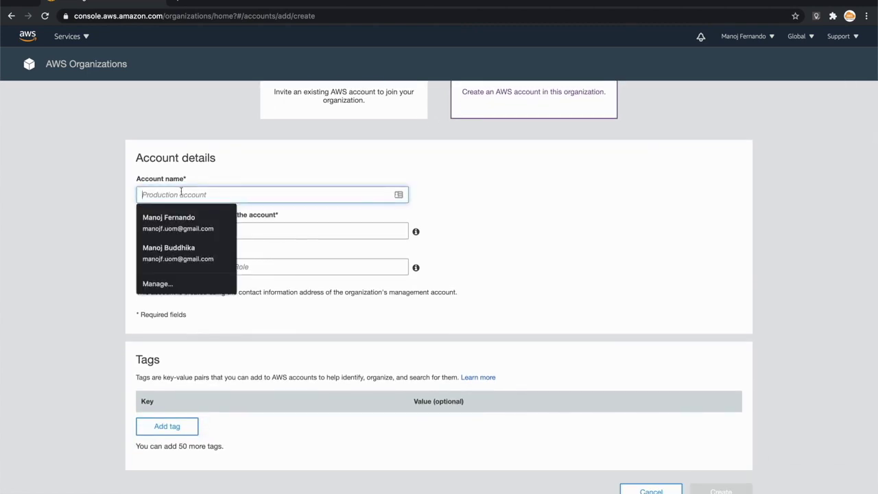
text(production)
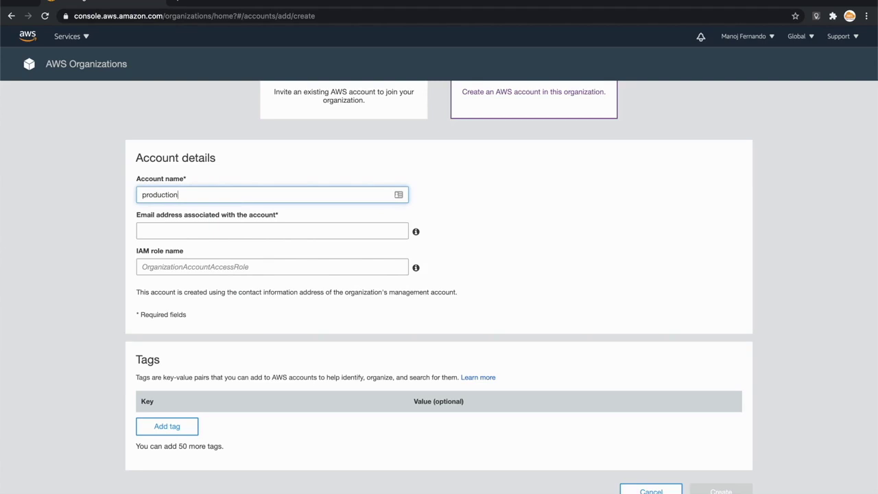
click(240, 229)
key(ctrl+v)
click(238, 265)
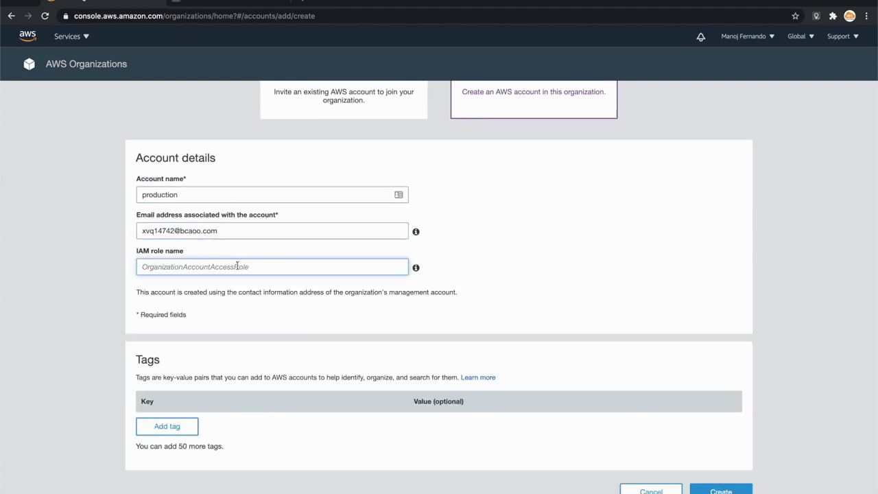
text(productionRole)
Tag the account with key name and value Production, create it, and refresh the organization's account list
scroll(313, 332, down, 2)
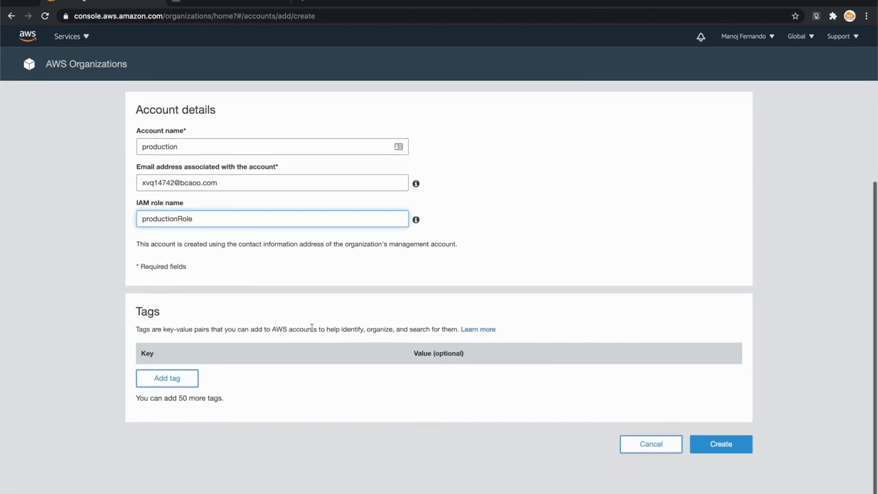
click(180, 379)
click(202, 350)
text(name)
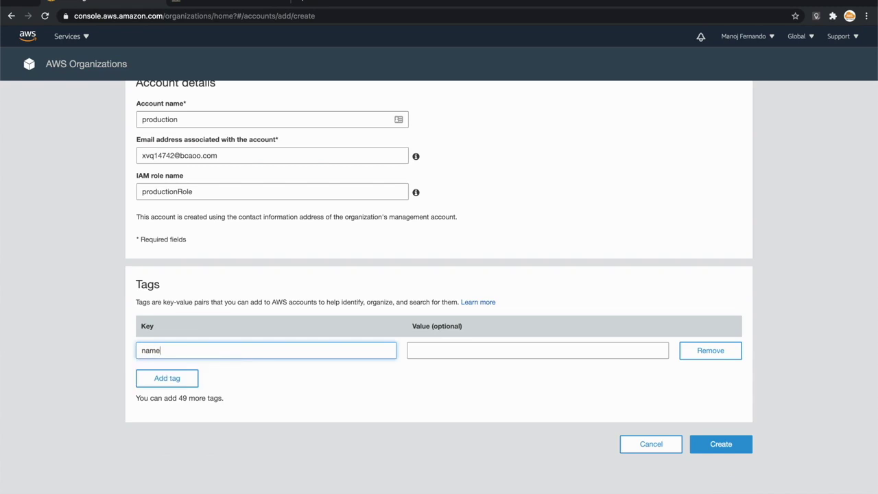
key(Tab)
text(Production)
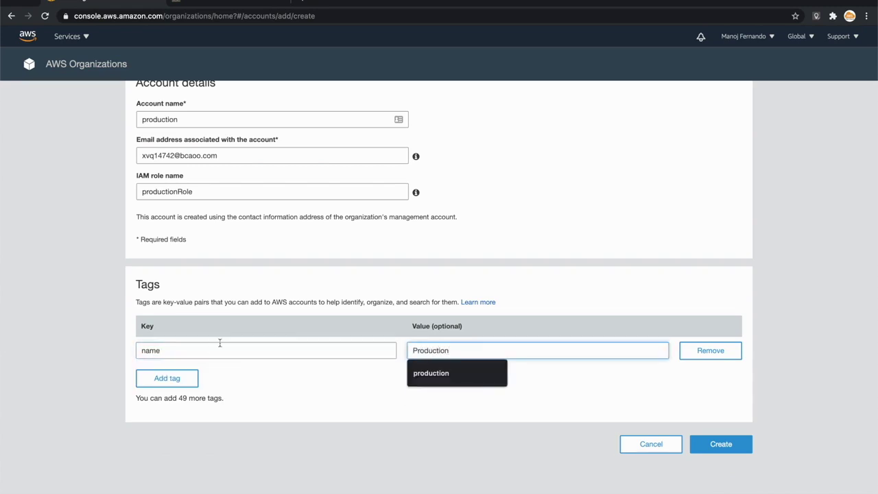
scroll(219, 343, up, 1)
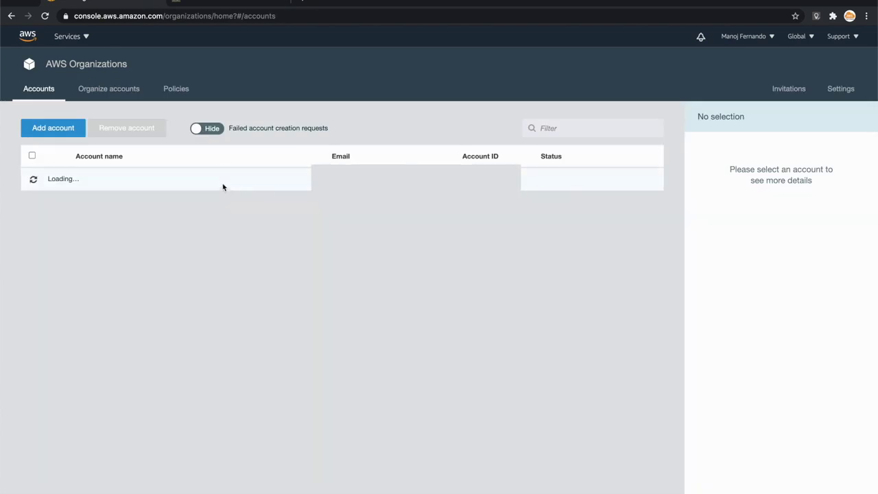
click(43, 15)
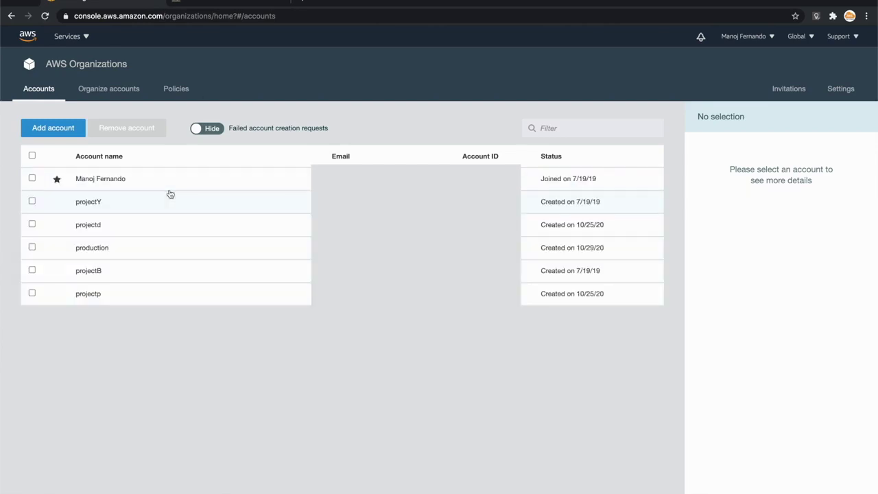
click(32, 248)
click(31, 248)
Start another new member account named Development, with its associated email address and the IAM role name developmentRole
click(53, 130)
click(521, 157)
click(249, 273)
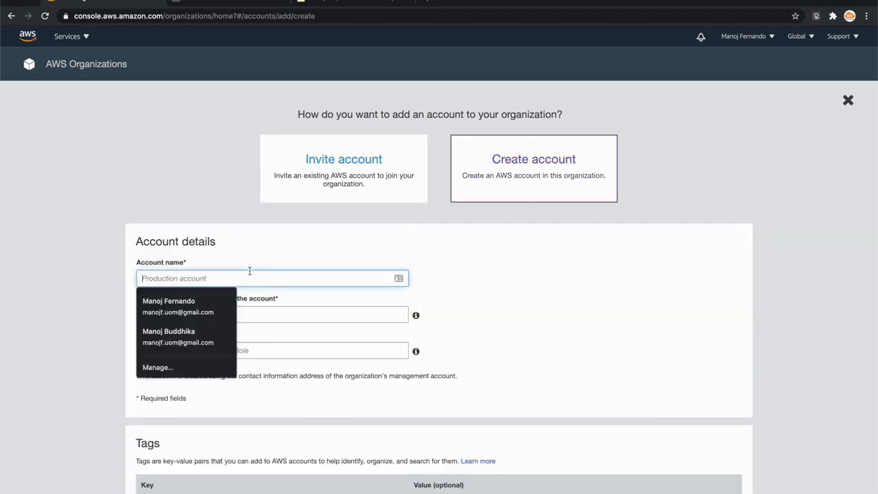
text(Developmen)
scroll(249, 269, down, 2)
click(225, 266)
key(super+v)
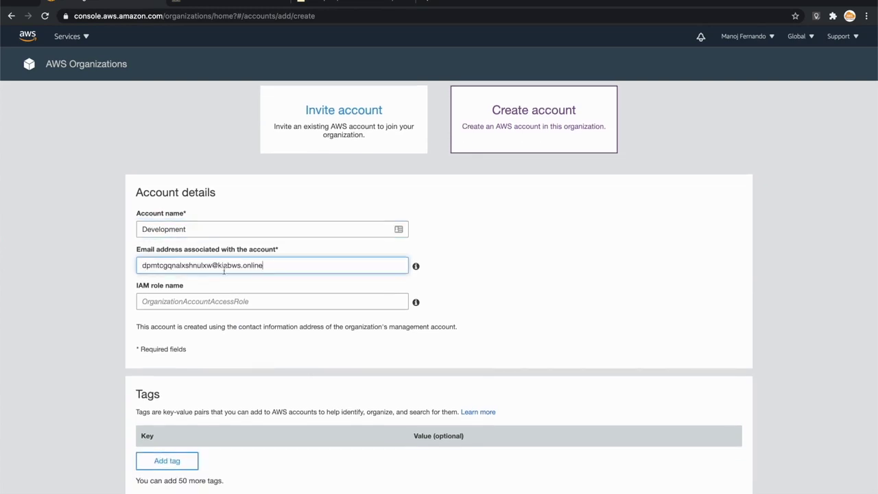
click(217, 302)
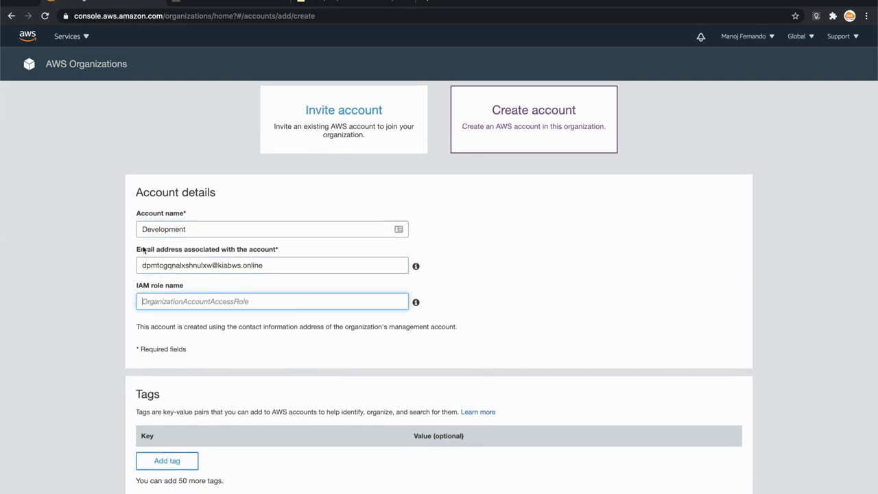
text(developmentRole)
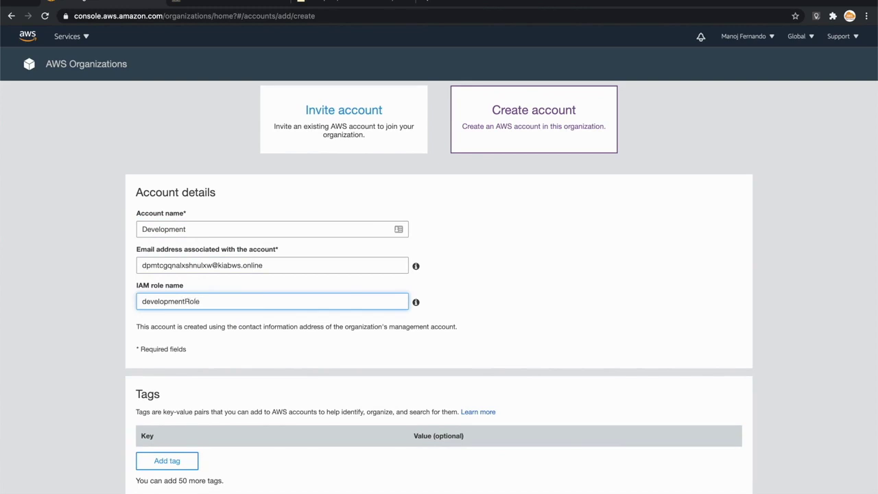
Tag the account with key name and value Development, and create it
scroll(439, 274, down, 3)
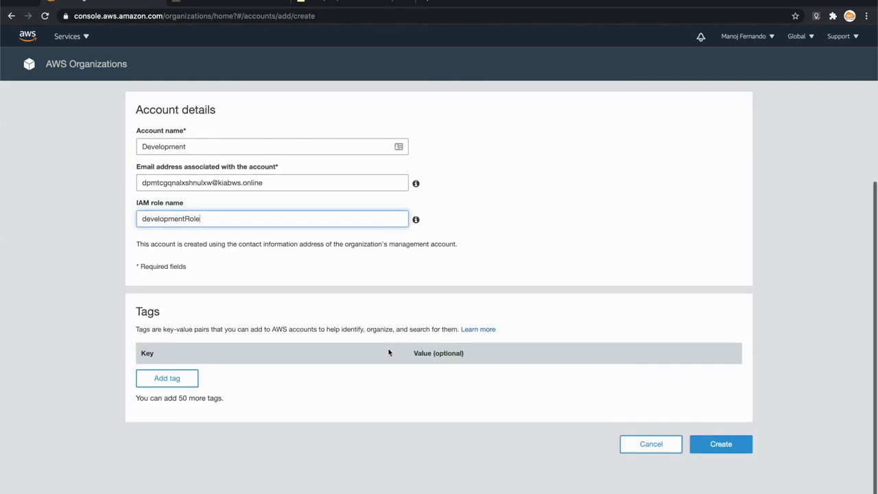
click(184, 382)
click(196, 351)
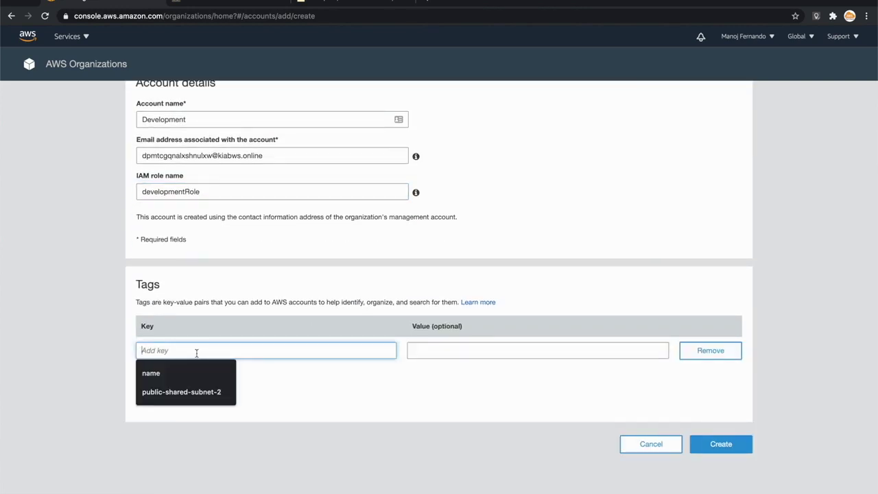
text(name)
key(Tab)
text(Developmen)
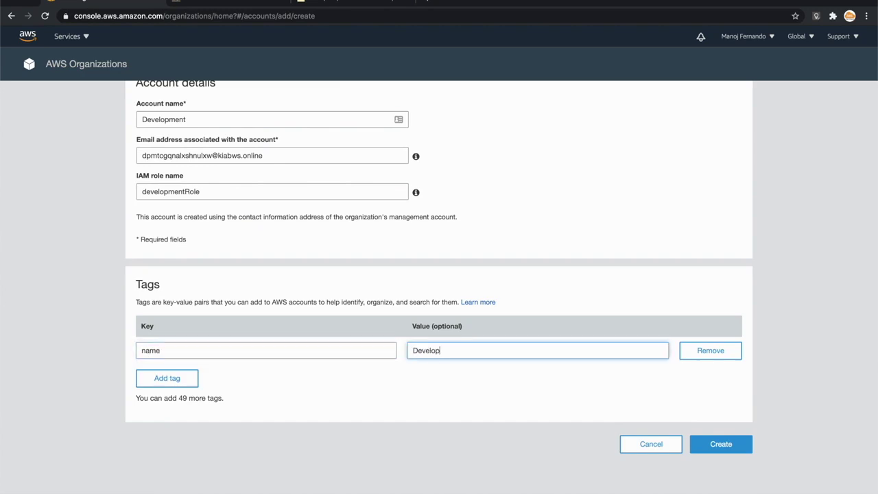
click(739, 450)
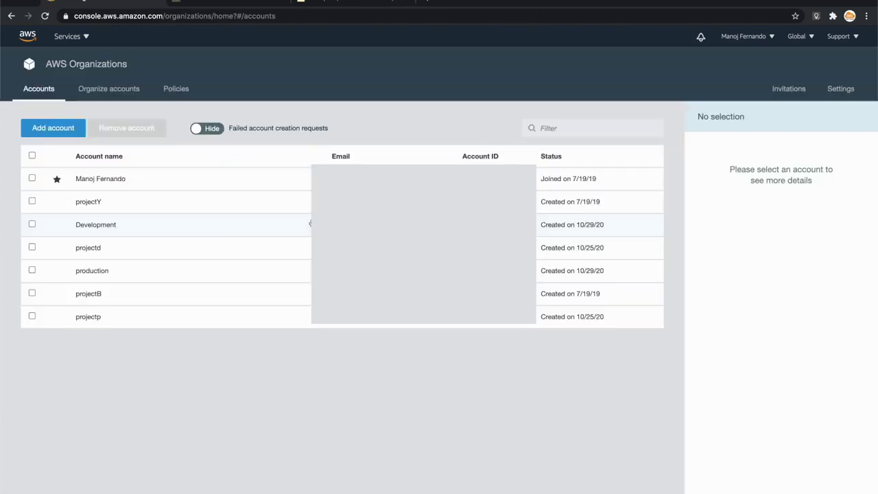
Check the Development and production entries in the organization's account list
click(32, 225)
click(32, 270)
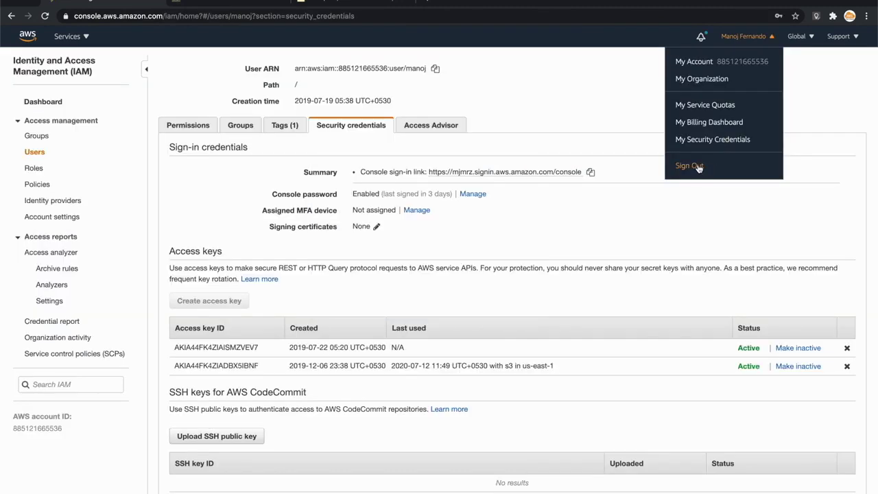
Sign out of the root account and sign in as the IAM user with the account password
click(698, 168)
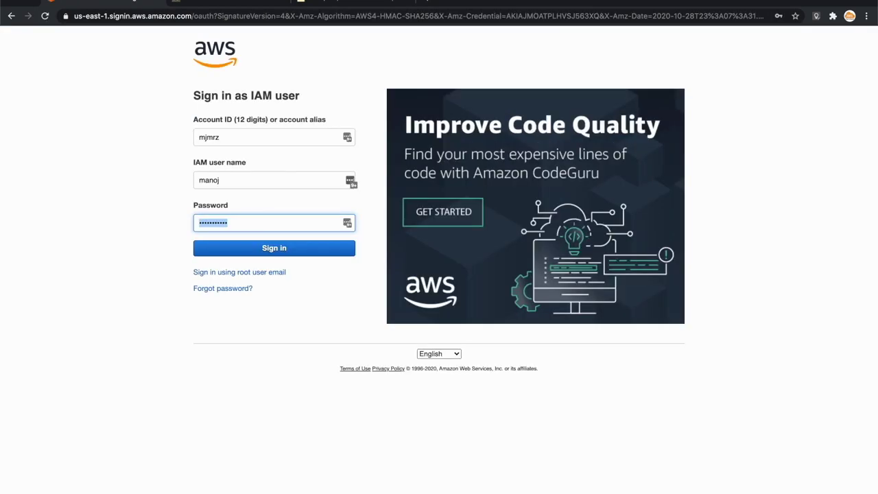
text(•••••••••••)
key(Return)
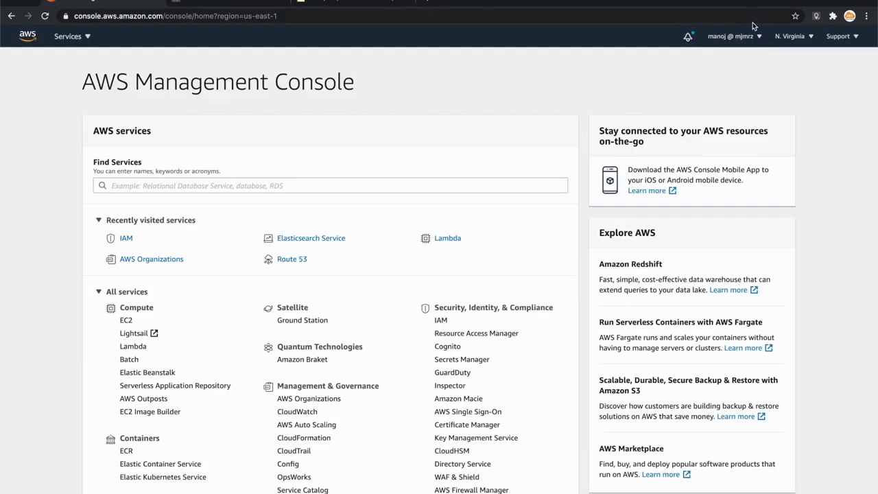
Open the role-switching form and fill in the Production account ID copied from the RapidTables notepad
click(755, 38)
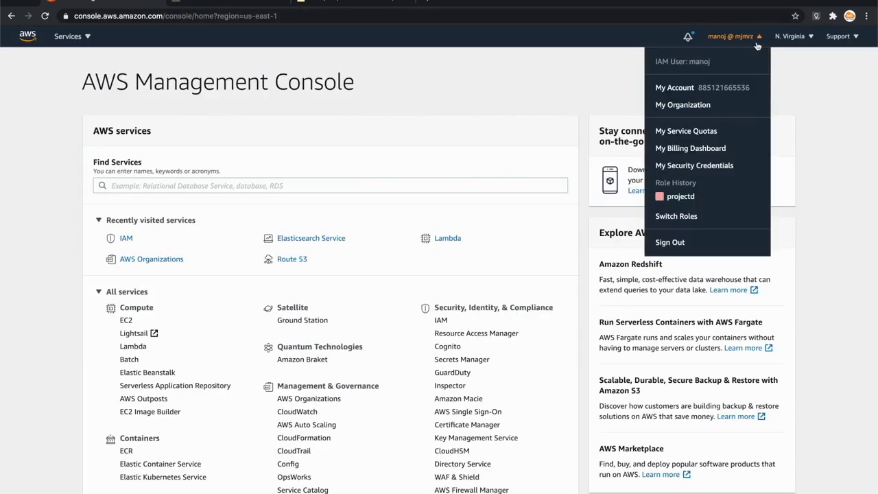
click(676, 216)
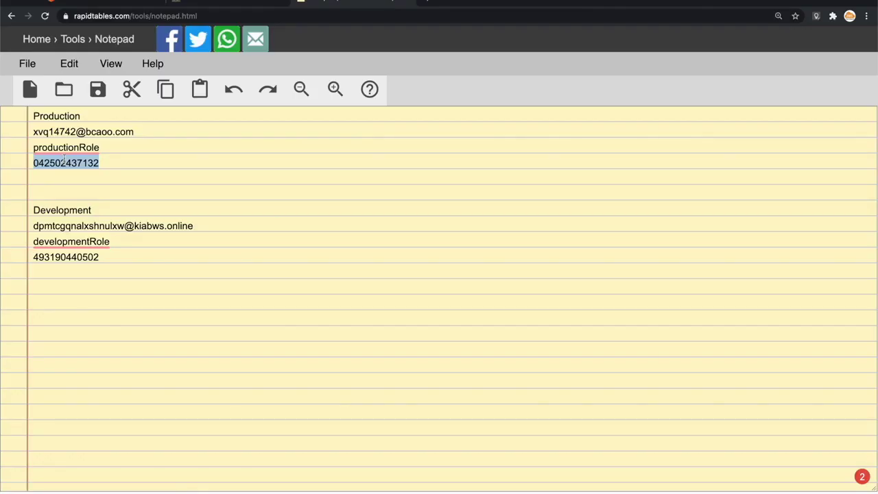
double_click(63, 160)
key(ctrl+c)
click(98, 3)
click(414, 133)
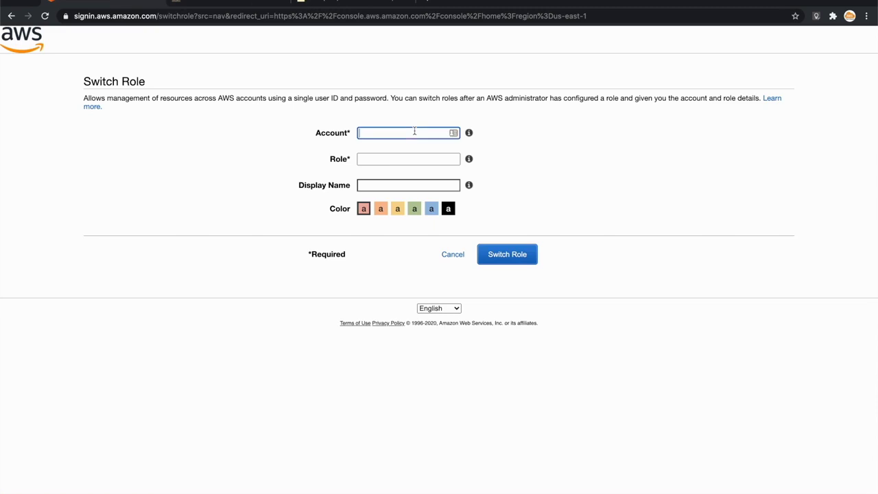
key(ctrl+v)
Switch to the role productionRole with the display name production and the blue color
click(392, 161)
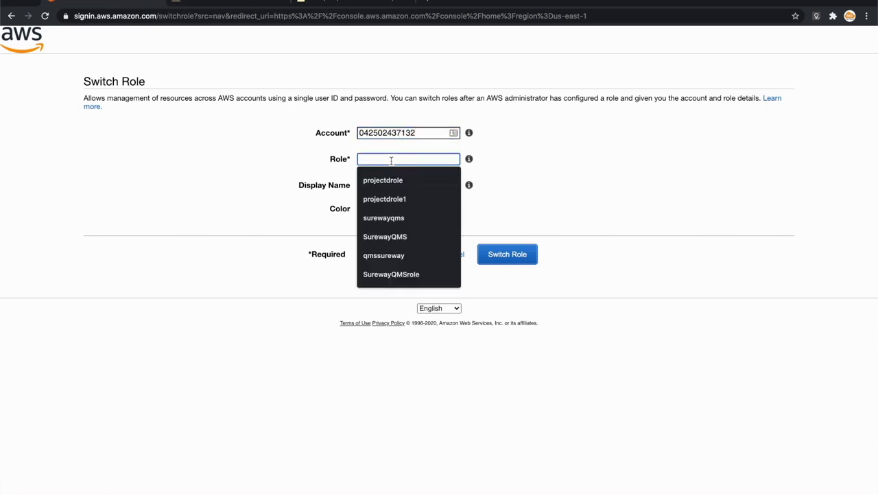
text(producti)
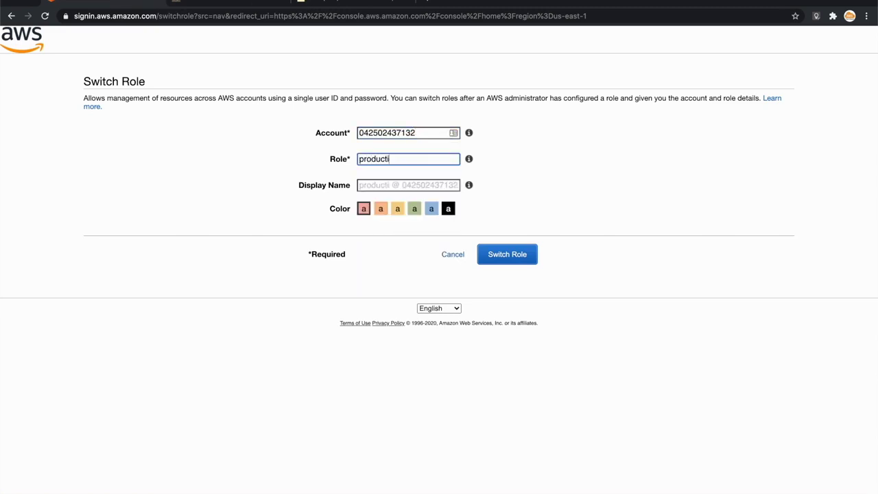
text(onRole)
key(Tab)
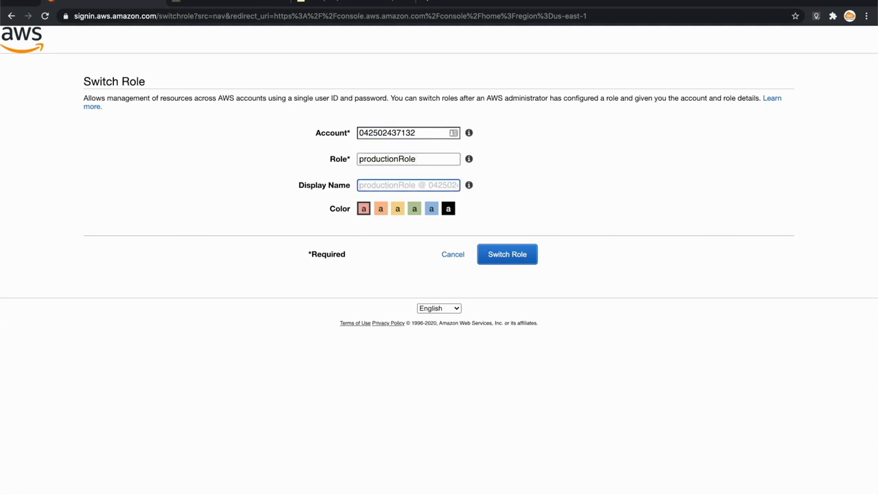
text(production)
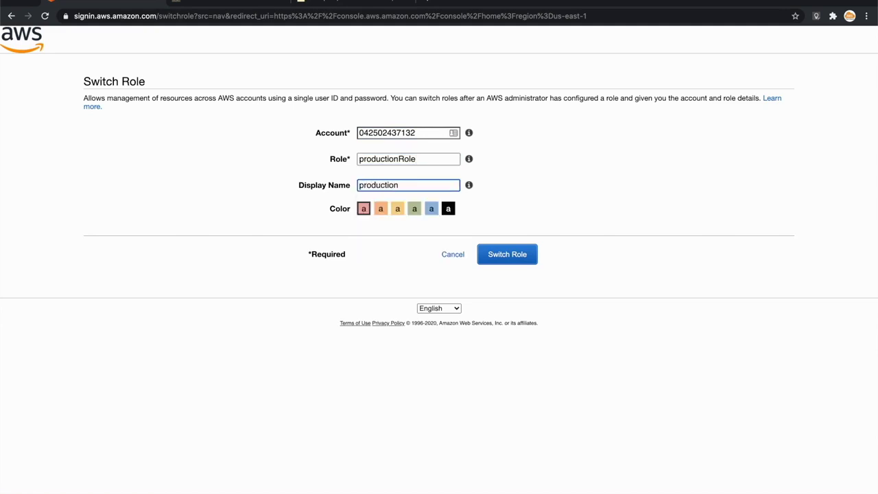
click(431, 209)
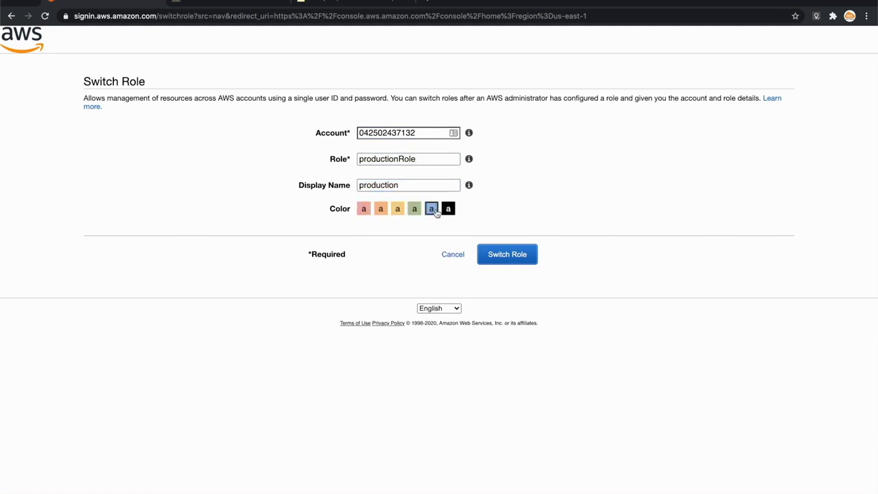
click(512, 252)
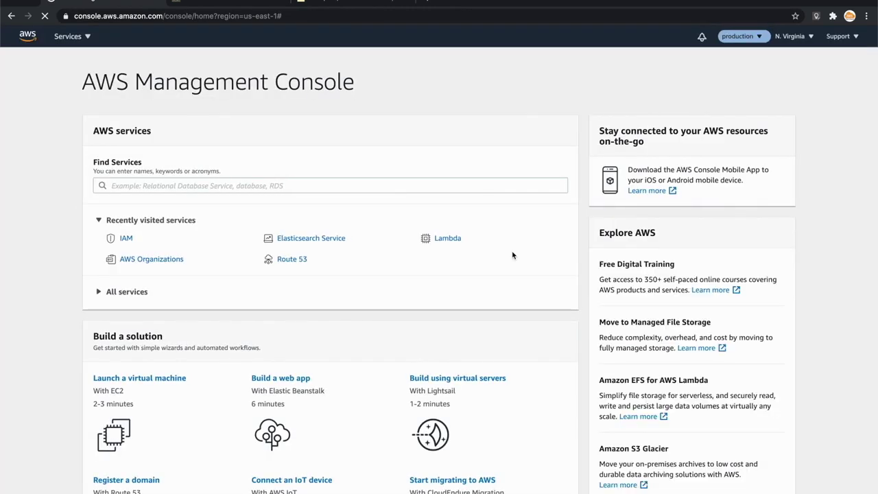
Review the active production role's account details and switch back to the original IAM user
click(752, 38)
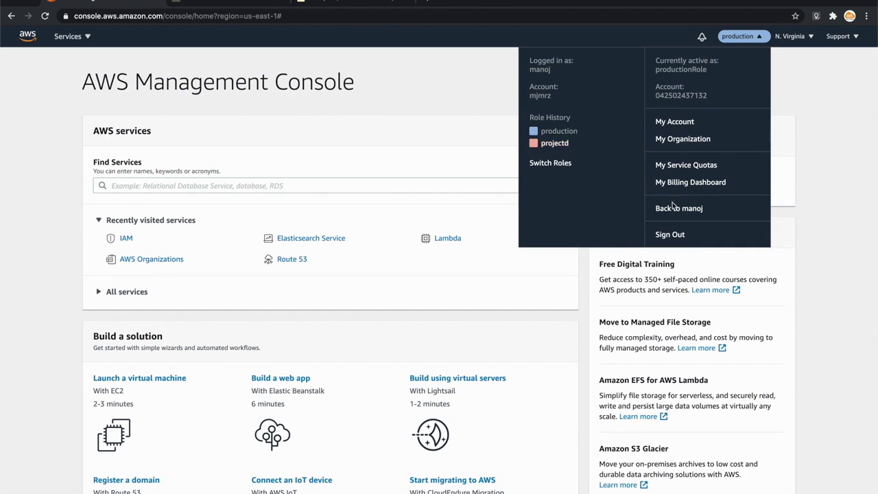
click(757, 36)
click(694, 229)
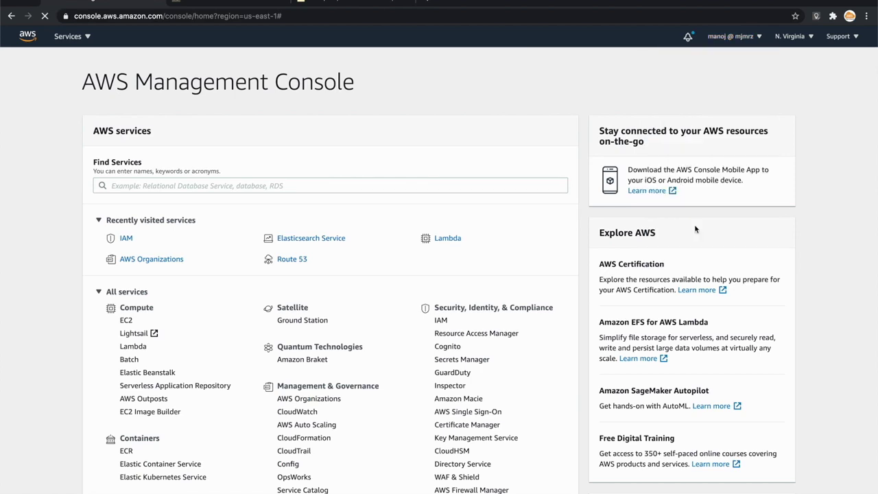
Copy the Development account ID from the RapidTables notepad into the Account field of the AWS role-switching form
click(347, 2)
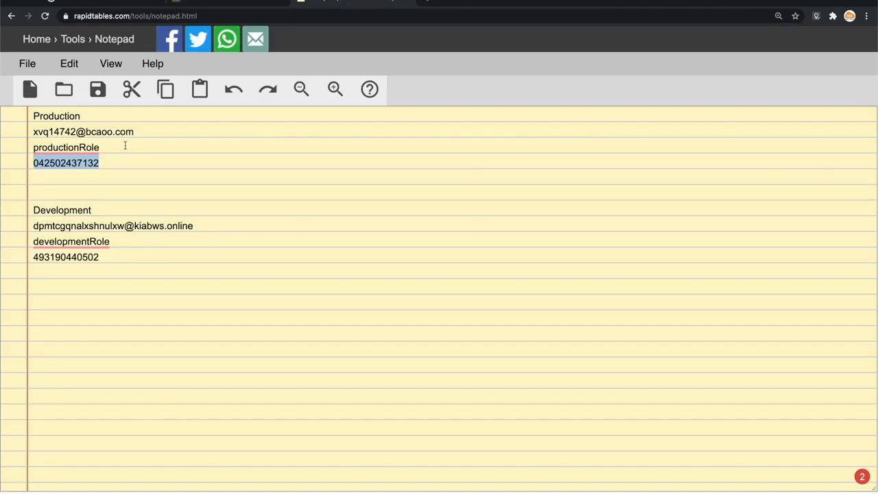
double_click(79, 257)
key(ctrl+c)
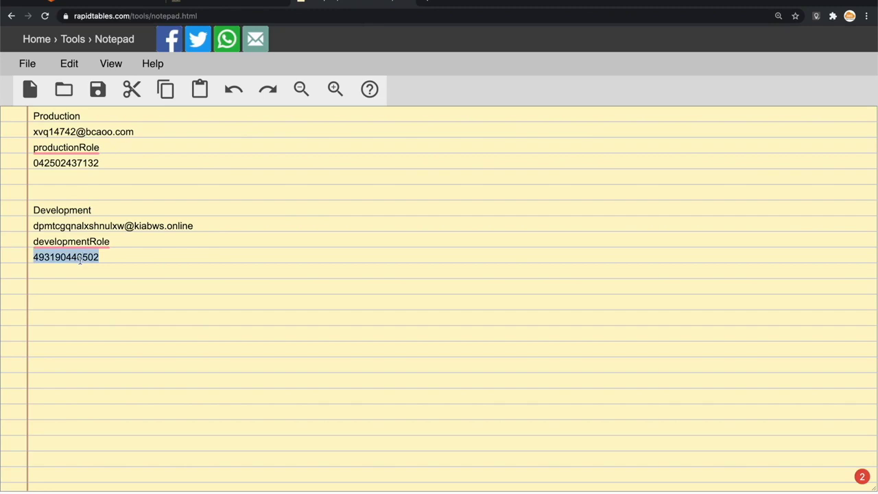
click(101, 3)
click(365, 130)
key(ctrl+v)
Switch to the role developmentRole with the display name development and the black color
key(Tab)
text(d)
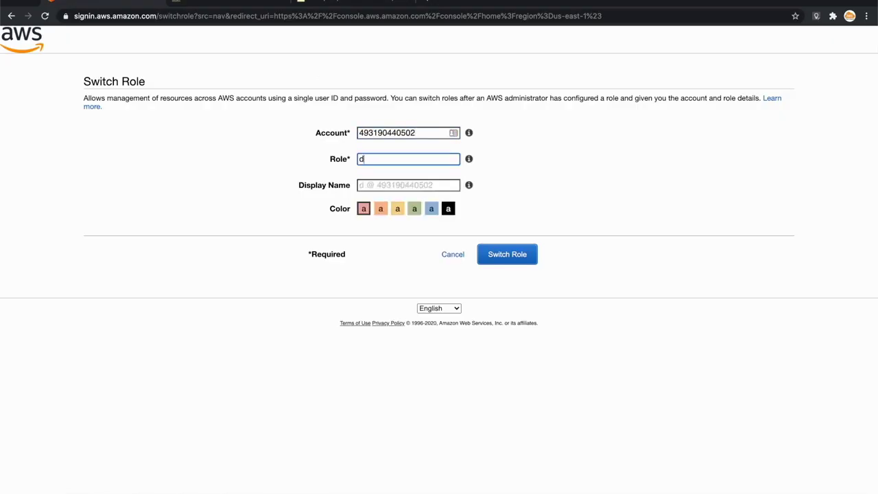
text(evelopmentRole)
key(Tab)
text(development)
click(432, 210)
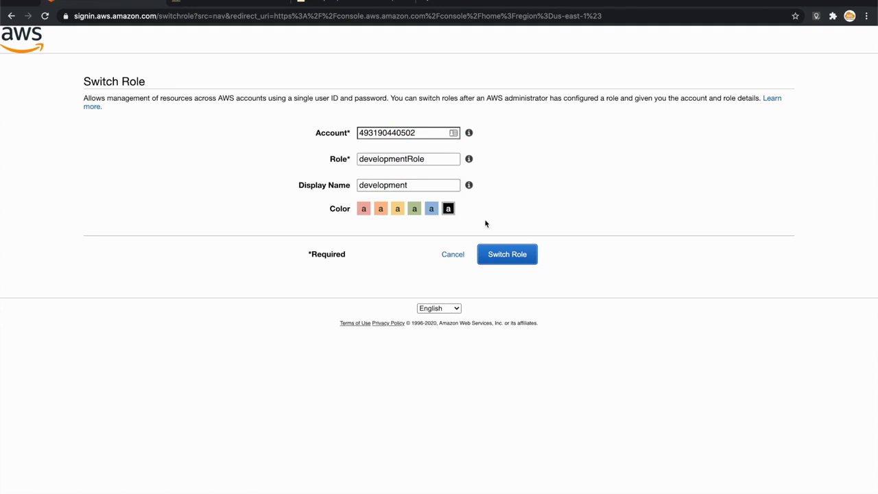
click(518, 254)
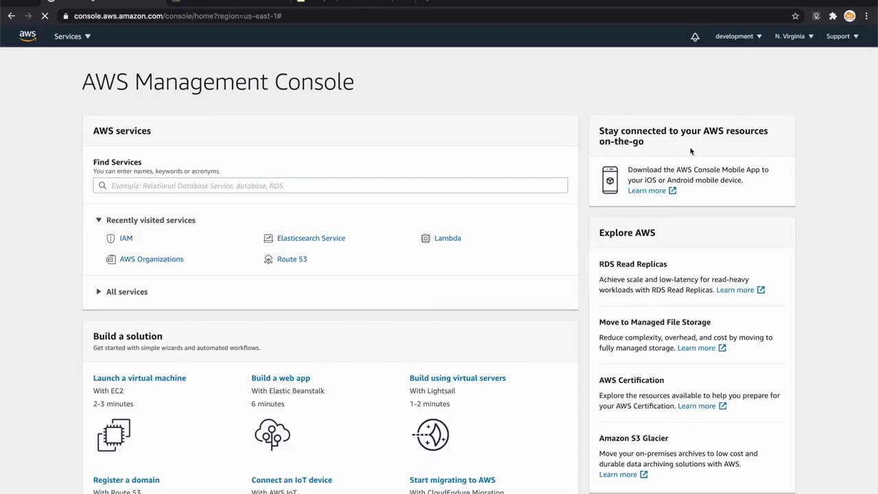
Switch to the production role from the role history and open that account's list of VPCs
click(746, 38)
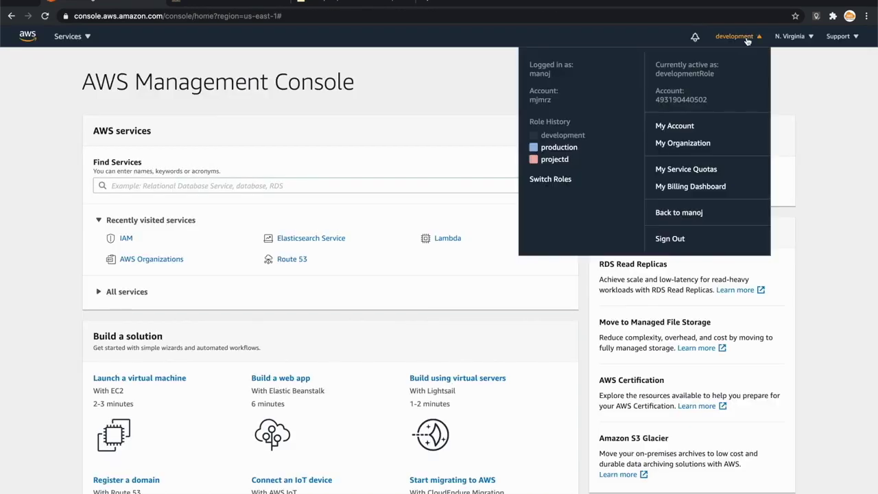
click(574, 149)
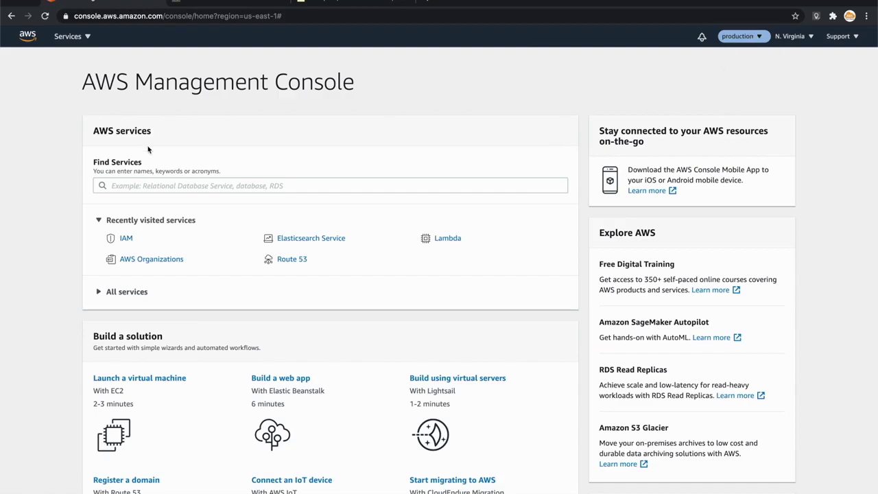
click(135, 182)
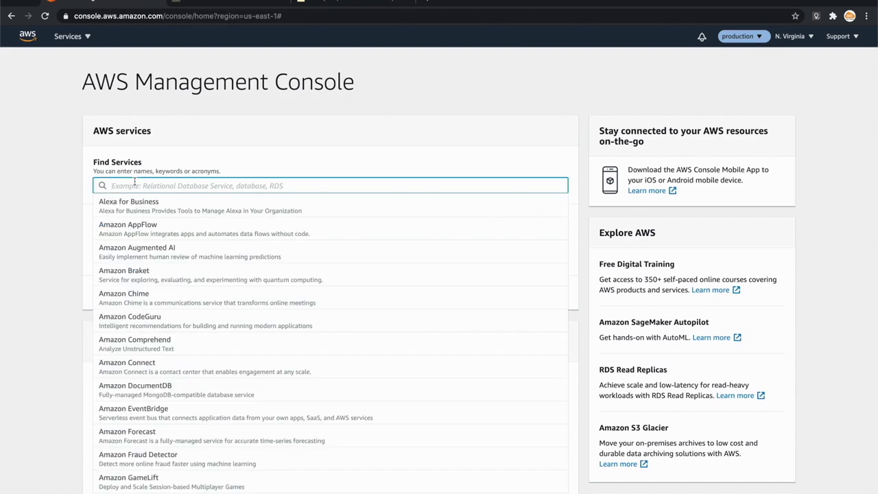
text(vpc)
click(113, 207)
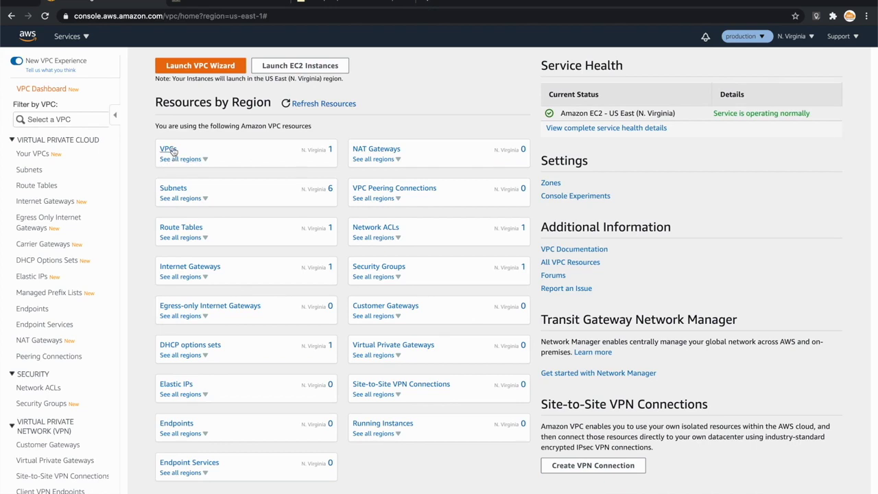
click(169, 149)
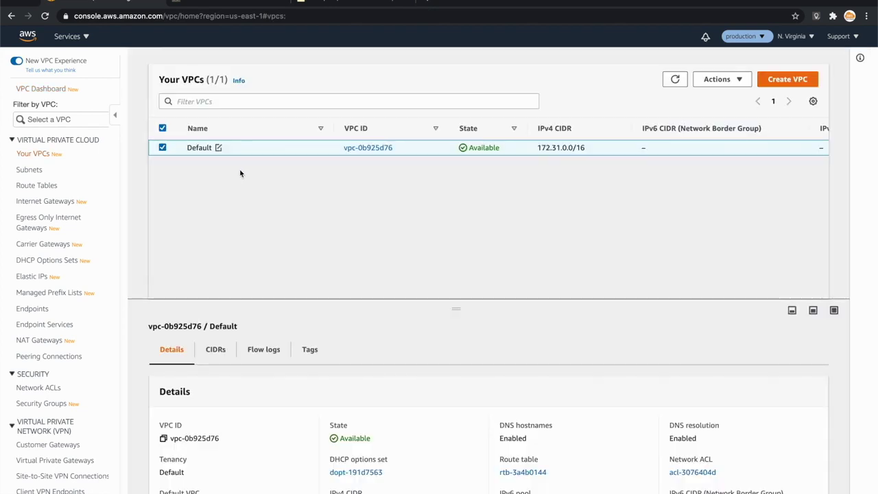
Create a VPC named youtubeVPC with the IPv4 CIDR block 10.0.0.0/16, no IPv6 block and default tenancy
click(785, 79)
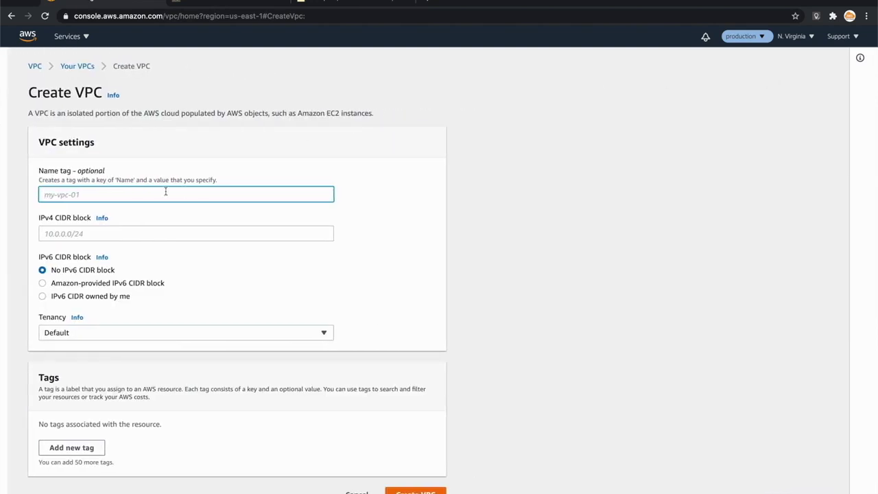
click(164, 192)
text(youtubeVPC)
click(129, 237)
text(10.0.0.0/16)
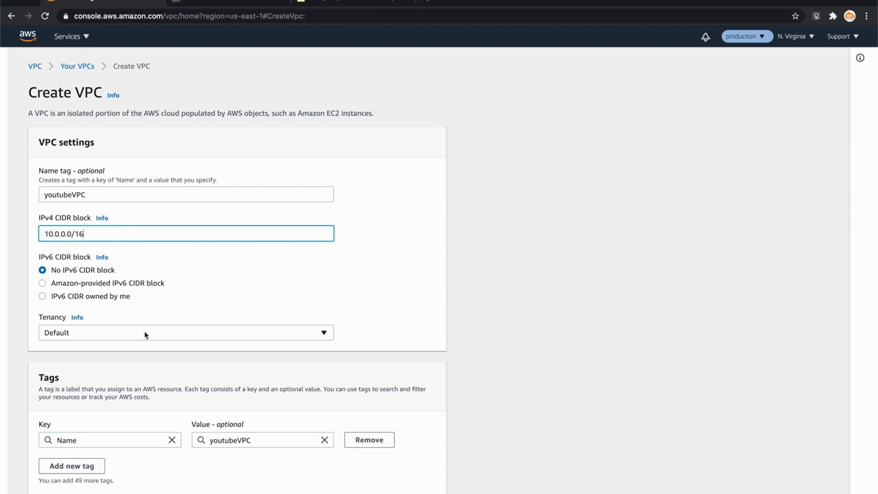
scroll(145, 334, down, 1)
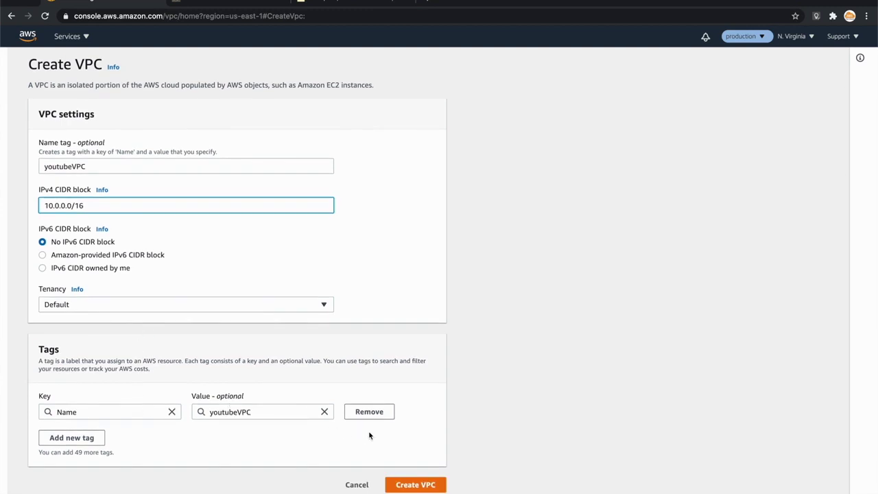
click(425, 485)
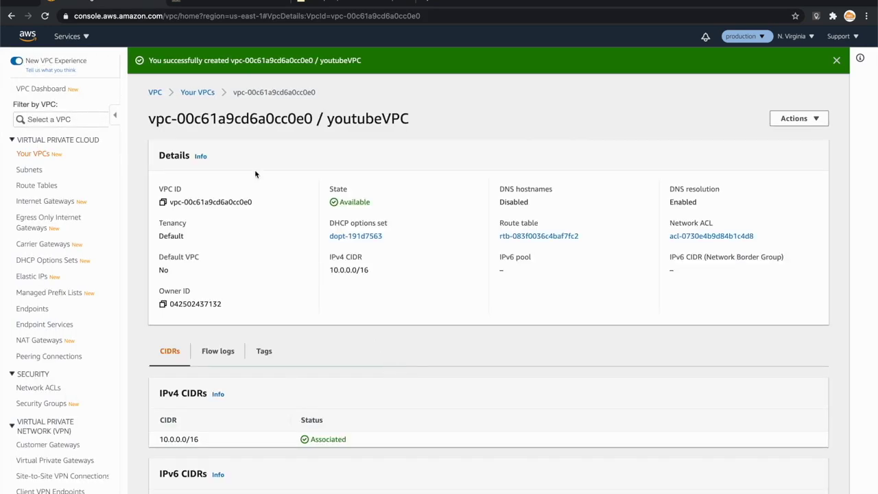
Save the DNS resolution setting of youtubeVPC as enabled
click(75, 119)
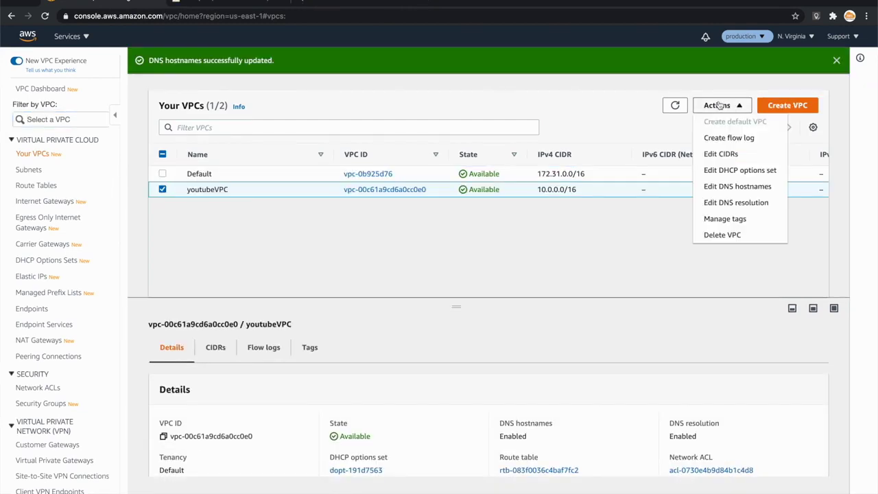
click(754, 204)
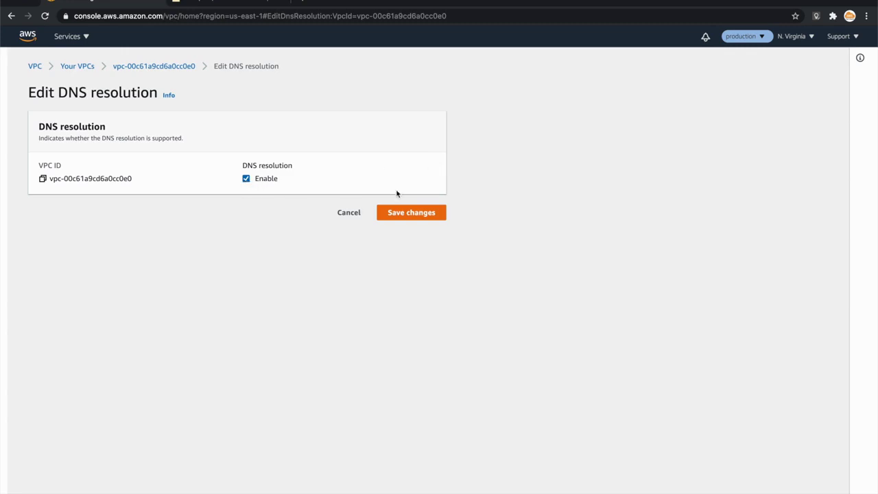
click(427, 214)
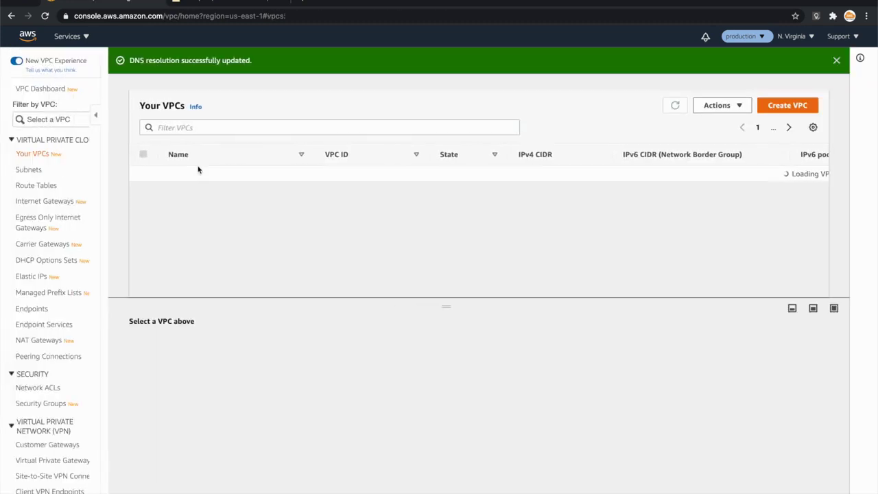
click(175, 176)
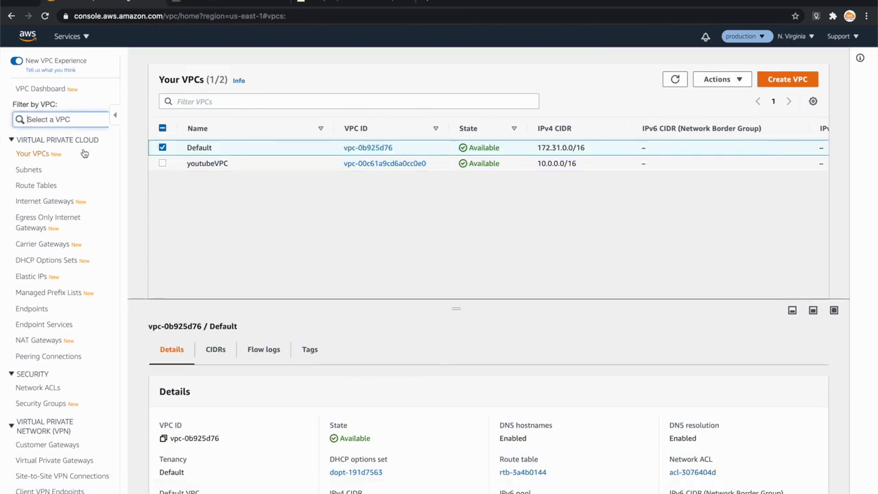
Start a new subnet named youtube-private in youtubeVPC with no availability zone preference
click(31, 169)
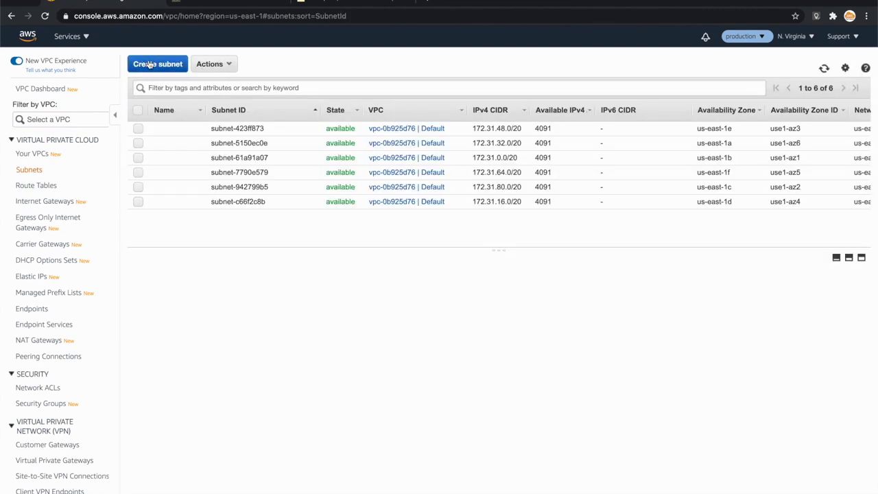
click(150, 64)
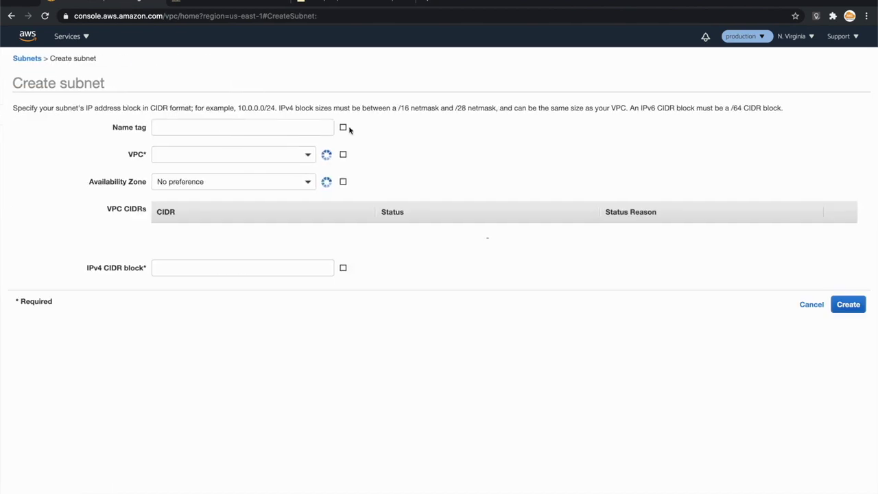
click(254, 121)
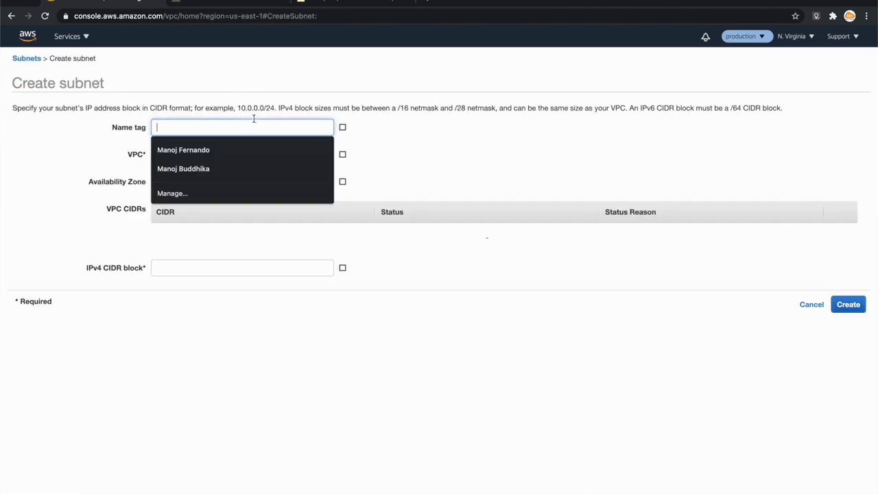
text(youtube-private)
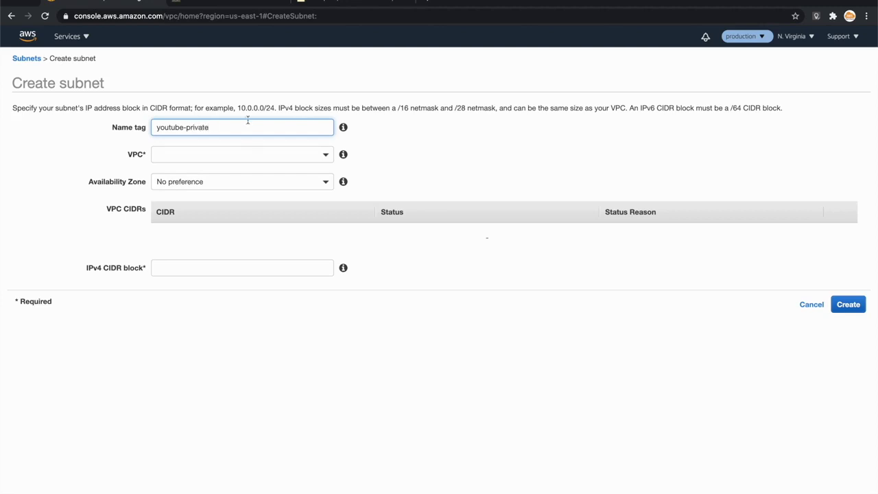
click(232, 153)
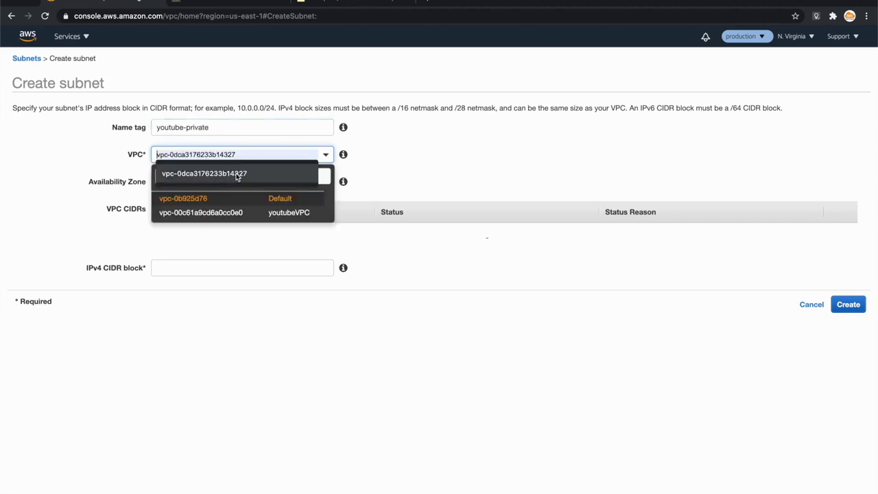
click(249, 214)
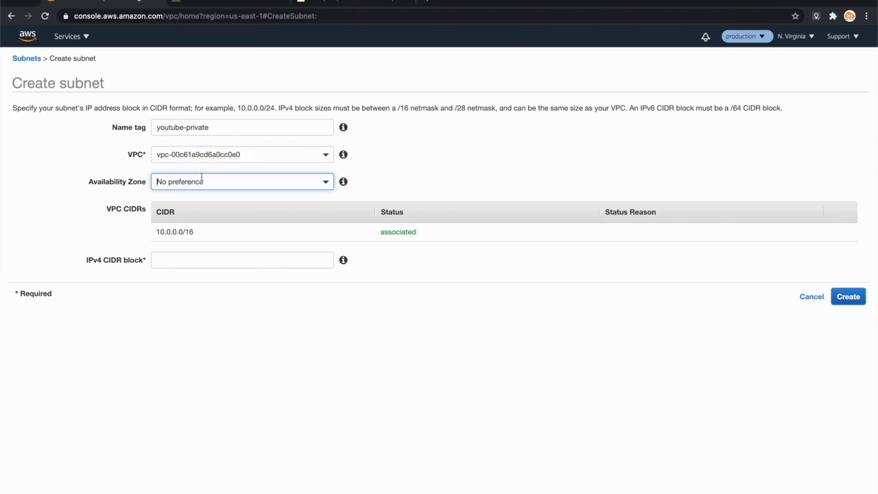
click(201, 179)
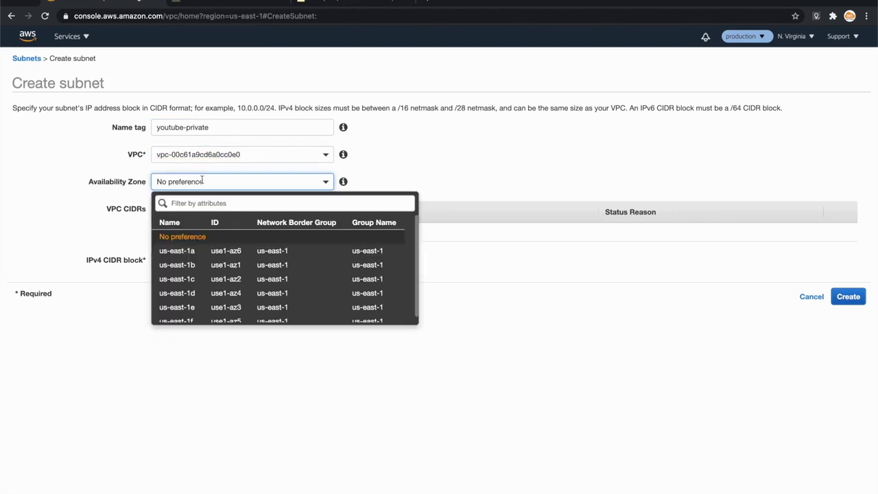
click(209, 238)
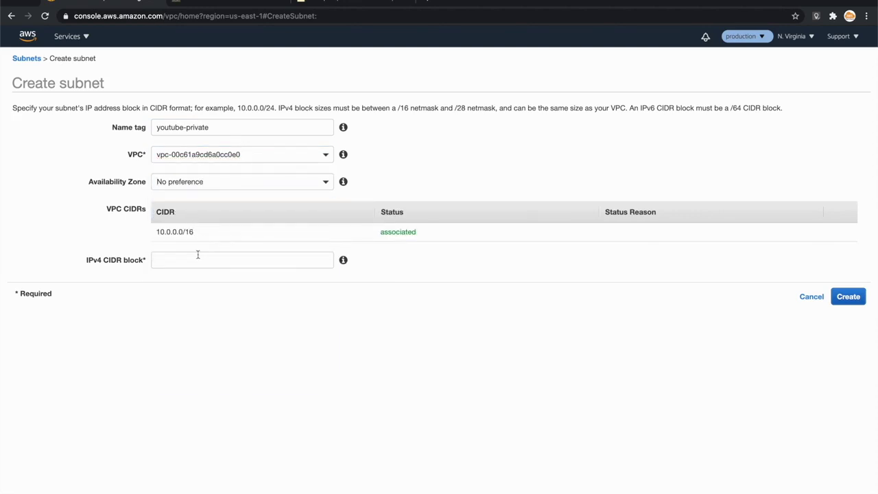
Set the youtube-private subnet's IPv4 CIDR block to 10.0.1.0/24 and create the subnet
click(198, 259)
text(10.)
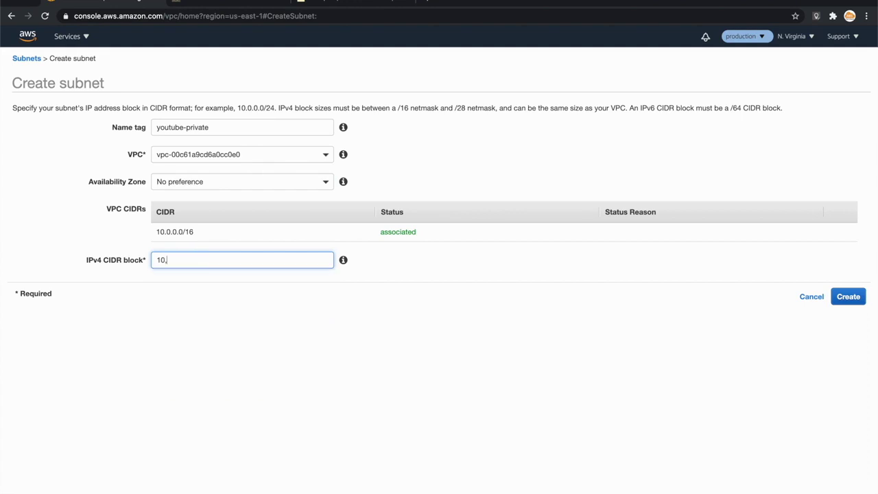
key(BackSpace)
text(.)
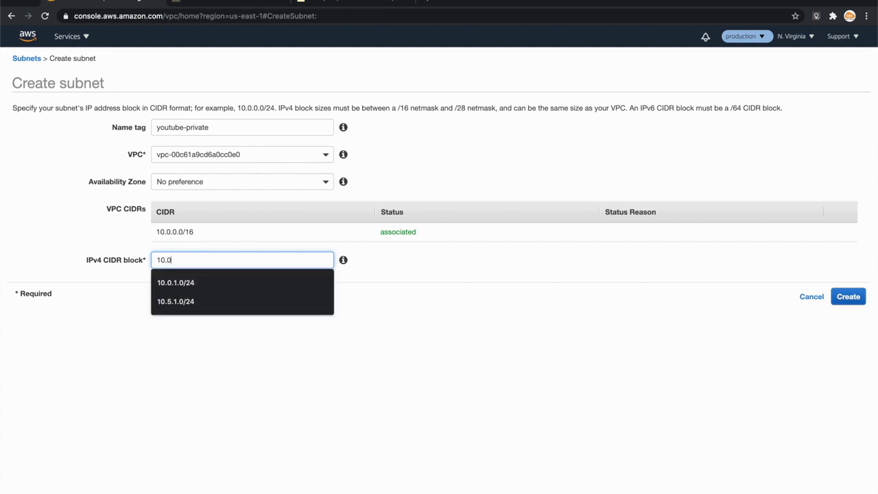
text(0.1.0)
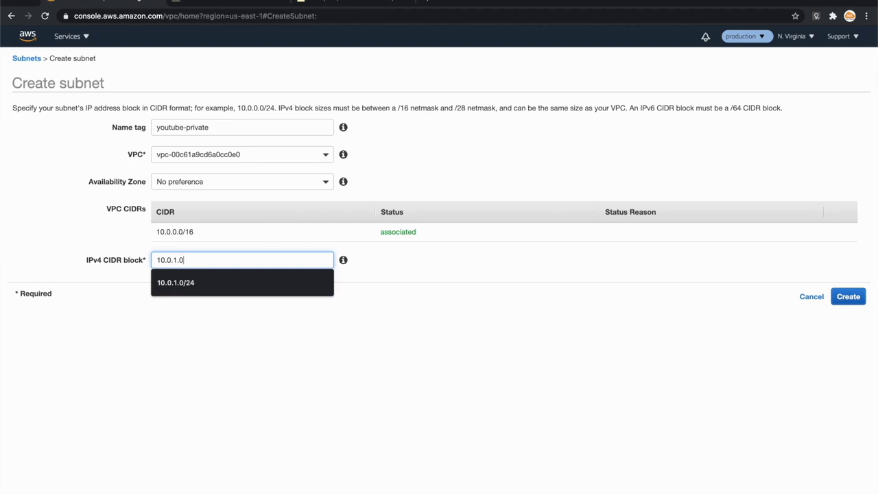
text(/24)
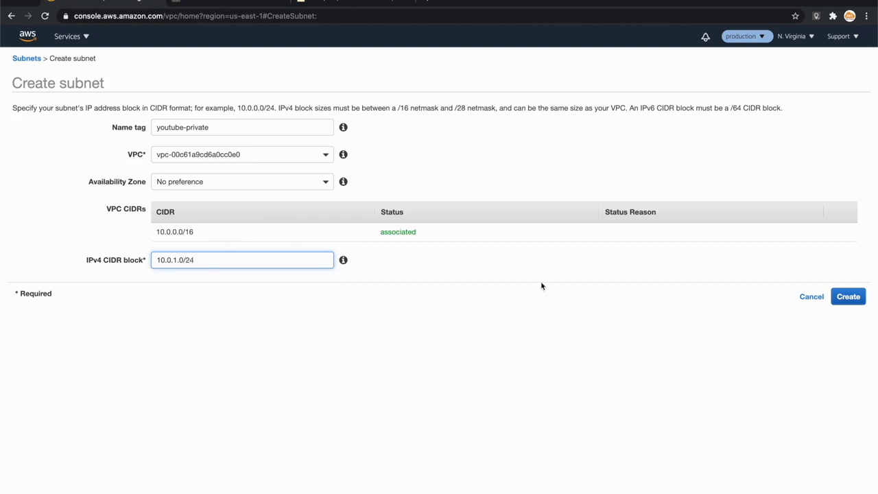
click(851, 297)
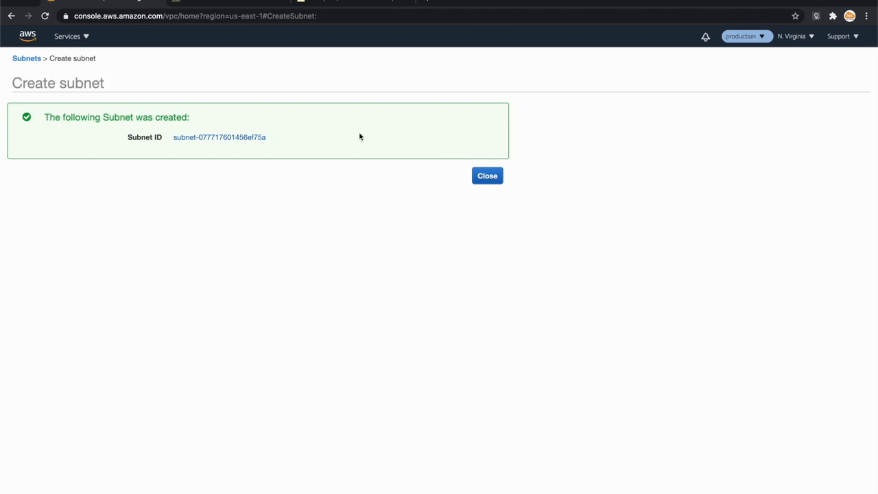
Return to the subnet list, widening its Name column, and display the details of the youtube-private subnet
click(487, 175)
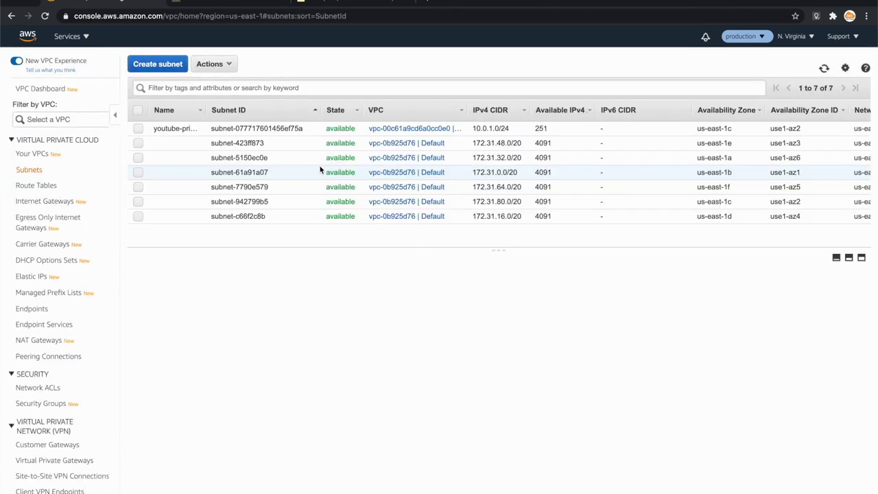
drag(206, 114, 229, 122)
click(183, 128)
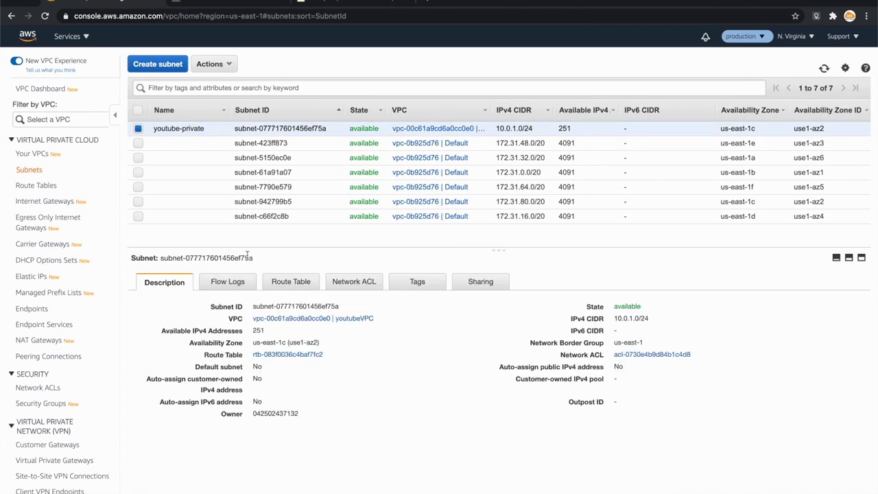
Create a subnet named youtube-public in youtubeVPC with IPv4 CIDR block 10.0.2.0/24 and return to the subnet list
click(172, 65)
click(207, 122)
text(youtube-public)
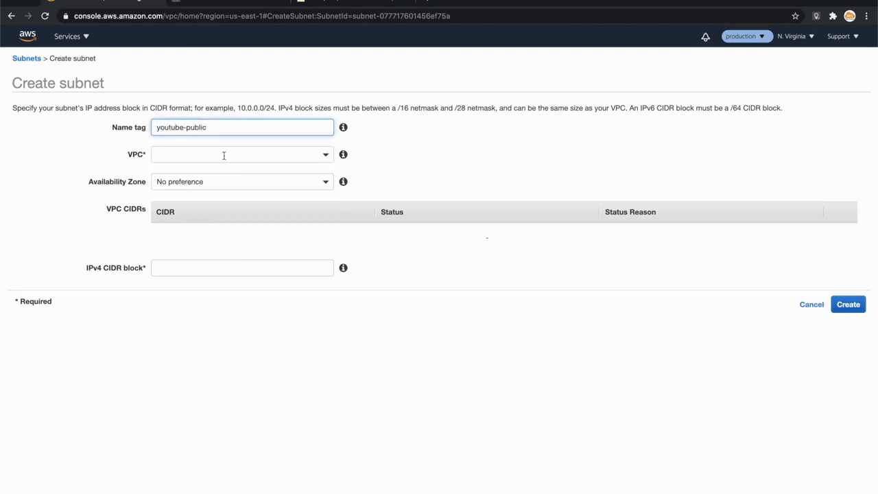
click(224, 156)
click(235, 212)
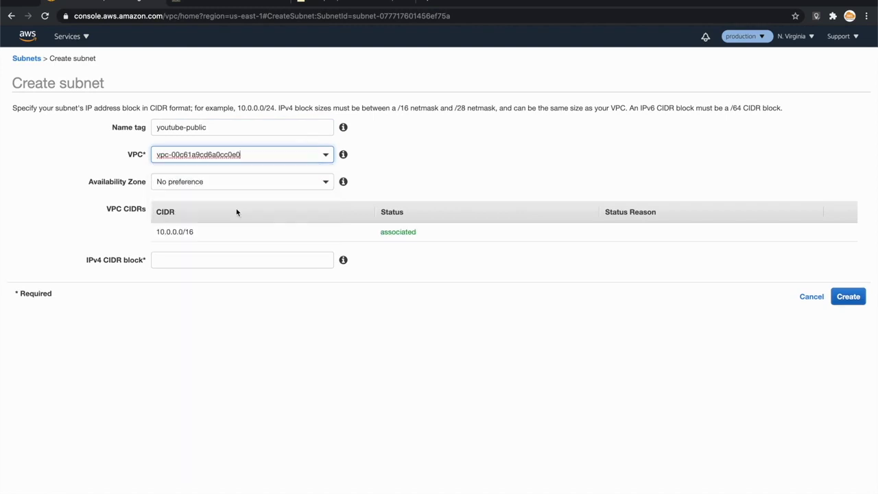
click(202, 263)
text(10.0.2.0/24)
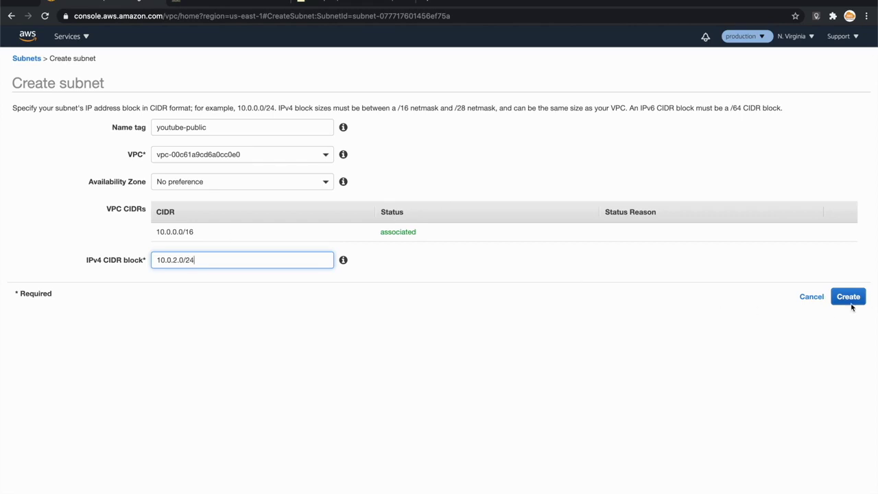
click(851, 299)
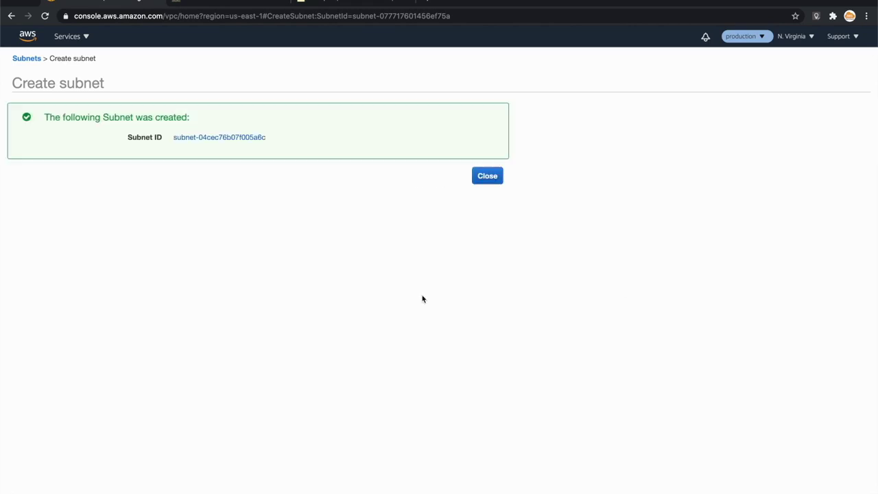
click(487, 175)
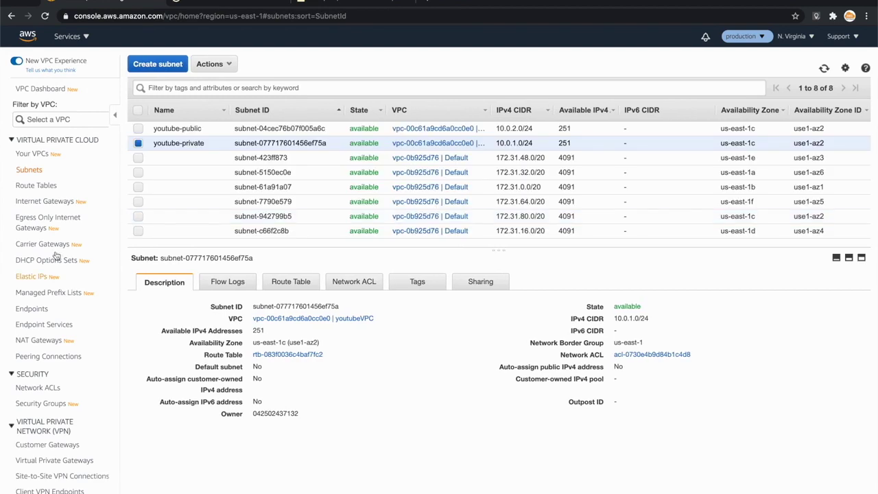
Create an internet gateway with the name tag youtube-igw
click(60, 203)
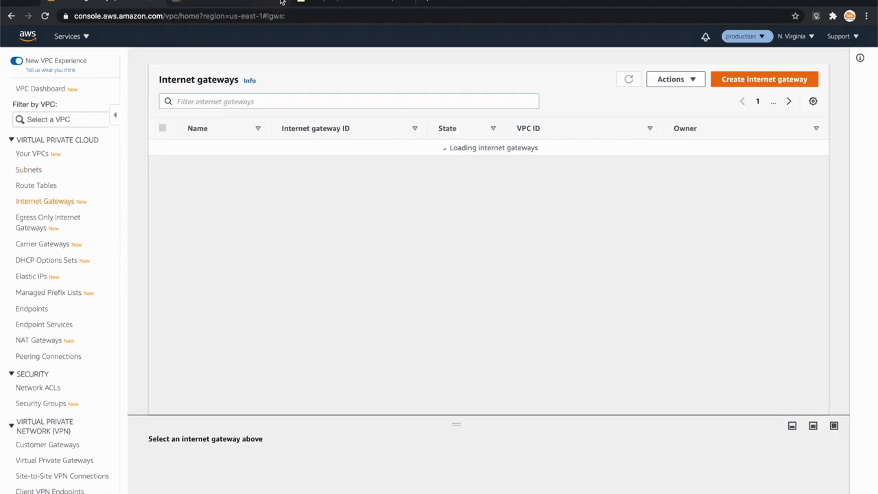
click(765, 83)
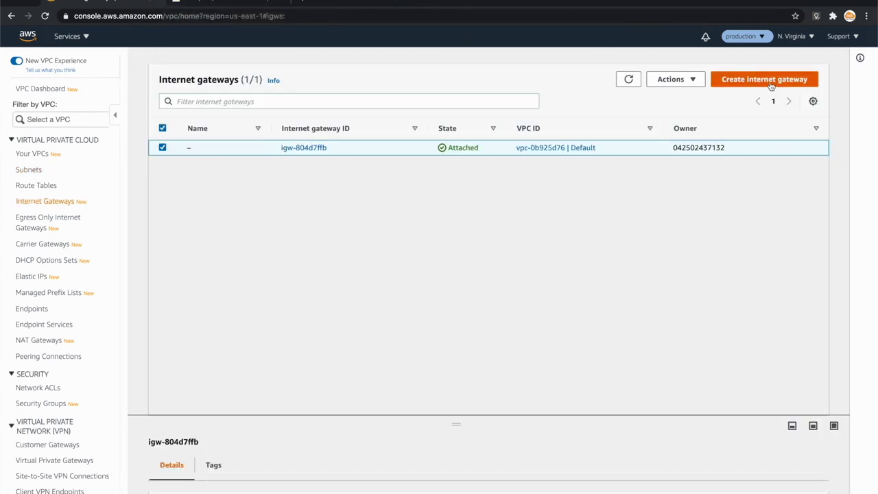
click(157, 200)
text(vp)
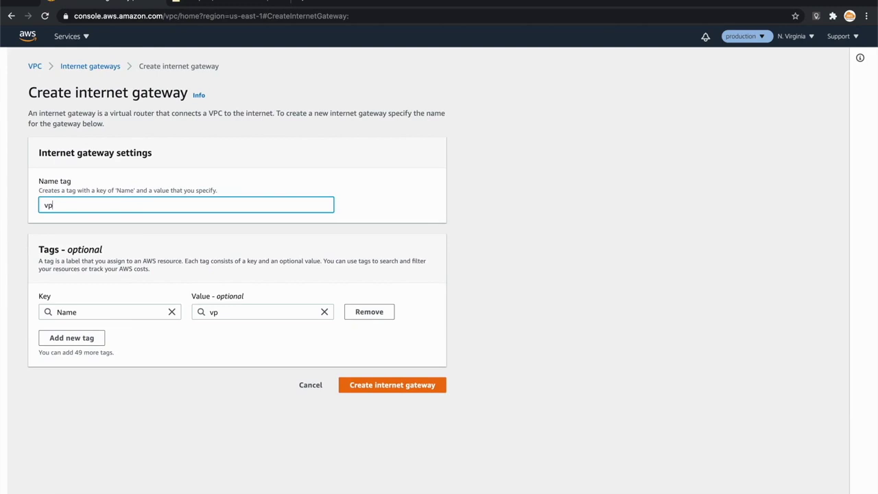
text(c-)
key(BackSpace)
key(BackSpace)
key(BackSpace)
key(BackSpace)
text(youtube-igw)
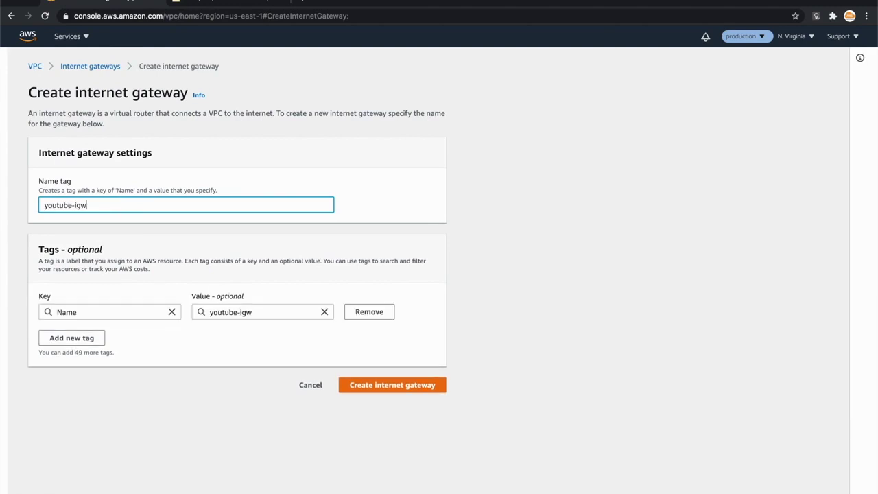
click(420, 386)
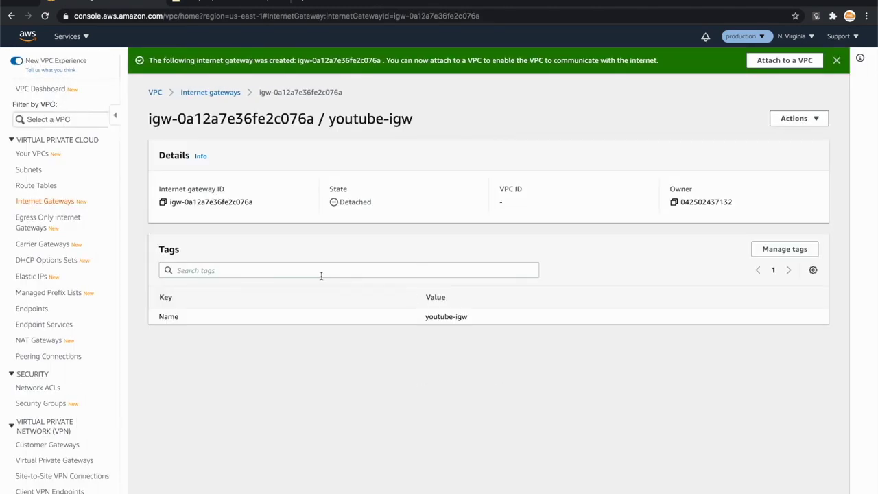
Attach the youtube-igw internet gateway to youtubeVPC from the internet gateway list
click(216, 95)
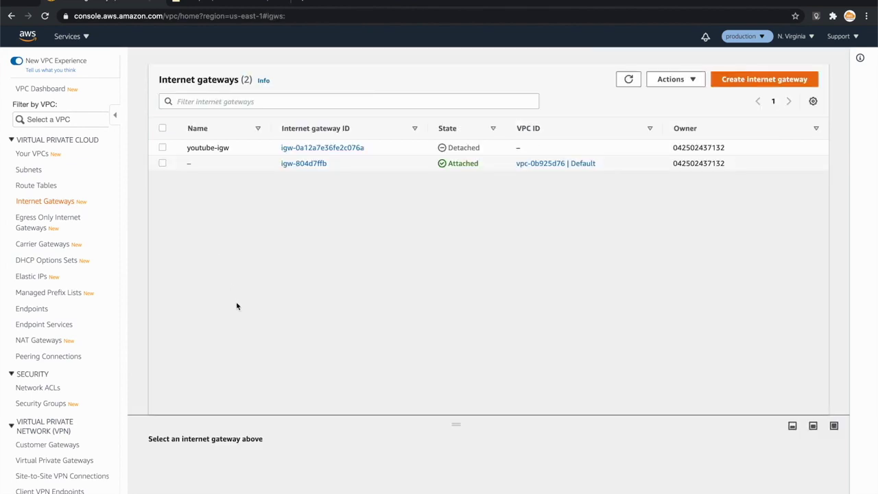
click(162, 148)
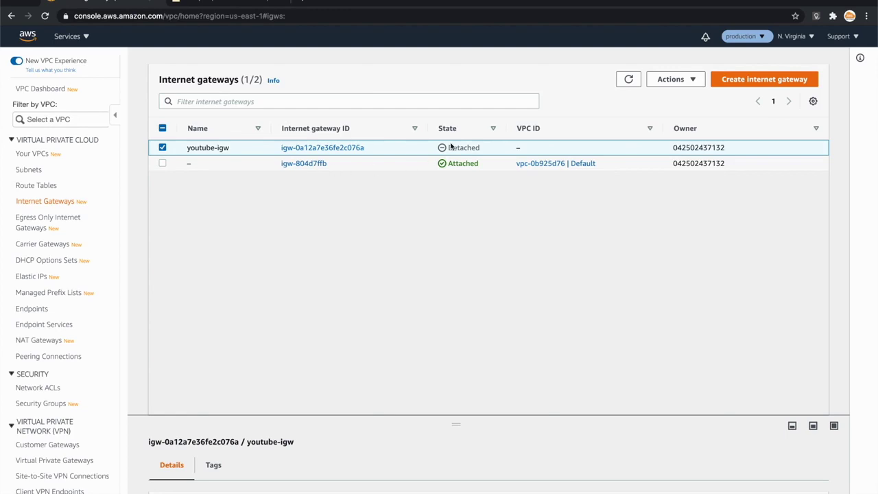
click(671, 81)
click(675, 112)
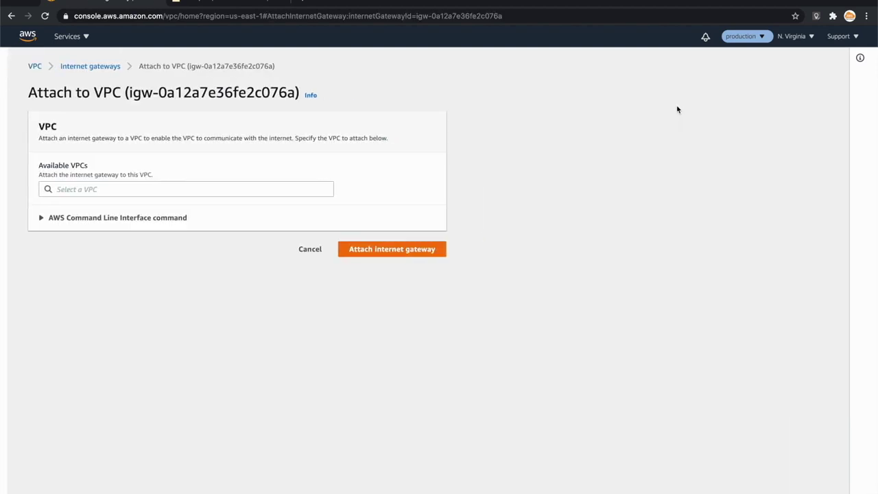
click(150, 188)
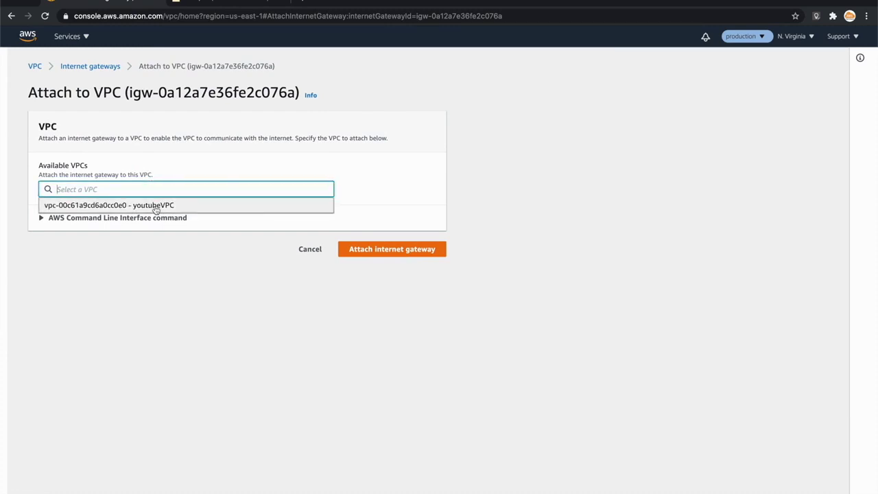
click(152, 204)
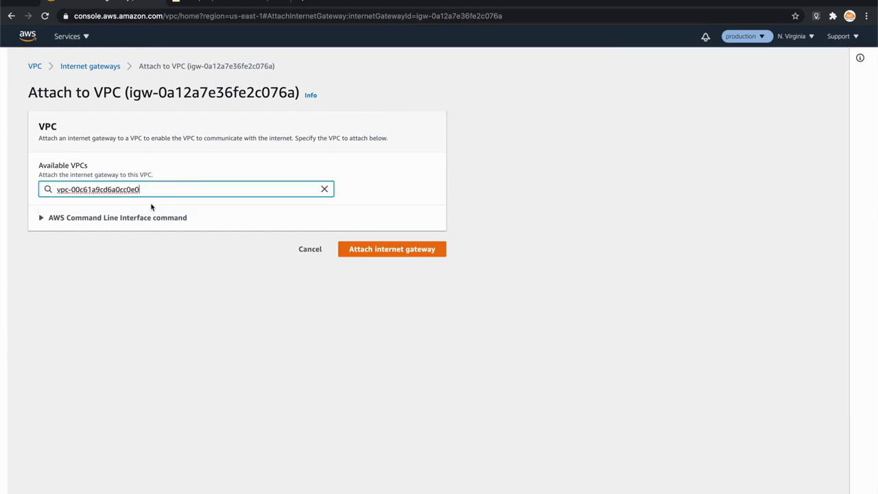
click(397, 250)
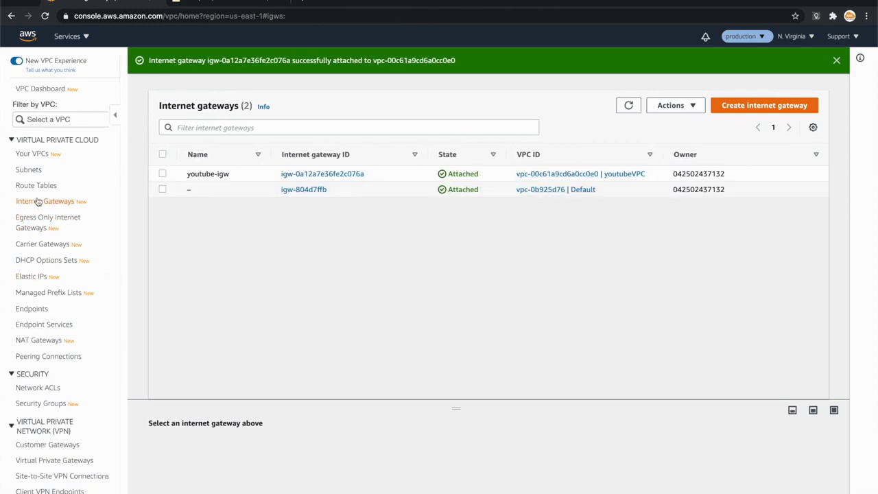
Start a new NAT gateway named youtube-natgw in the youtube-public subnet
click(38, 341)
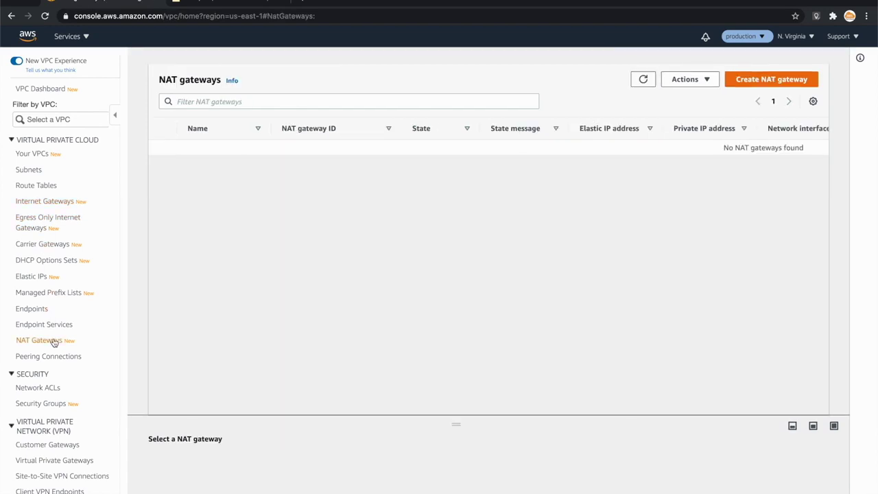
click(761, 81)
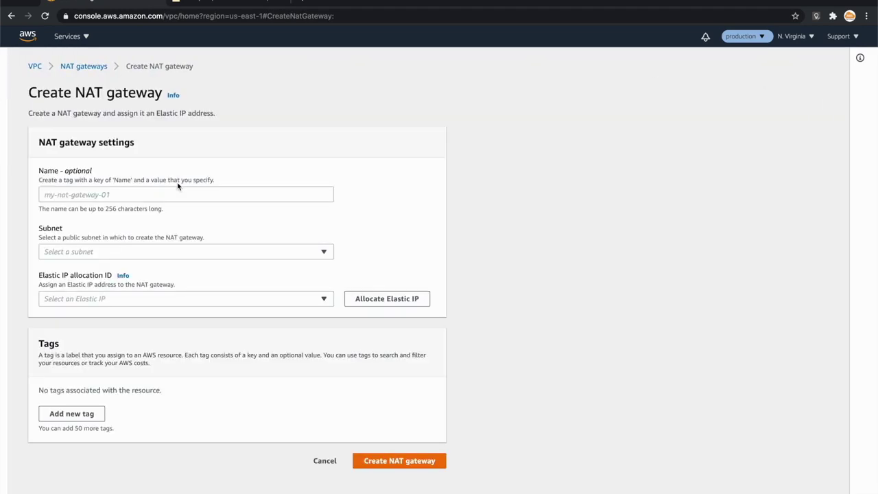
click(104, 194)
text(y)
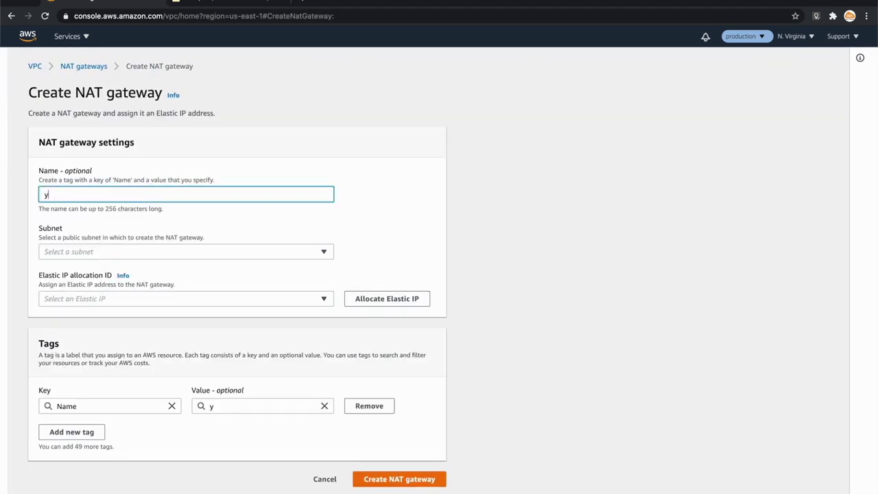
text(outube-natgw)
click(104, 252)
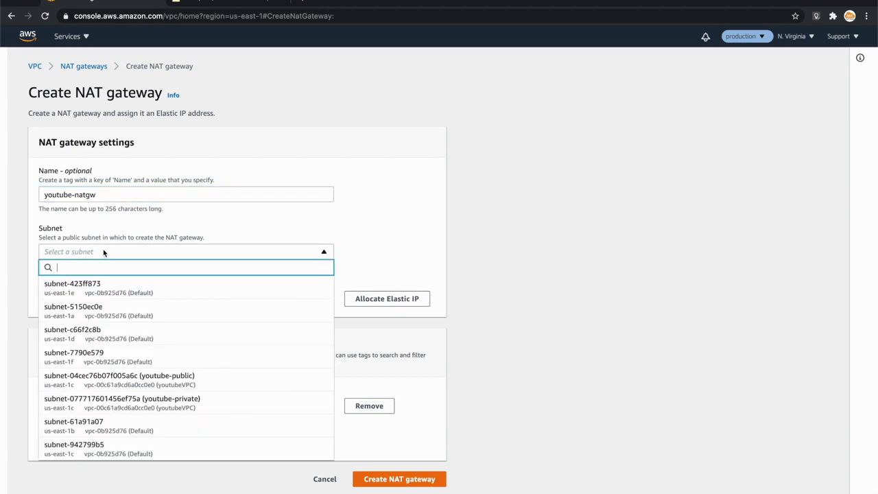
click(184, 378)
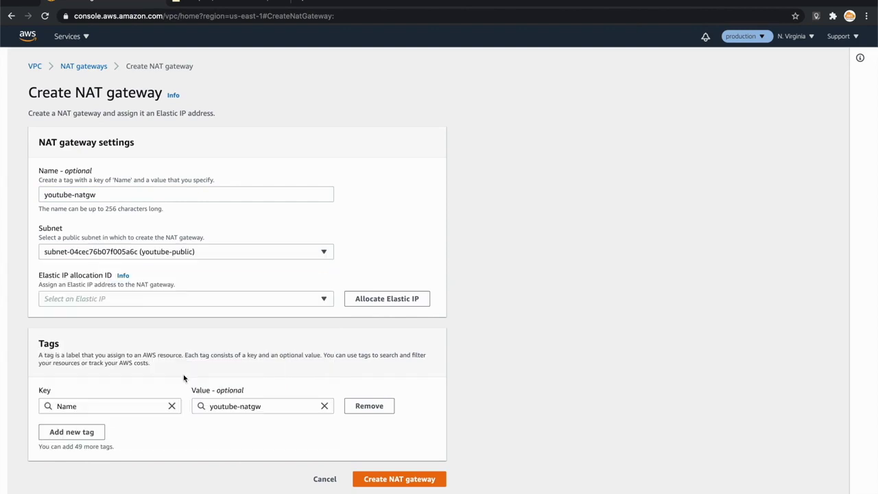
Allocate a new Elastic IP for youtube-natgw, create the NAT gateway and return to the NAT gateway list
click(379, 301)
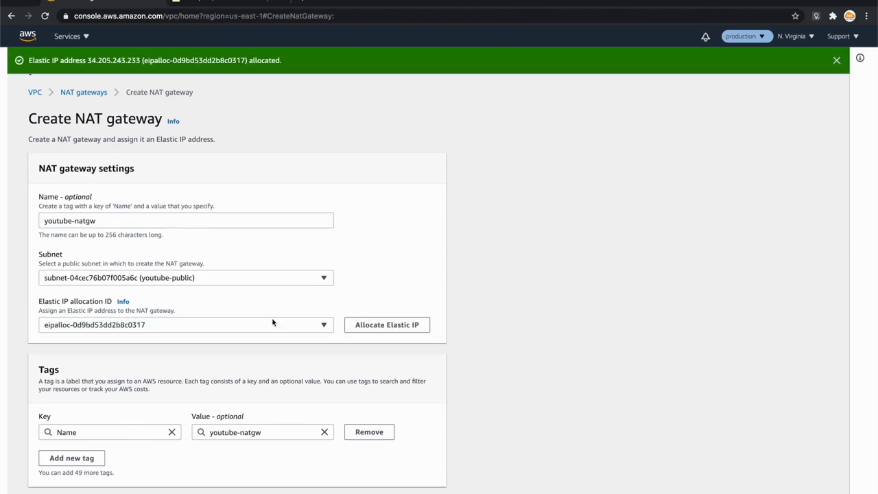
scroll(197, 379, down, 1)
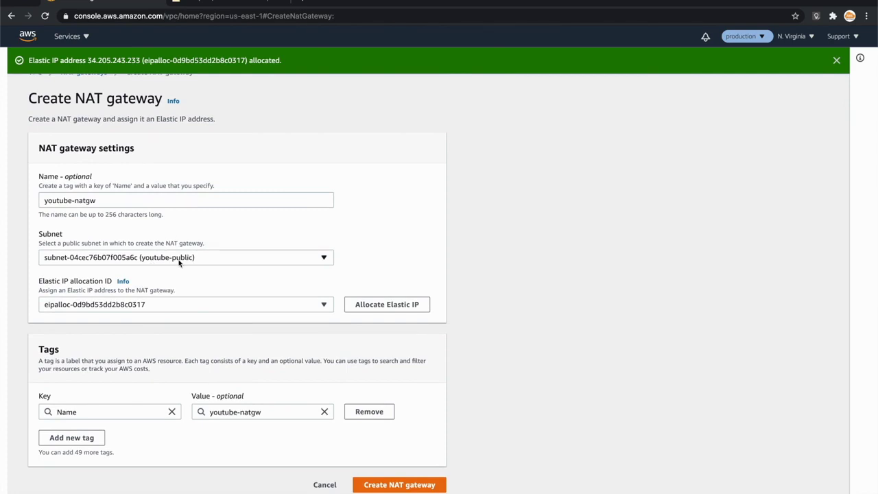
click(398, 485)
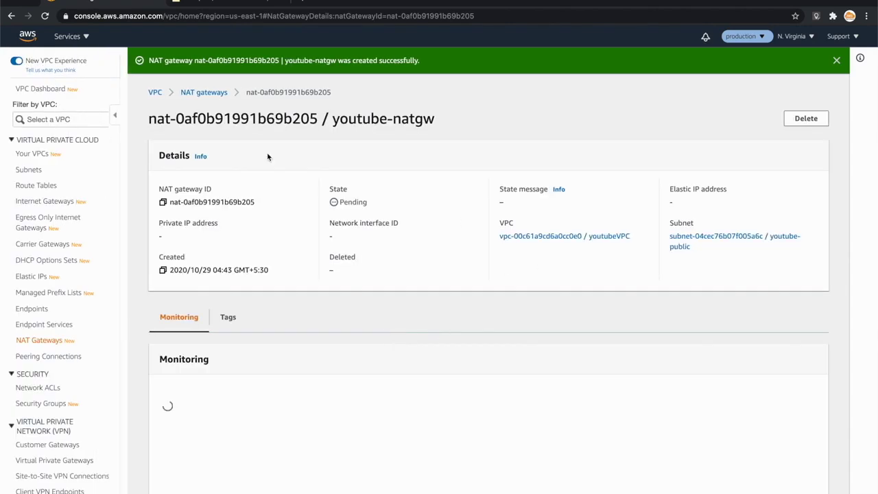
click(206, 92)
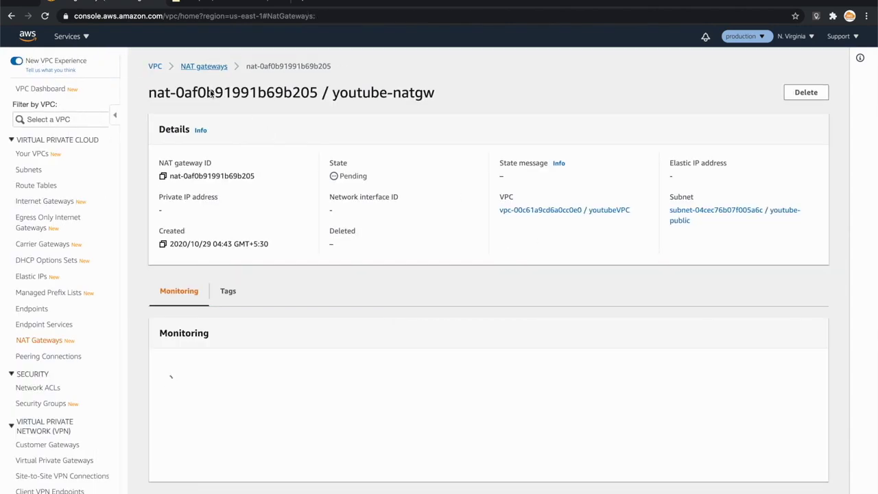
Start a new route table named youtube-privateRT in youtubeVPC
click(36, 186)
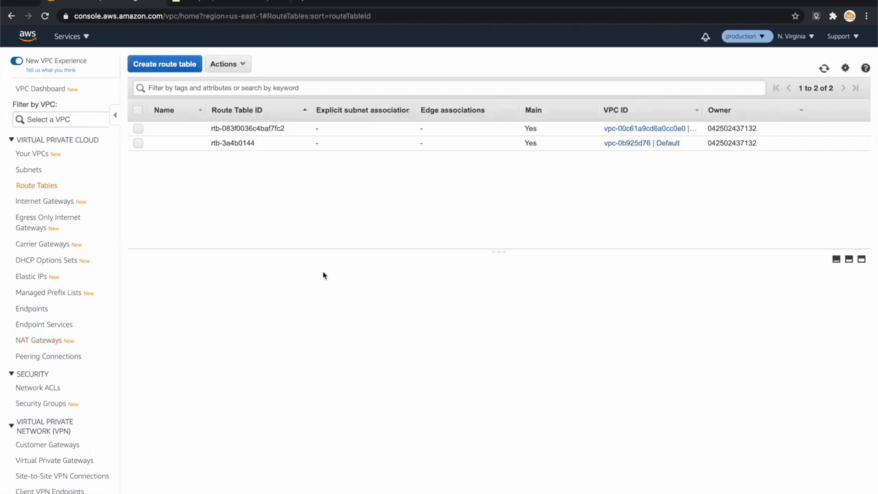
click(166, 65)
click(182, 127)
text(yo)
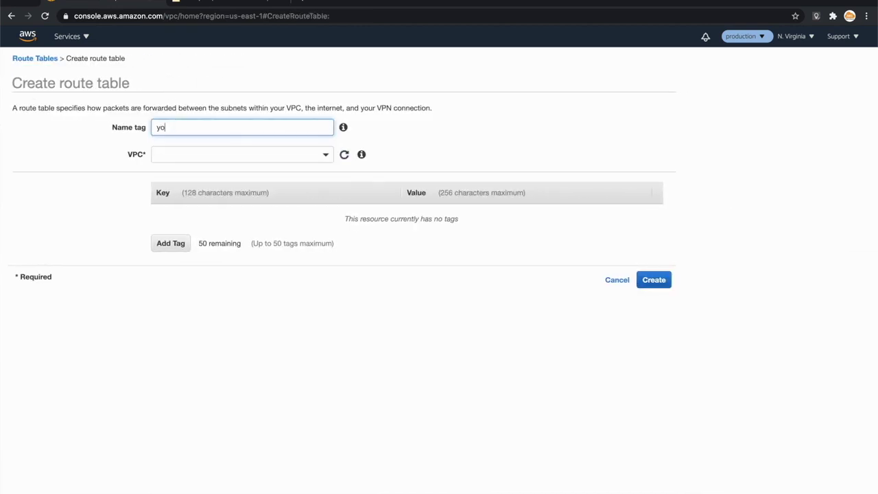
text(utube-privateRT)
click(232, 157)
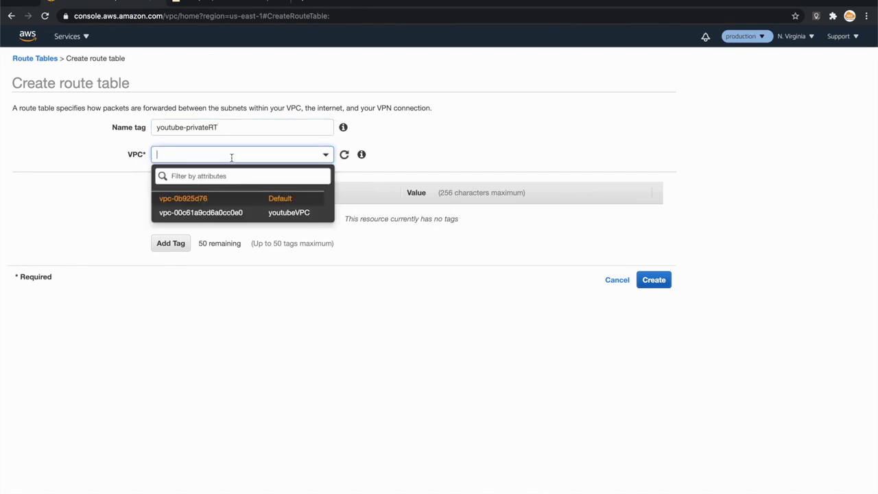
click(240, 214)
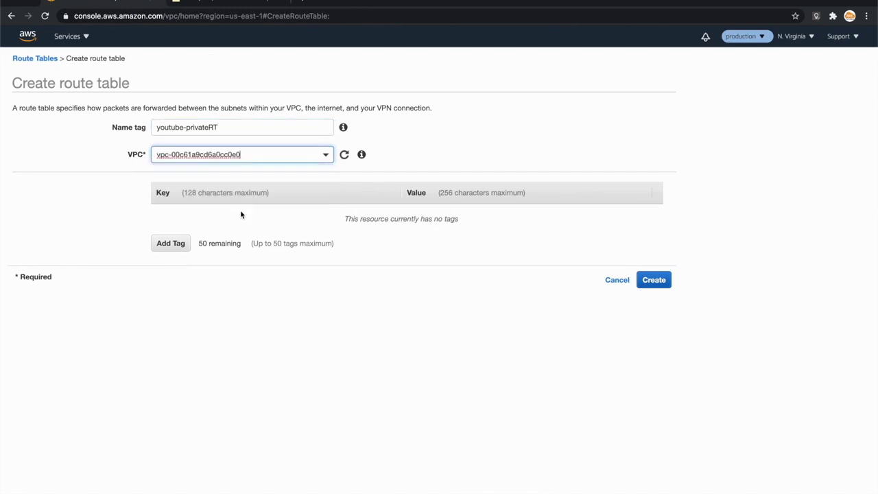
Add a tag with key name and value youtube-private-rt, create the route table and widen the list's Name column
click(182, 247)
text(name)
key(Tab)
text(pro)
key(BackSpace)
key(BackSpace)
key(BackSpace)
text(youtube-private-)
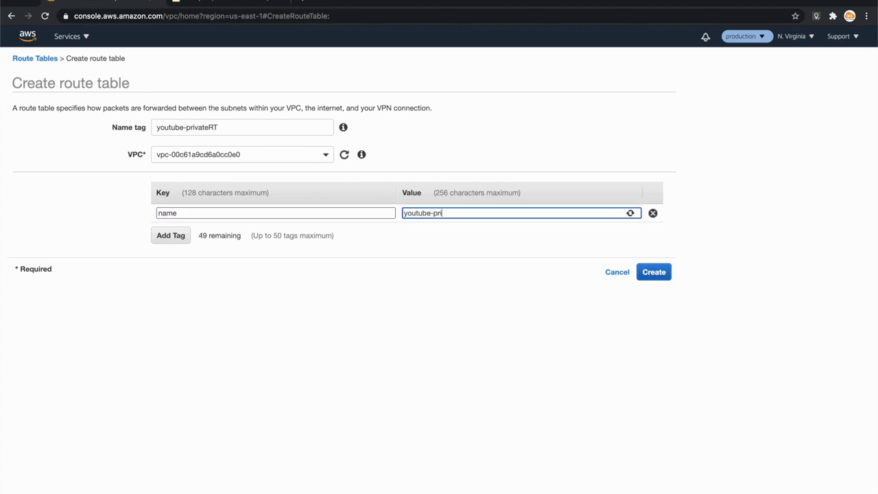
text(rt)
click(665, 273)
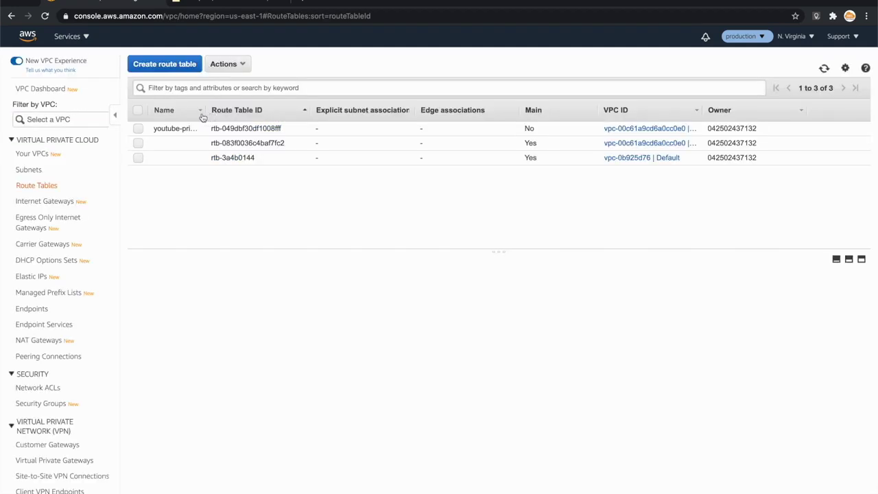
drag(204, 111, 252, 108)
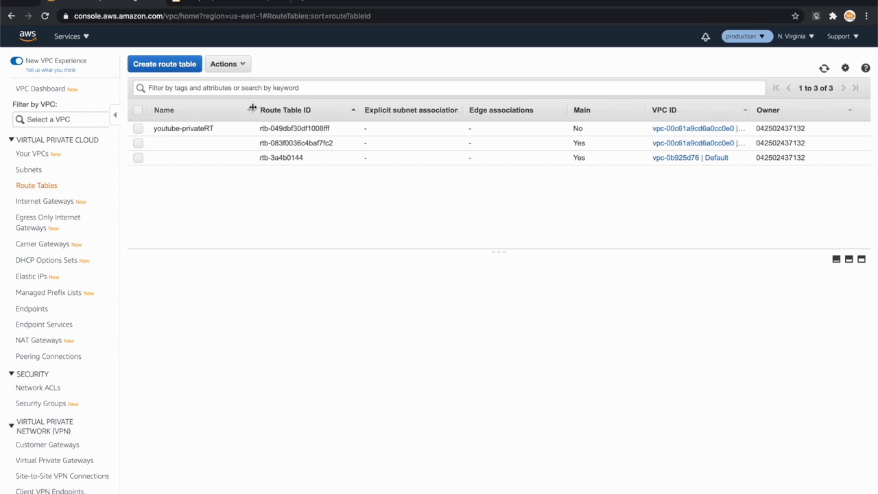
Start a new route table named youtube-public-RT in youtubeVPC
click(183, 65)
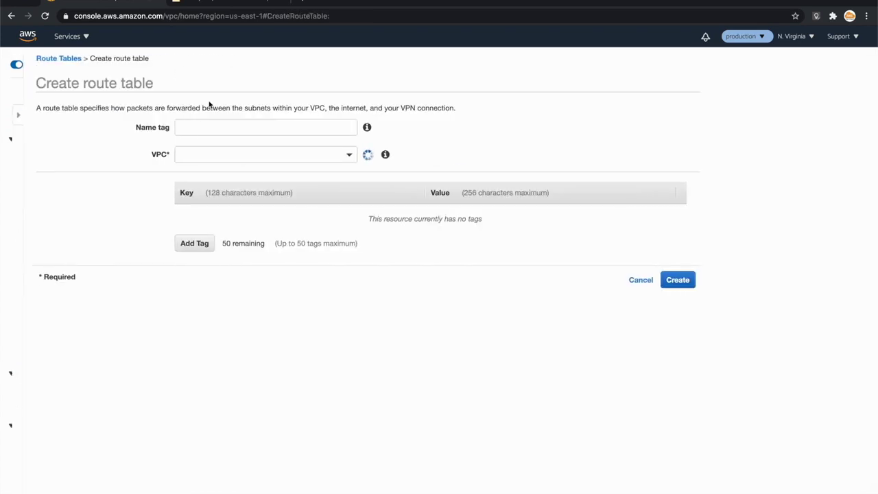
click(202, 129)
text(youtube-public-RT)
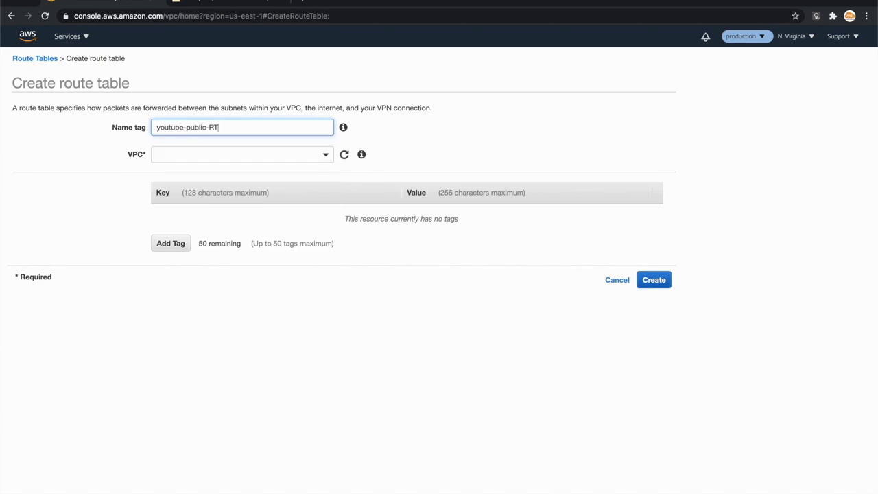
click(222, 154)
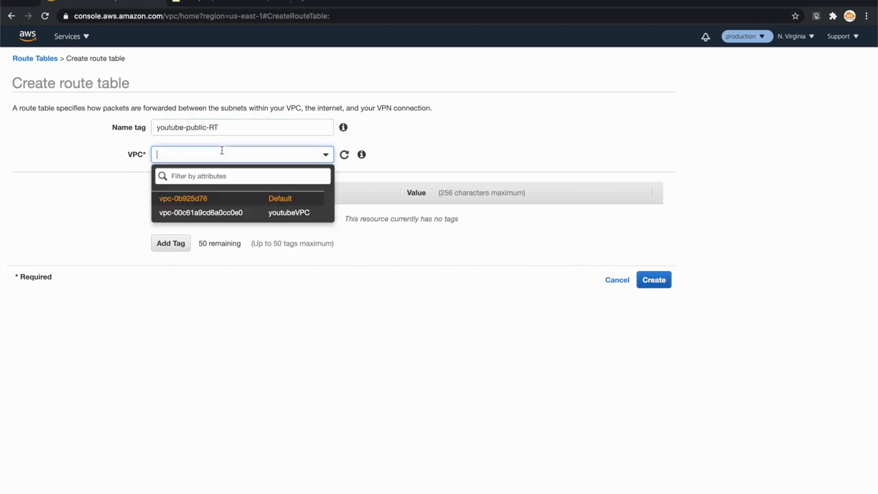
click(240, 213)
Add a tag with key name and value youtube-public-rt, create the route table and return to the route table list
click(175, 244)
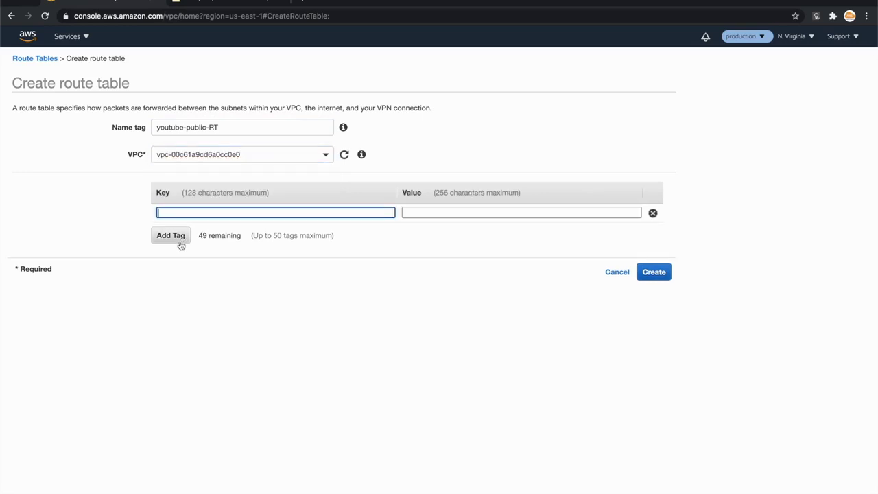
text(name)
key(Tab)
text(youtube-public-rt)
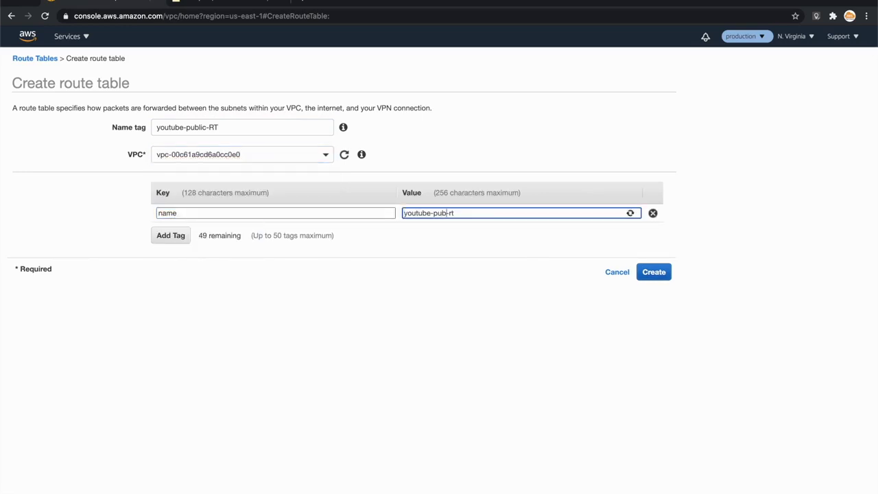
click(656, 273)
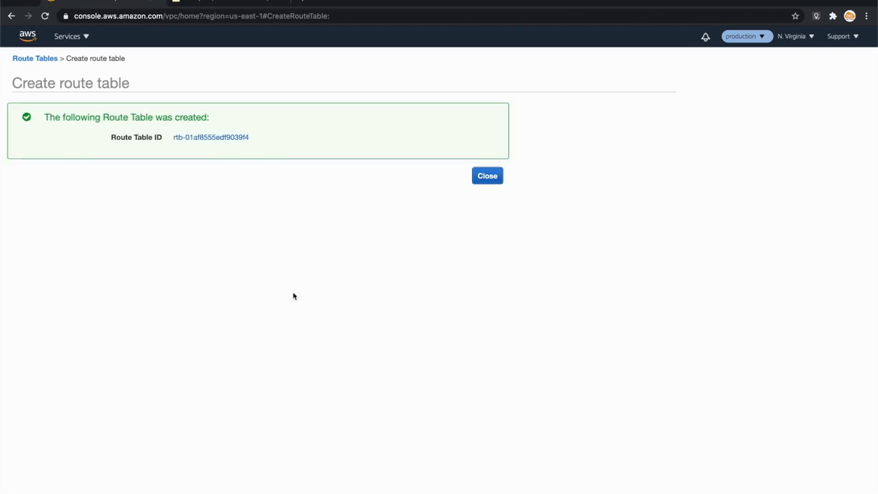
click(489, 179)
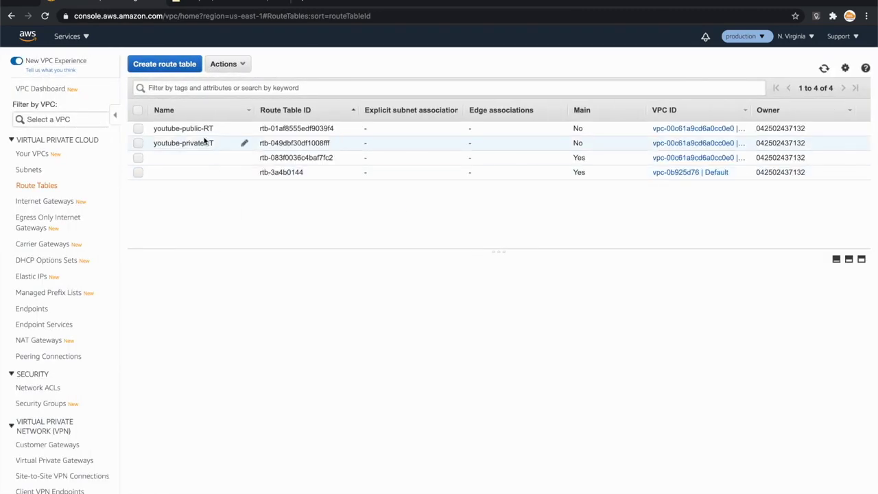
Add a route to youtube-public-RT with destination 0.0.0.0/0 and the internet gateway youtube-igw as target, and save it
click(204, 130)
drag(147, 383, 413, 387)
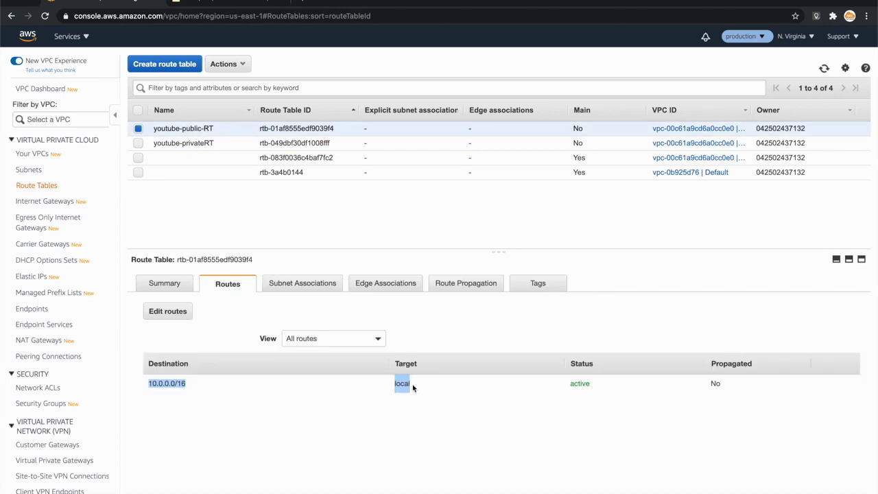
click(256, 411)
click(179, 313)
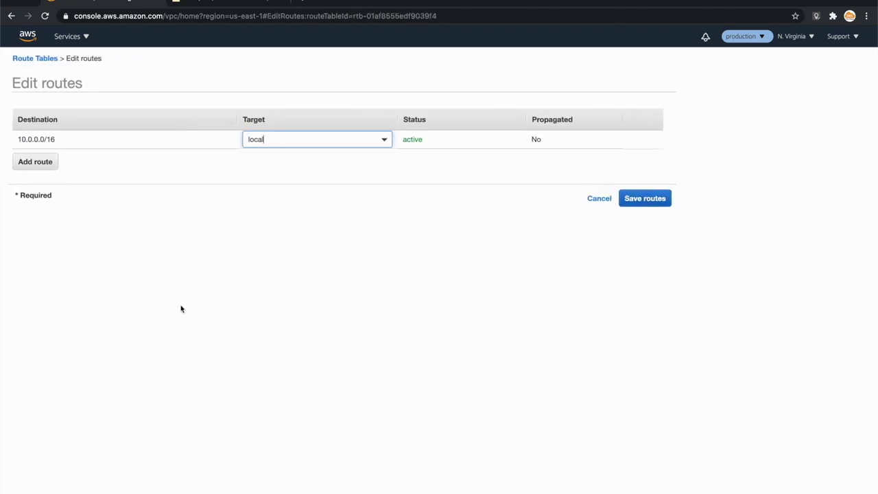
click(38, 162)
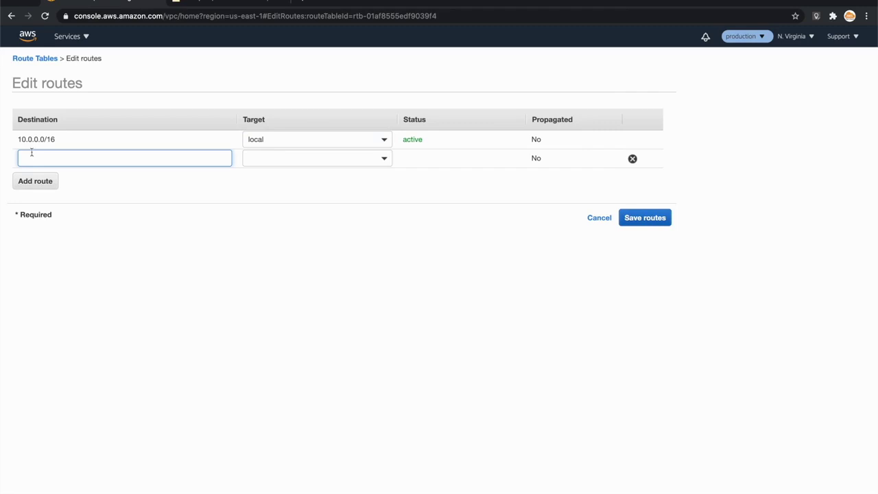
text(0.0.0.0/0)
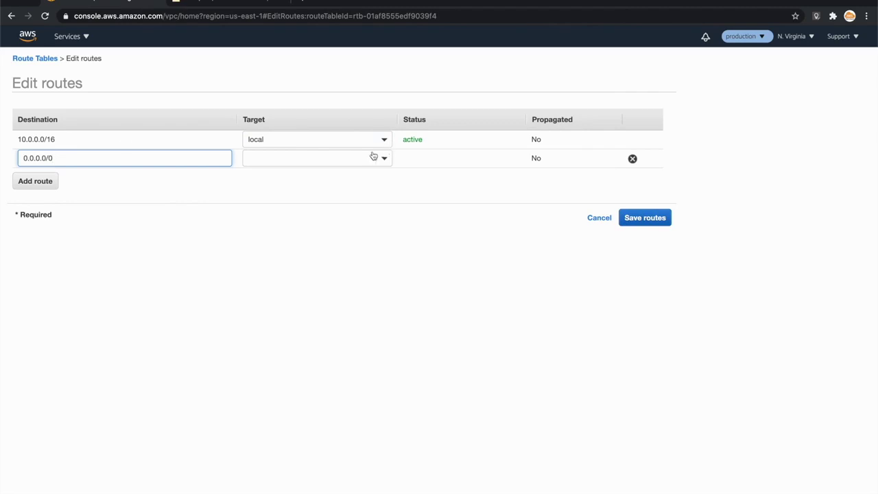
click(373, 157)
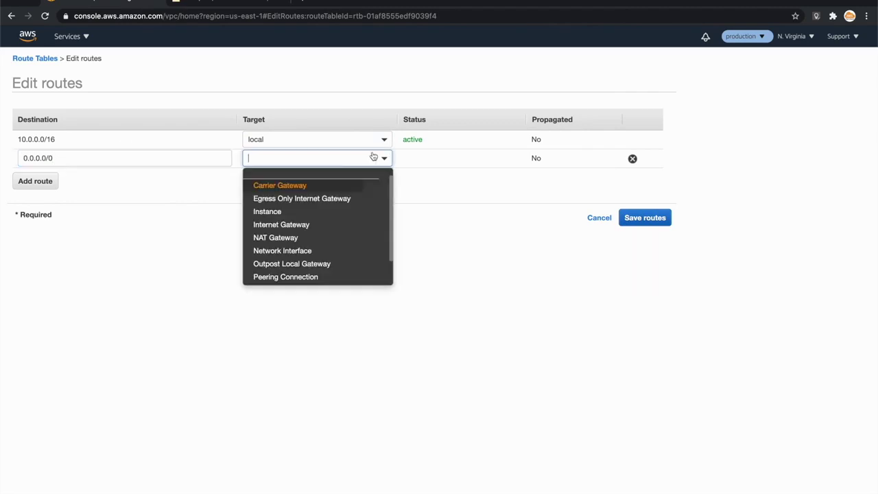
click(338, 227)
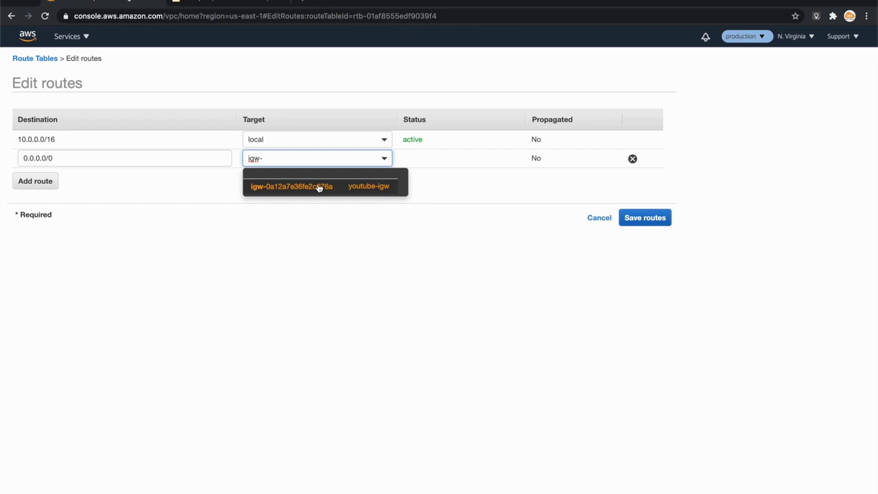
click(317, 186)
click(650, 221)
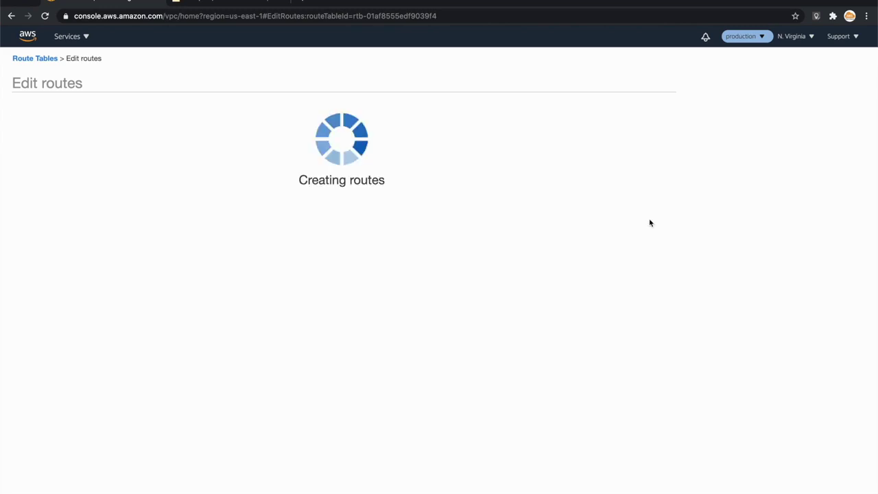
click(494, 153)
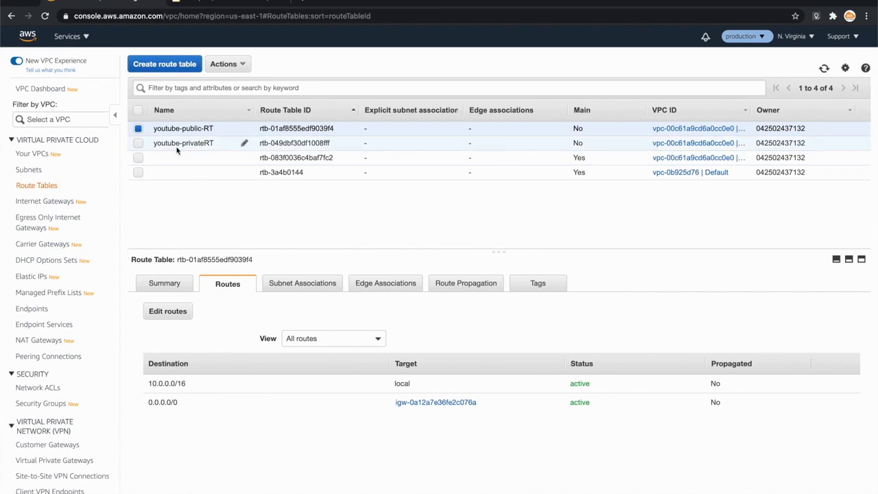
Add and save a 0.0.0.0/0 route targeting the NAT gateway youtube-natgw in youtube-privateRT, and review the routes of both youtube route tables
click(176, 148)
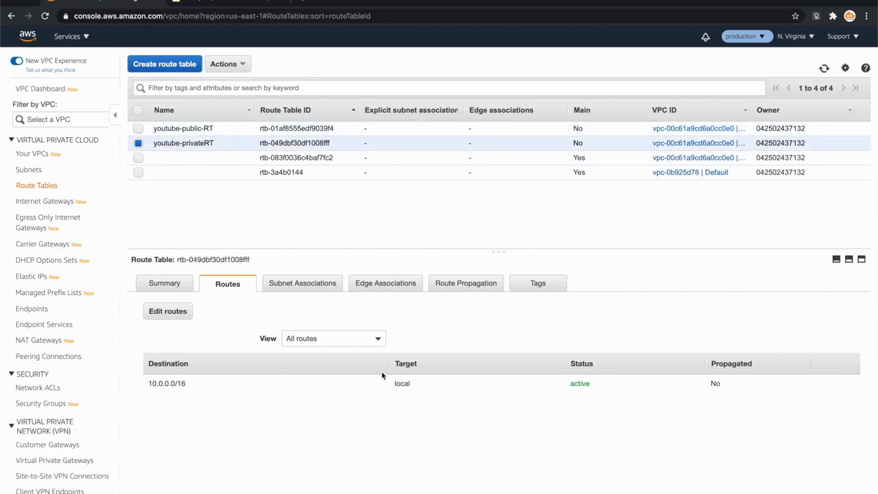
click(170, 313)
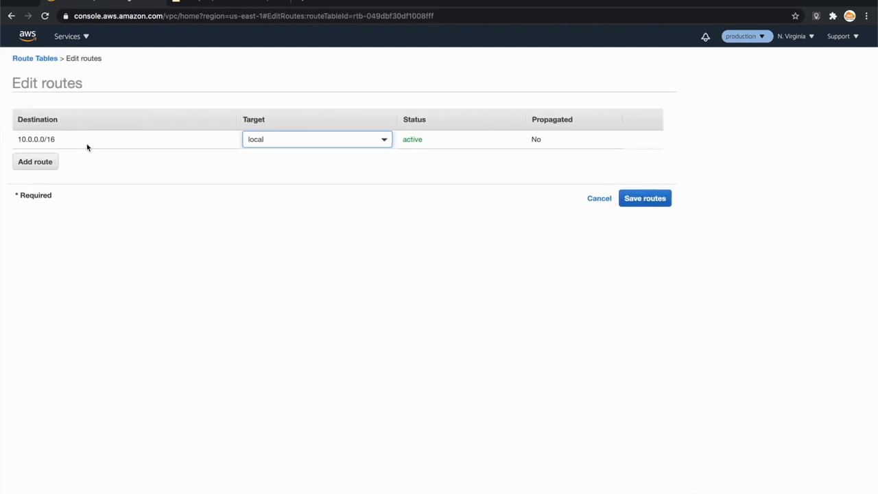
click(43, 162)
text(0.0.0.0/0)
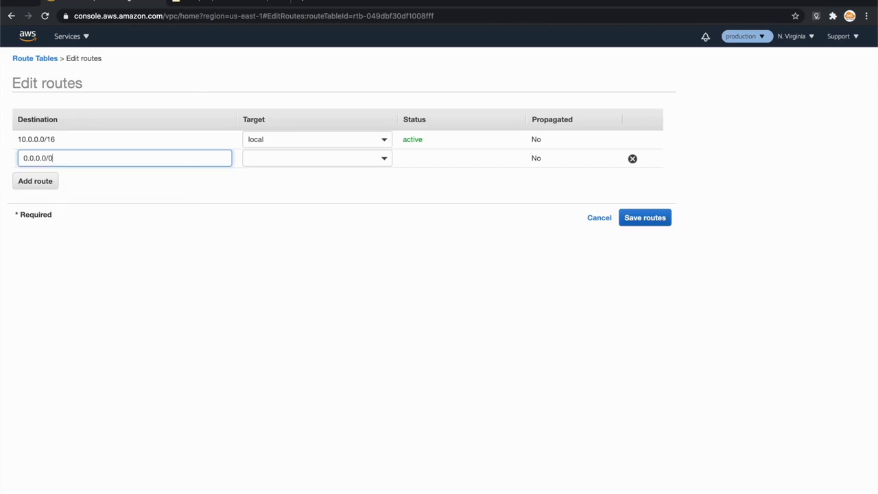
click(342, 159)
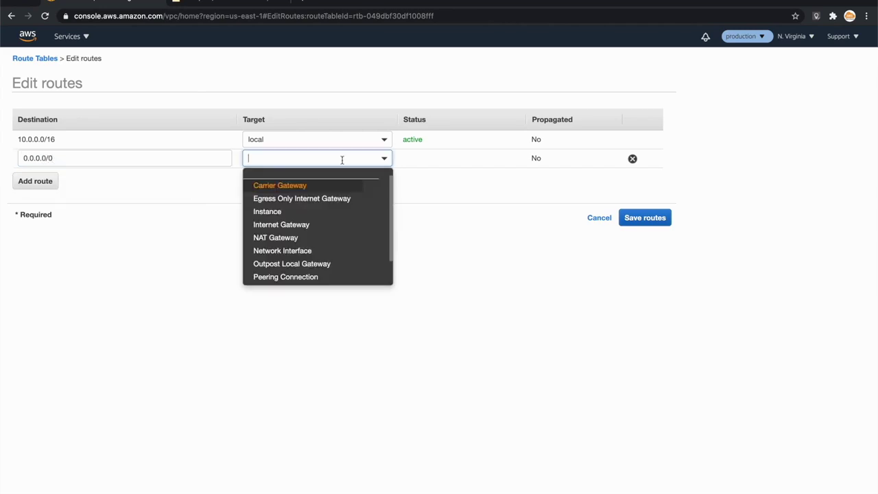
click(326, 239)
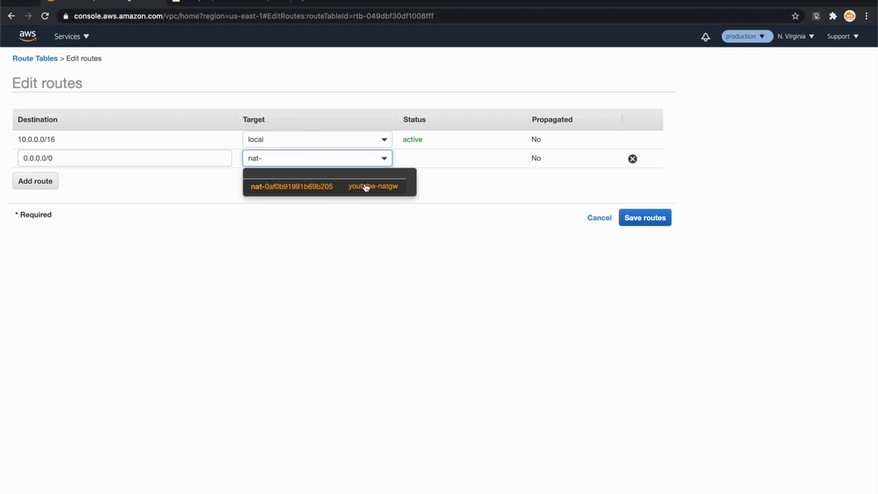
click(370, 190)
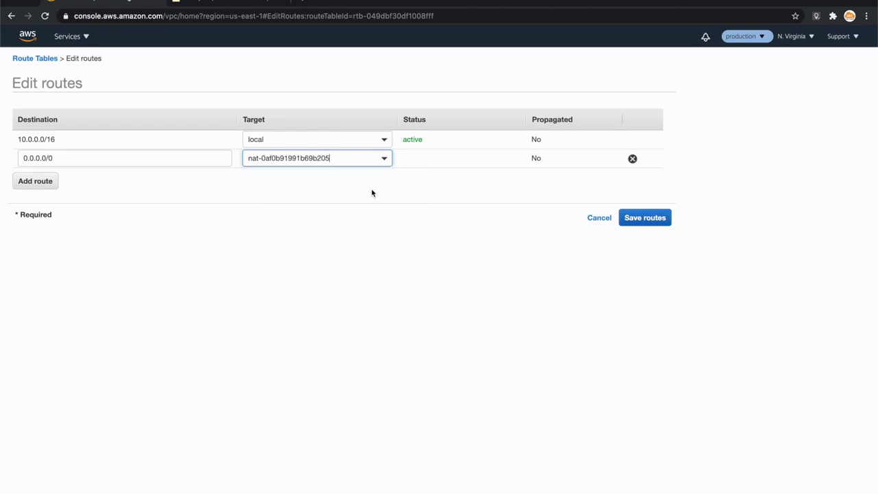
click(654, 220)
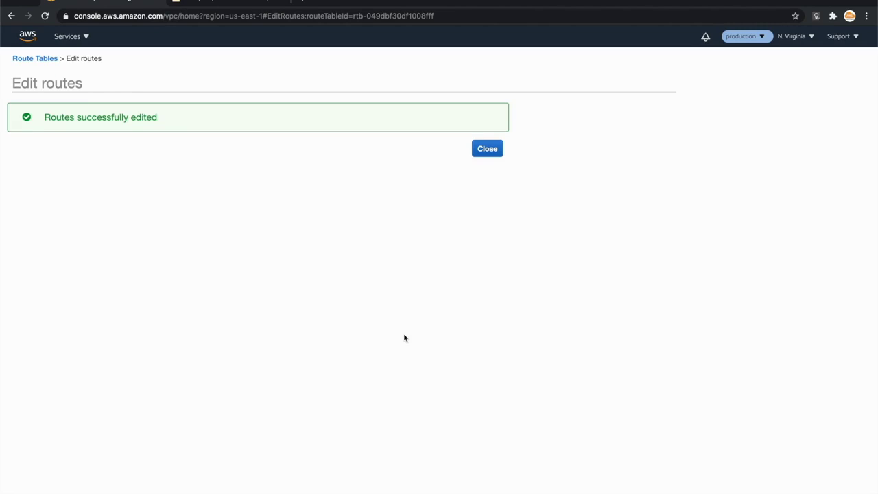
click(491, 151)
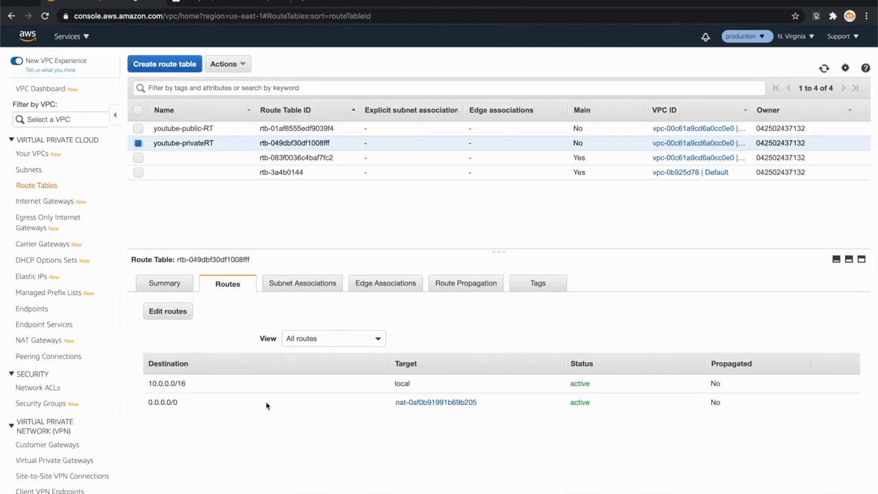
click(209, 128)
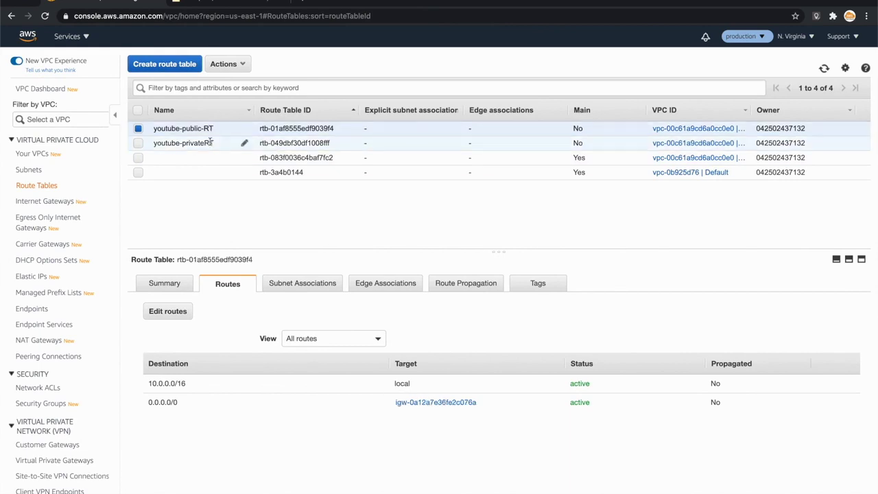
click(209, 143)
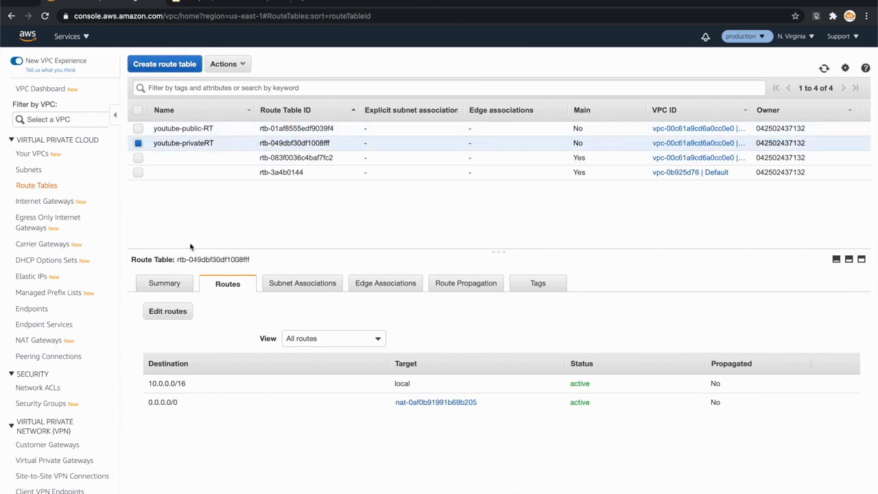
Associate the youtube-public subnet with the youtube-public-RT route table and return to the subnet list
click(31, 170)
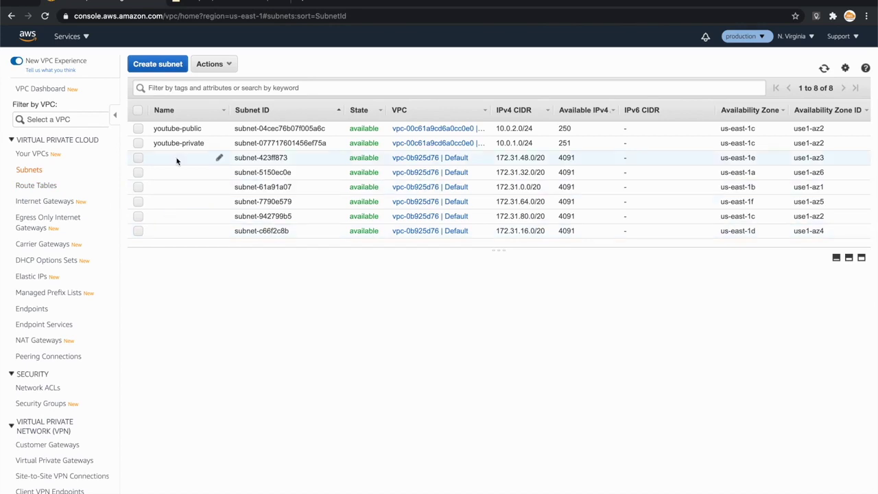
click(186, 131)
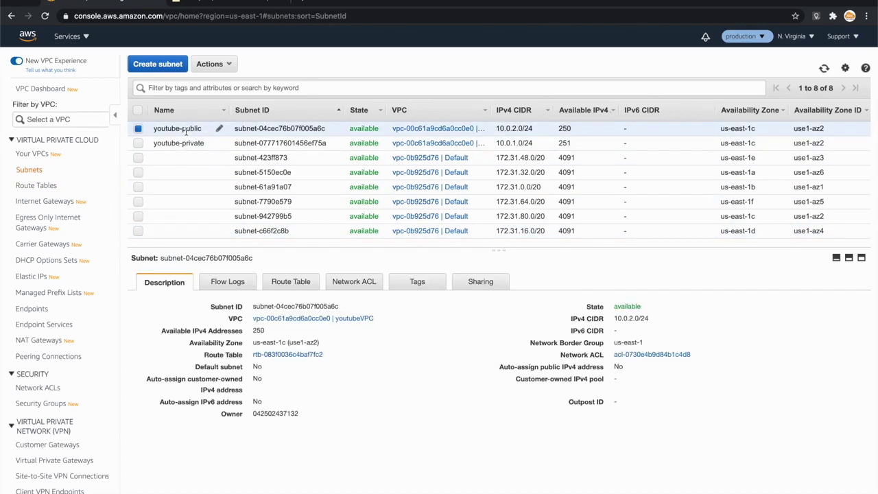
click(295, 286)
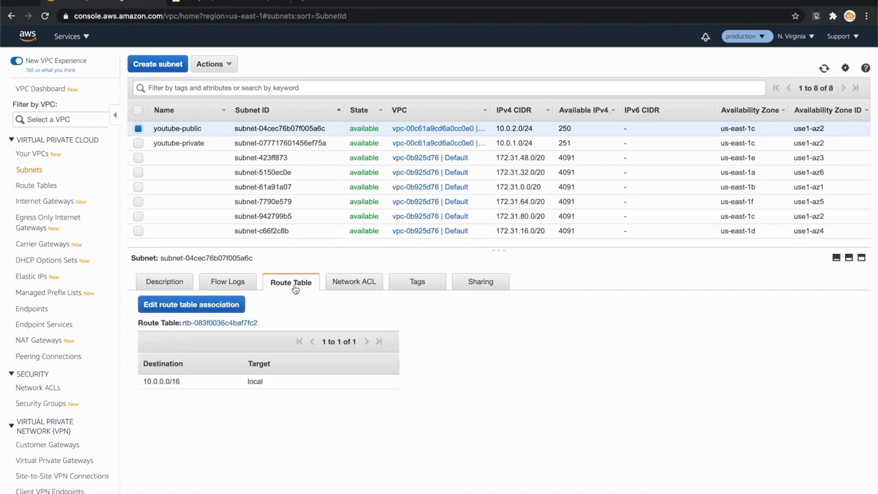
click(201, 306)
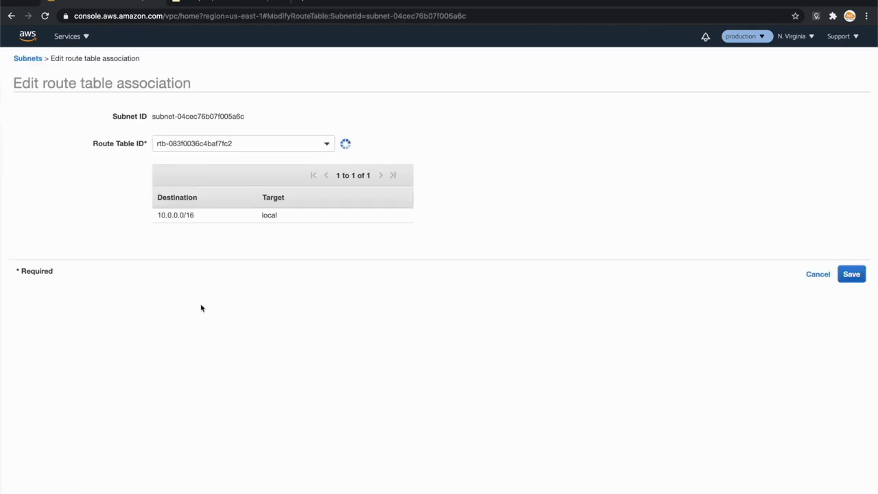
click(239, 143)
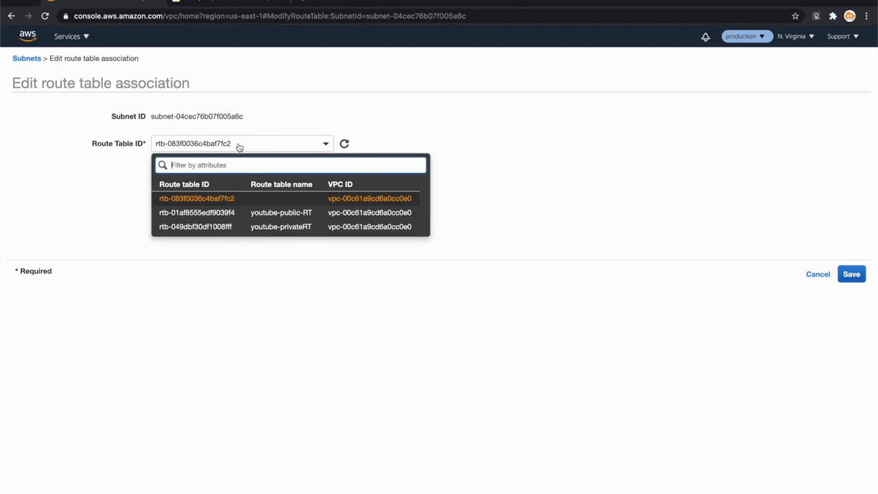
click(290, 216)
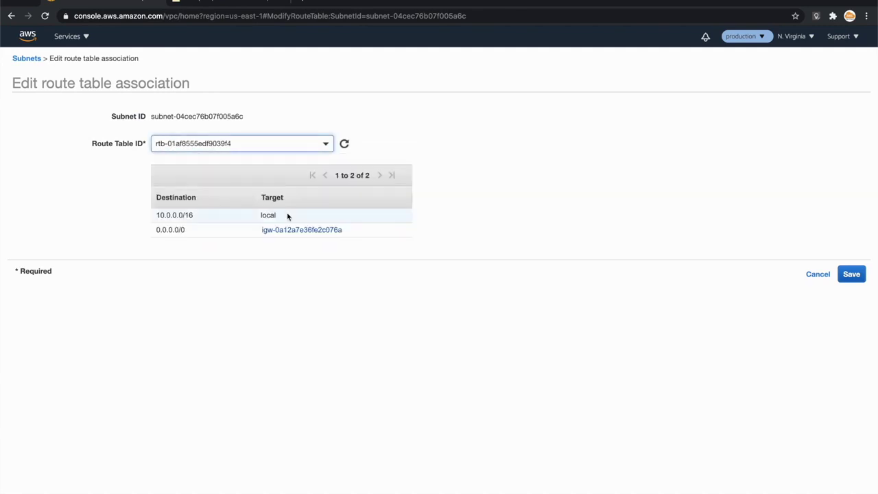
click(851, 274)
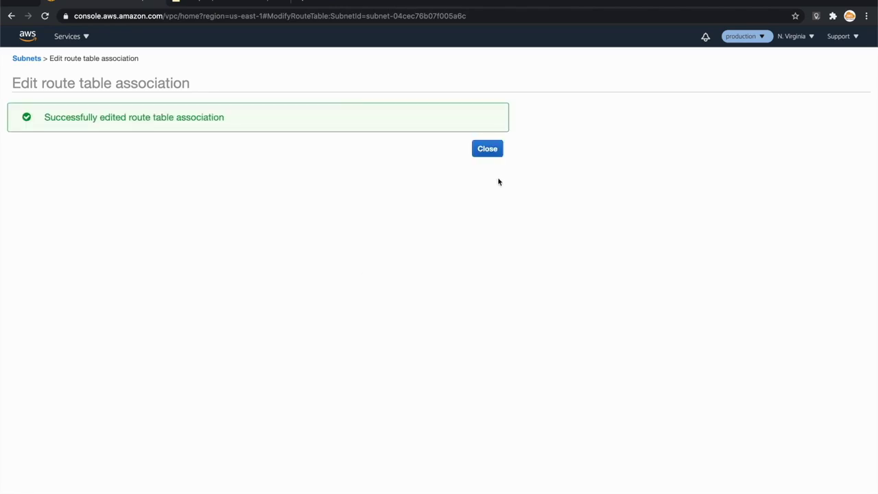
click(488, 150)
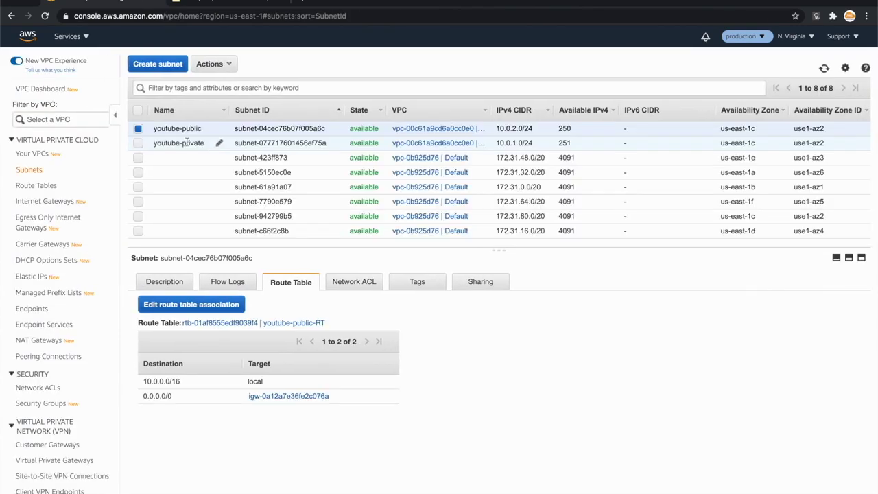
Associate the youtube-private subnet with the youtube-privateRT route table, save the association and close the confirmation
click(181, 143)
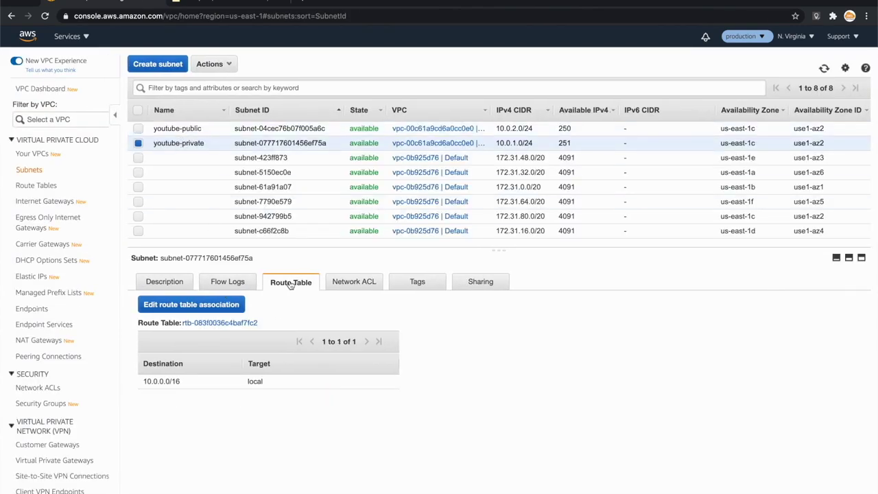
click(199, 306)
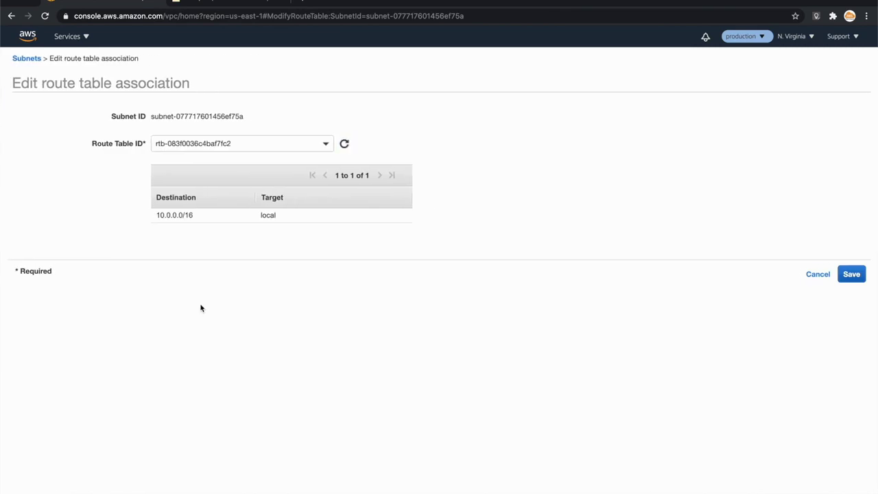
click(233, 145)
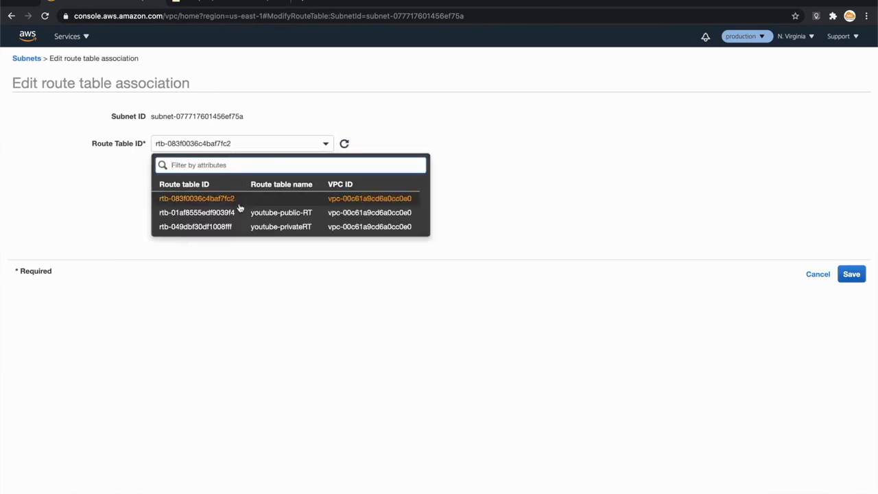
click(267, 227)
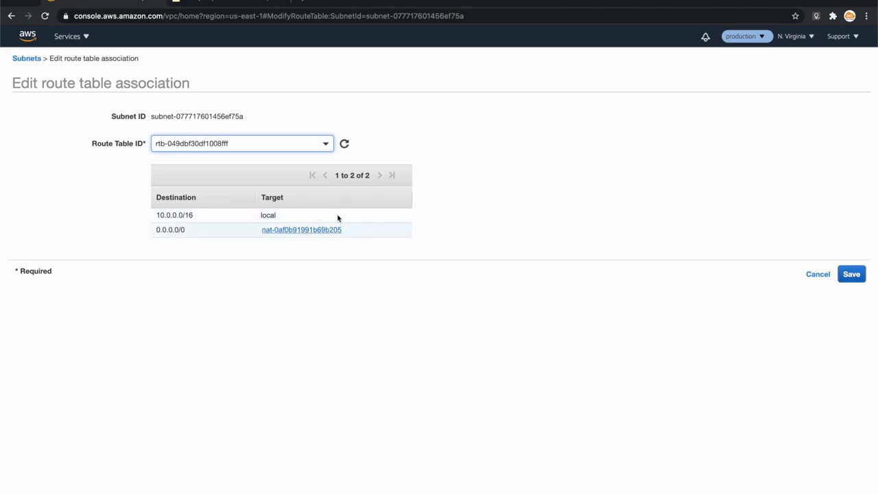
click(851, 276)
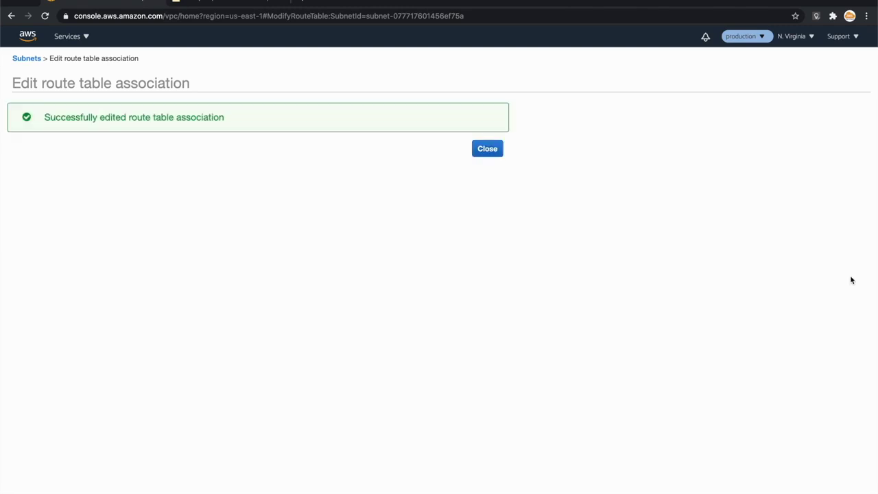
click(492, 150)
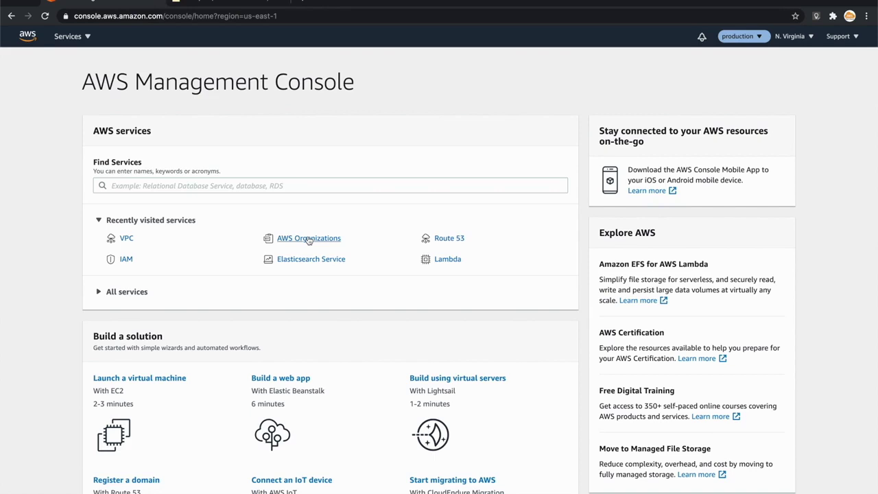
Search the AWS services for "elasticse" and open Elasticsearch Service
click(152, 180)
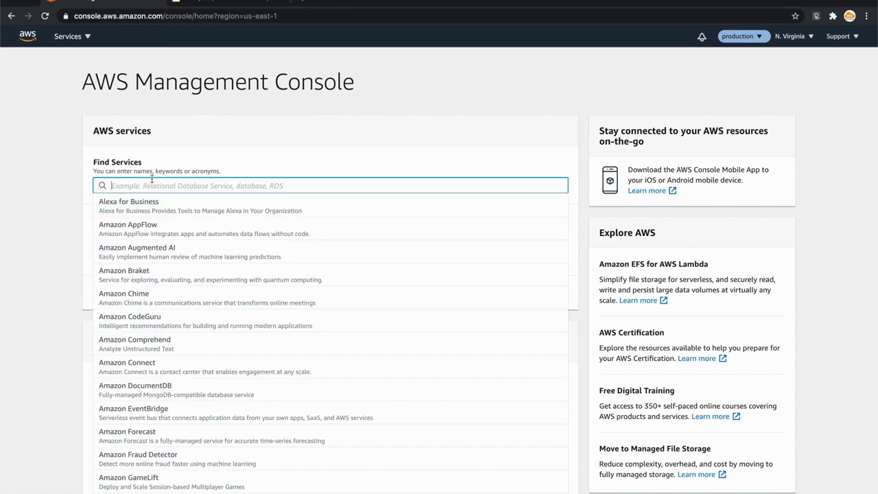
text(elastic)
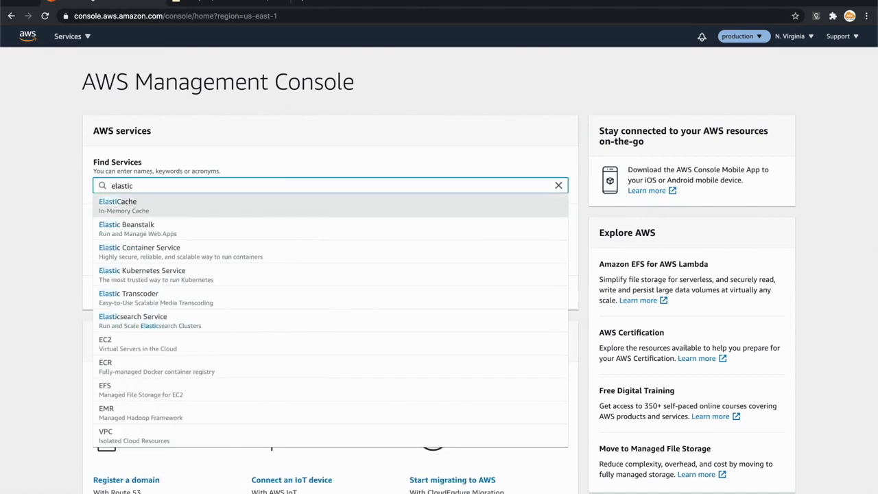
text(se)
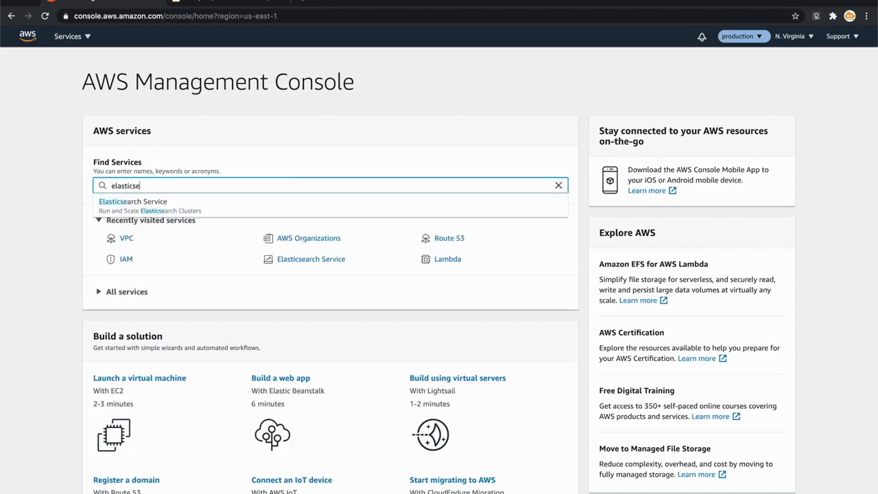
click(116, 209)
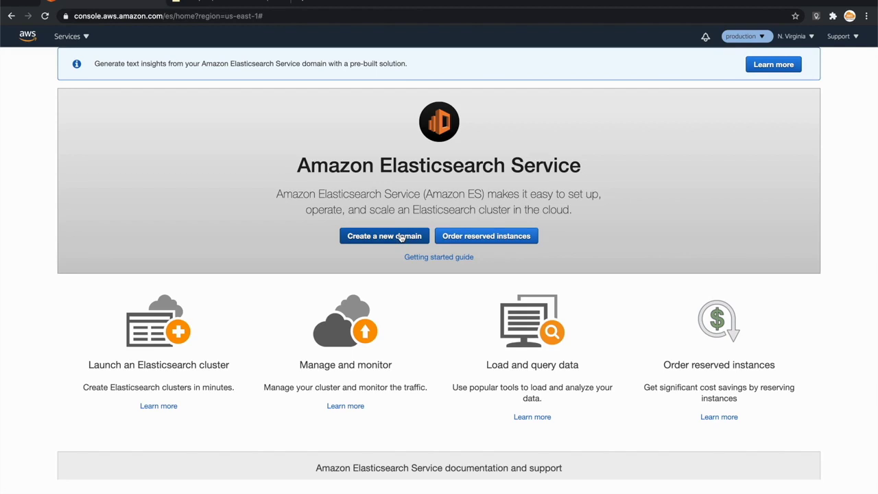
Start a new Elasticsearch domain with the Development and testing deployment type and version 7.8 (latest), and continue to the domain configuration
click(403, 237)
click(450, 173)
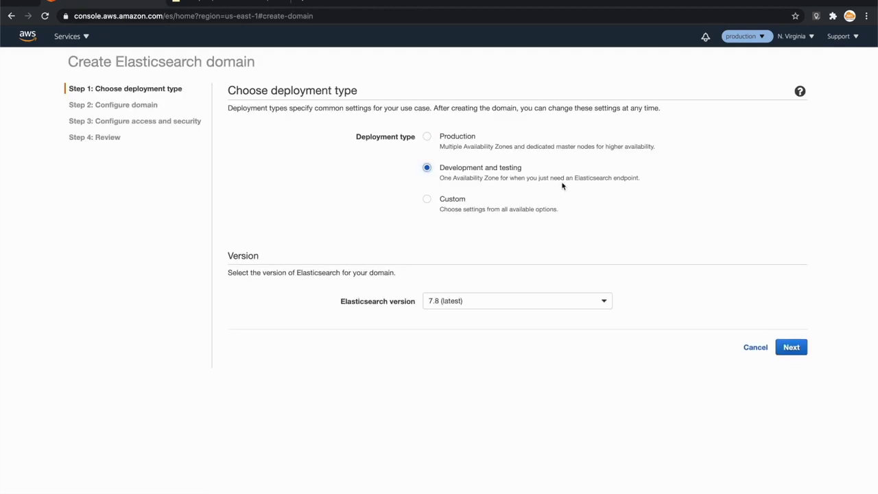
click(447, 302)
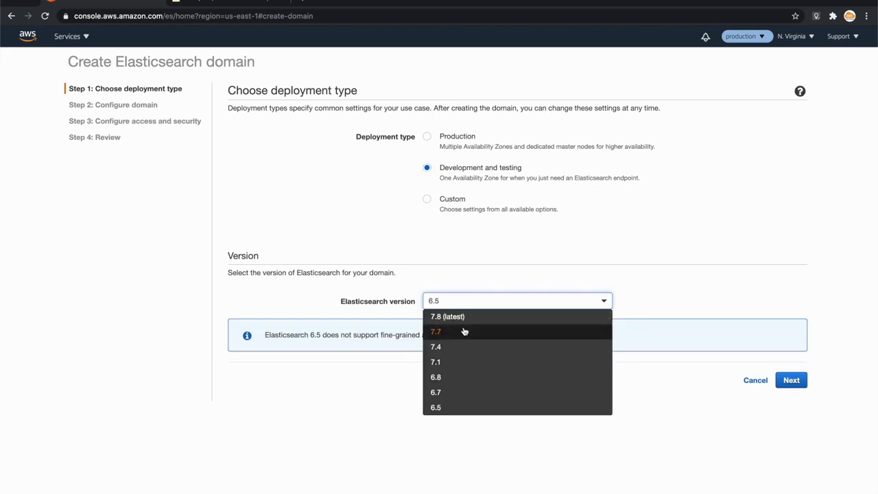
click(452, 317)
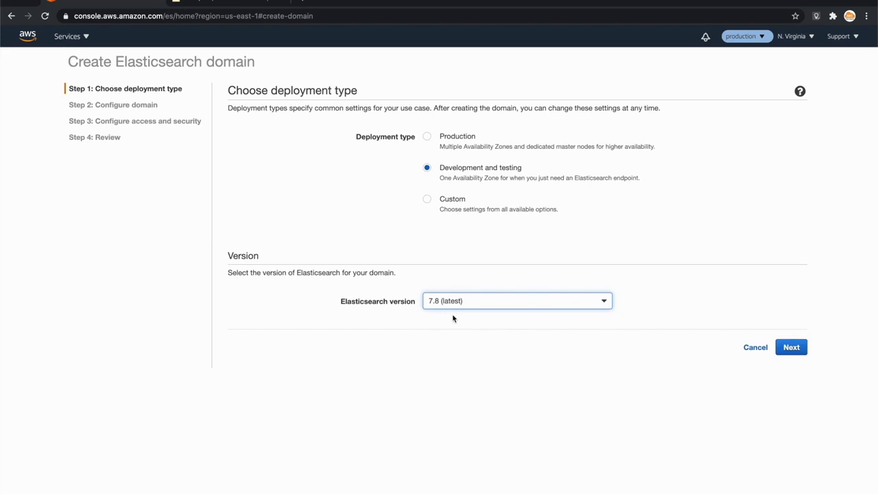
click(791, 348)
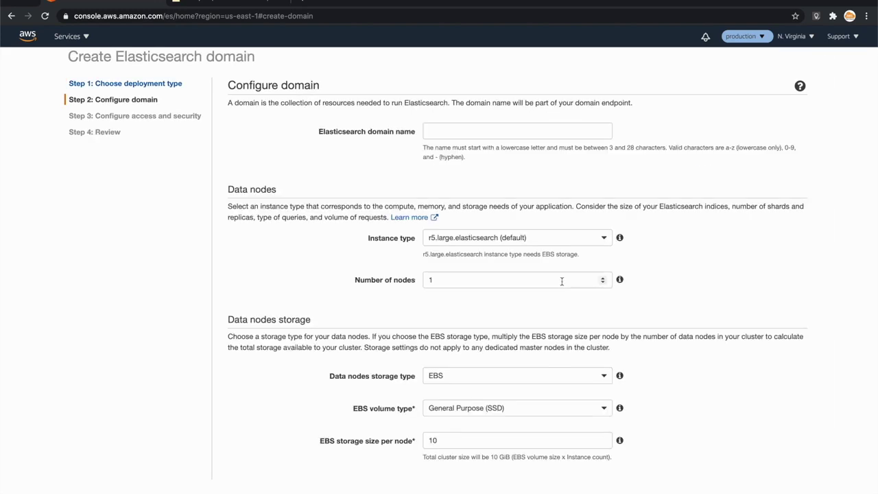
Name the domain youtube-es, set the data node instance type to t2.small.elasticsearch, and continue to access and security with the other defaults kept
click(467, 129)
text(youtube-es)
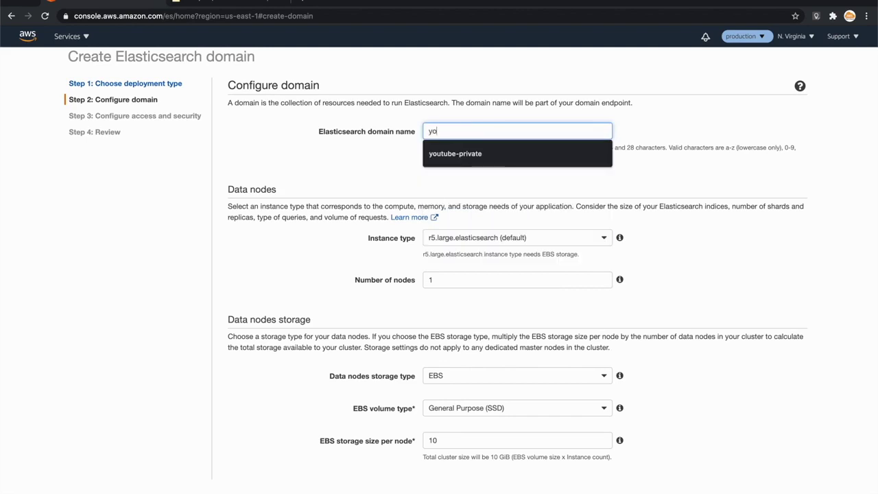
click(508, 243)
scroll(509, 255, down, 5)
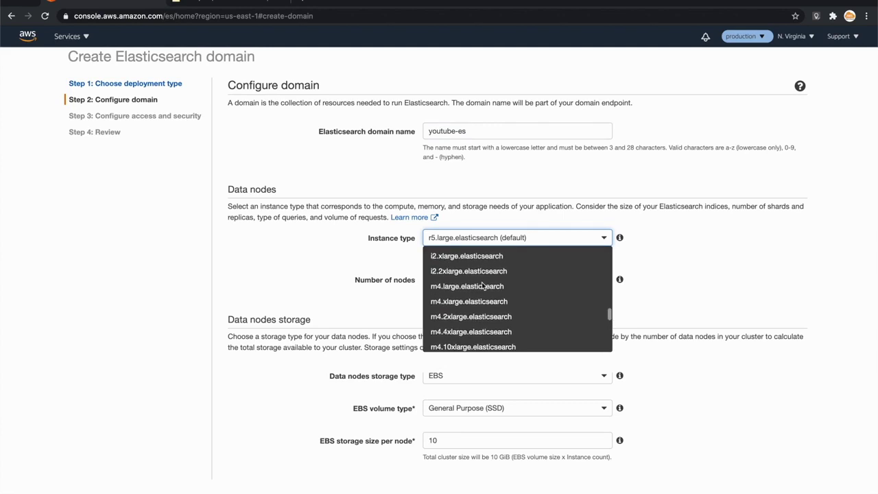
scroll(482, 285, up, 4)
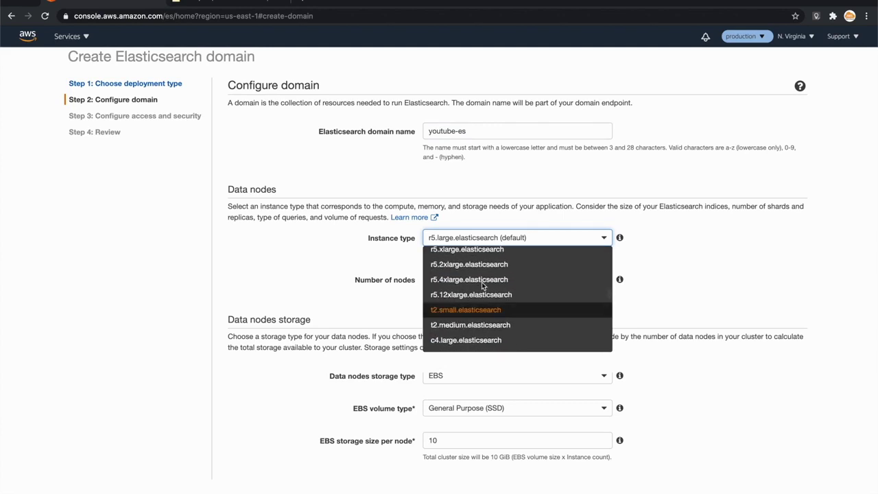
click(511, 315)
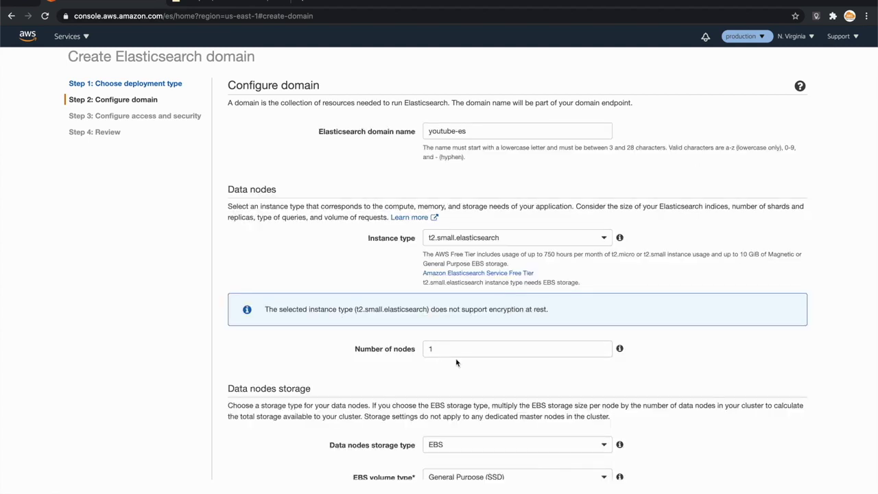
scroll(456, 362, down, 3)
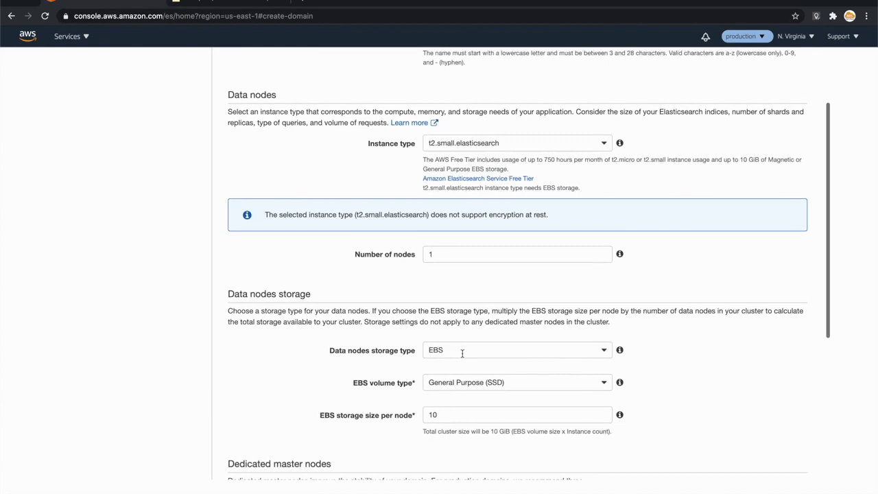
scroll(462, 357, down, 7)
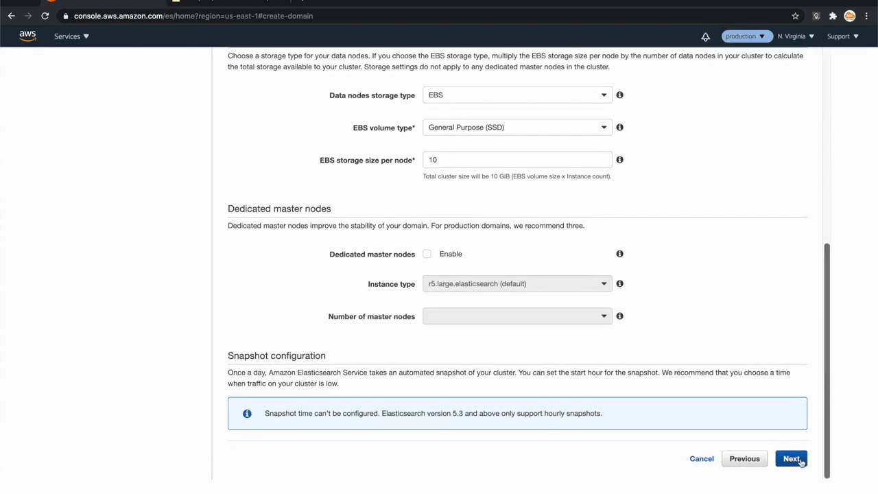
click(791, 458)
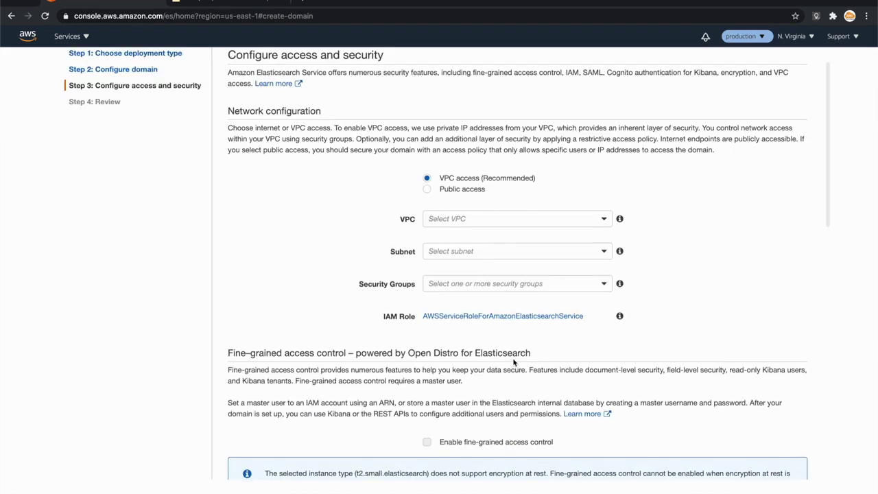
Configure the domain's network with VPC access, using youtubeVPC, the youtube-private subnet and the default security group
scroll(474, 282, up, 1)
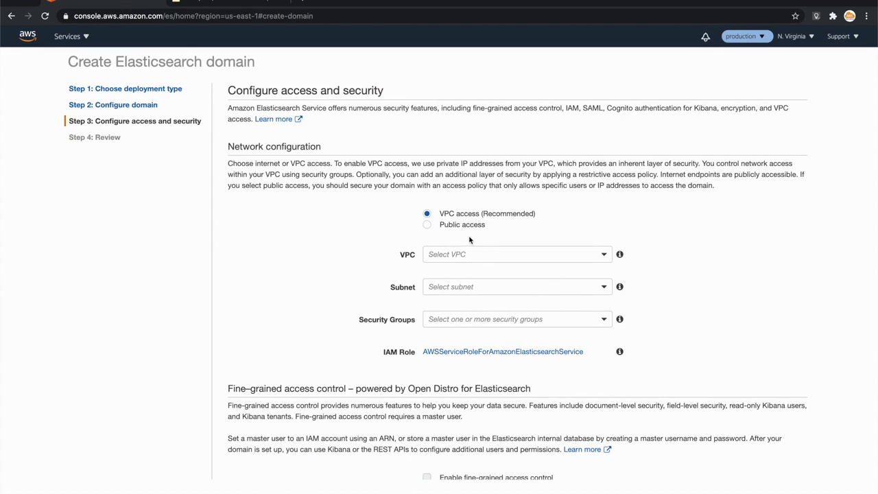
click(428, 226)
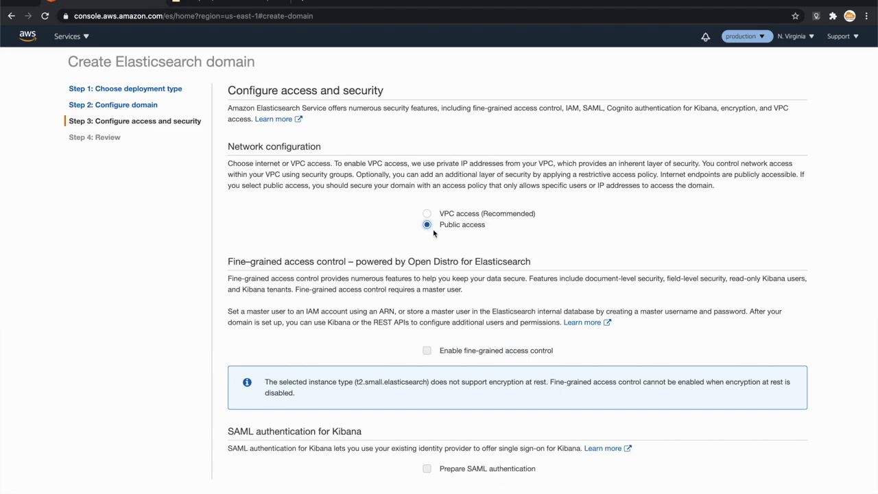
click(428, 215)
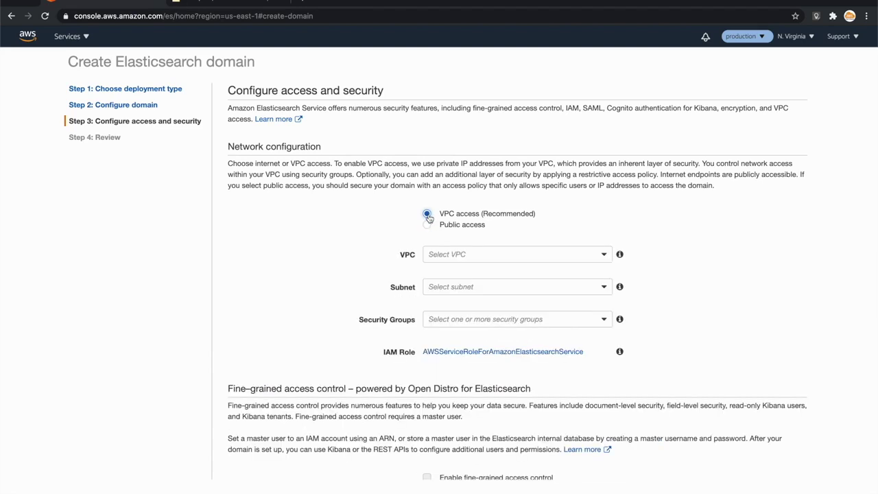
click(464, 254)
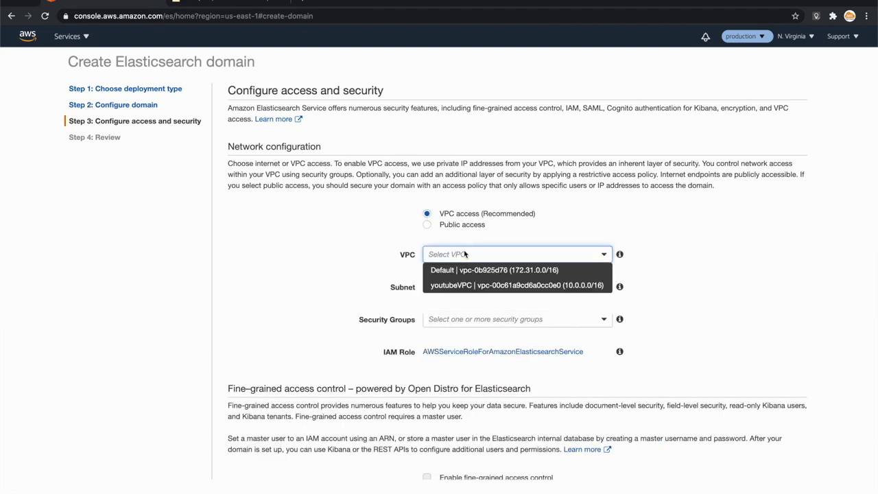
click(466, 286)
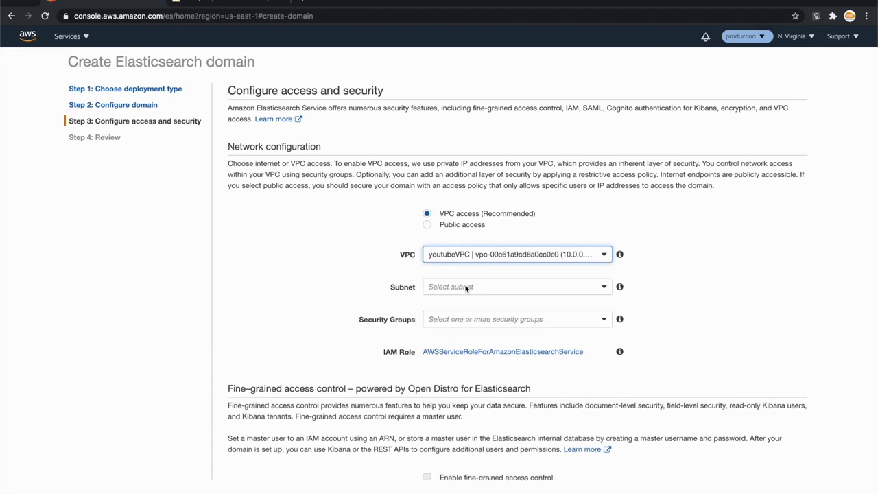
click(465, 288)
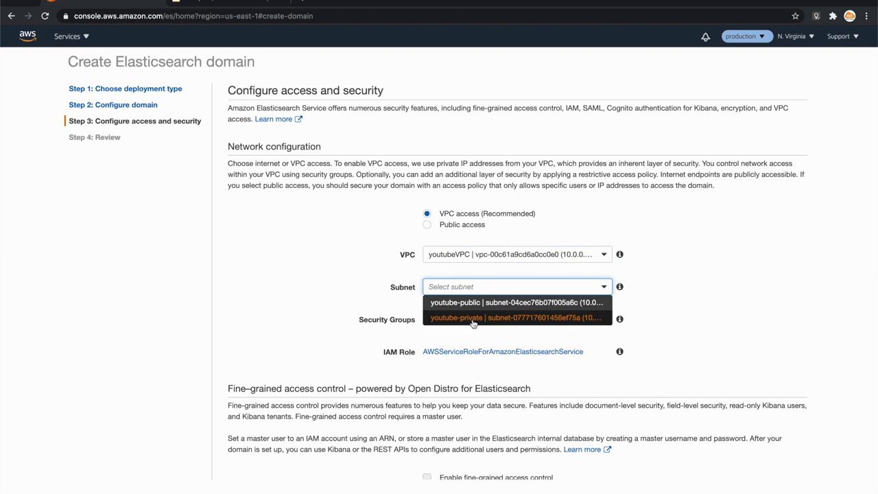
click(473, 320)
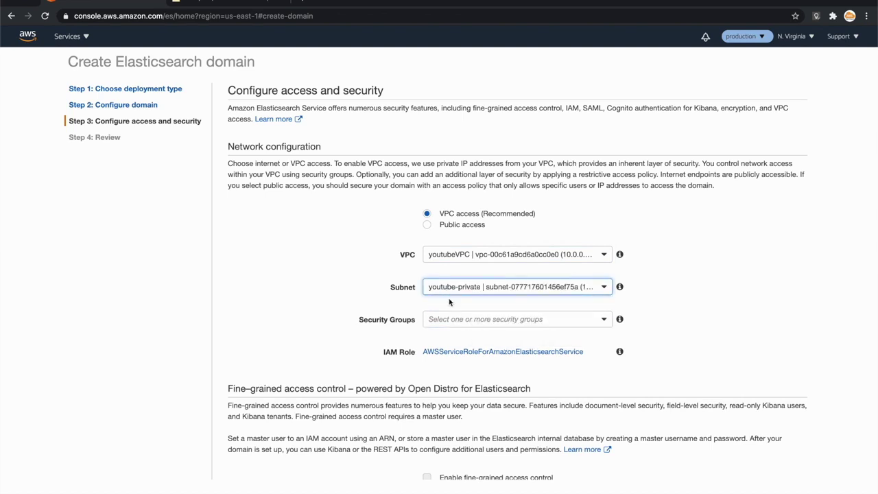
click(455, 320)
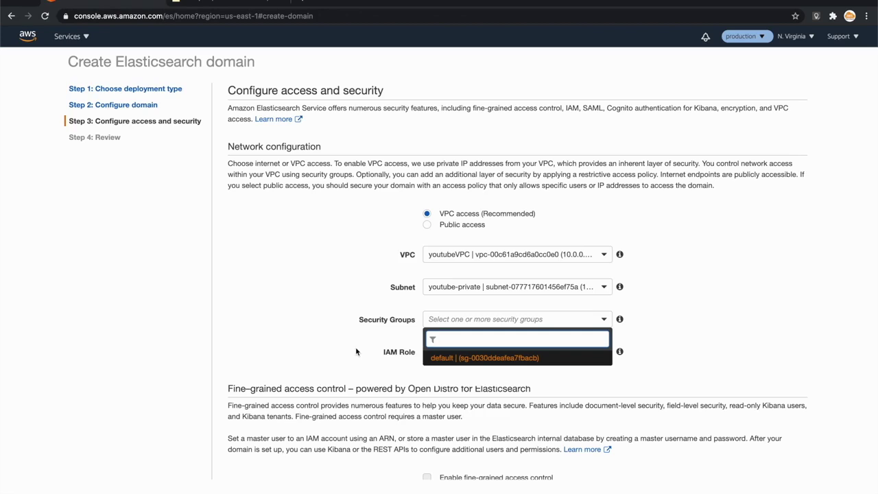
click(478, 358)
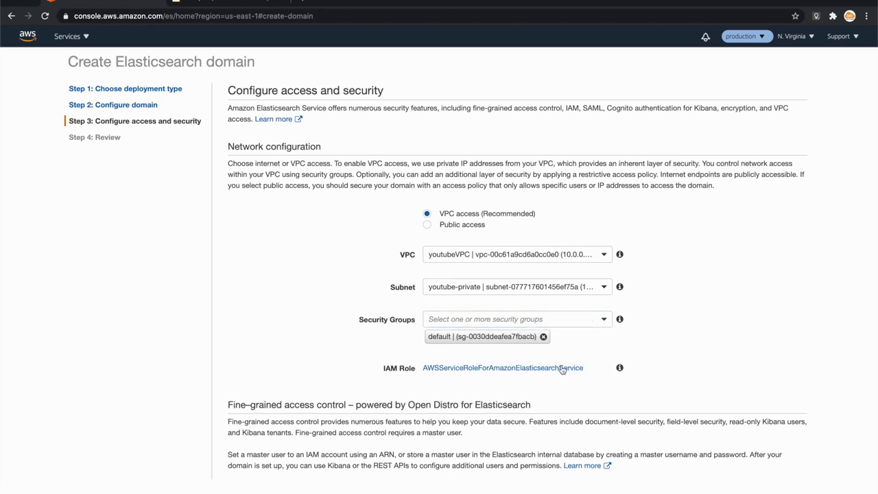
Examine the fine-grained access control, SAML, Amazon Cognito and access policy settings of the domain
scroll(562, 369, down, 5)
scroll(562, 369, up, 3)
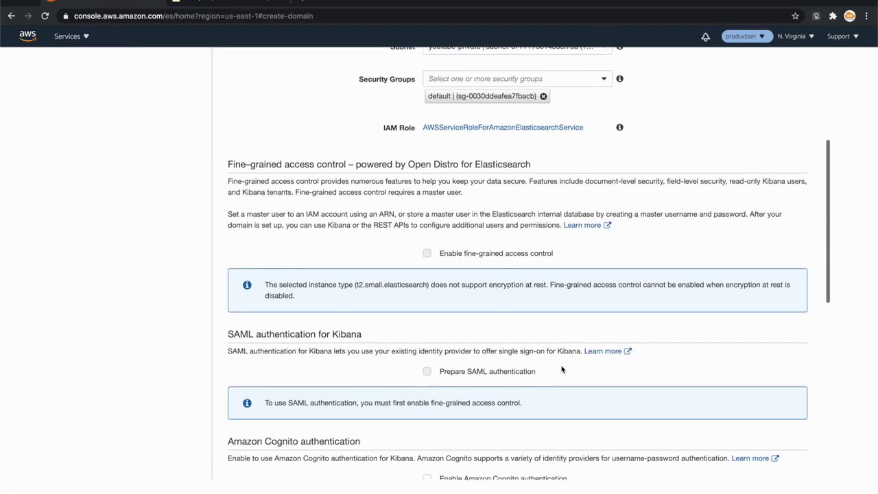
scroll(561, 369, down, 1)
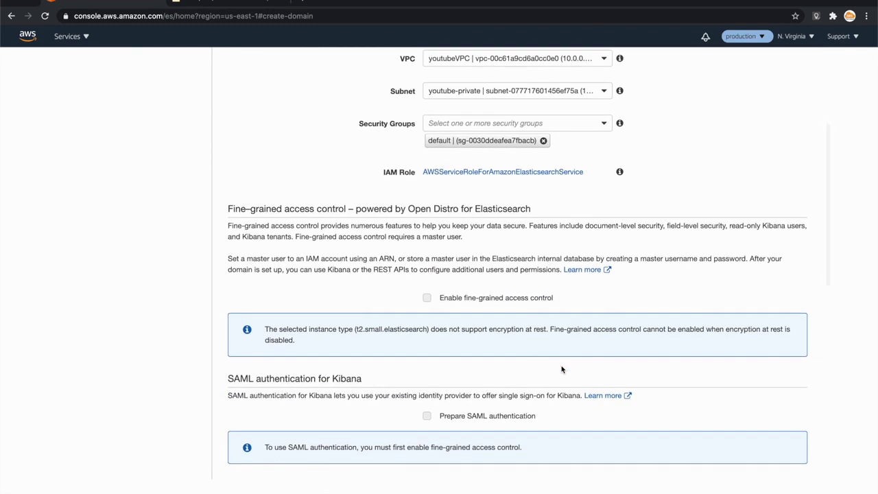
scroll(562, 369, down, 2)
scroll(562, 369, down, 3)
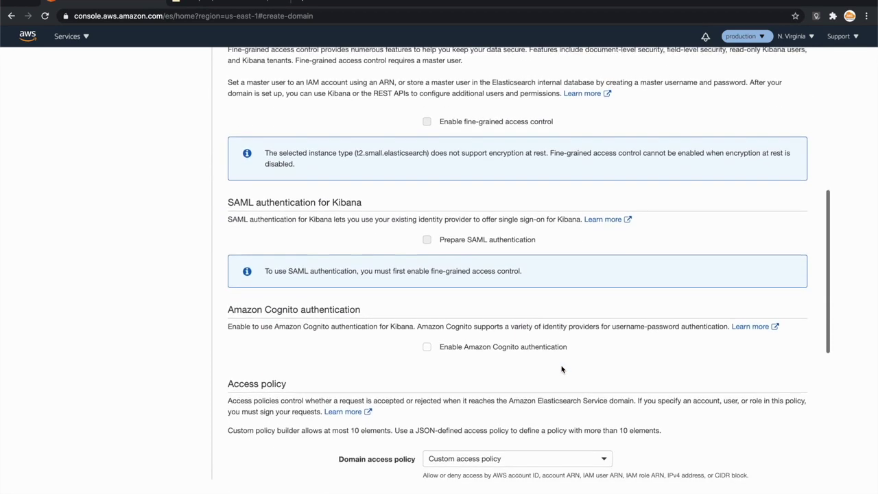
scroll(562, 370, down, 2)
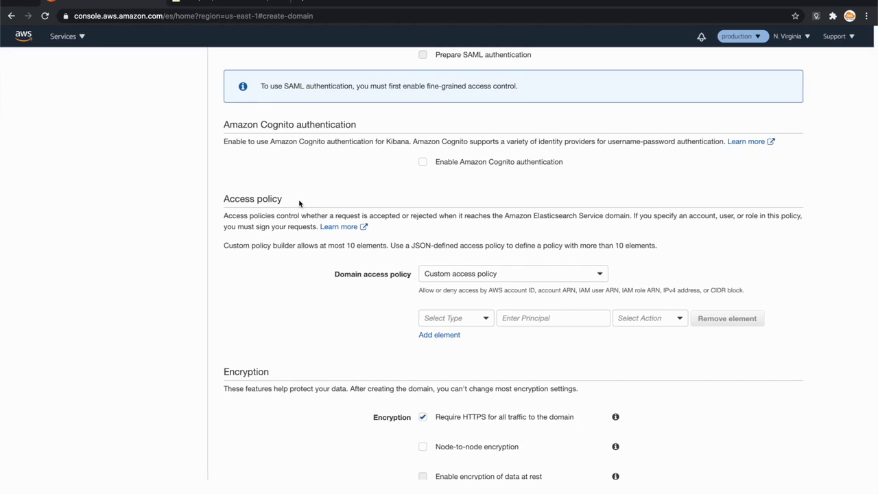
drag(285, 199, 231, 203)
click(309, 340)
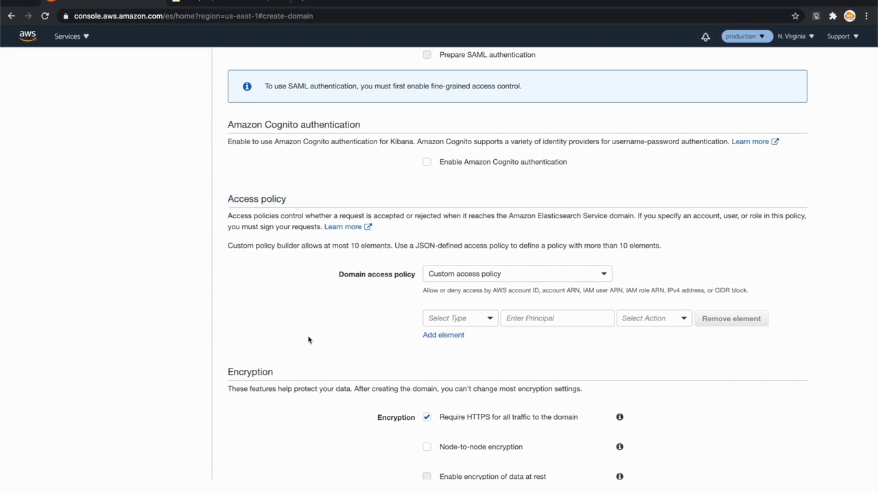
Set the domain access policy to Allow open access to the domain, and continue to the review with the encryption defaults kept
click(531, 273)
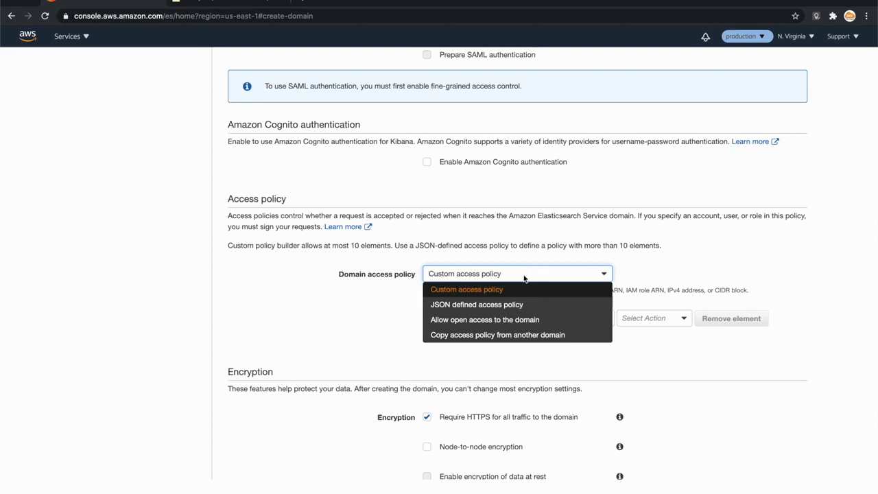
click(479, 322)
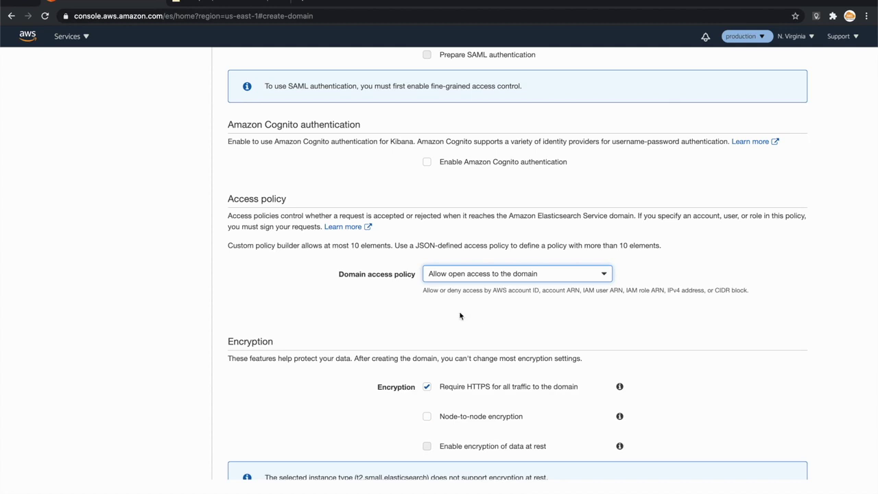
scroll(575, 300, down, 3)
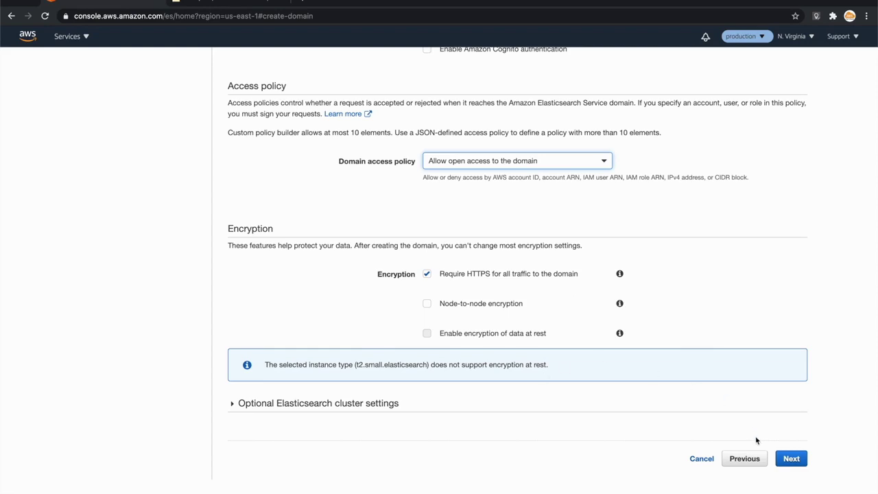
click(791, 459)
scroll(539, 298, up, 1)
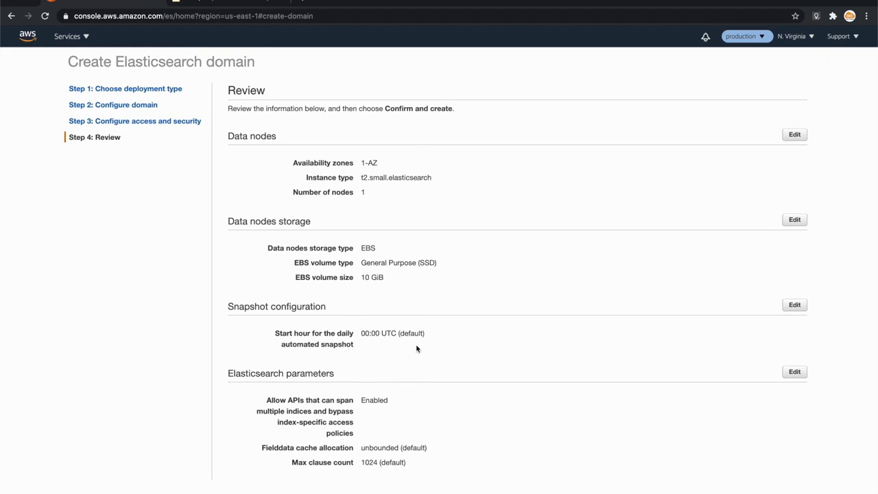
Review the domain's network configuration, access policy statement, resource ARN and encryption settings, and confirm the creation of youtube-es
scroll(415, 349, down, 5)
drag(402, 318, 476, 349)
click(466, 350)
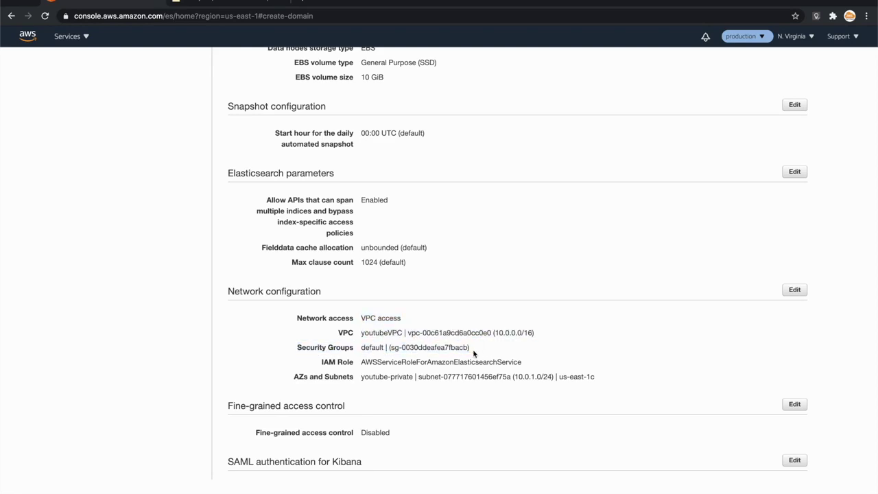
scroll(420, 410, down, 5)
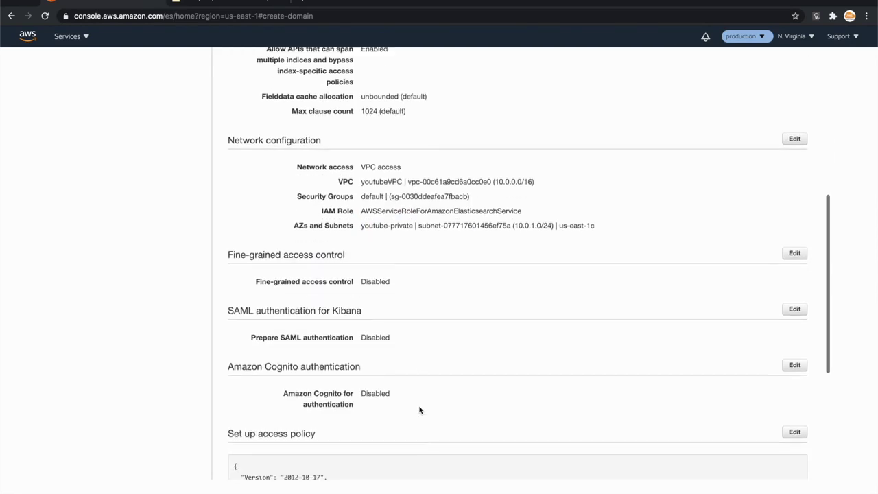
scroll(478, 413, down, 5)
scroll(476, 410, up, 1)
scroll(472, 403, down, 1)
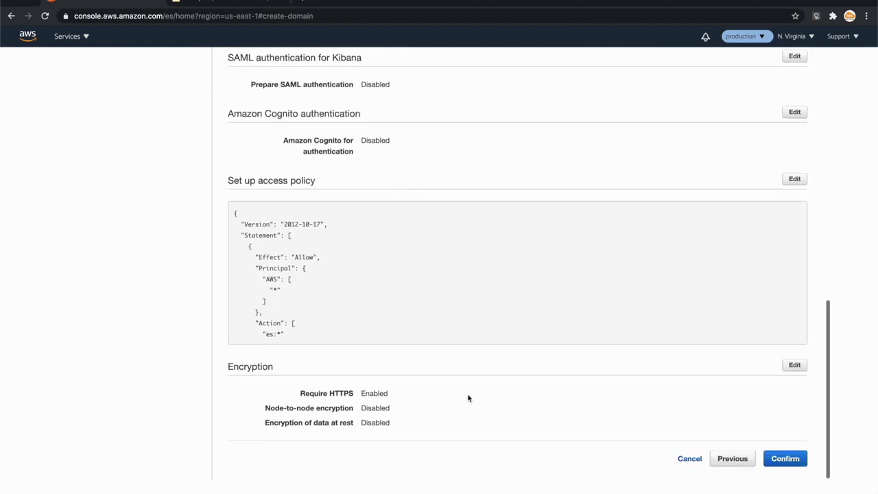
drag(300, 337, 239, 214)
scroll(325, 302, down, 2)
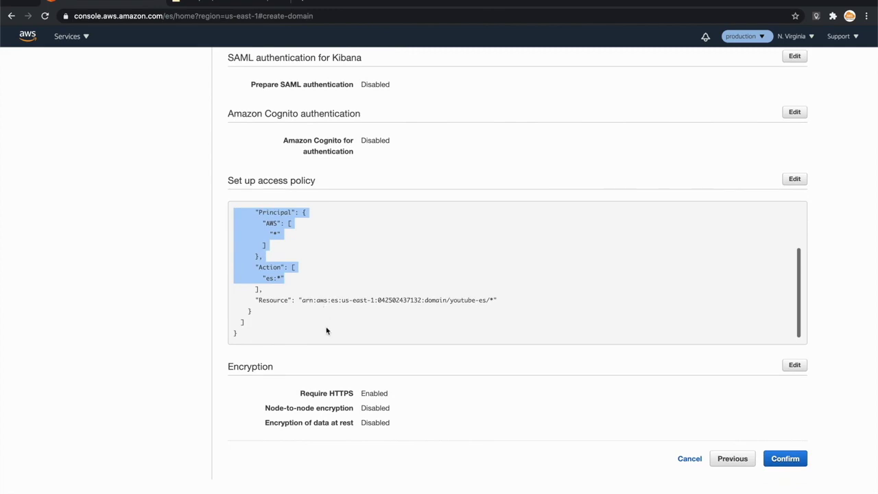
click(326, 330)
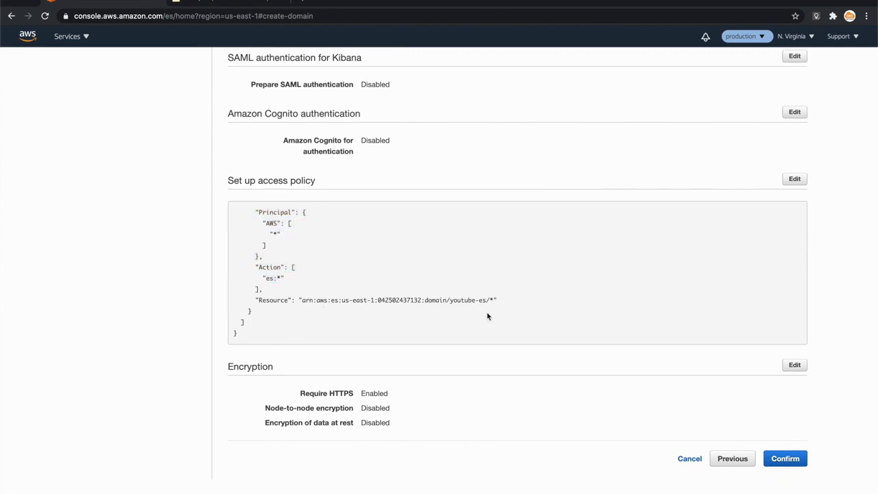
drag(498, 300, 297, 300)
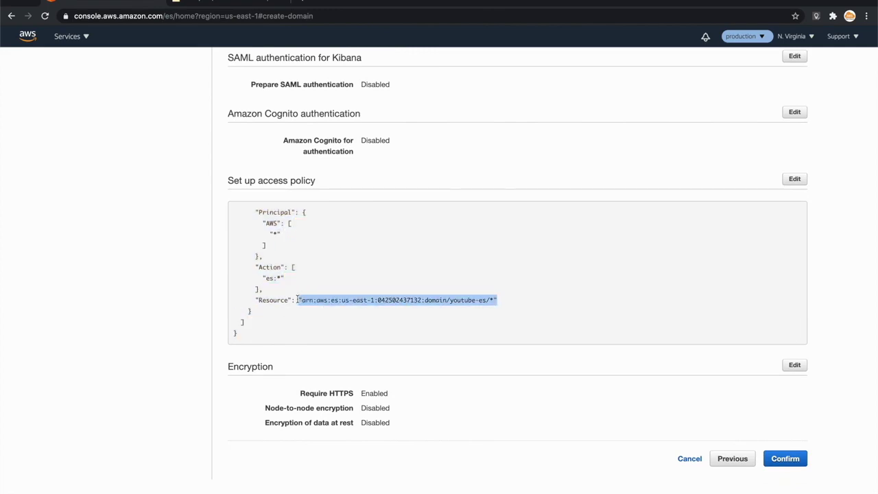
click(508, 309)
click(787, 464)
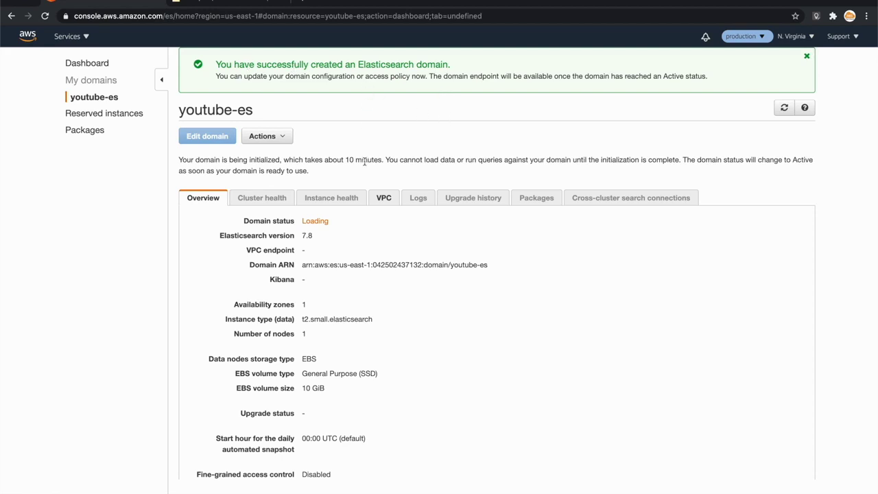
drag(283, 159, 381, 162)
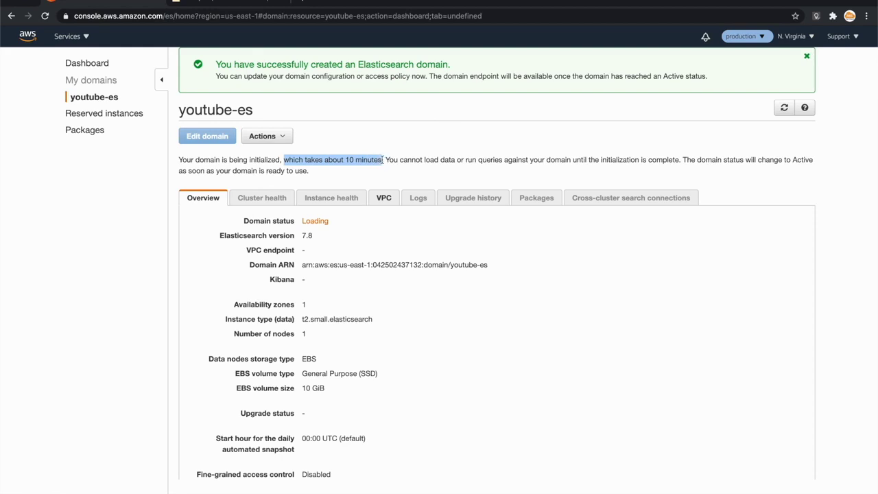
click(461, 329)
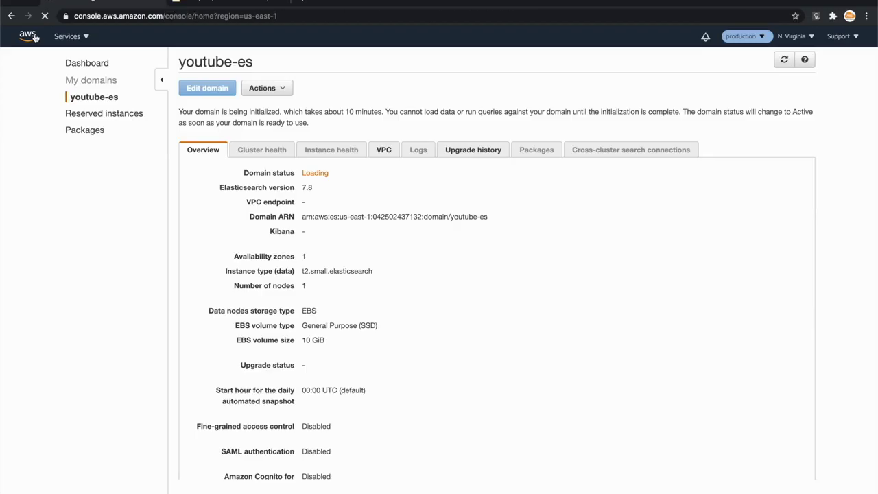
Find the Resource Access Manager service through the console home and start creating a resource share
text(resource)
key(Down)
text(acc)
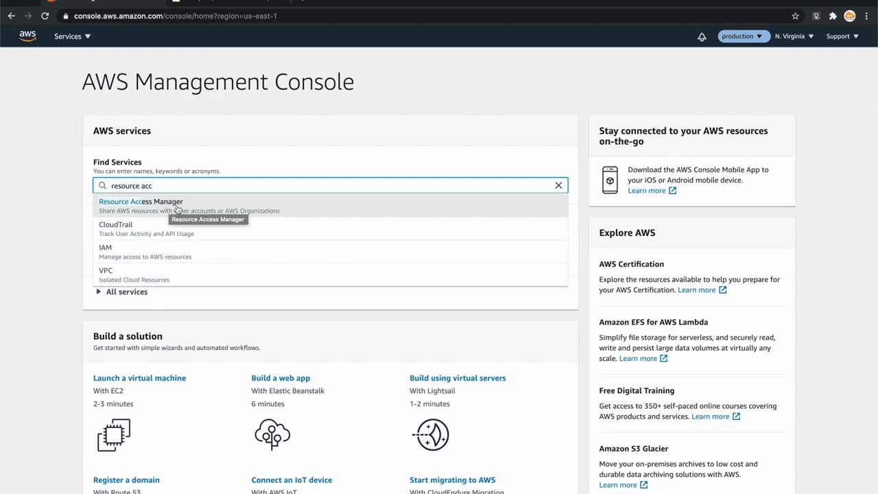
click(177, 208)
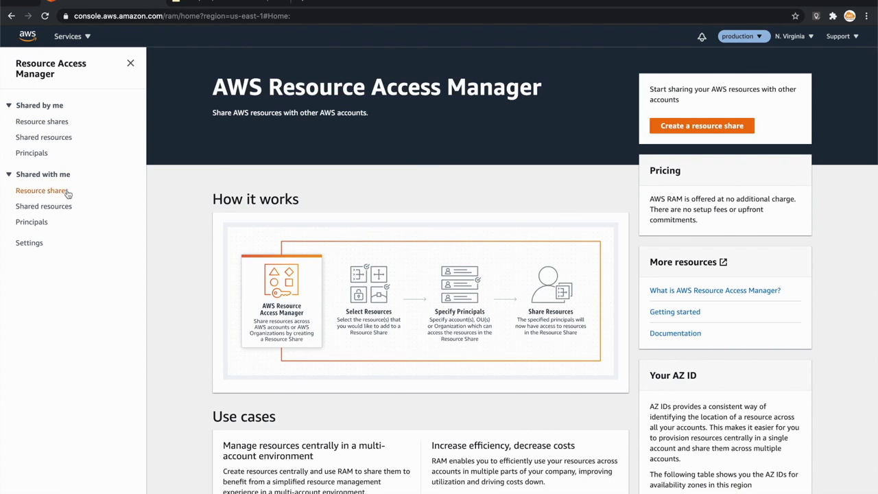
click(674, 128)
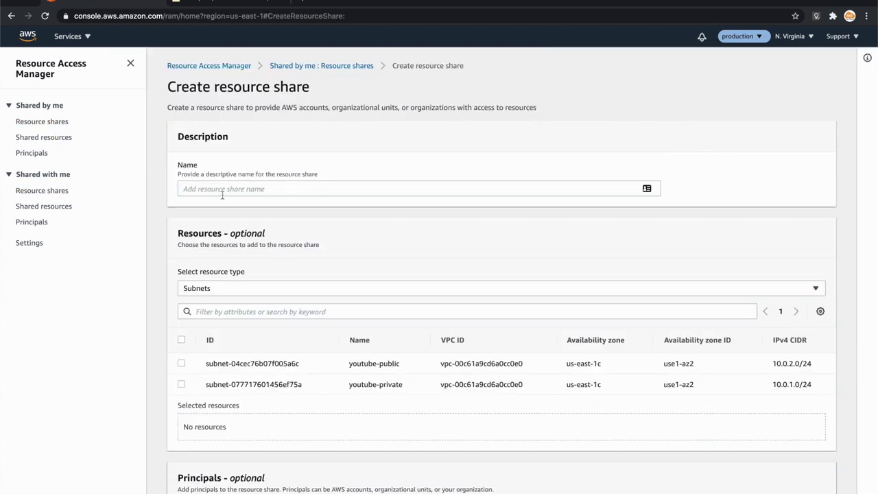
Name the resource share youtube-resource-share and choose Subnets as the resource type
click(222, 188)
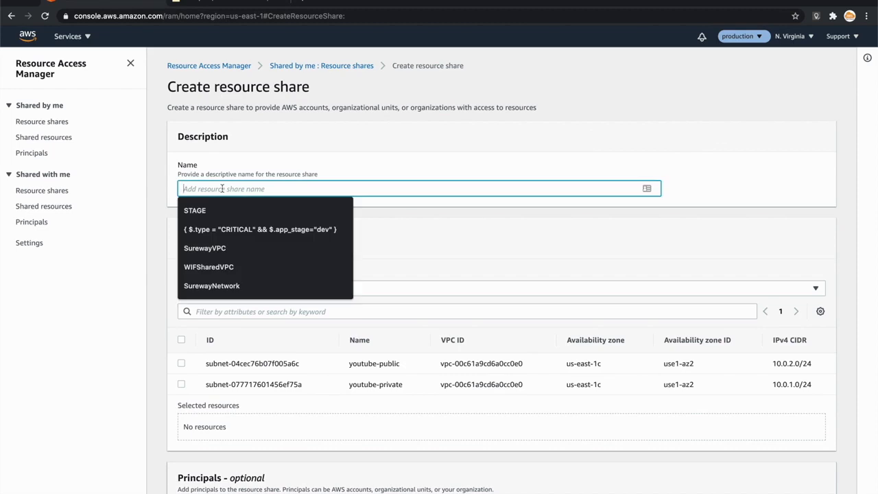
text(youtube-resource-share)
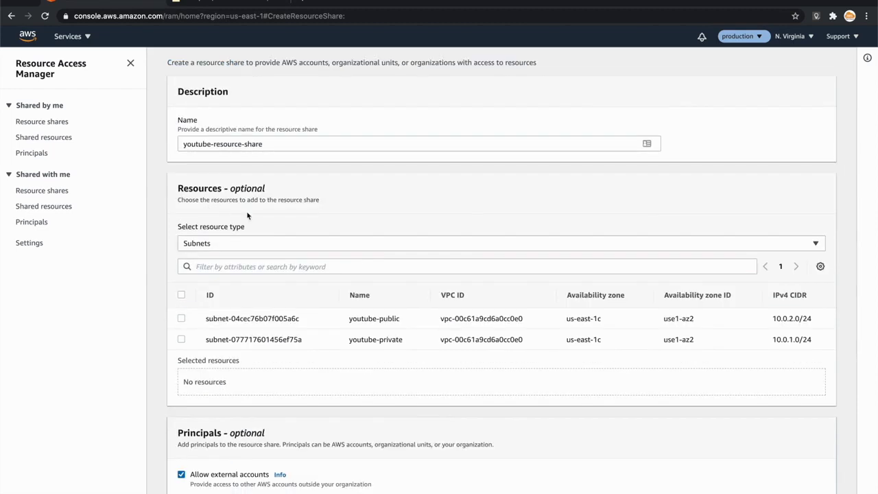
click(244, 243)
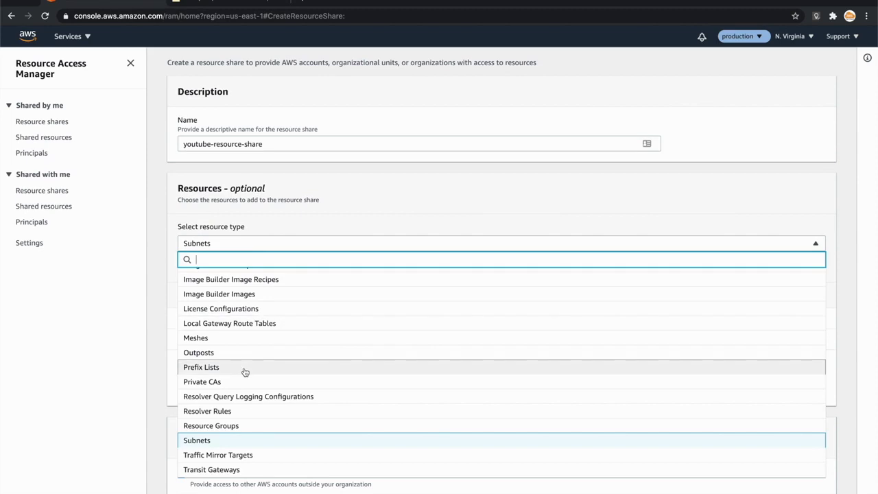
scroll(245, 372, up, 5)
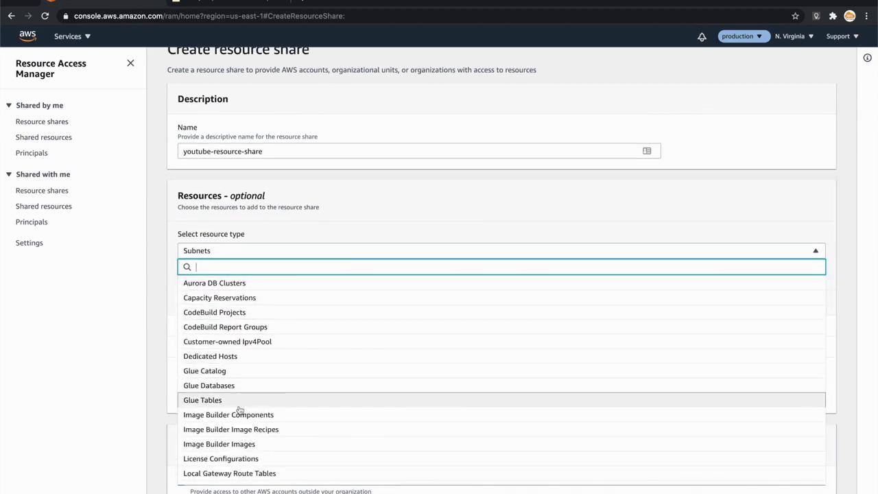
scroll(238, 410, down, 5)
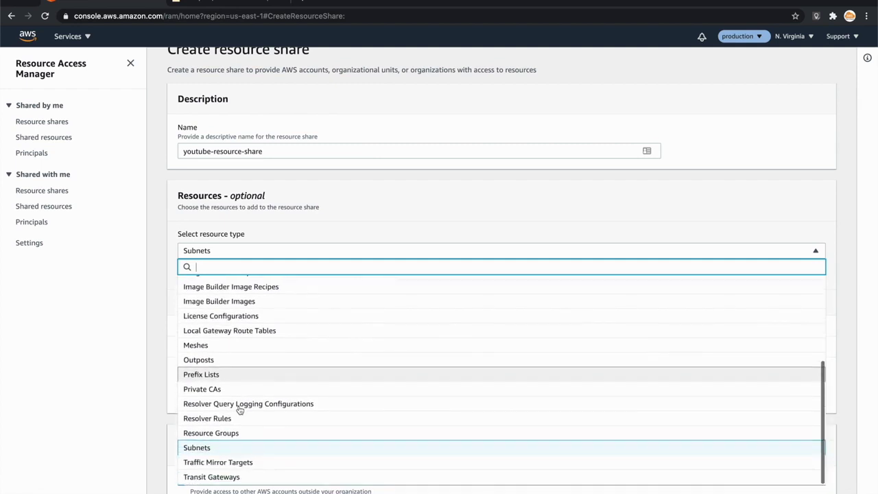
scroll(239, 410, down, 2)
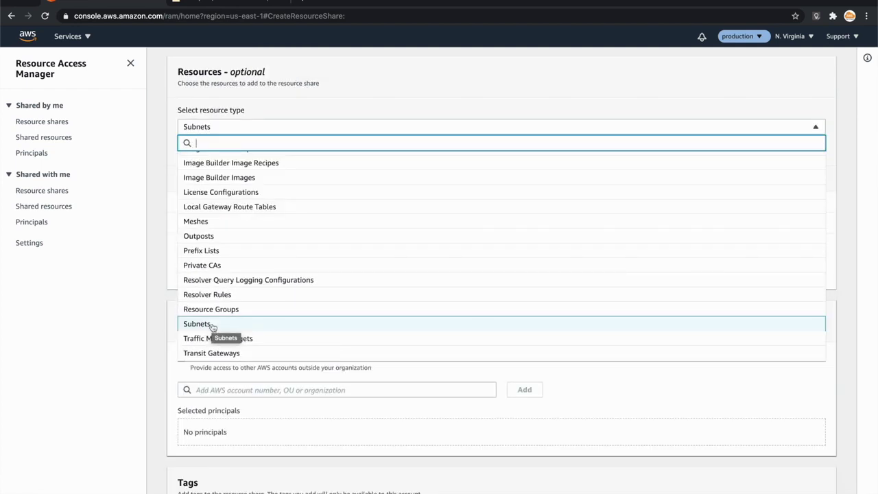
click(222, 327)
scroll(202, 214, up, 2)
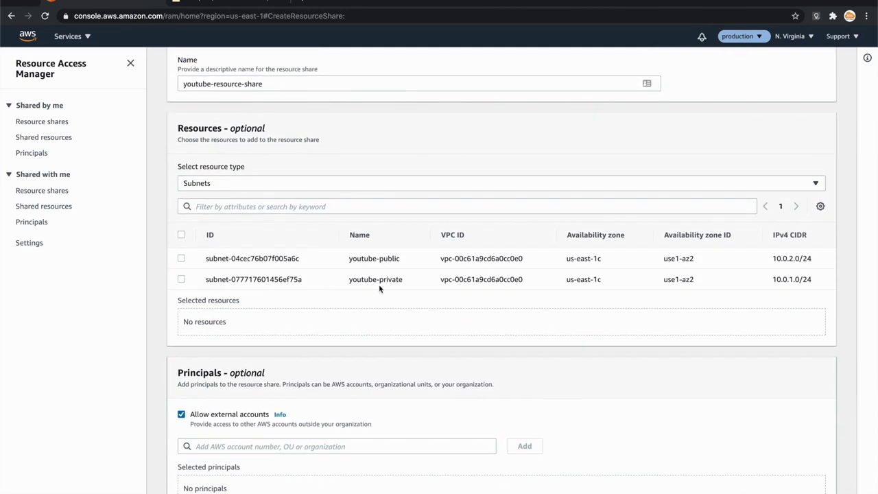
Add the youtube-public and youtube-private subnets to the resource share
click(182, 259)
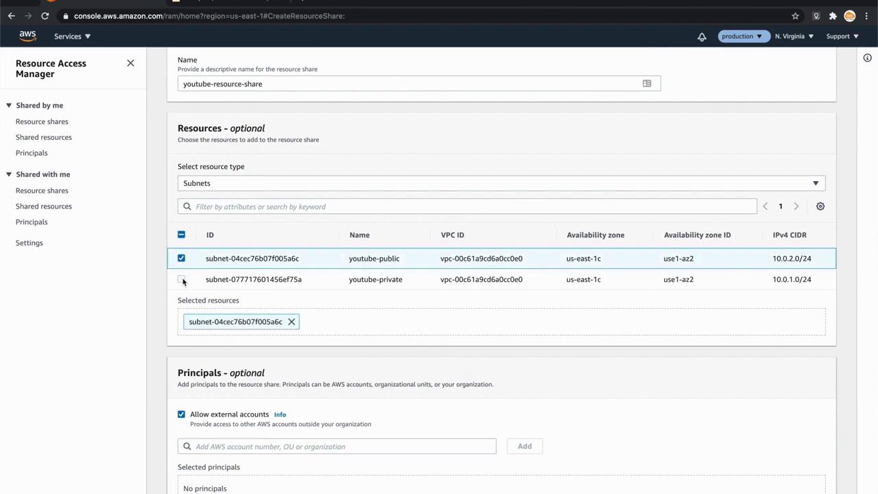
click(182, 279)
scroll(323, 277, down, 1)
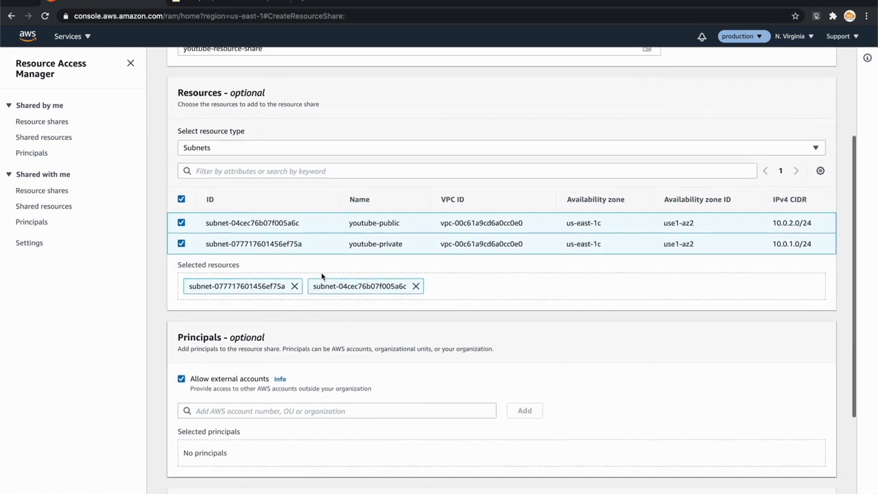
scroll(323, 277, up, 1)
Disallow external accounts and add the Development account as a principal, copying its account number from the online notepad
scroll(322, 277, down, 4)
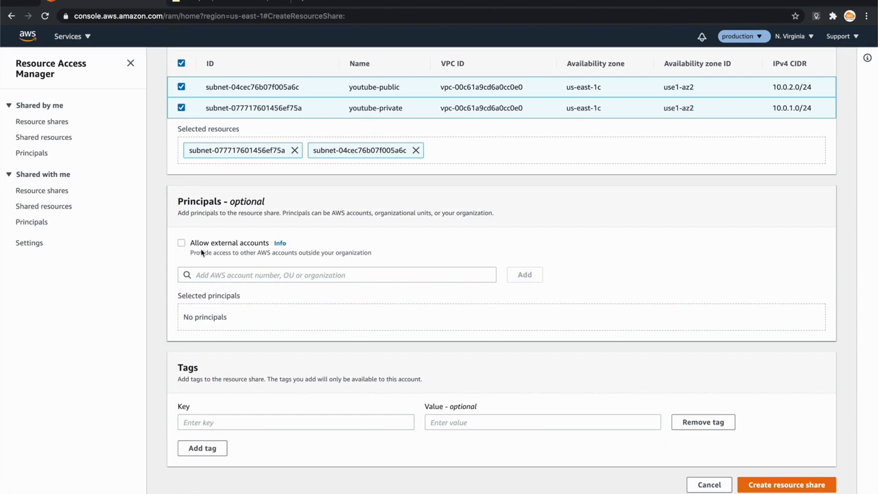
click(229, 275)
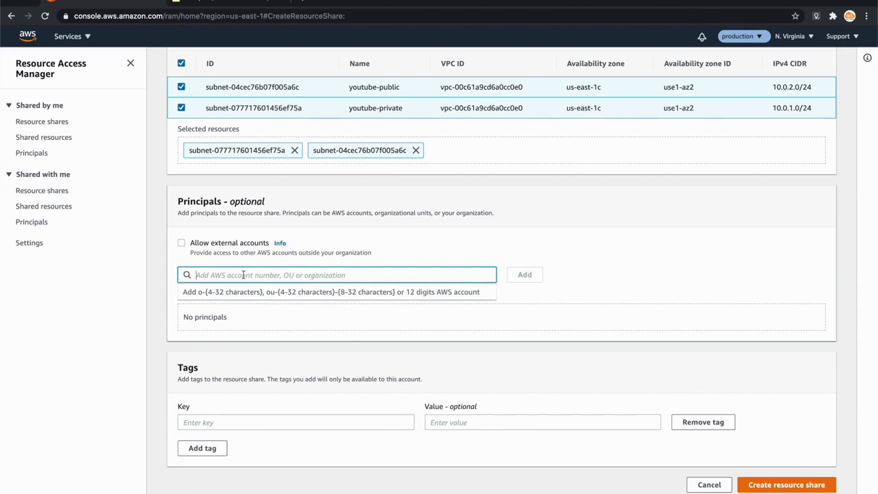
key(ctrl+Tab)
double_click(69, 258)
key(ctrl+c)
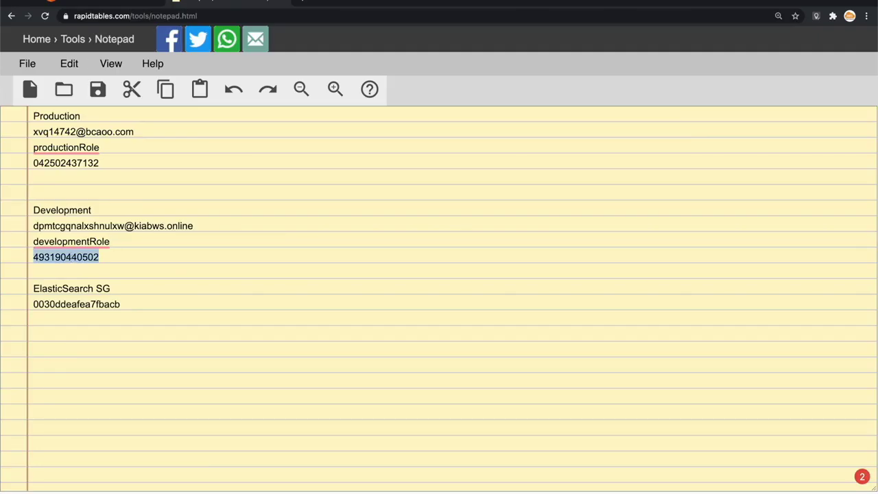
click(112, 4)
key(ctrl+v)
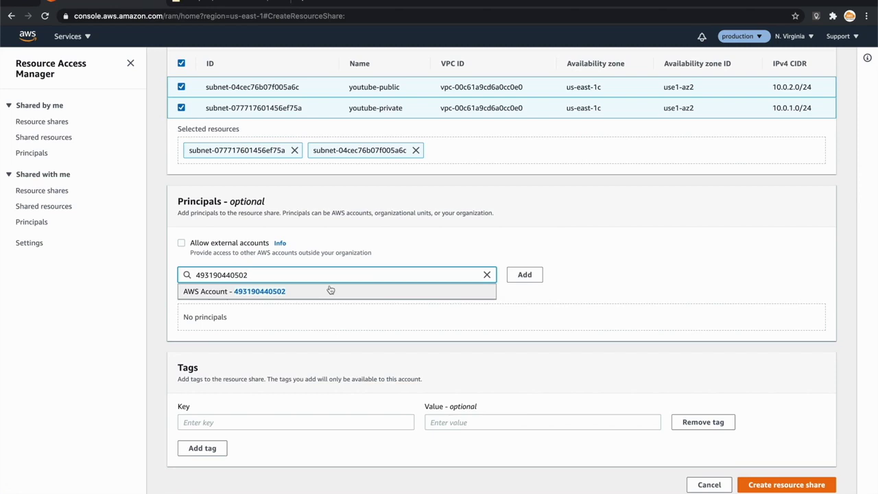
click(267, 293)
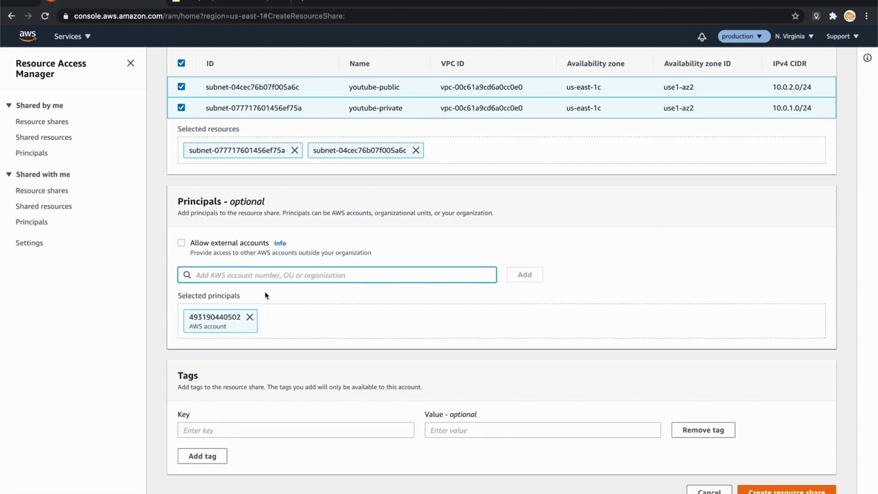
Tag the share with key name and value youtube-resource-share, and try to create the resource share
scroll(453, 307, down, 1)
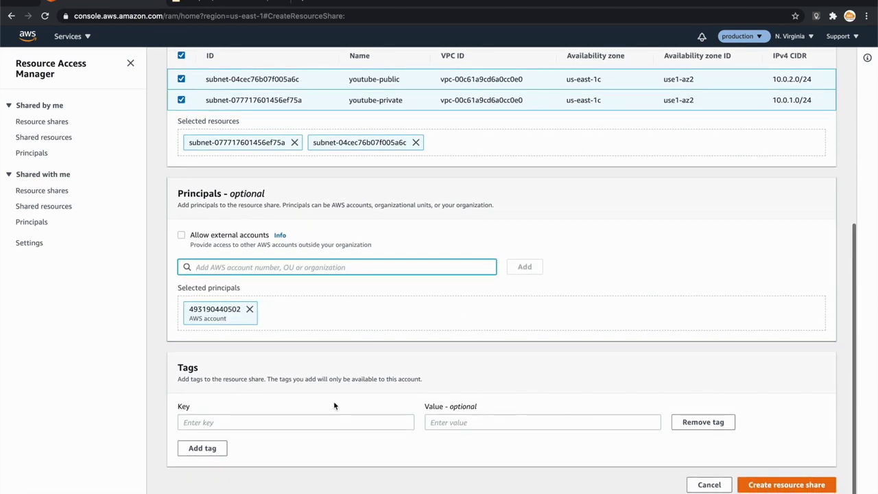
click(323, 421)
text(name)
key(Tab)
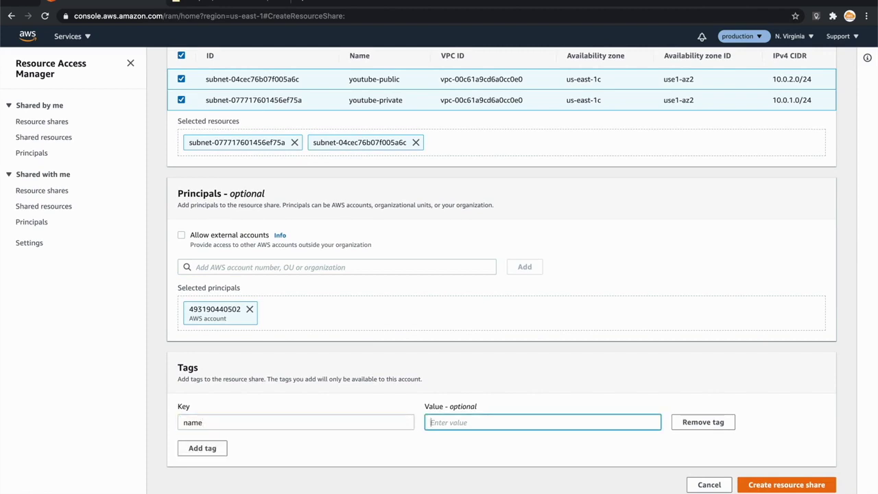
text(youtube-resource-share)
click(802, 485)
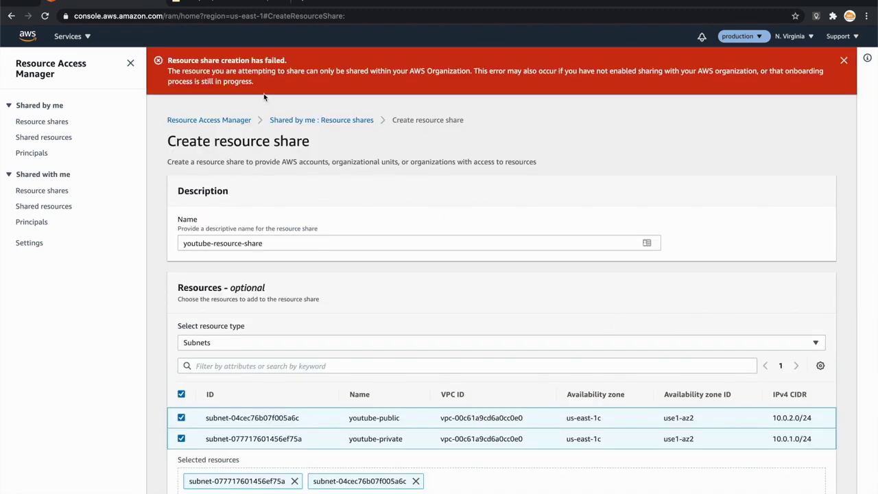
Return from the production role to the master account and enable sharing with AWS Organizations in the Resource Access Manager settings
drag(472, 70, 165, 75)
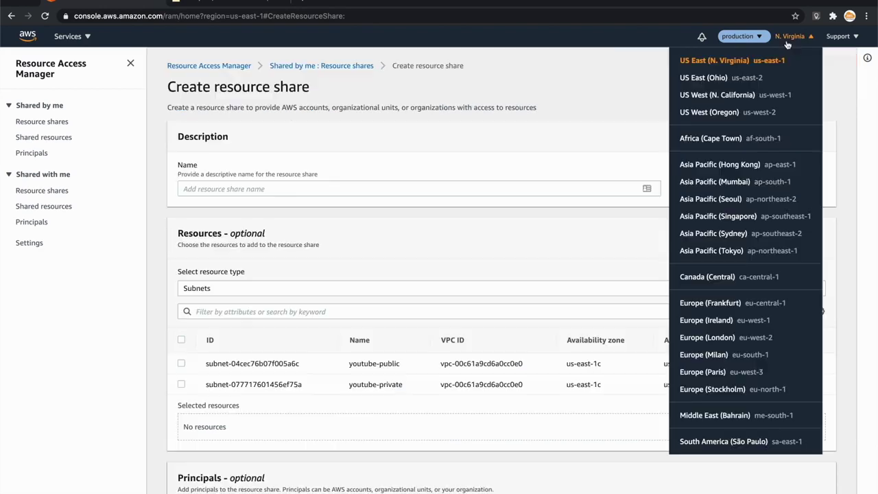
click(741, 37)
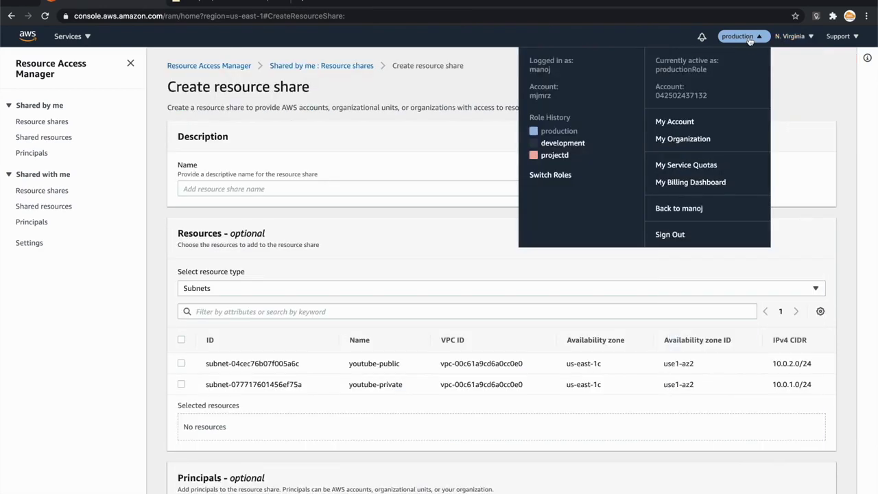
click(679, 209)
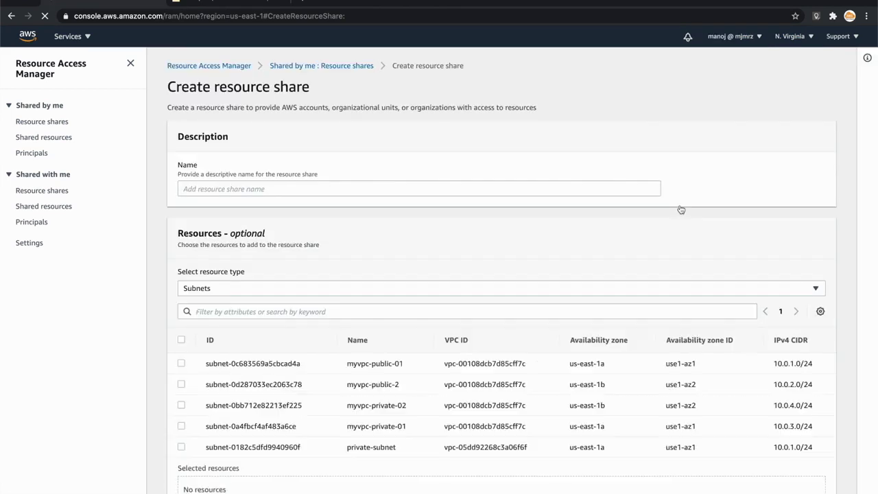
click(37, 247)
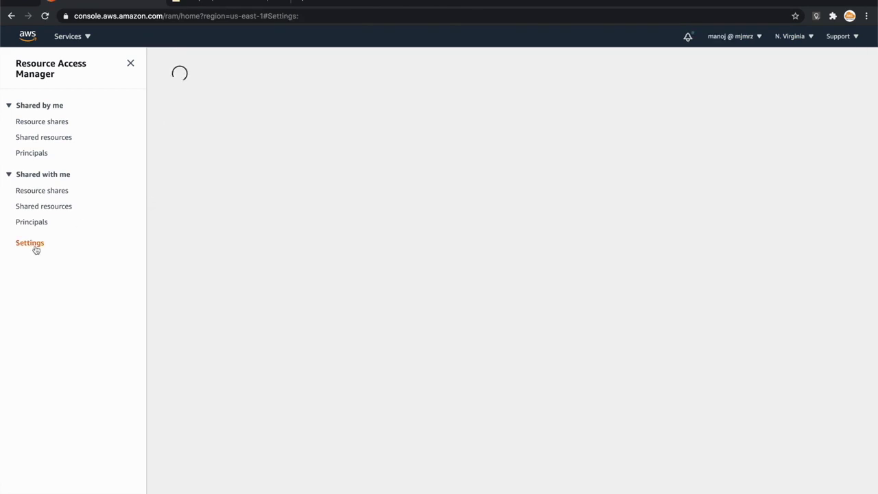
click(182, 124)
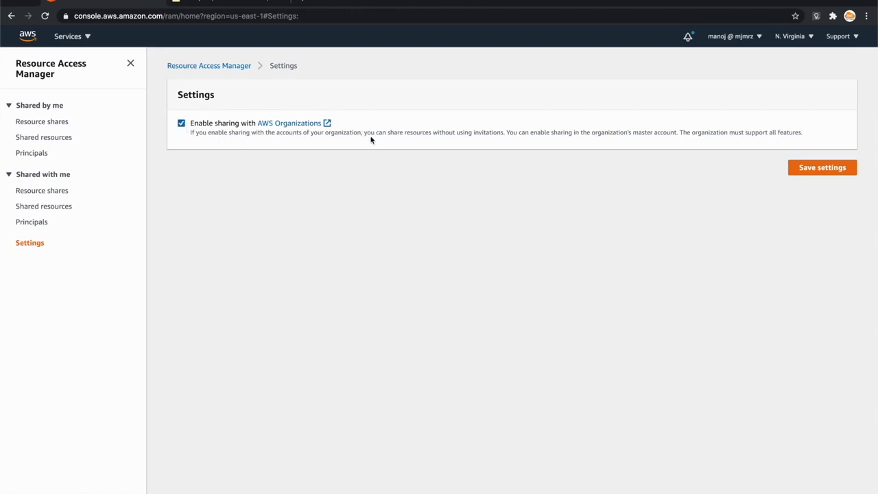
drag(366, 137, 504, 139)
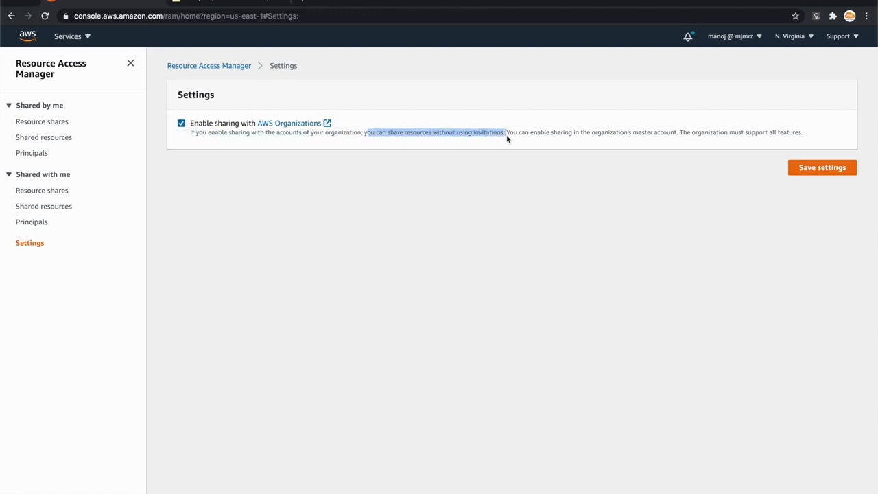
Switch back to the production role and start a resource share named youtube-resource-share containing the youtube-public and youtube-private subnets
click(755, 38)
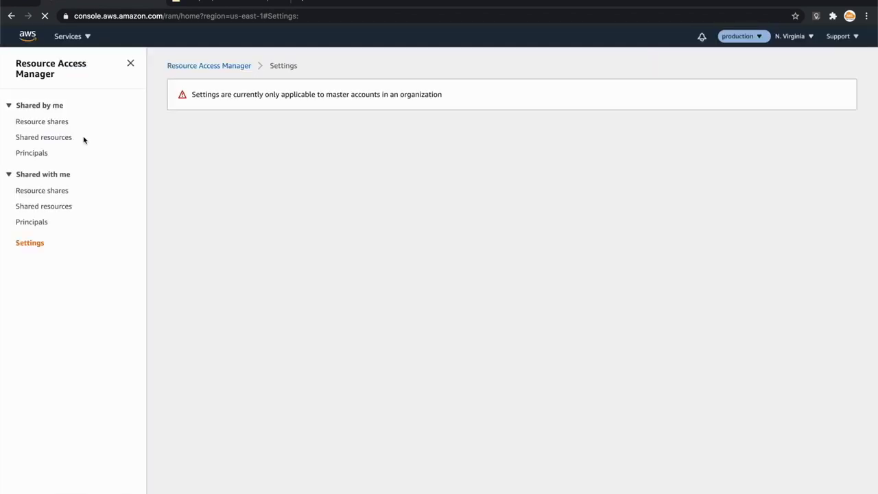
click(42, 123)
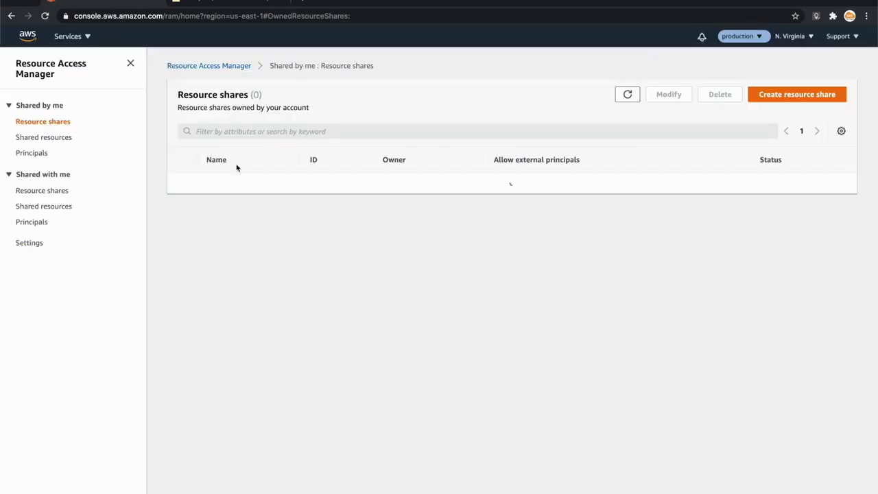
click(685, 126)
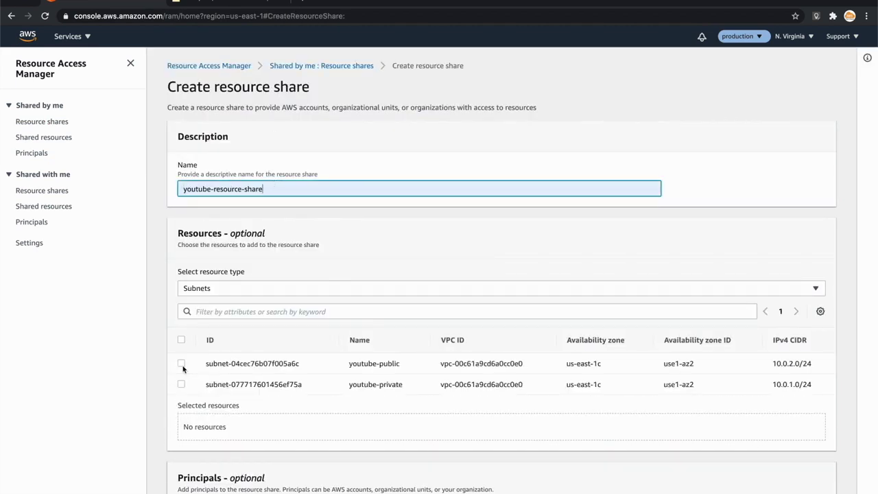
click(182, 367)
click(183, 385)
Disallow external accounts and add the development account's number as a principal of the resource share
scroll(185, 386, down, 5)
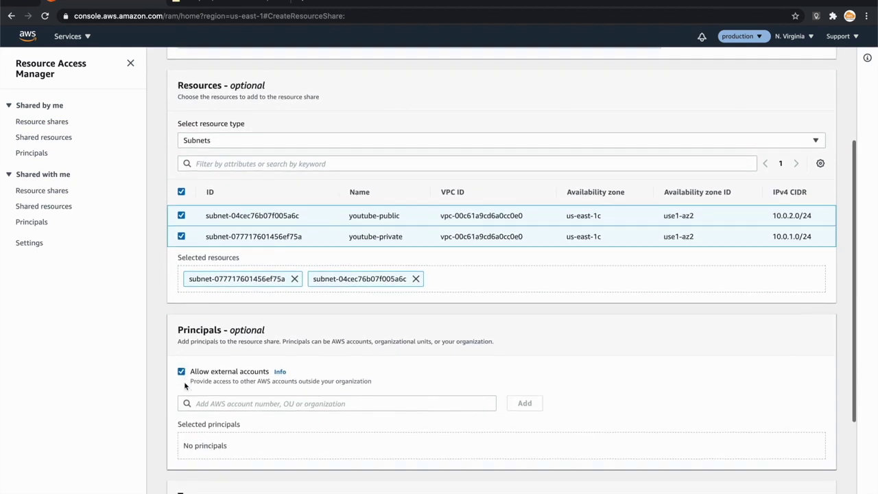
scroll(184, 386, down, 3)
click(181, 275)
click(378, 310)
key(ctrl+v)
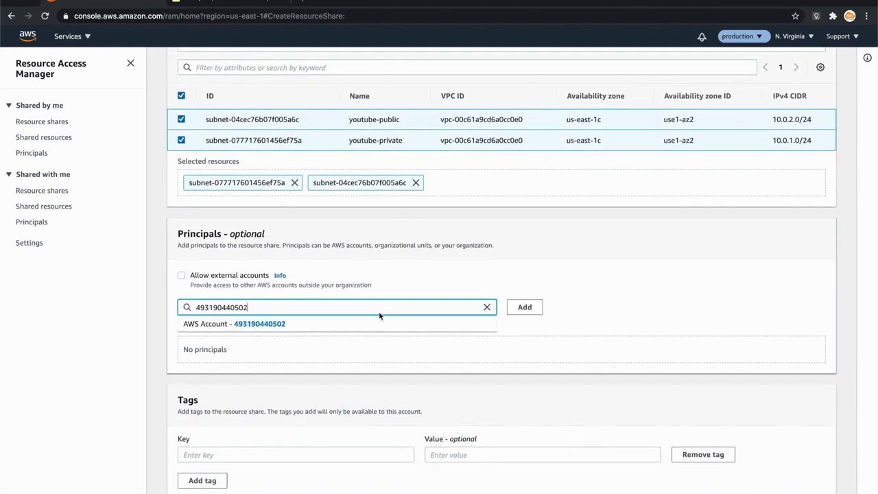
click(523, 311)
Tag the share with key name and value youtube-resource-share, and create the resource share
scroll(304, 387, down, 1)
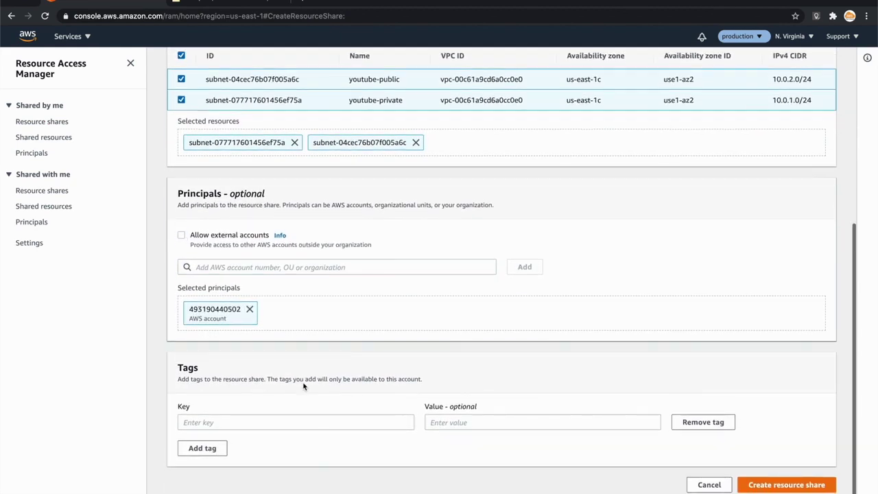
click(276, 420)
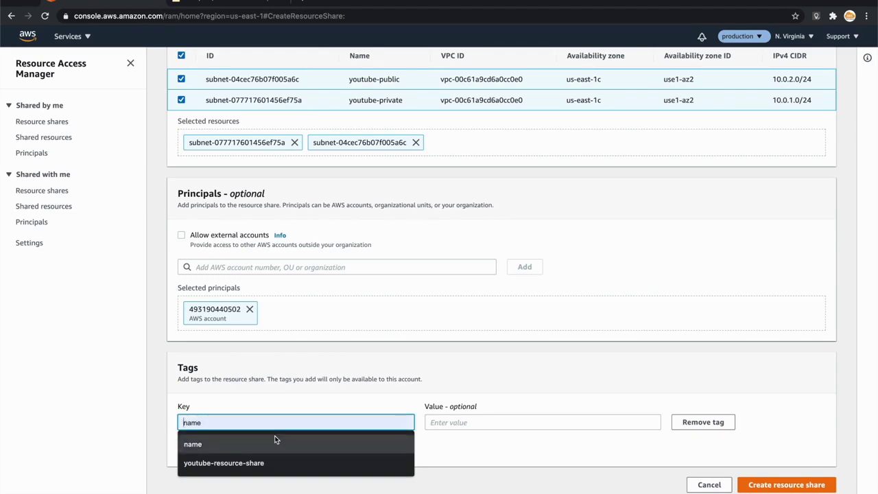
click(275, 439)
click(458, 423)
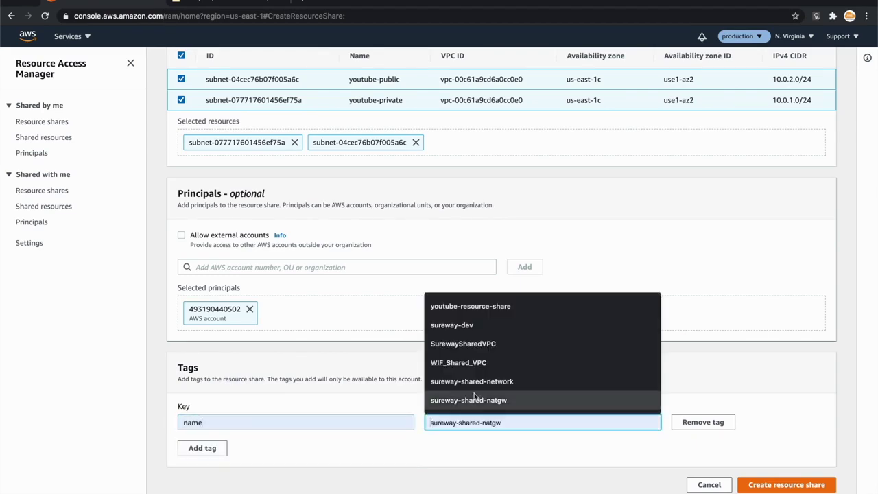
click(471, 308)
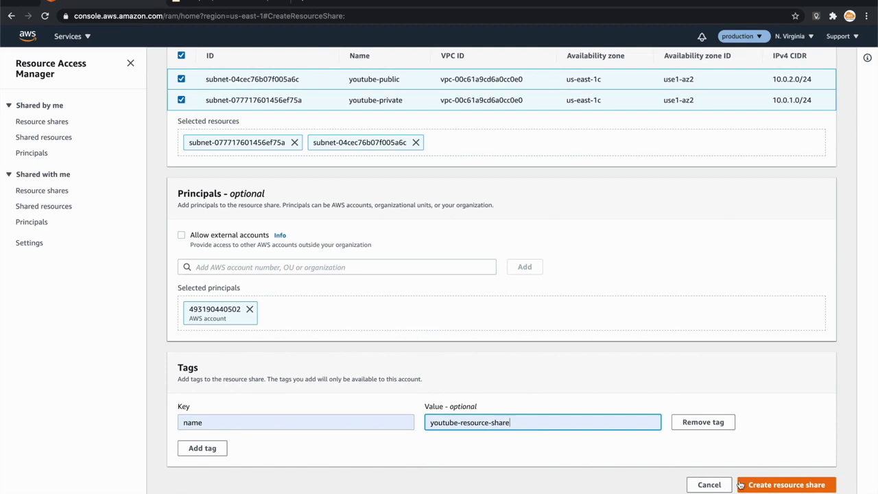
click(782, 484)
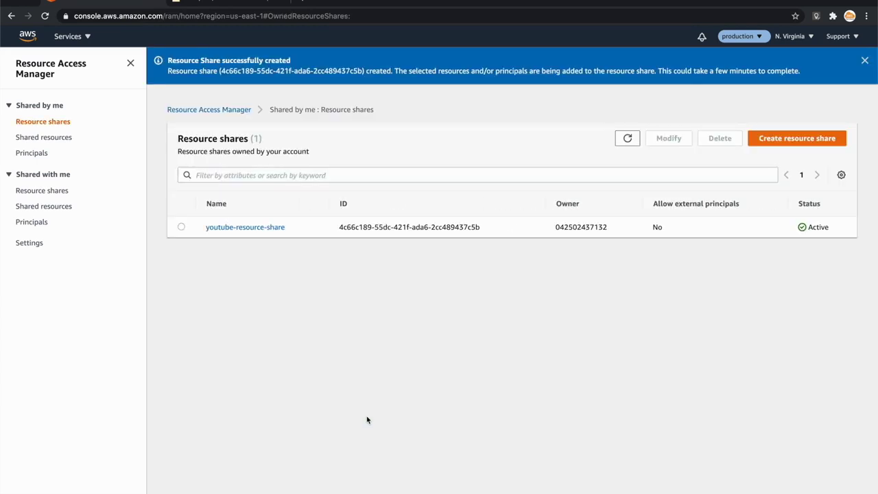
double_click(277, 60)
drag(245, 57, 168, 60)
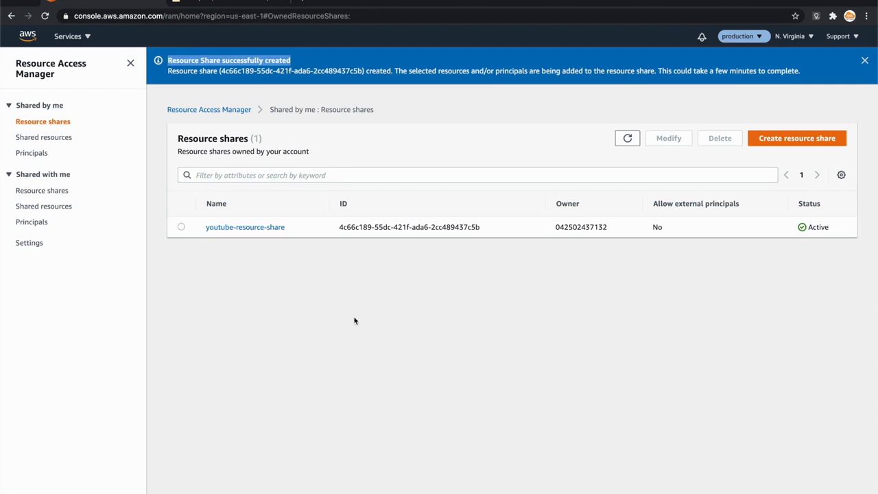
click(865, 60)
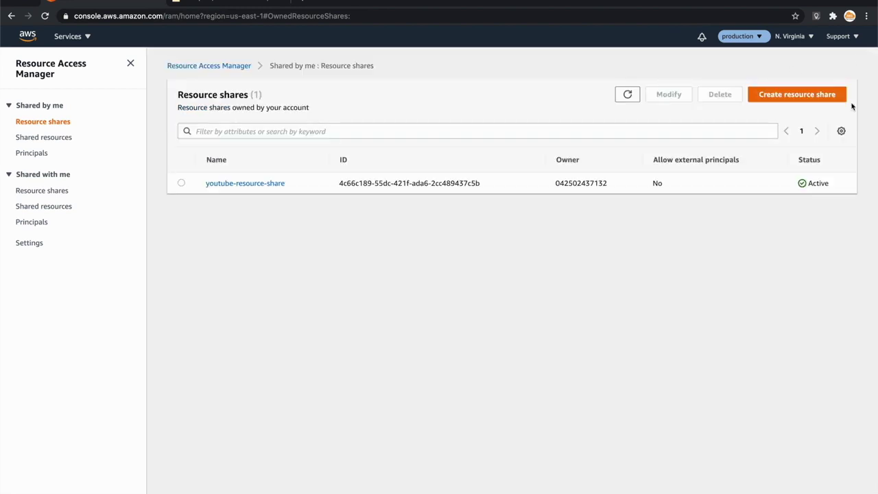
Switch to the development role and open the list of VPCs in the VPC service
click(741, 36)
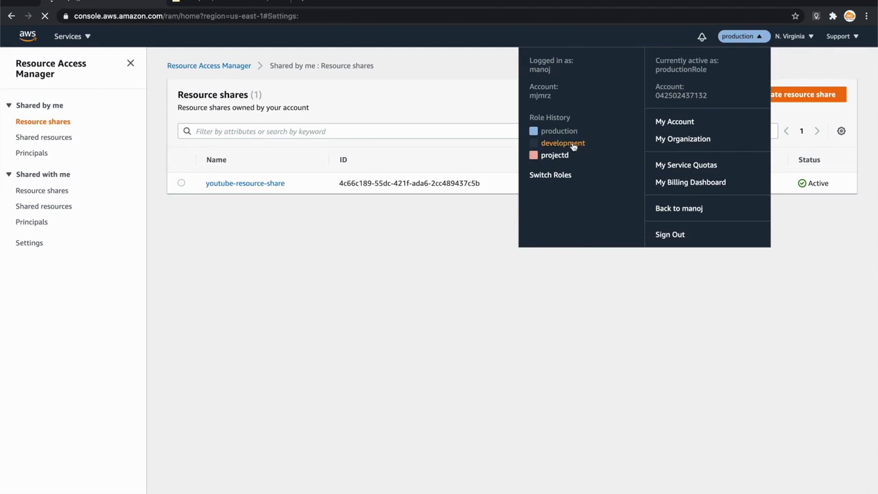
click(563, 143)
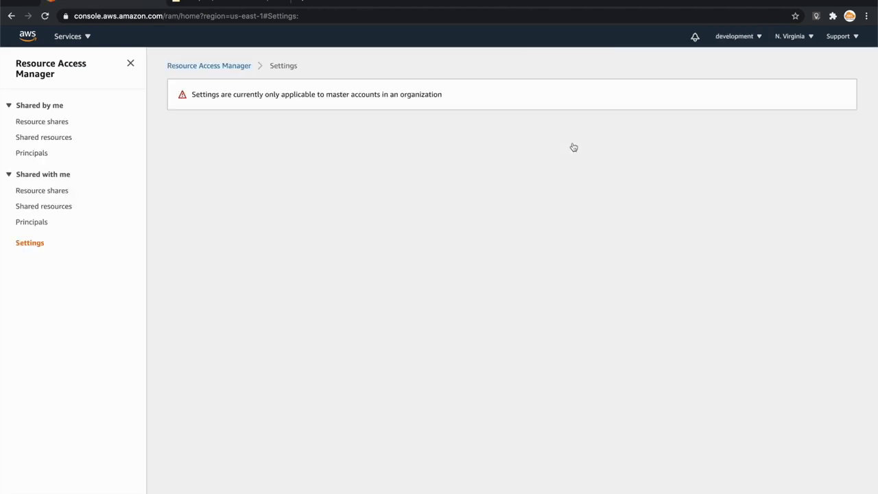
click(88, 39)
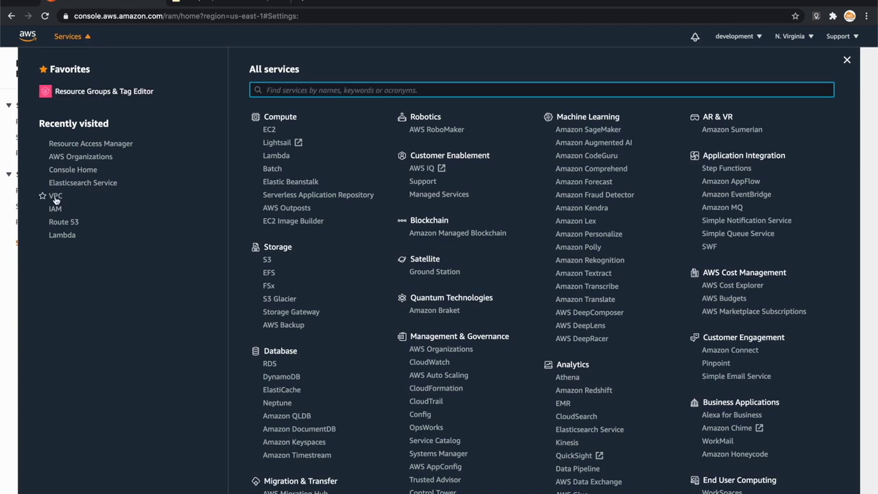
text(vo)
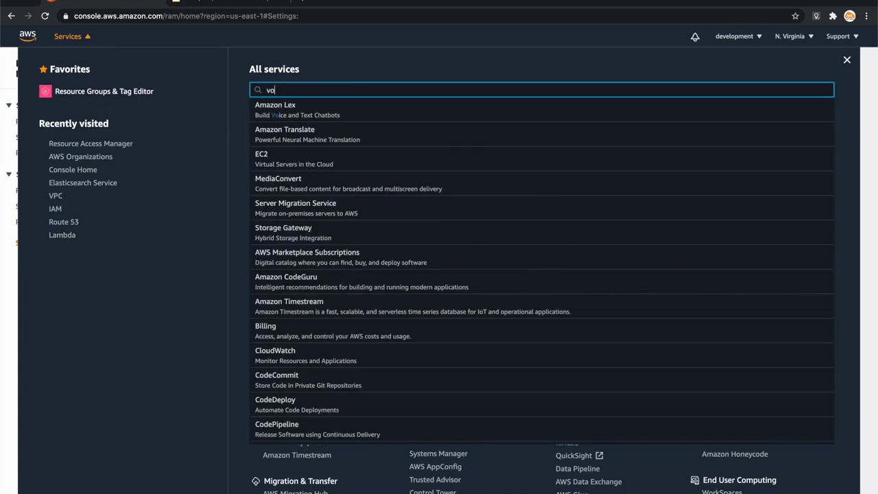
key(BackSpace)
text(pc)
click(265, 112)
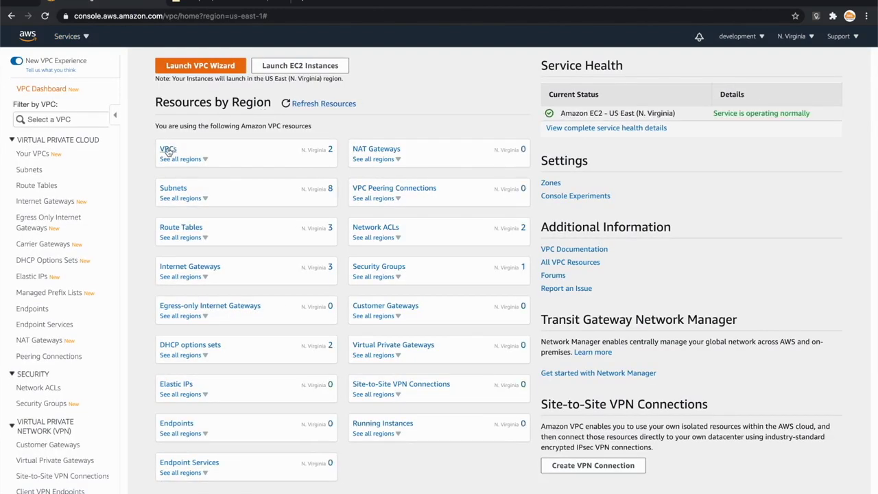
click(168, 149)
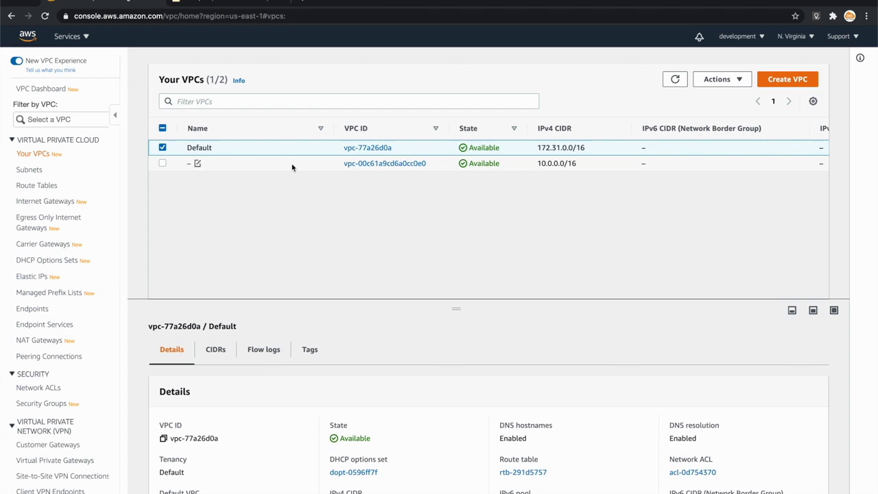
Check the owner ID of the unnamed 10.0.0.0/16 VPC and name that VPC sharedVPC
click(283, 168)
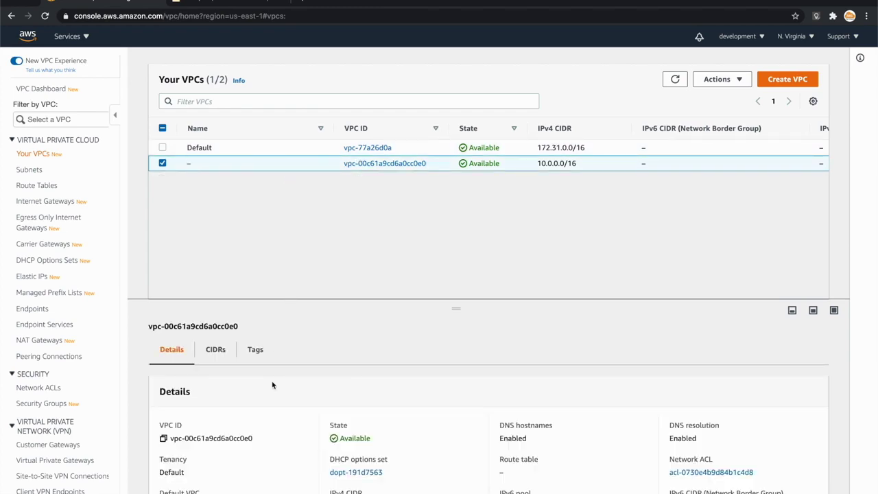
scroll(271, 385, down, 3)
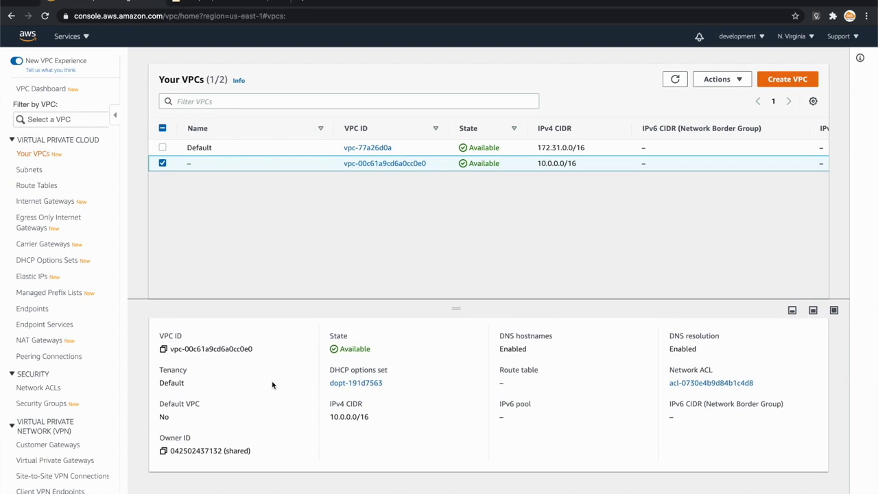
drag(254, 455, 158, 455)
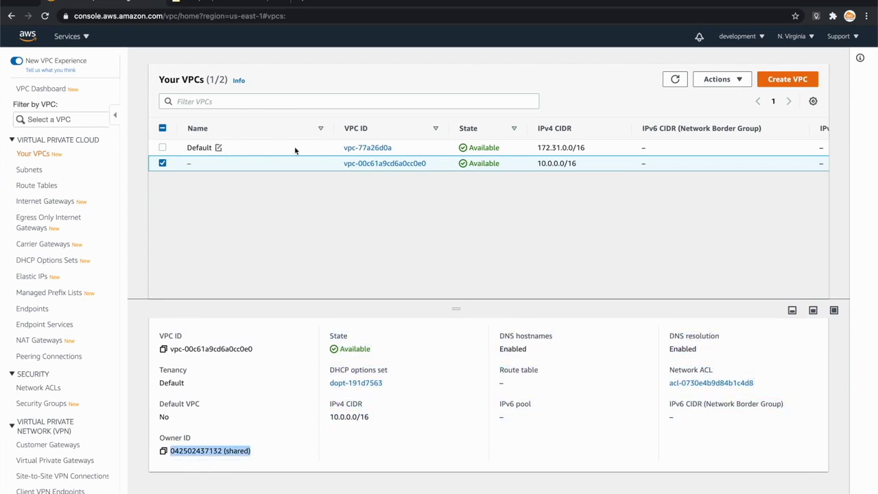
click(198, 164)
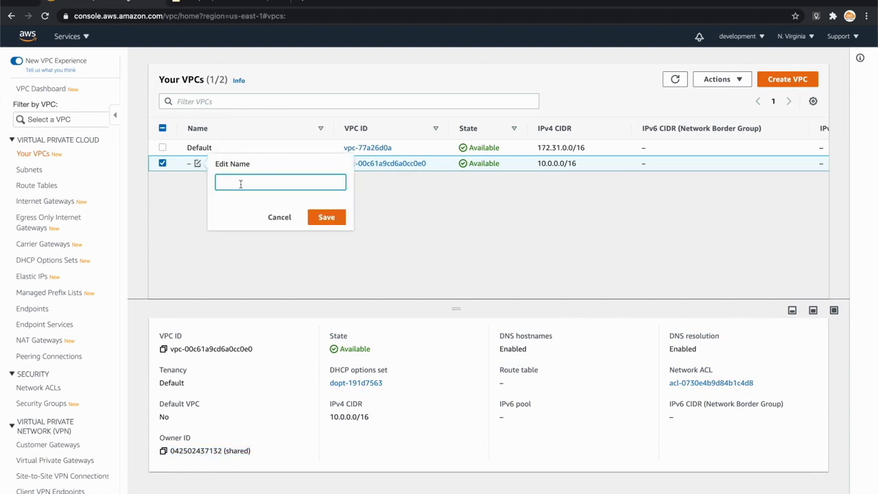
text(sharedVPC)
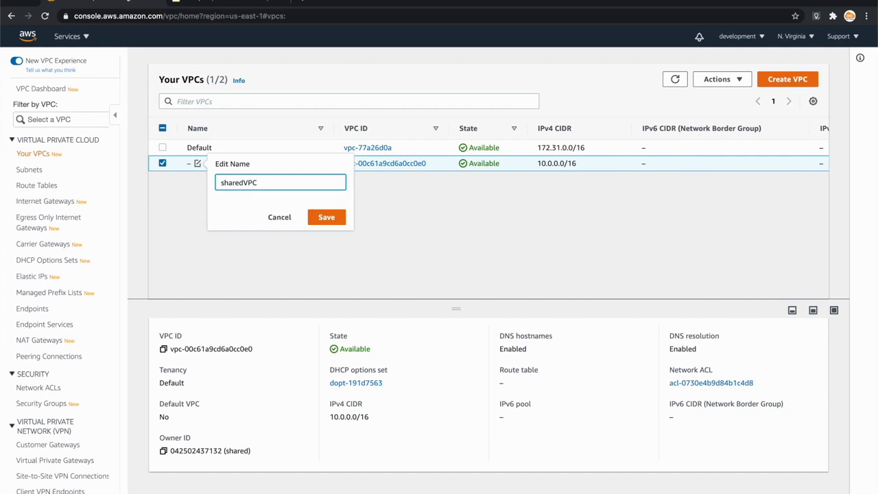
click(332, 218)
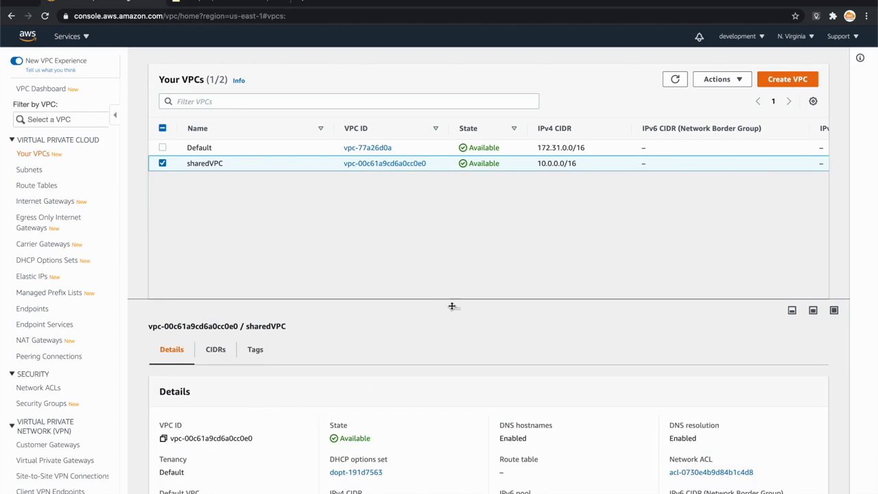
drag(457, 304, 461, 225)
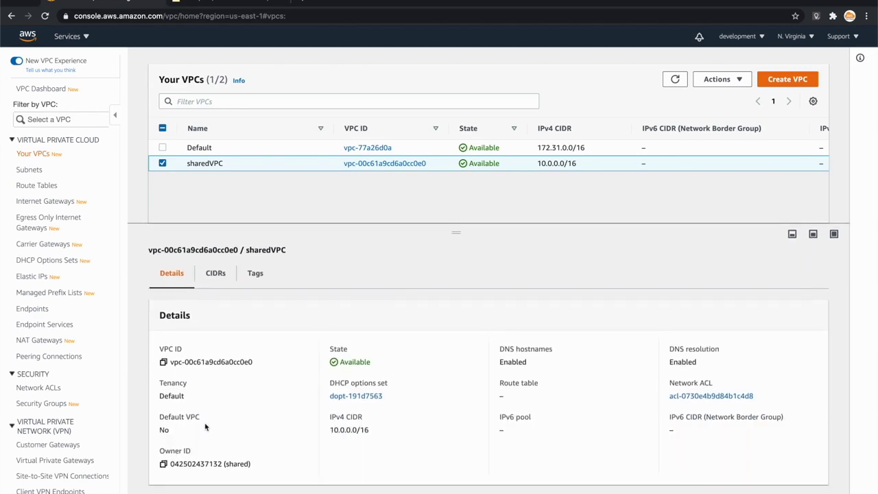
Filter the subnets by the shared VPC and view the details of the 10.0.2.0/24 subnet
click(30, 170)
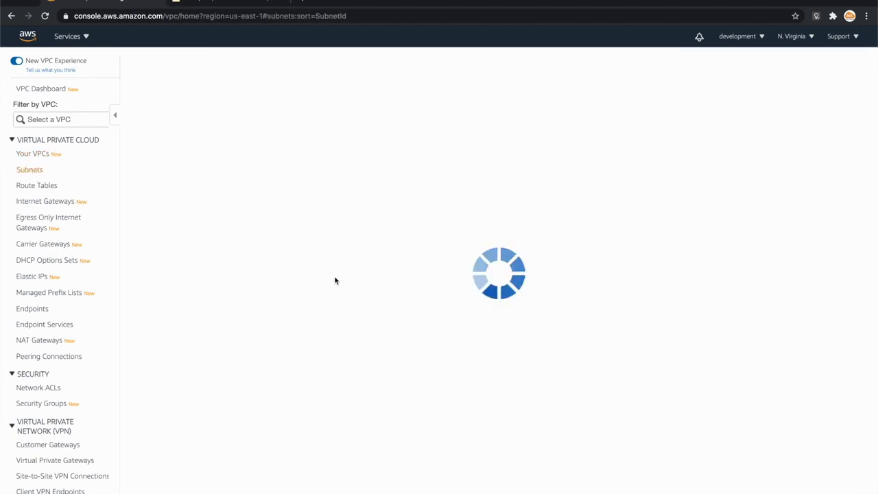
click(79, 120)
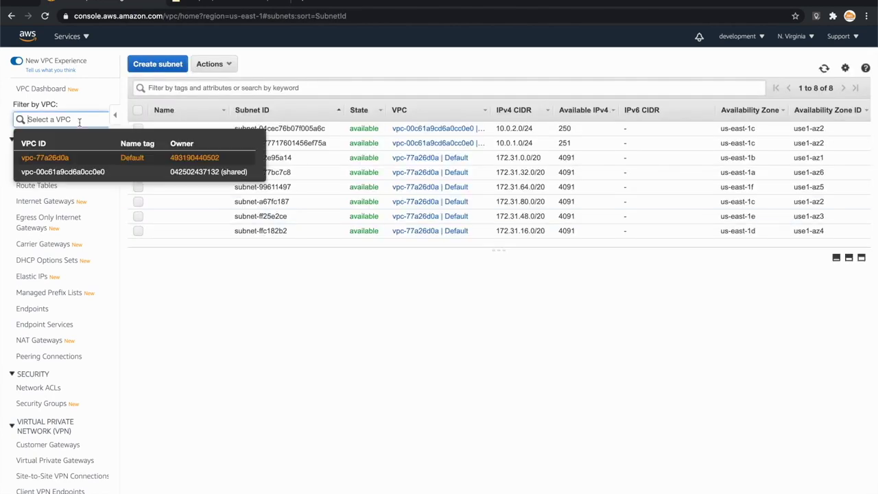
click(87, 172)
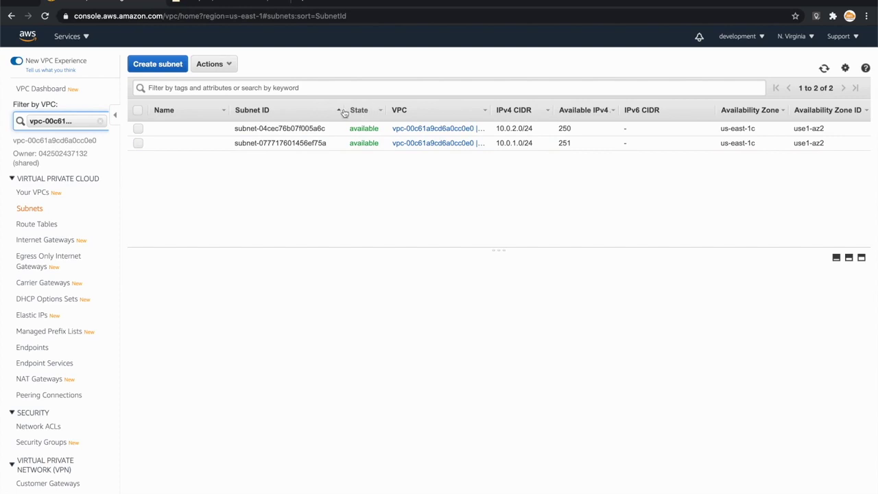
click(256, 128)
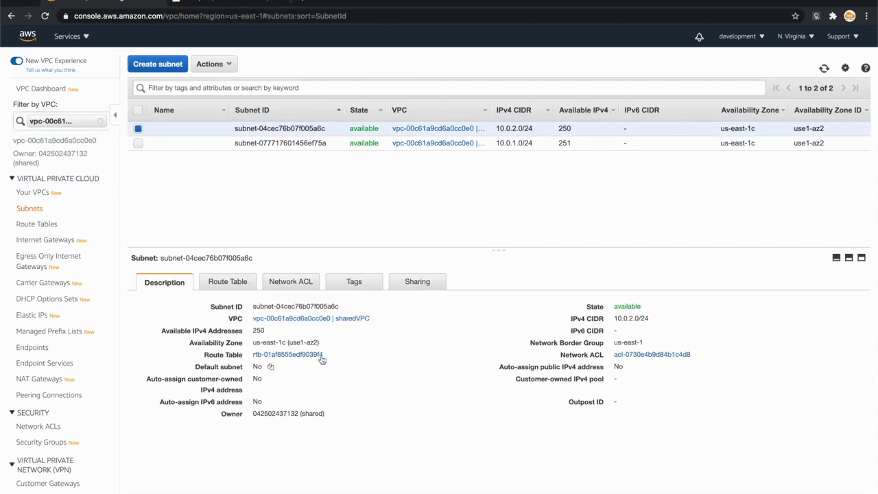
Check the 10.0.2.0/24 subnet's routes, and name that subnet shared-public-sn and the 10.0.1.0/24 subnet shared-private-sn
click(219, 284)
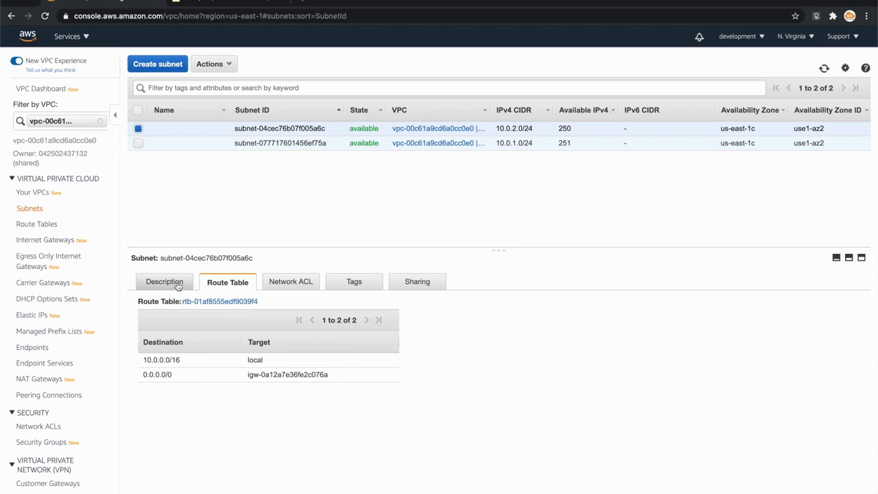
click(220, 129)
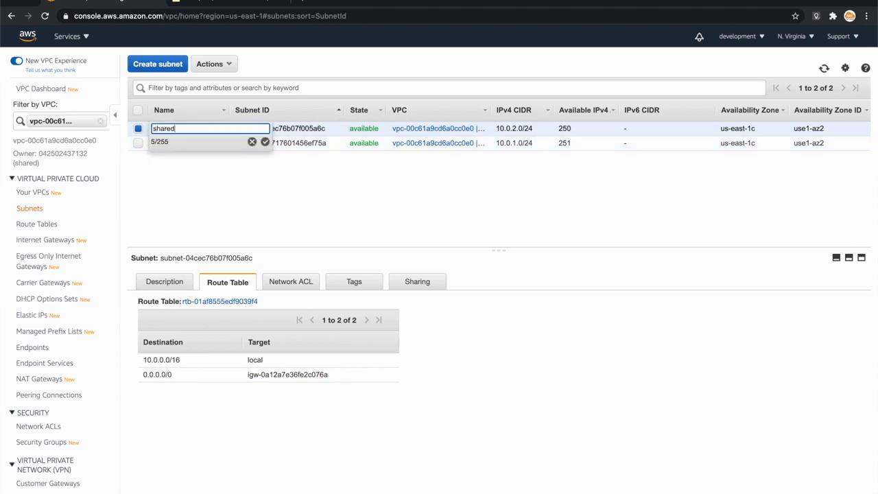
text(shared-publi)
key(Return)
click(221, 143)
text(shared-private-sn)
click(265, 156)
Examine the resource share listed for the 10.0.1.0/24 subnet, and return to the subnet's description
click(423, 283)
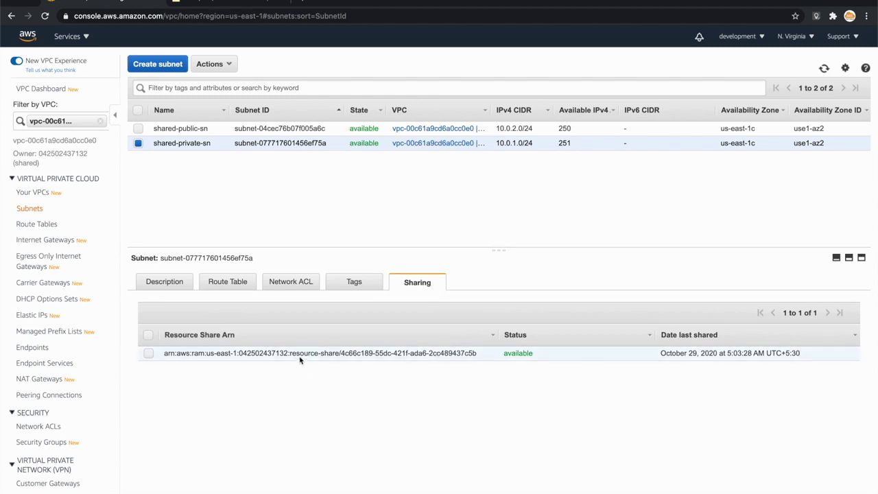
drag(291, 355, 282, 354)
click(167, 282)
Switch to the production role and open the Elasticsearch Service dashboard
click(754, 37)
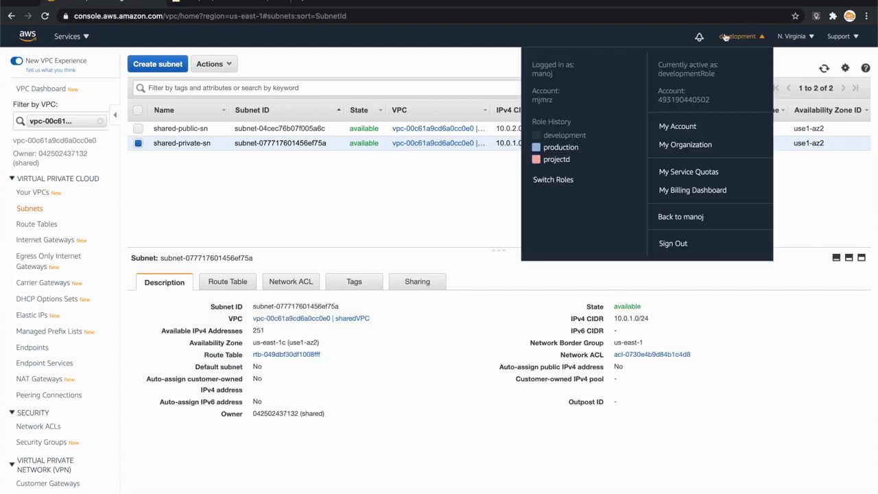
click(556, 149)
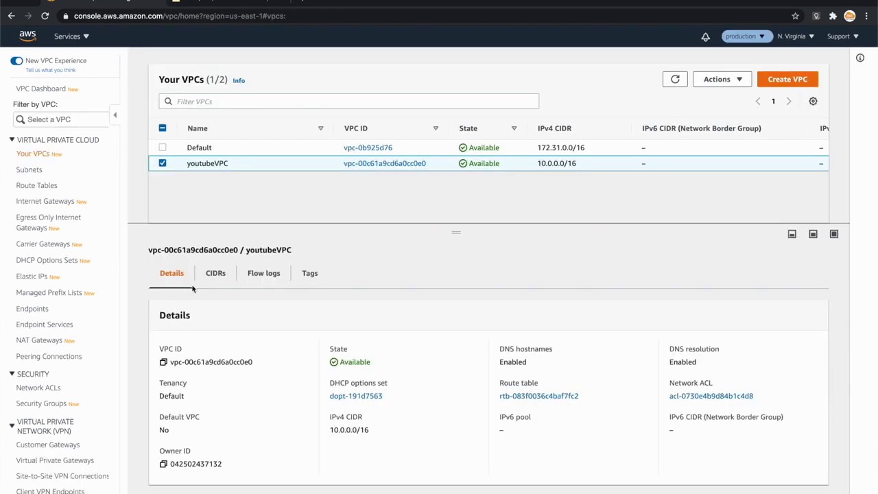
click(81, 38)
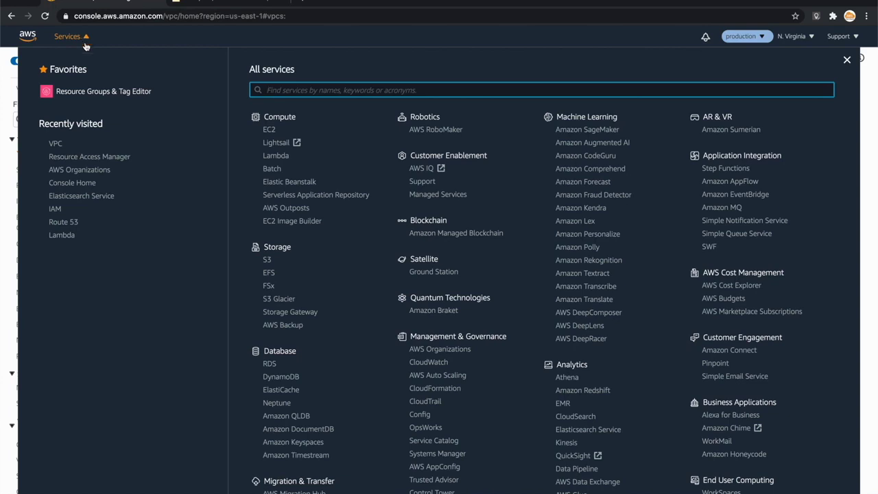
text(elas)
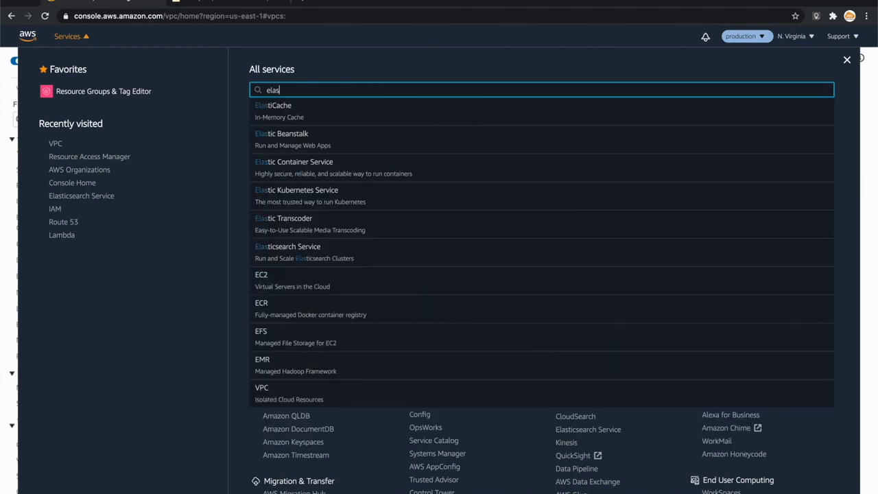
click(294, 249)
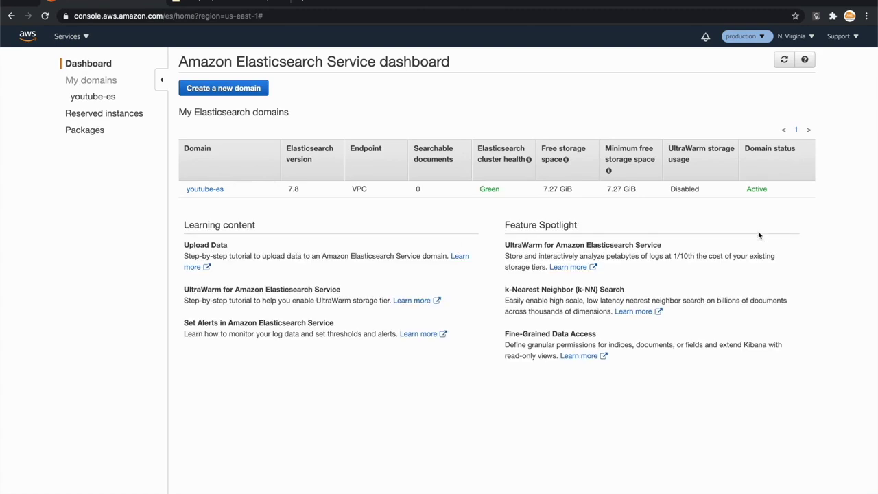
Check the status of the youtube-es domain and examine its VPC endpoint in the domain overview
double_click(761, 190)
click(210, 190)
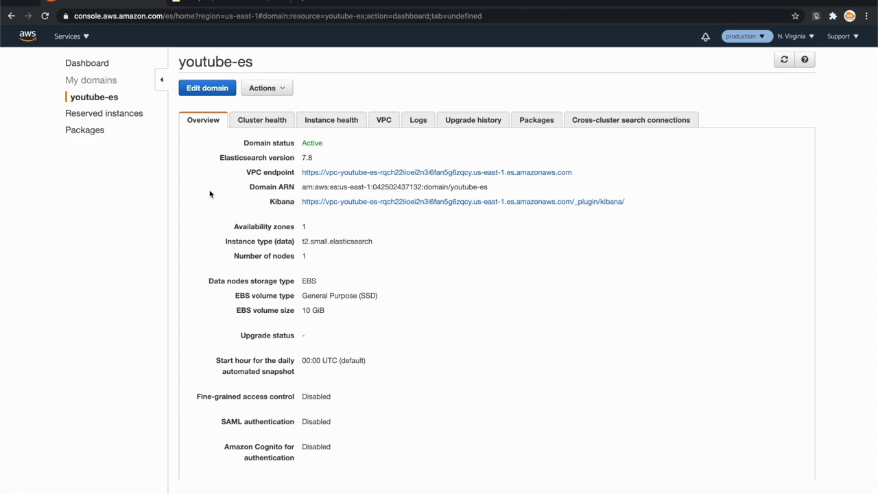
drag(585, 174, 301, 172)
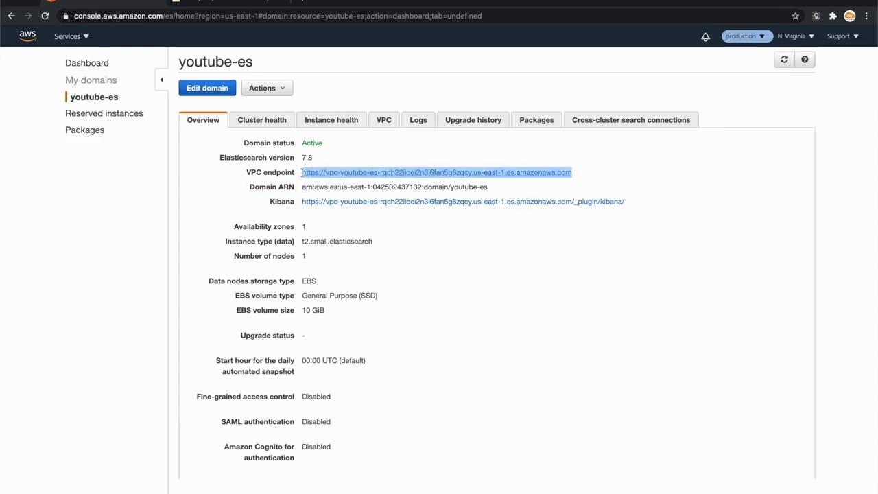
click(598, 383)
Open the Terminal app and change the working directory to Desktop
key(super+space)
text(terminal)
key(Return)
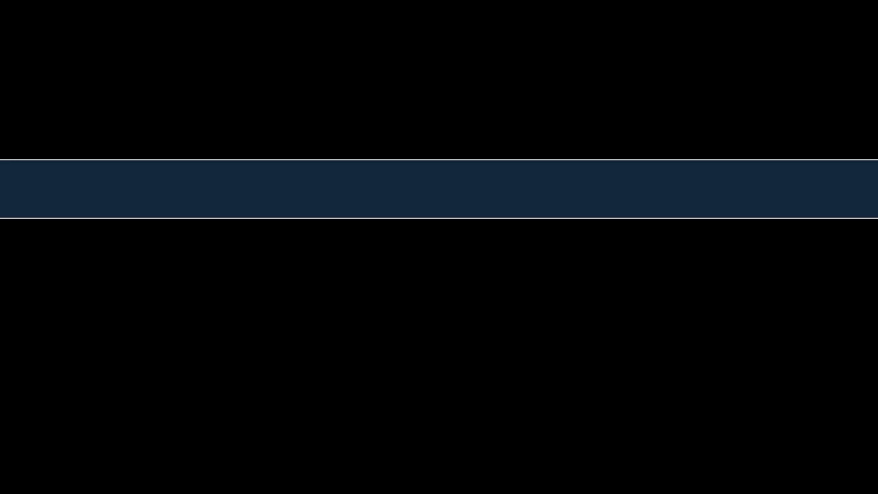
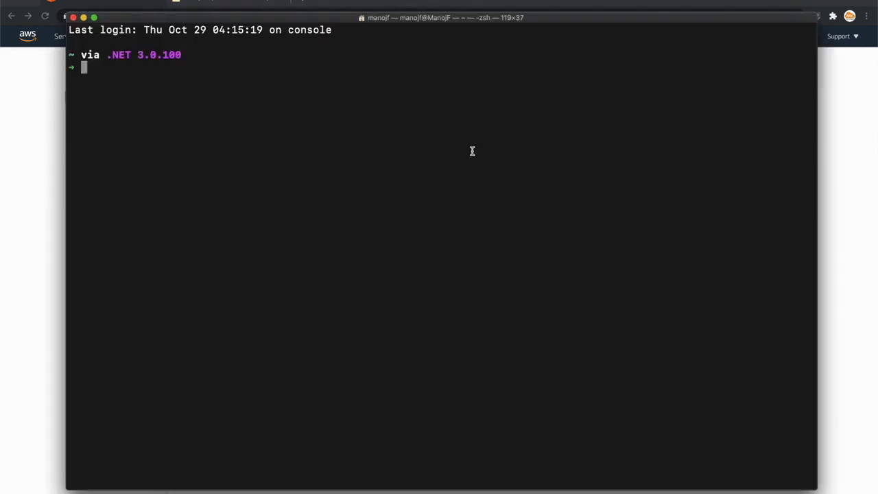
text(cd Desk)
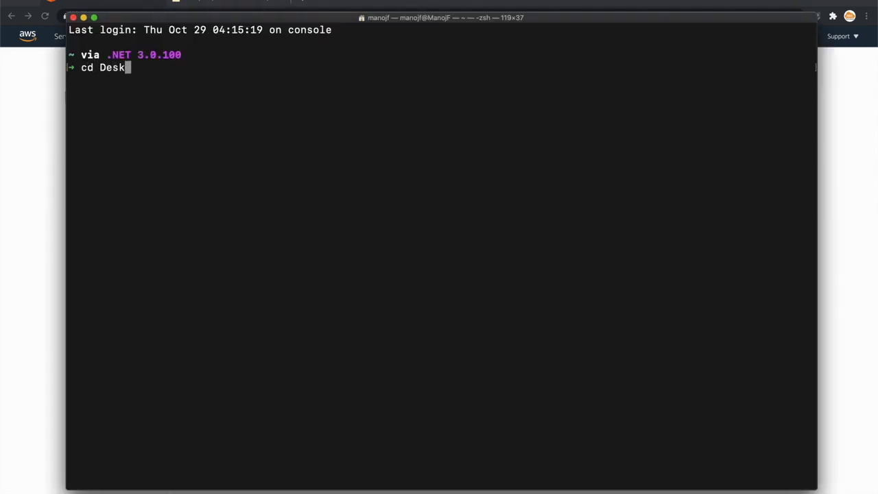
key(Tab)
key(Return)
Create a folder named shared-vpc-demo on the Desktop
text(mk)
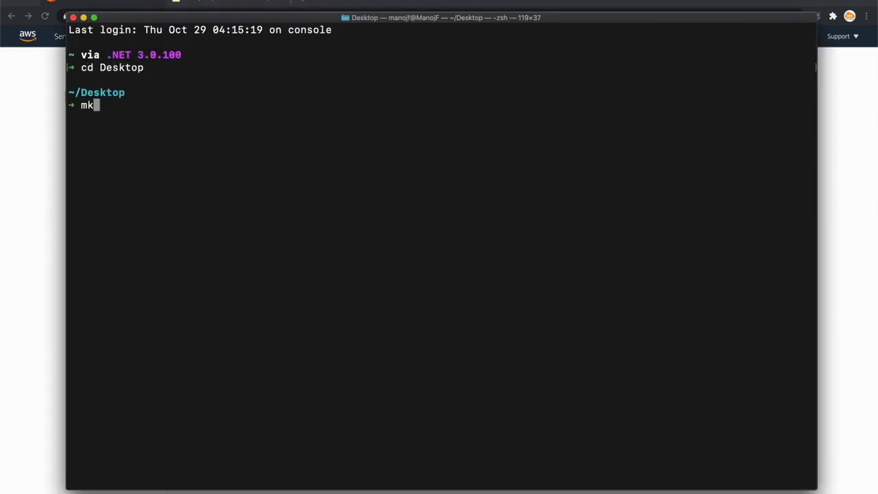
text(dir shared-)
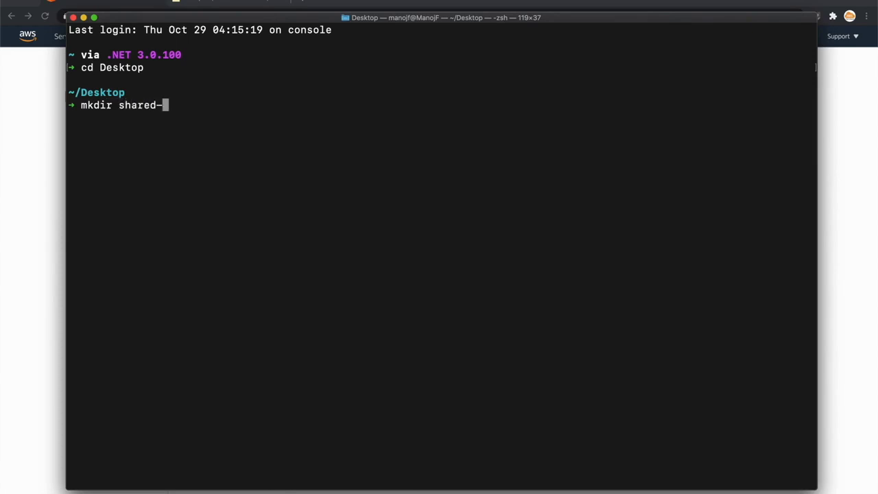
text(vpc-demo)
key(Return)
Change into the shared-vpc-demo folder, open it in Visual Studio Code, and adjust the file explorer's width
text(cd sha)
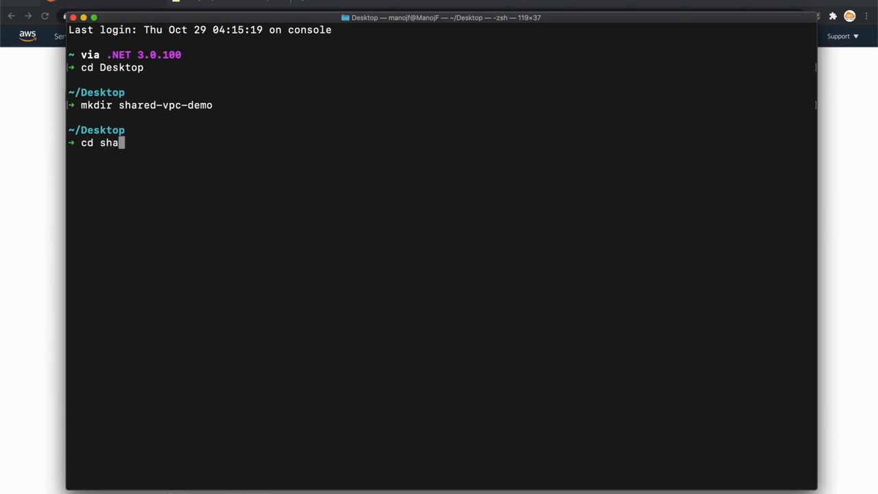
key(Tab)
key(Return)
text(code)
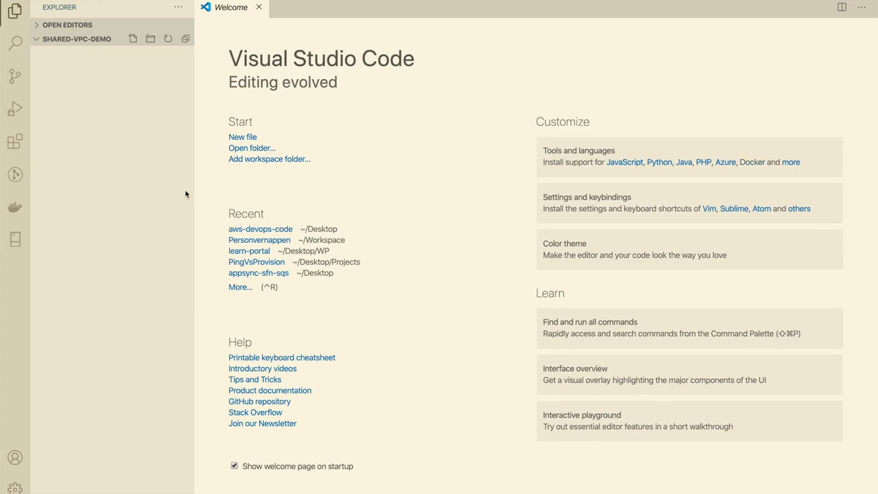
drag(195, 191, 170, 191)
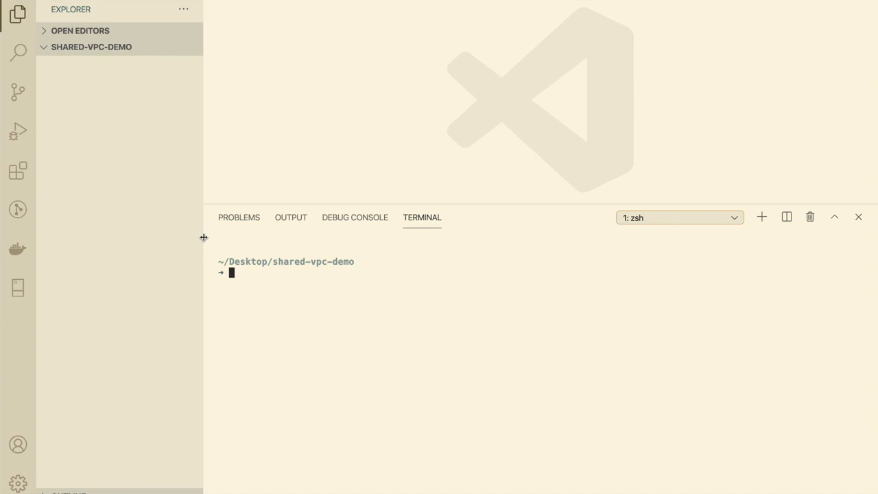
Check the installed Serverless Framework version with sls -v in the project's terminal, and clear the output
text(sls -v)
key(Return)
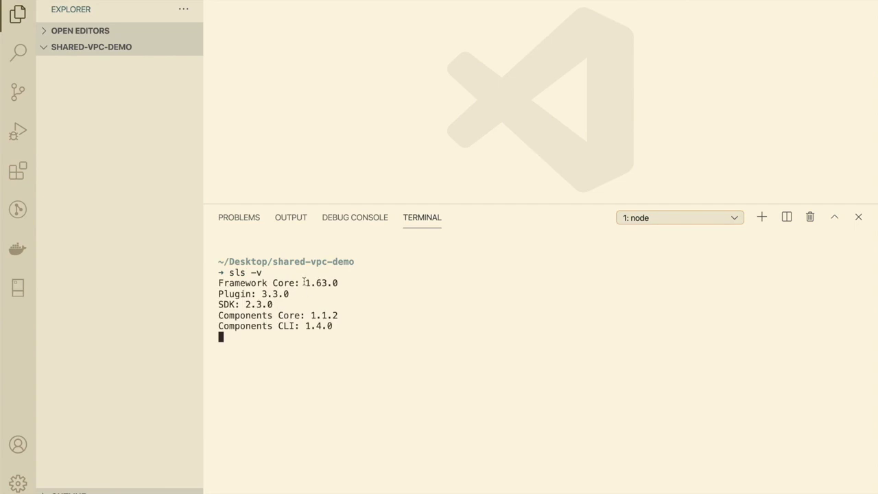
drag(304, 282, 343, 289)
text(clear)
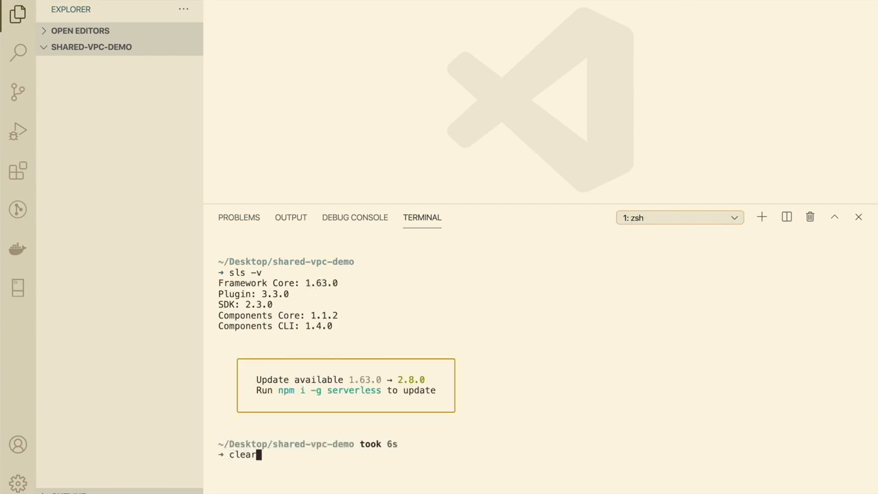
key(Return)
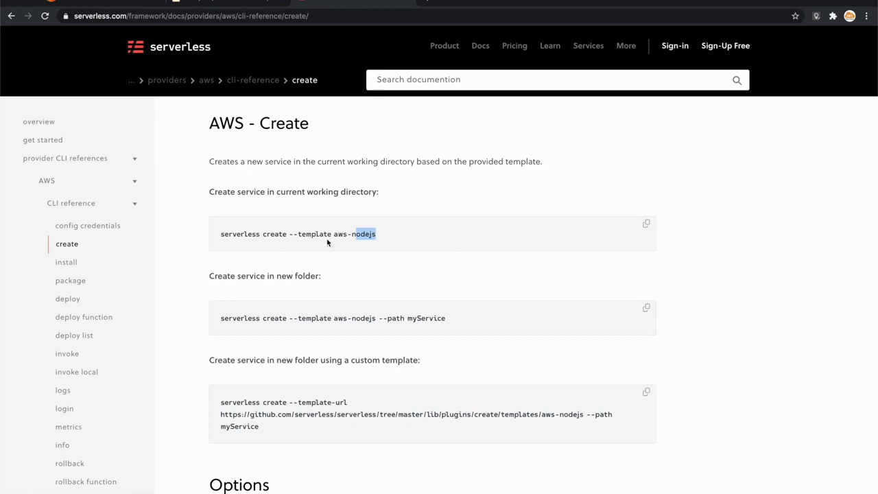
Copy the create command from the docs and run "serverless create --template aws-nodejs" in the VS Code shared-vpc-demo terminal
drag(327, 241, 221, 231)
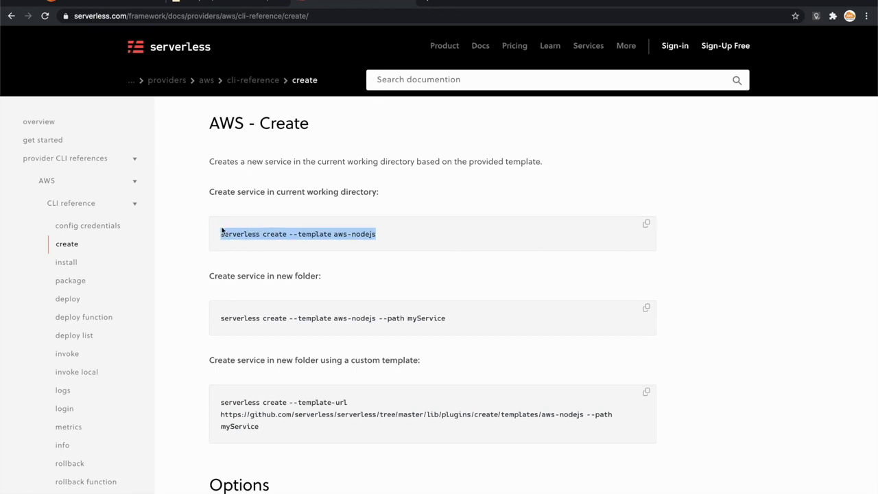
click(189, 276)
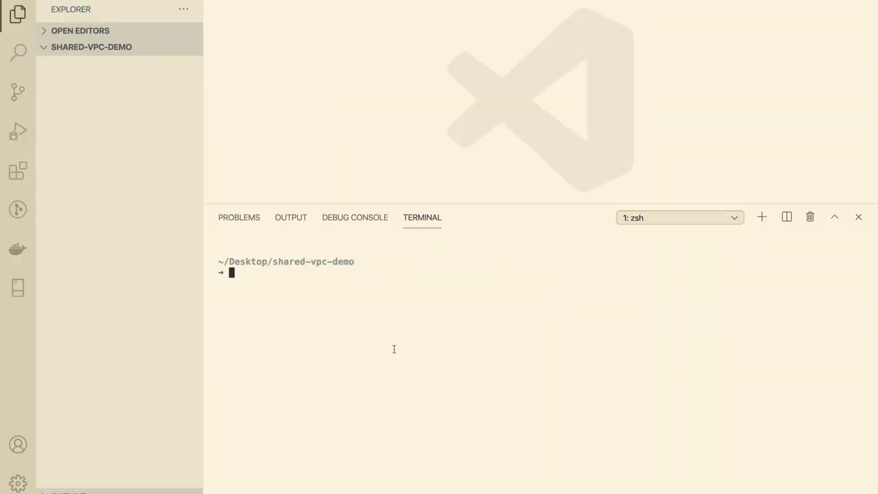
text(serverless create --template aws-nodejs)
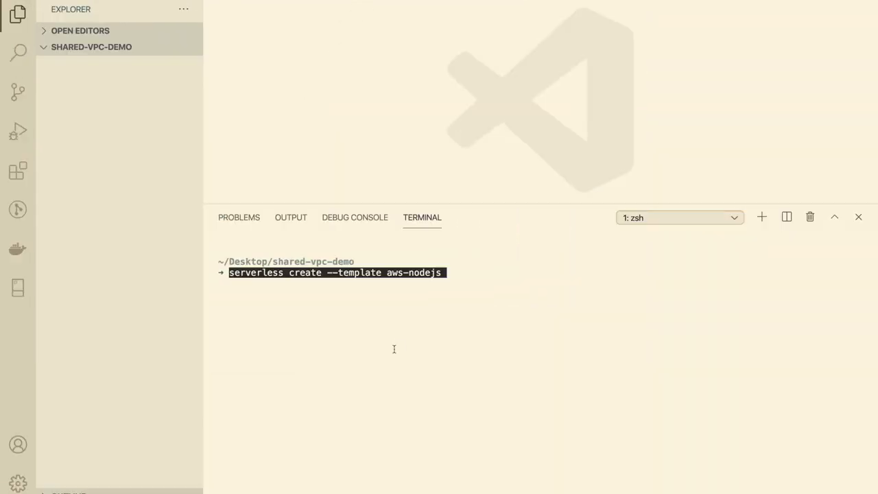
key(Return)
key(Return)
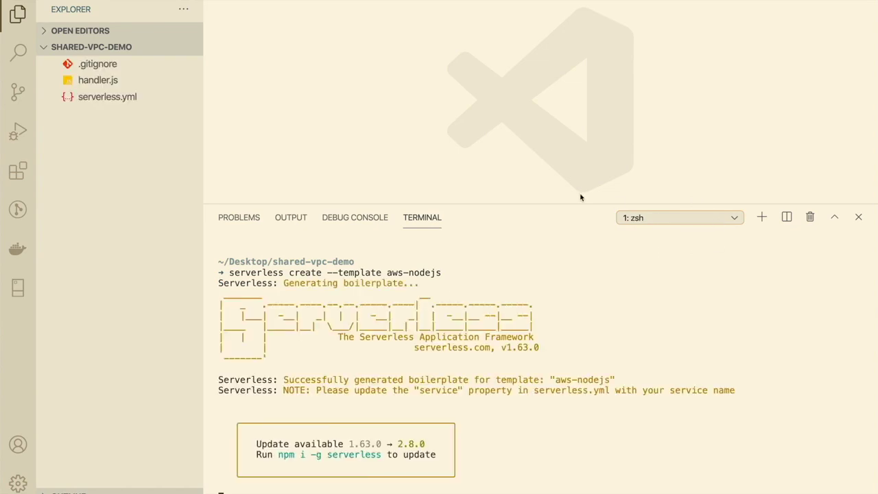
key(ctrl+grave)
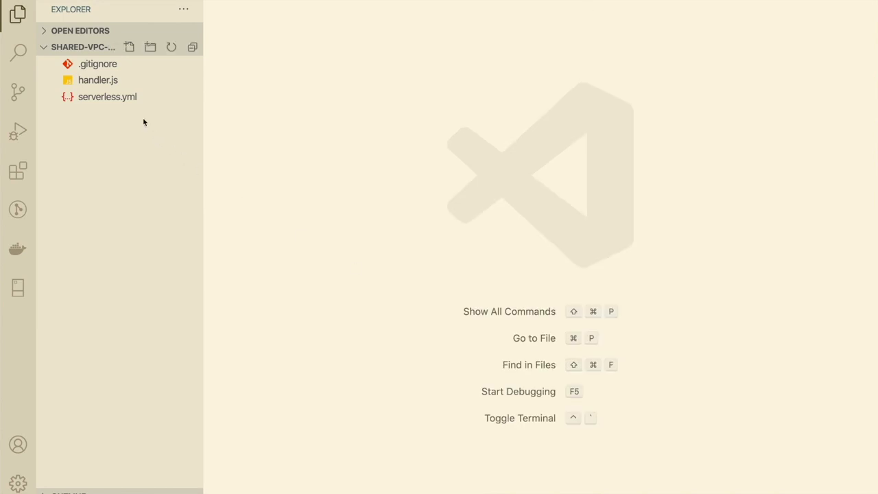
Open serverless.yml and remove the commented boilerplate around the service and provider settings, above the functions section
click(124, 97)
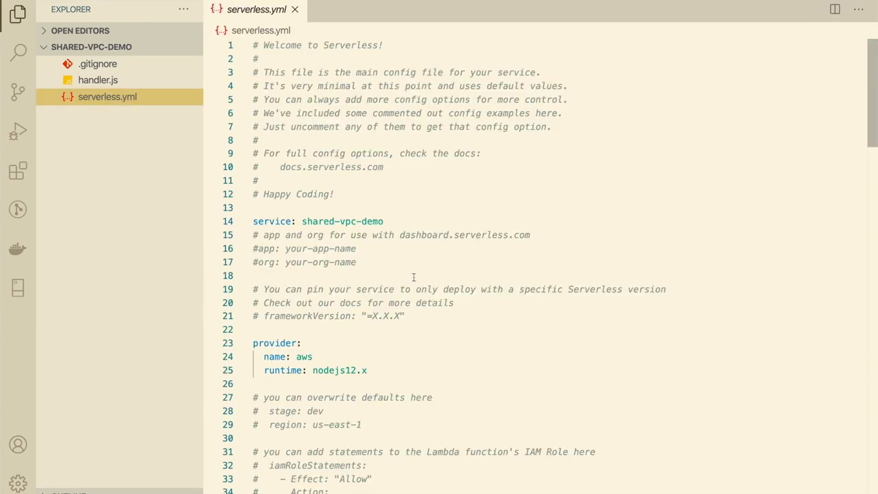
drag(356, 199, 253, 45)
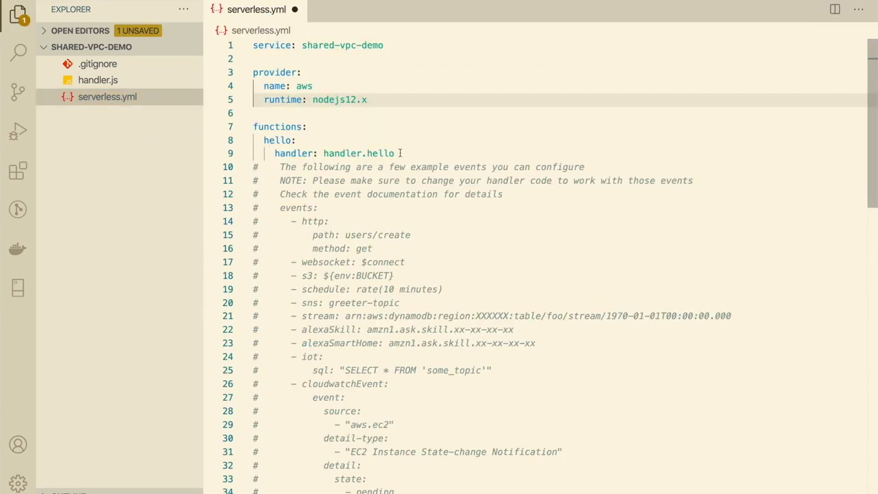
Add an events section with an http event and the path "index" beneath the hello function's handler
click(400, 154)
key(Return)
text(eve)
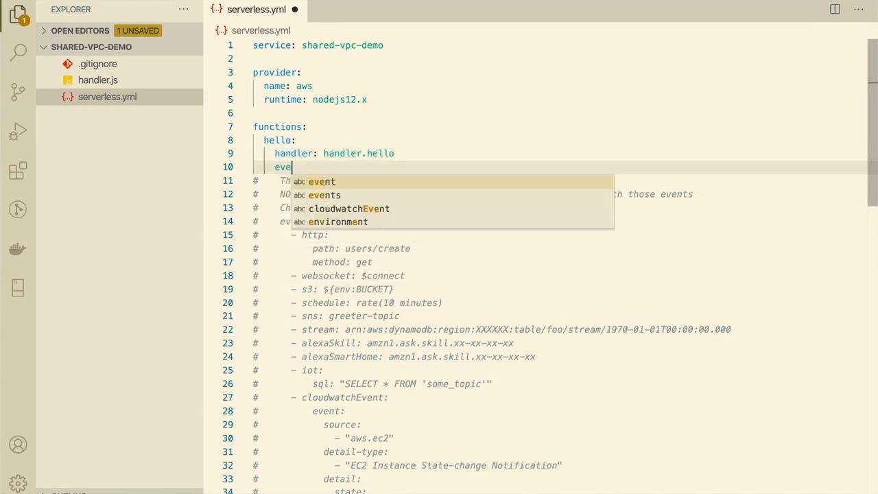
text(nts:)
key(Return)
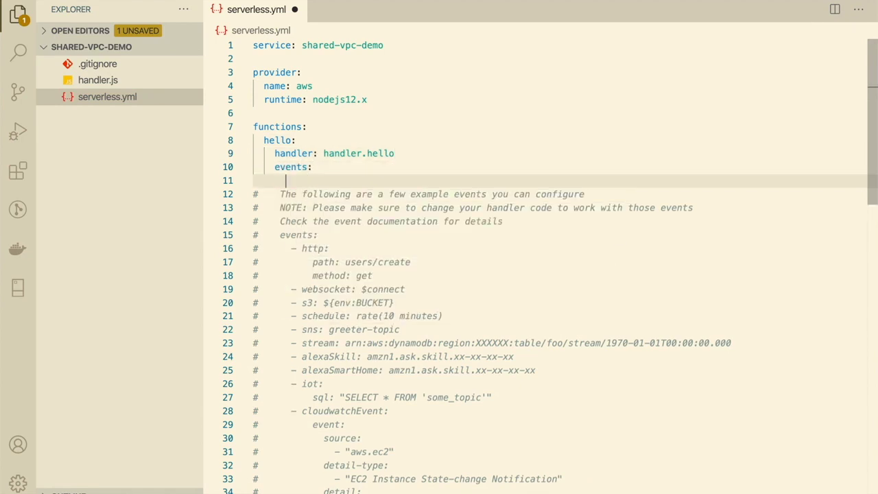
text(- http:)
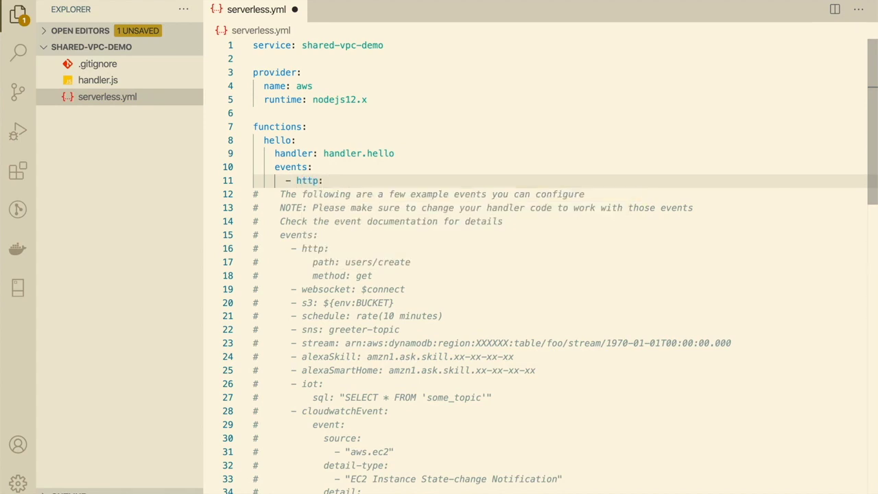
key(Return)
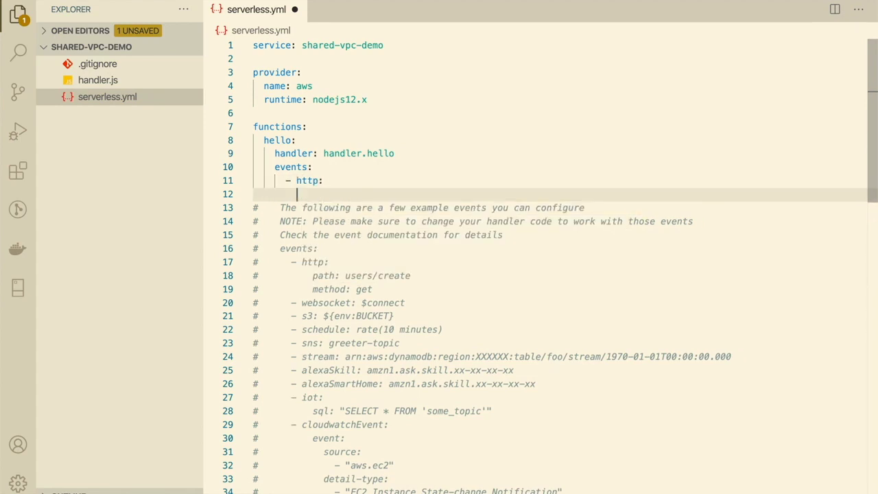
text(p)
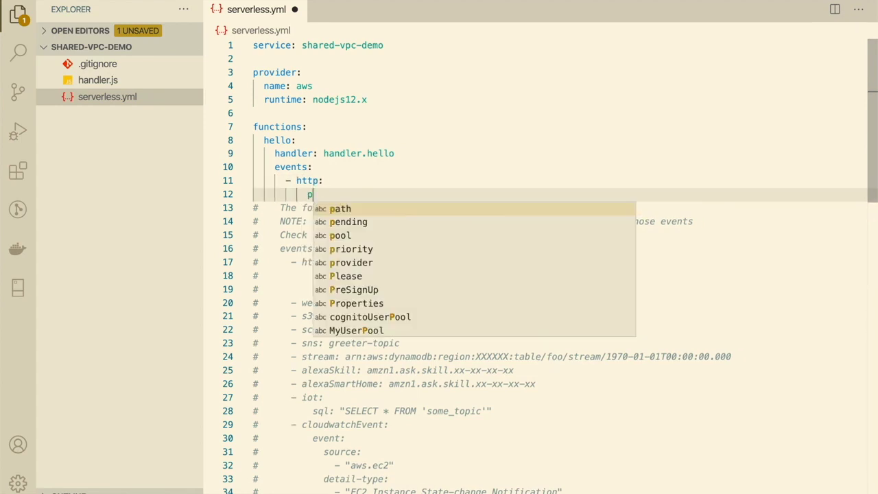
text(ath: )
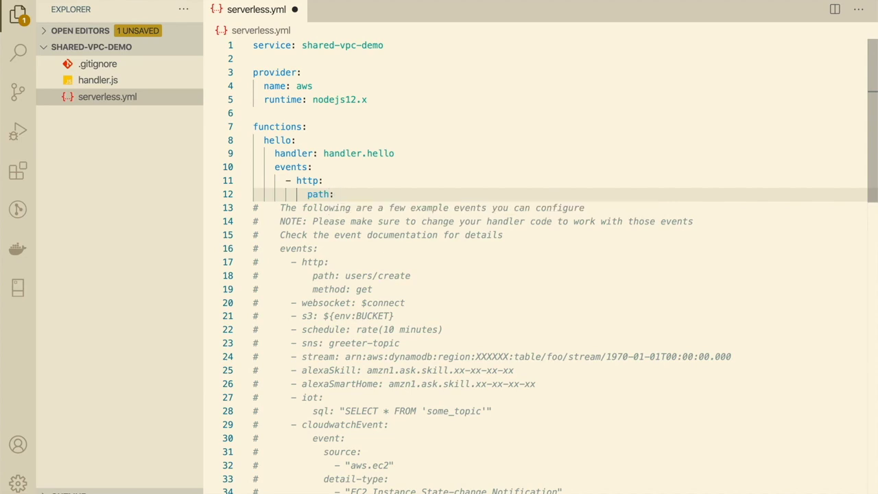
text(index)
Delete all the commented example lines below the http event's path in serverless.yml
scroll(473, 253, down, 1)
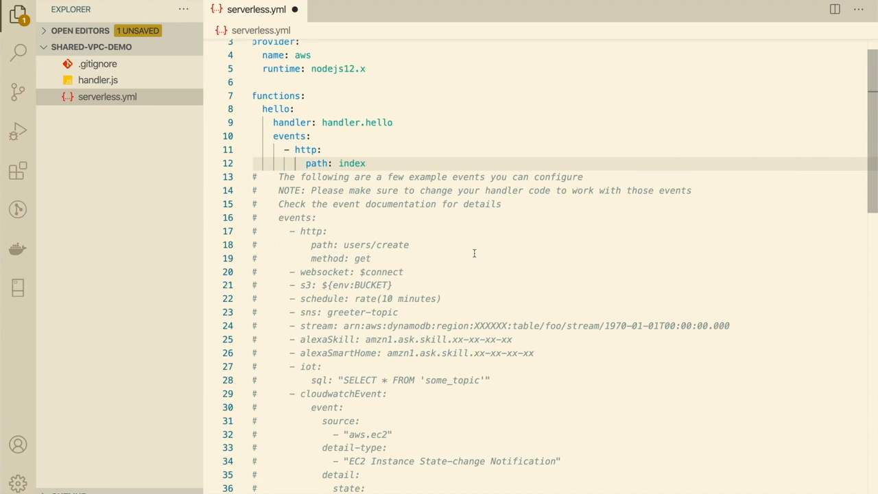
scroll(473, 253, down, 8)
scroll(473, 253, down, 2)
drag(395, 476, 223, 214)
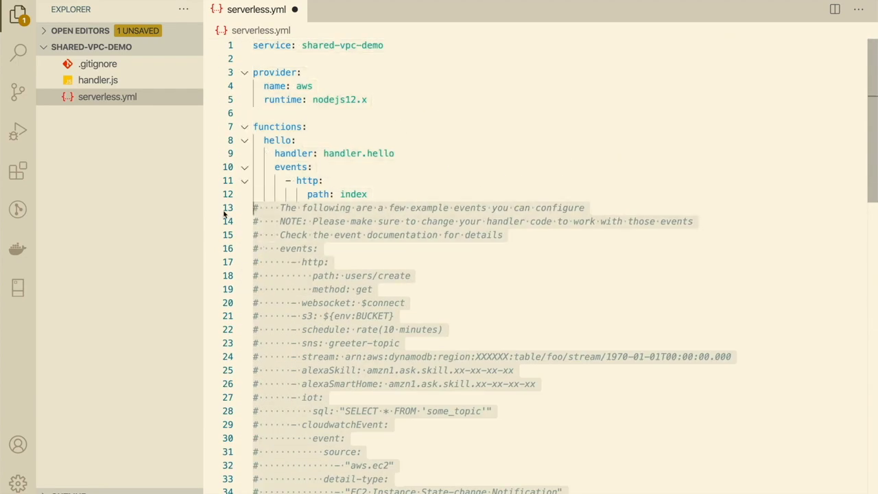
key(BackSpace)
Switch to Chrome, search for "serverless vpc configuration" and open the Serverless AWS Functions guide
key(super+Tab)
click(137, 15)
text(servere)
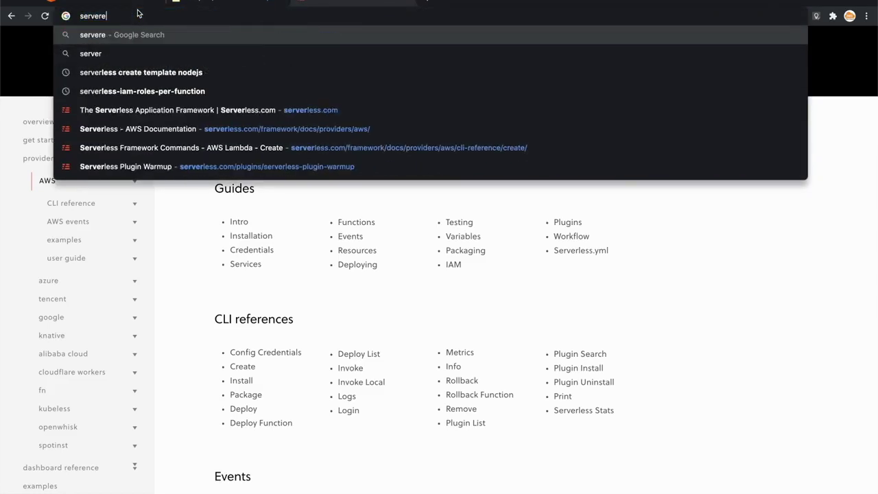
key(BackSpace)
text(less )
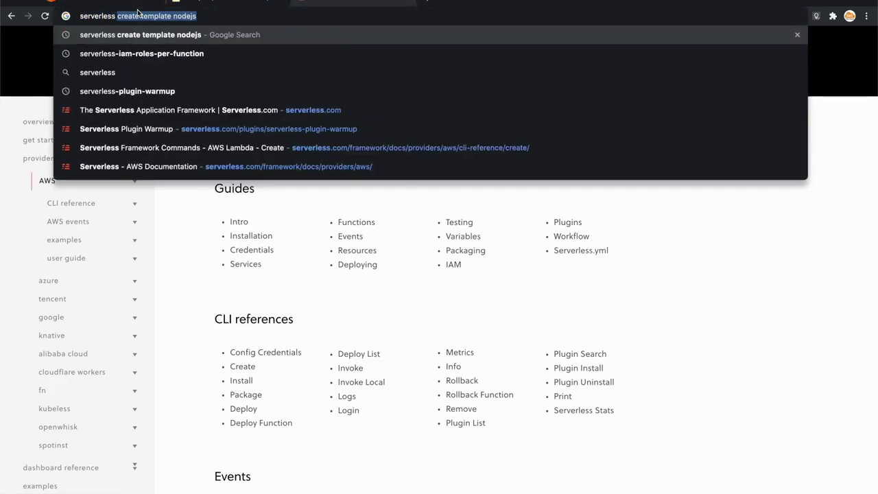
text(vpc configuration)
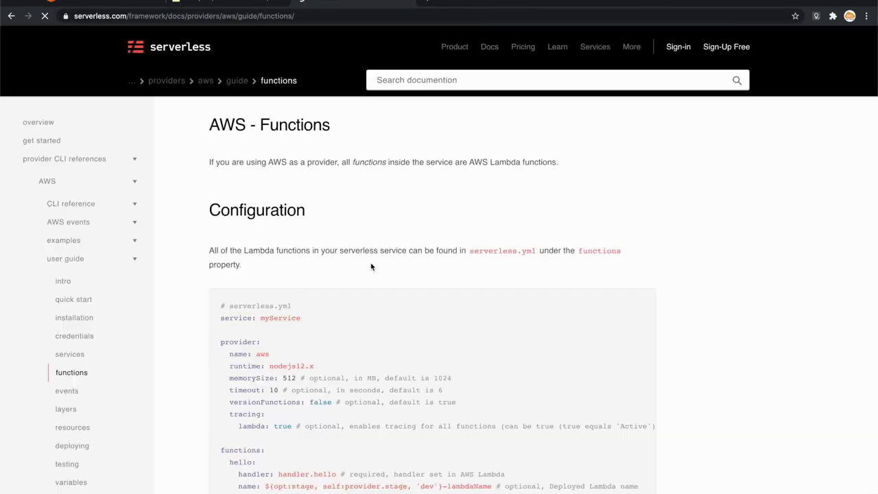
Find "vpc" on the guide page and copy the function-level vpc example block with its securityGroupIds and subnetIds
scroll(370, 265, down, 5)
scroll(370, 263, down, 1)
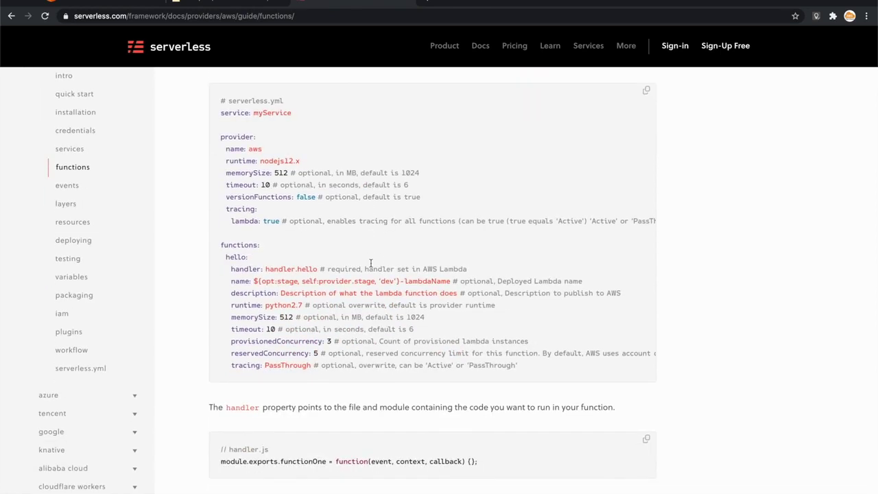
scroll(371, 266, down, 3)
key(ctrl+f)
text(vpc)
key(Return)
scroll(370, 263, down, 5)
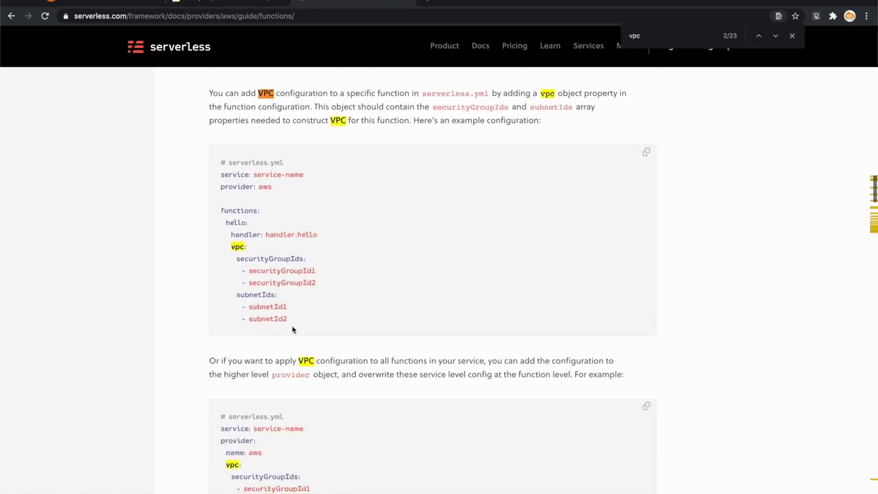
drag(293, 323, 230, 246)
key(super+c)
Return to VS Code, paste the vpc block beneath the hello function's handler line, and save serverless.yml
click(307, 108)
key(ctrl+Up)
click(294, 111)
click(397, 153)
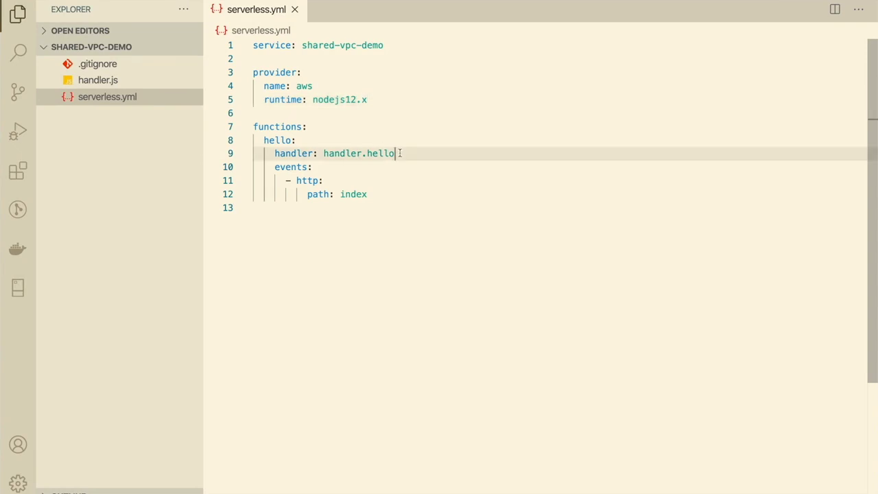
key(Return)
key(super+v)
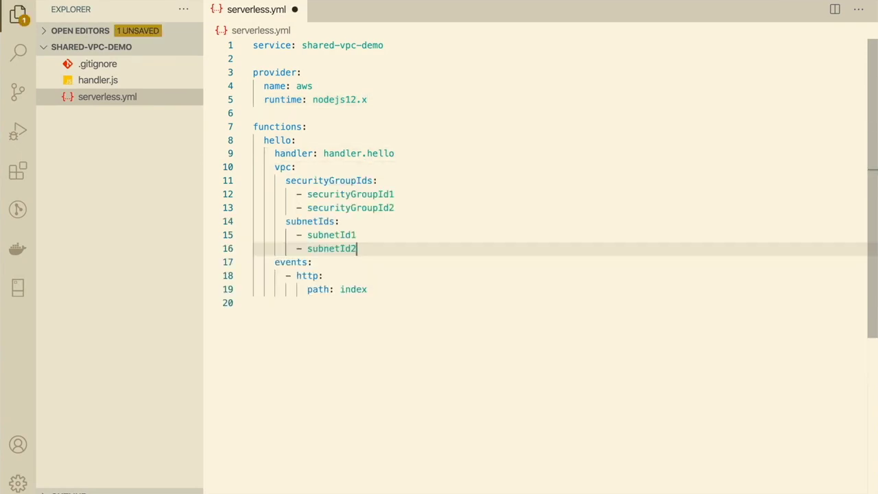
key(super+s)
Switch to the AWS console, show the youtube-es domain's VPC details and open its security group
double_click(312, 221)
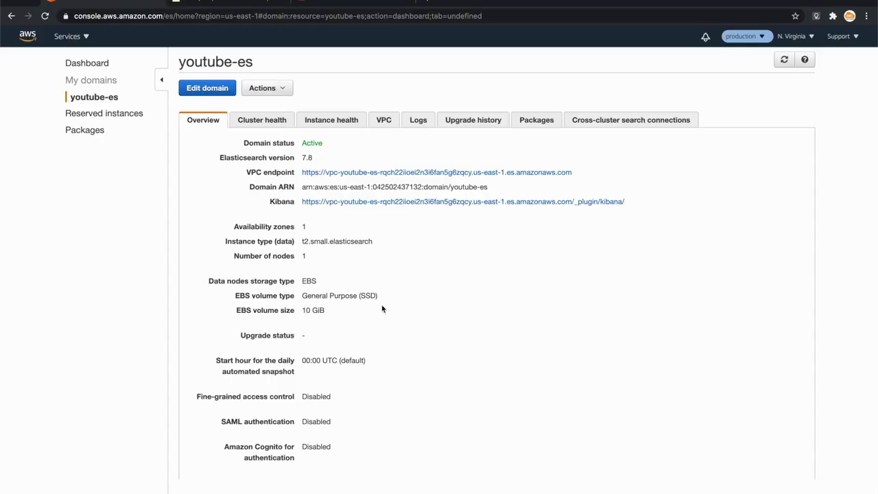
click(383, 122)
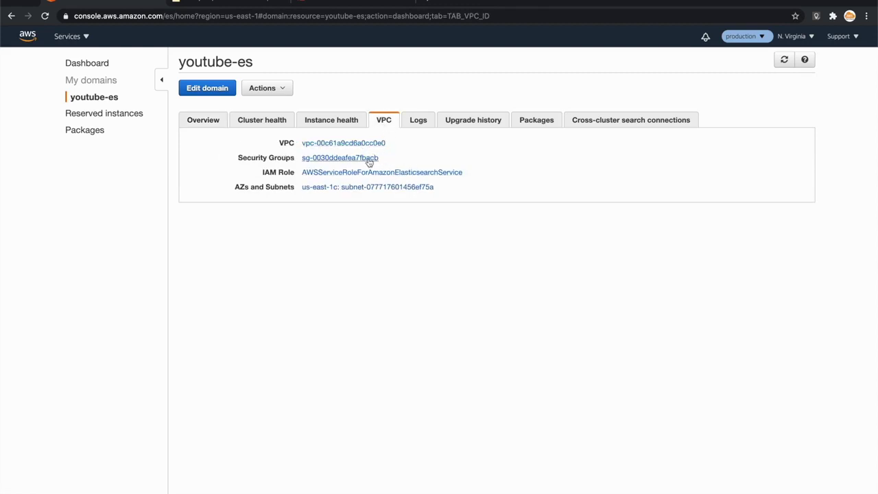
click(335, 162)
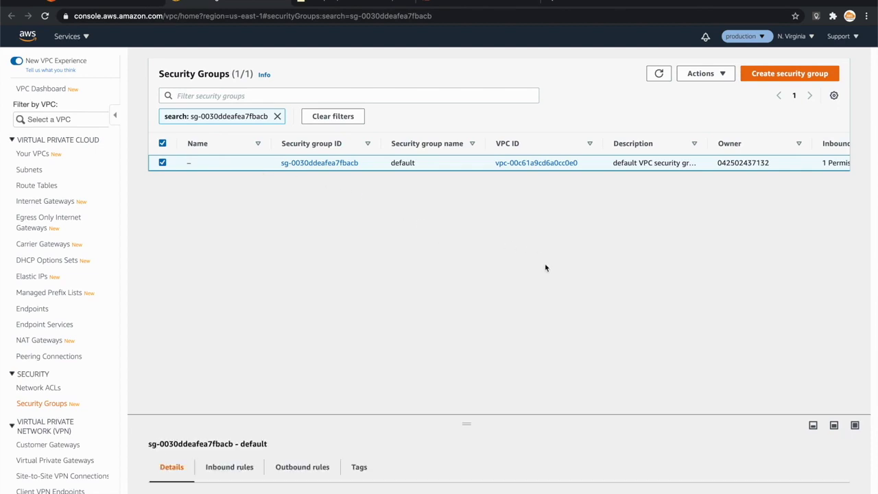
Enlarge the security group's details and examine its inbound and outbound rules, including the inbound source
drag(707, 143, 748, 143)
drag(453, 415, 449, 253)
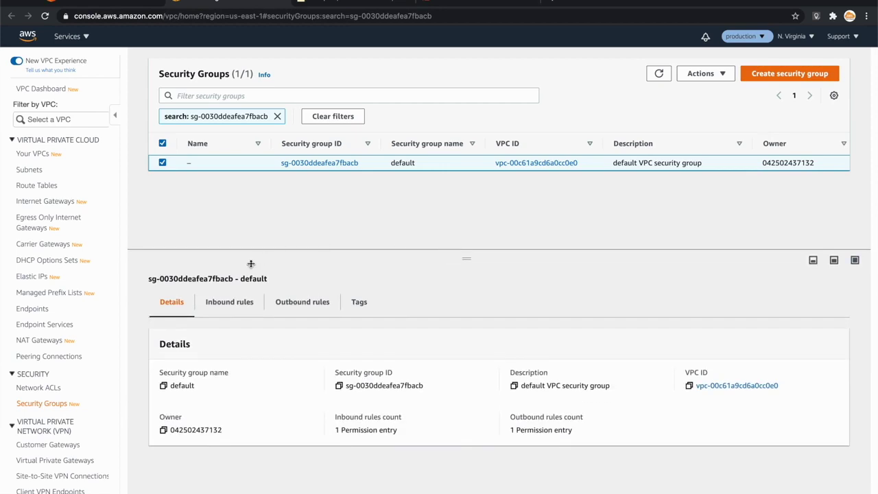
click(224, 309)
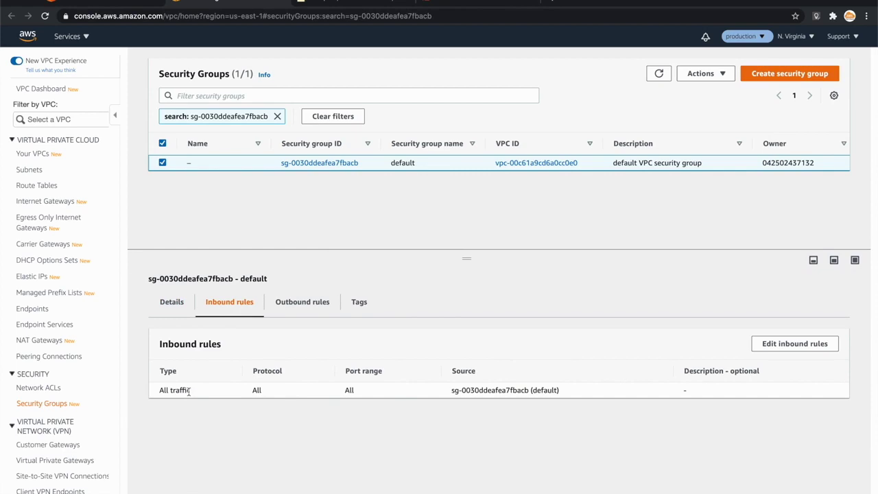
drag(564, 392, 453, 392)
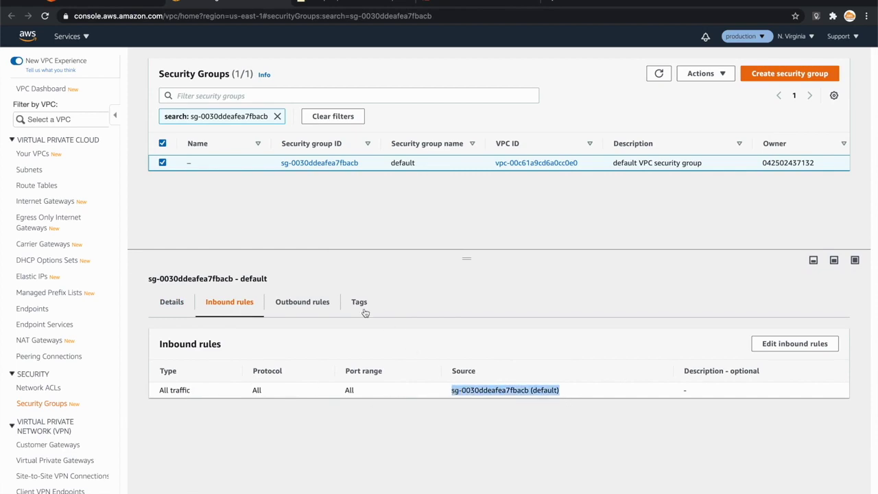
click(287, 304)
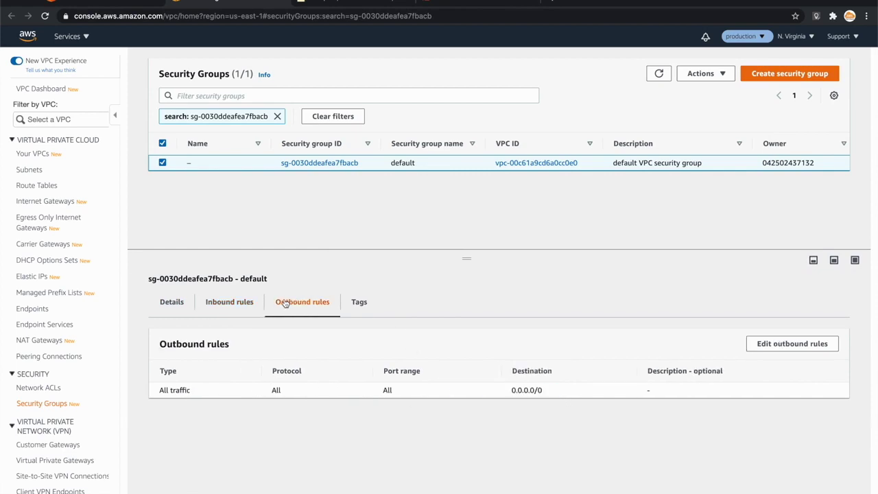
click(229, 303)
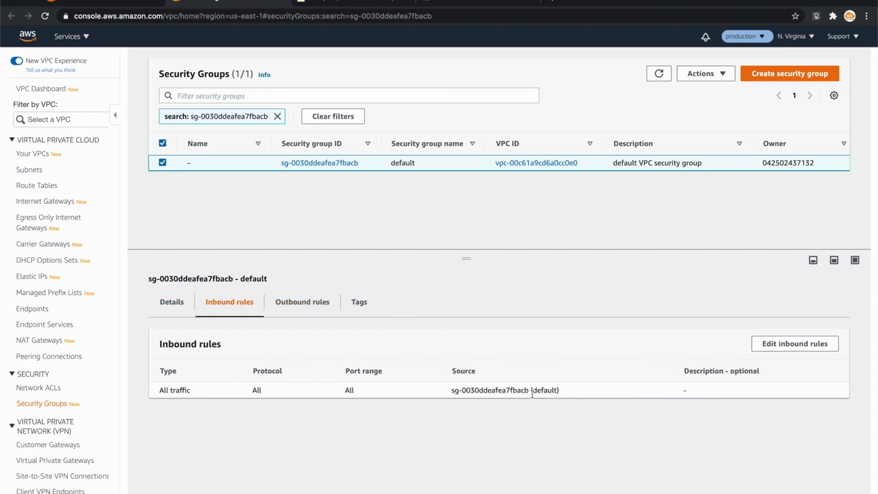
drag(530, 390, 451, 390)
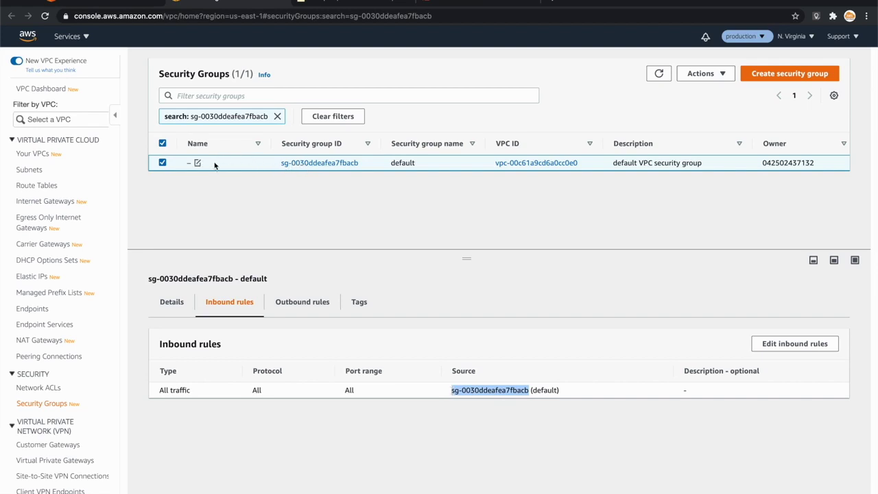
Name the default security group "youtubeVPC-SG"
click(197, 164)
text(youtubeVPC-SG)
click(334, 217)
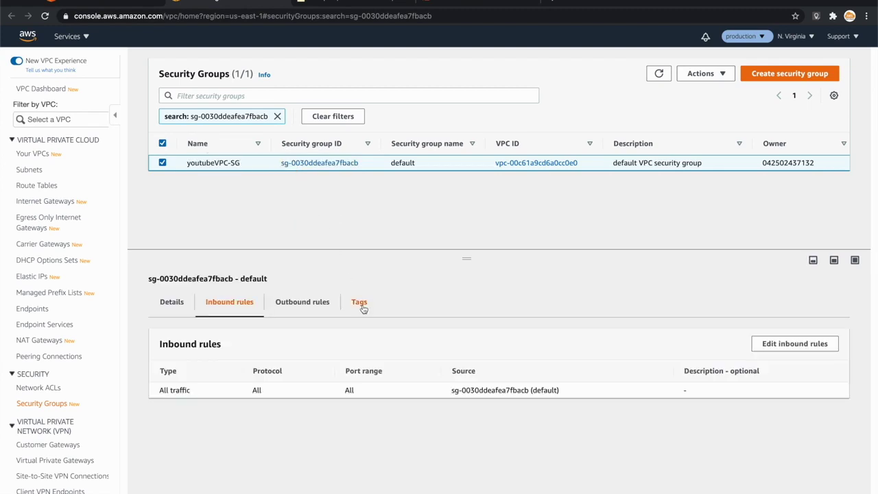
Copy the security group ID from the inbound rule's source and replace both placeholder securityGroupIds in serverless.yml with sg-0030ddeafea7fbacb
drag(527, 389, 439, 392)
key(ctrl+c)
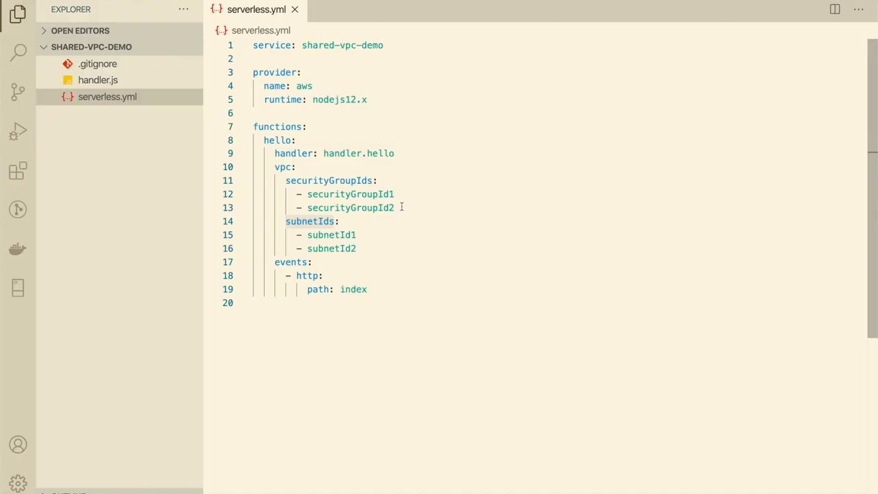
drag(402, 208, 308, 194)
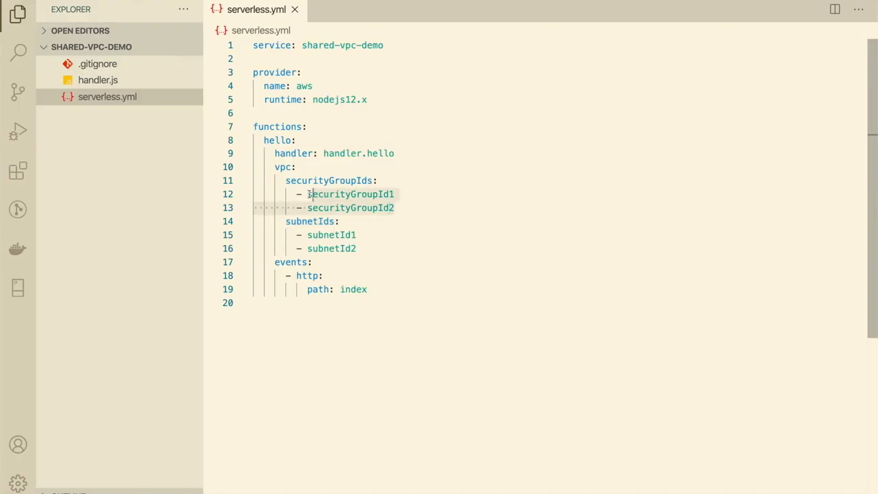
key(ctrl+v)
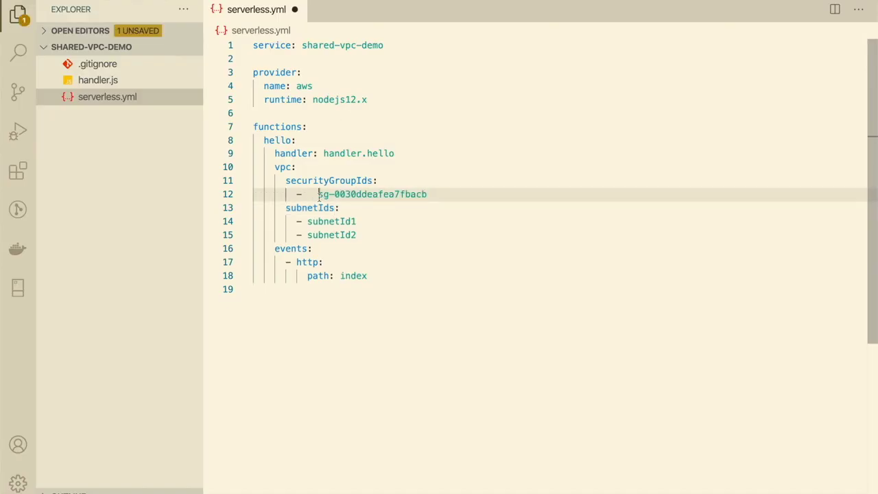
Switch to the AWS console, open the youtube-es domain's VPC and list its subnets
double_click(280, 140)
key(ctrl+Up)
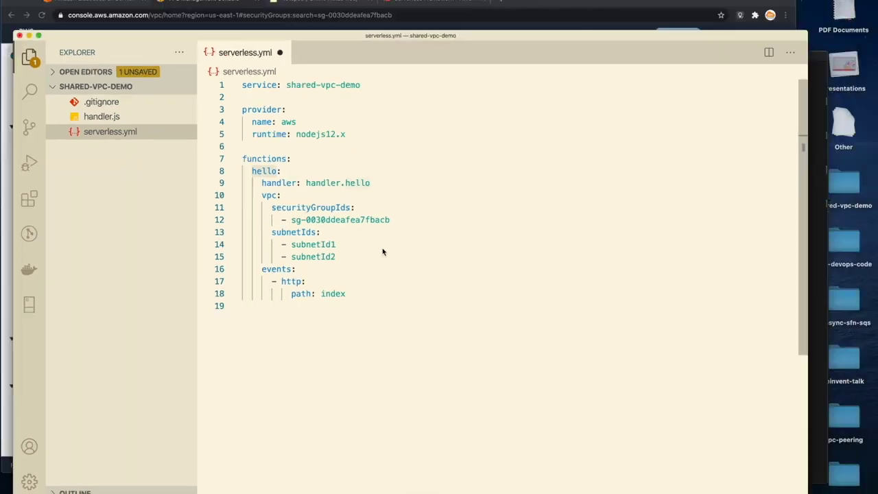
click(278, 161)
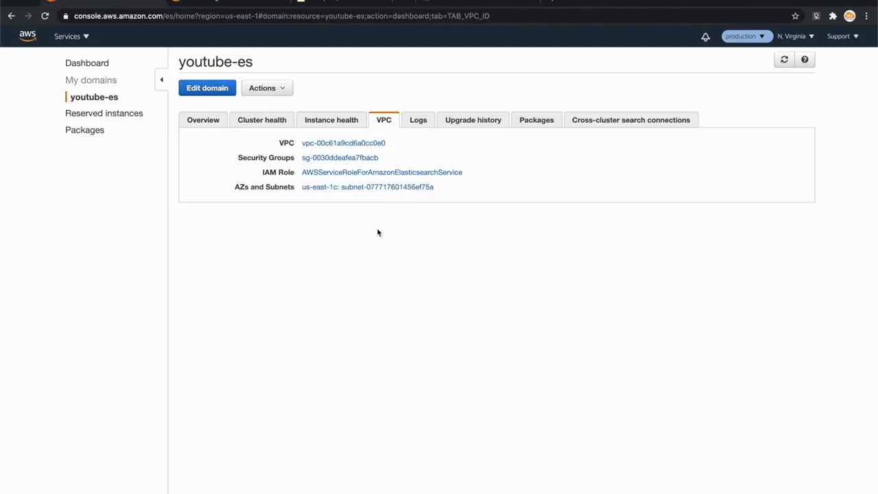
click(357, 144)
click(29, 172)
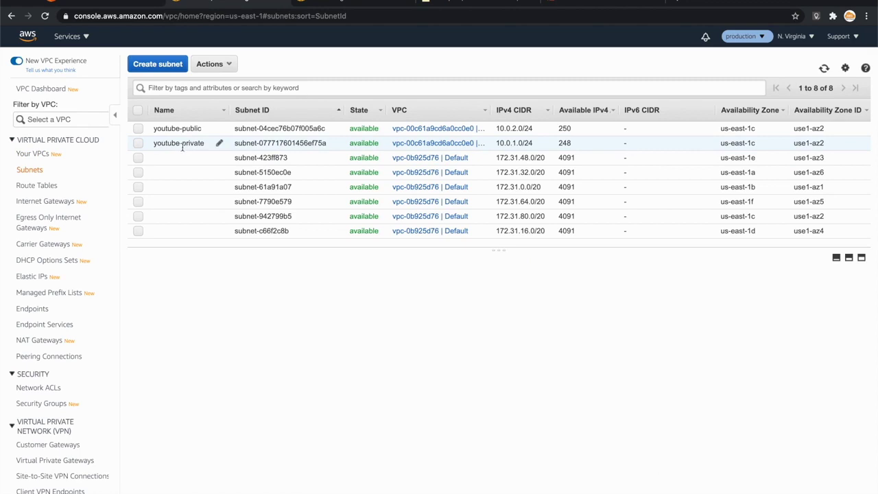
double_click(184, 144)
drag(235, 145, 330, 140)
key(ctrl+c)
key(super+Tab)
drag(360, 235, 306, 217)
key(ctrl+v)
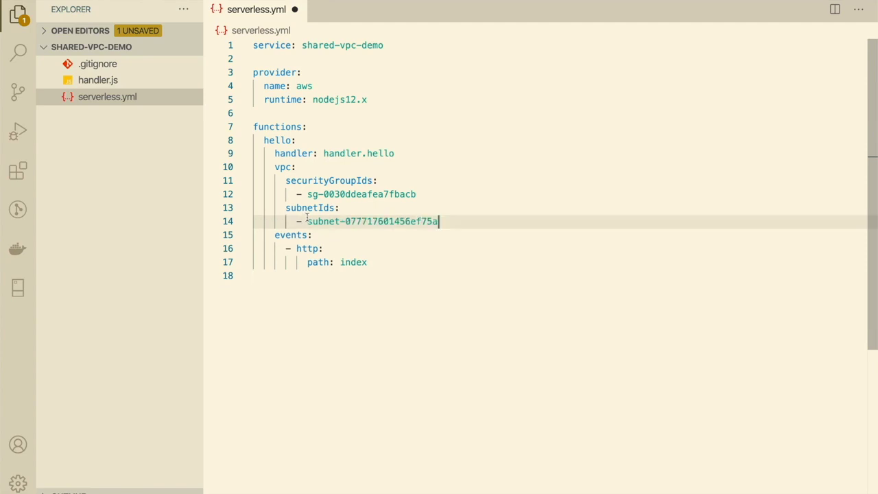
key(ctrl+s)
Add "method: get" under the http event's path in serverless.yml and save the file
click(478, 303)
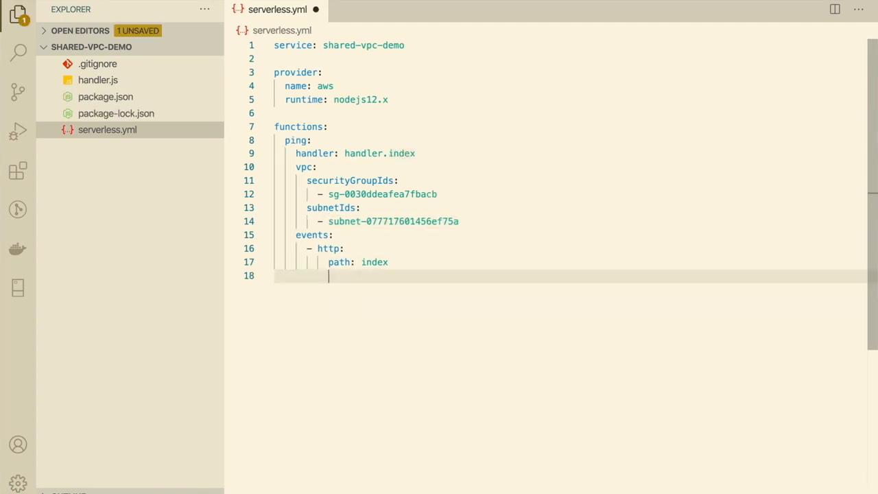
text(method: get)
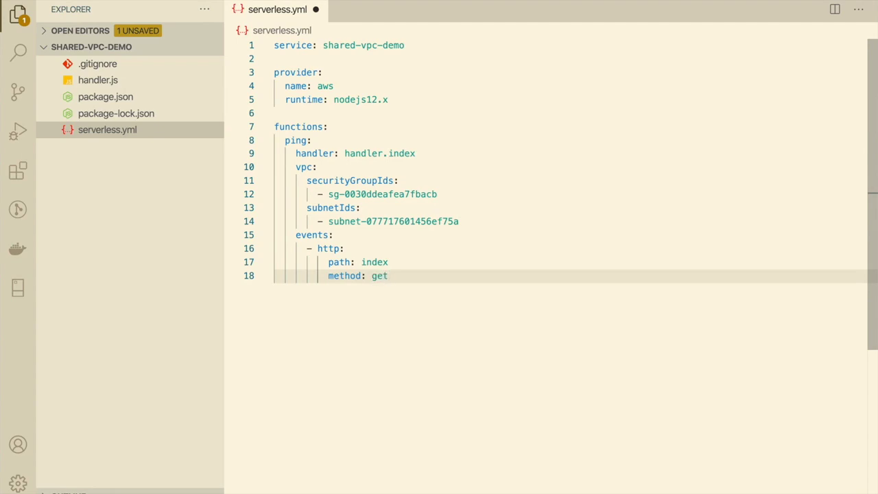
key(ctrl+s)
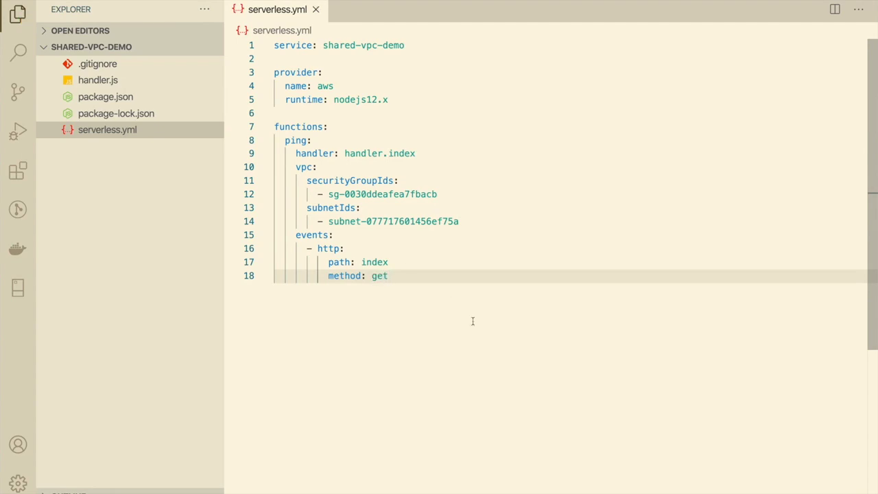
Open handler.js, rename the exported hello function to "index" to match the handler in serverless.yml, and save
double_click(409, 153)
click(362, 153)
double_click(363, 153)
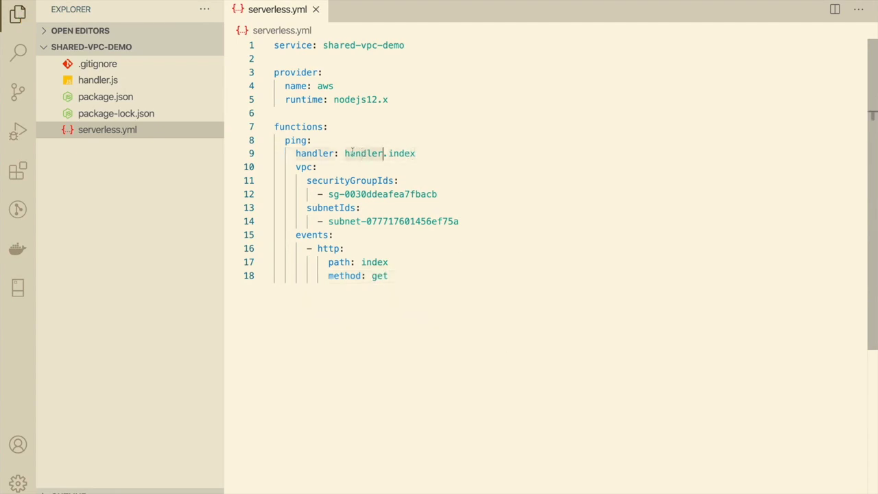
click(109, 84)
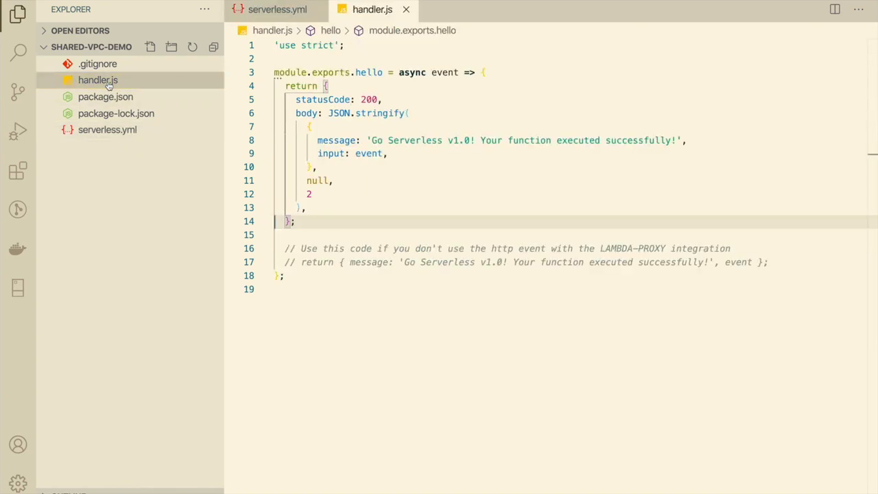
click(387, 192)
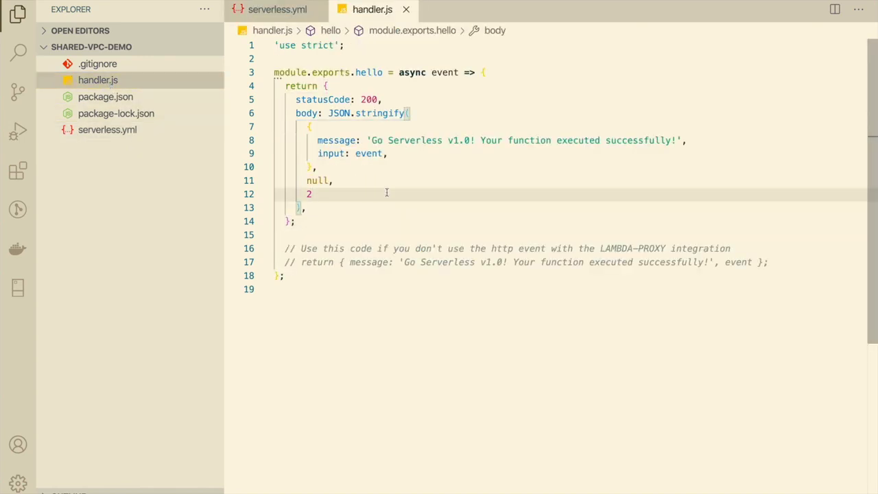
click(376, 72)
double_click(376, 72)
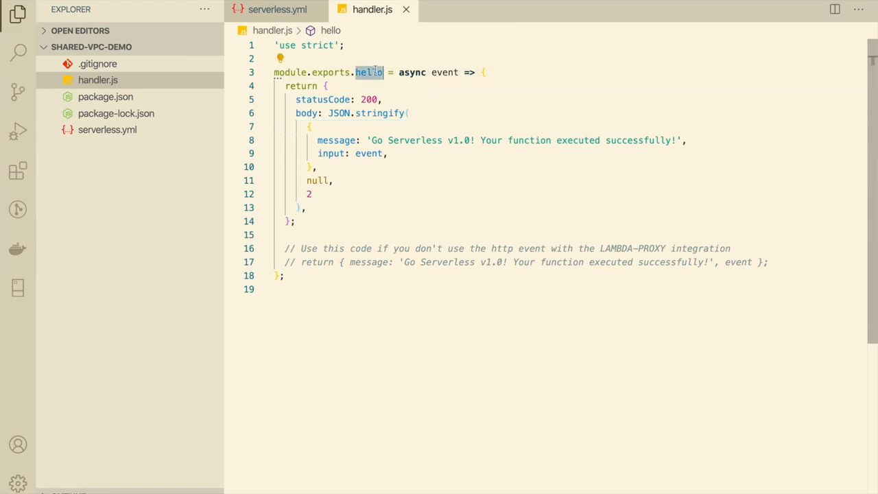
text(index)
key(ctrl+s)
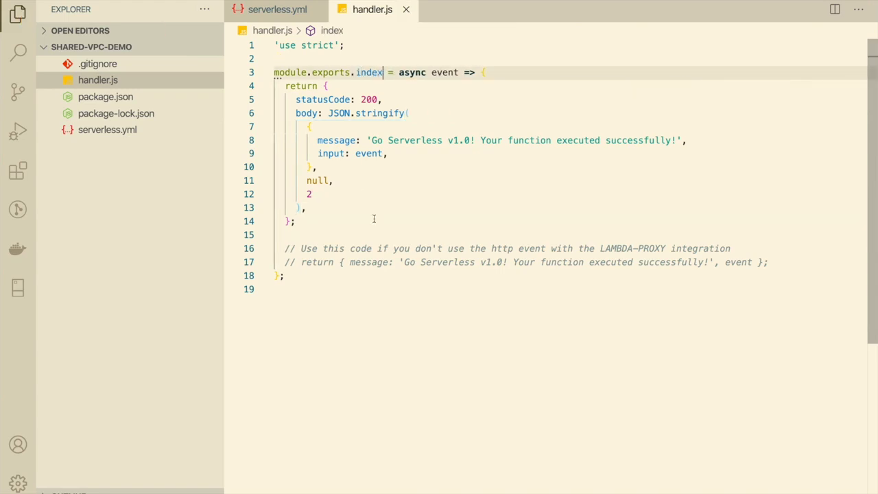
Delete the commented-out LAMBDA-PROXY lines at the end of the exported function in handler.js and save
drag(769, 263, 147, 254)
key(BackSpace)
key(BackSpace)
key(BackSpace)
key(ctrl+s)
click(357, 47)
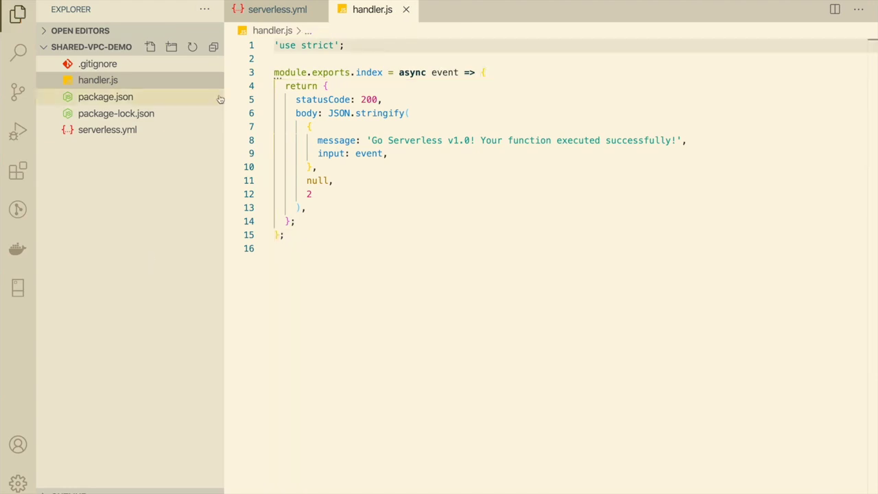
key(Return)
text(require)
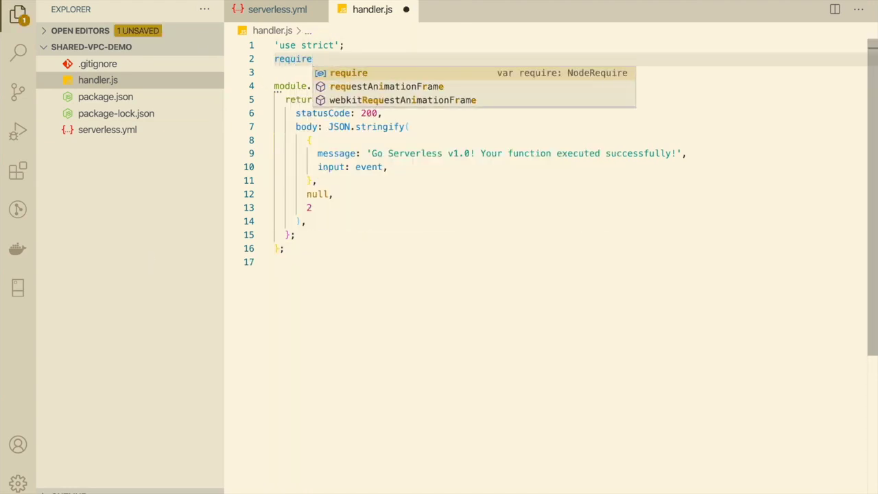
text(('@)
key(Return)
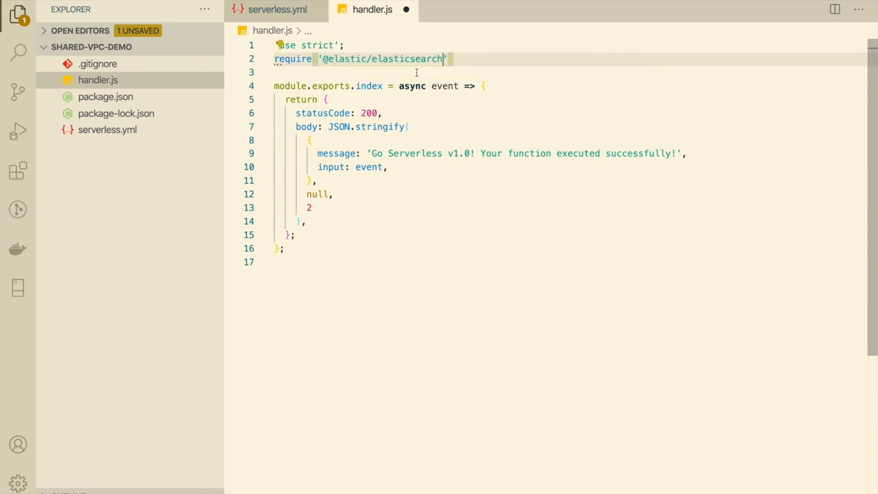
double_click(347, 58)
double_click(410, 56)
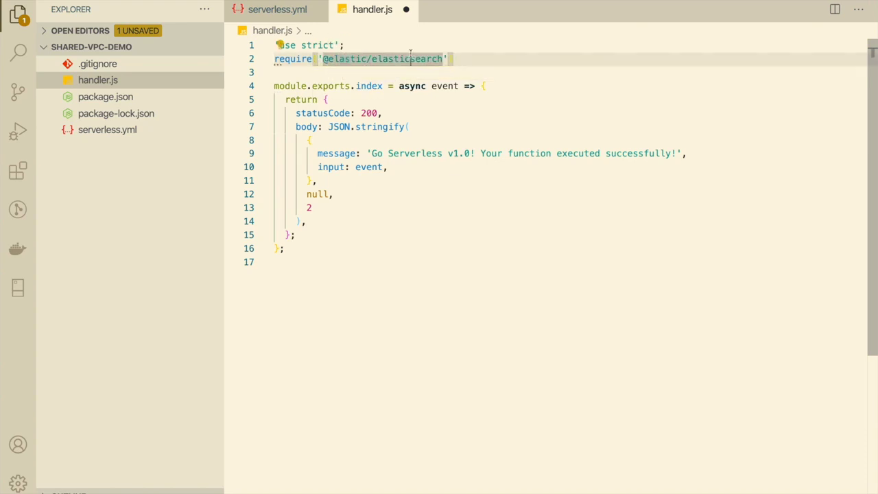
click(461, 56)
text(;)
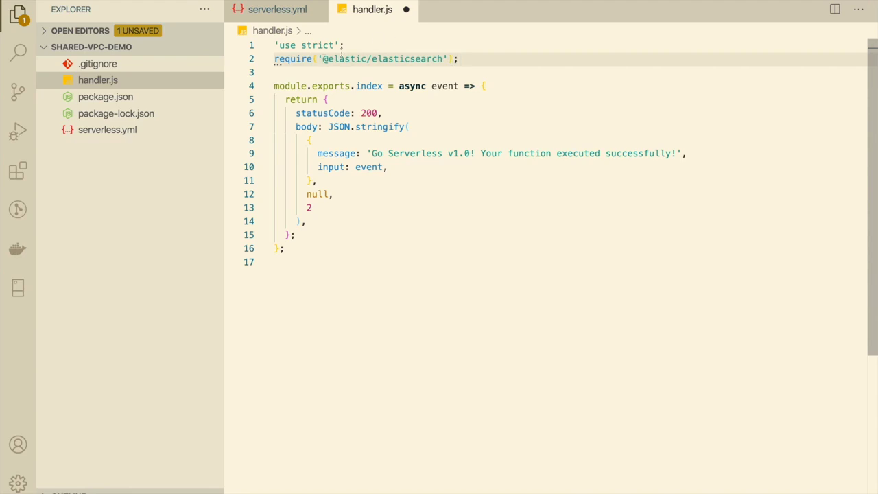
Assign the Elasticsearch require call to a destructured constant {Client}
click(274, 59)
text(const )
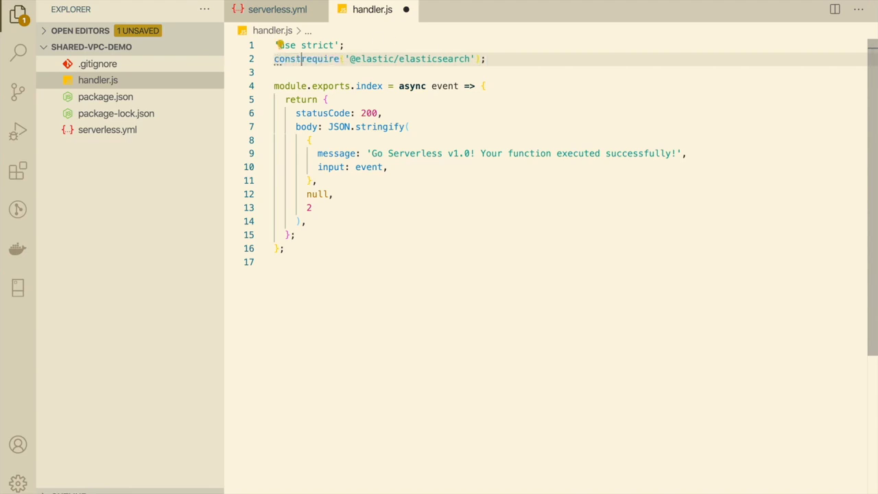
text({Client)
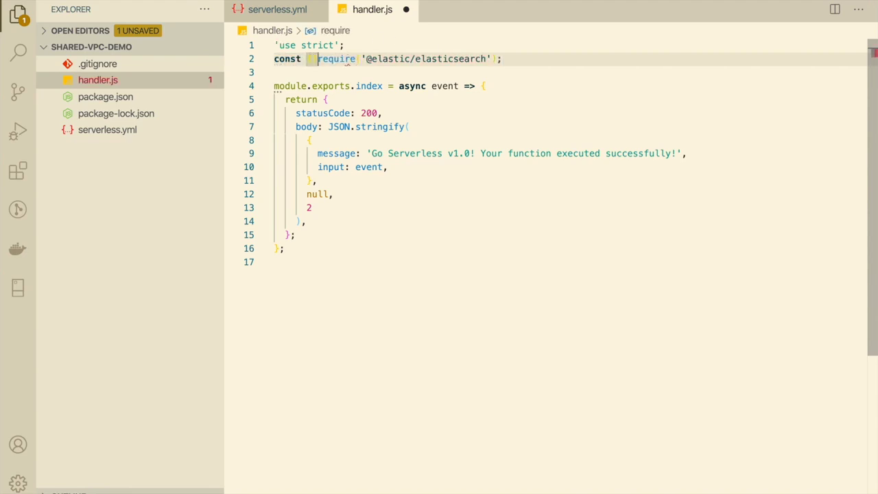
text(} =)
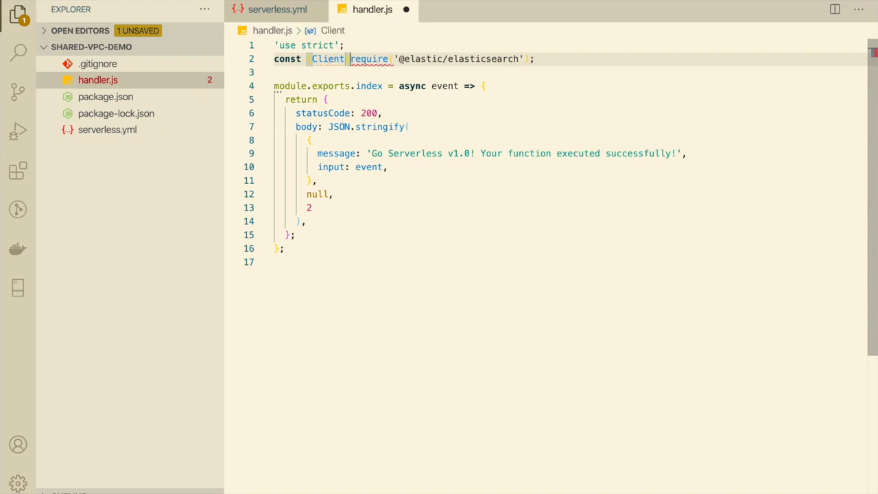
Declare const client = new Client({node: ""}); below the Elasticsearch import and save handler.js
key(End)
key(Return)
text(cons)
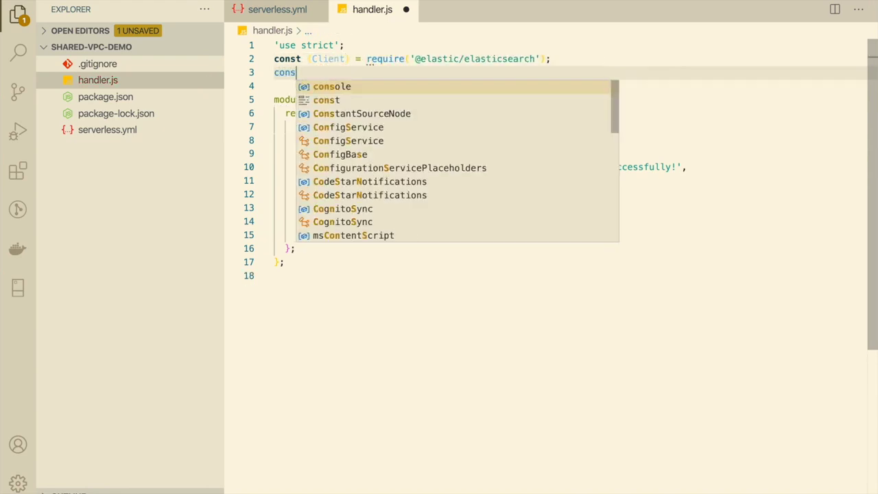
text(t client )
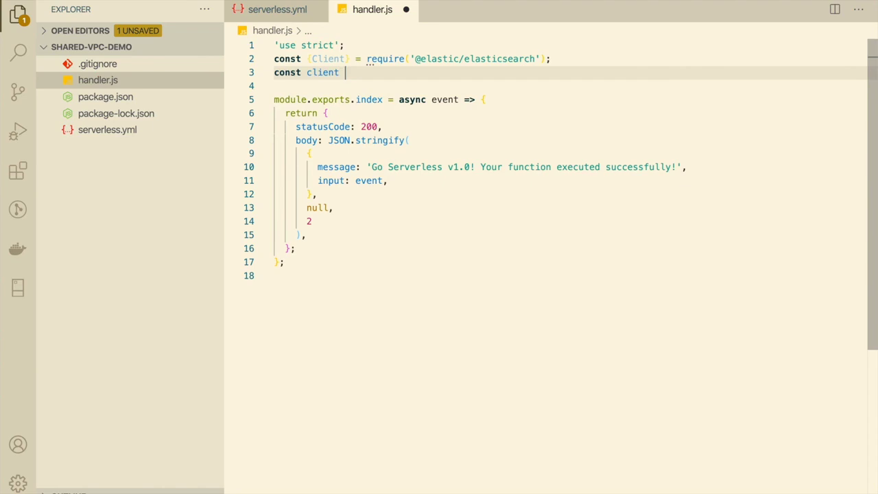
text(= new Cl)
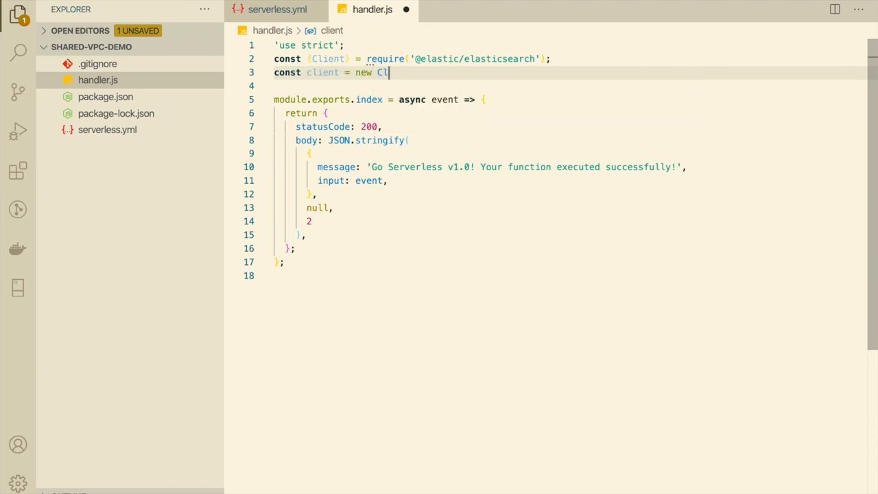
text(ient({no});)
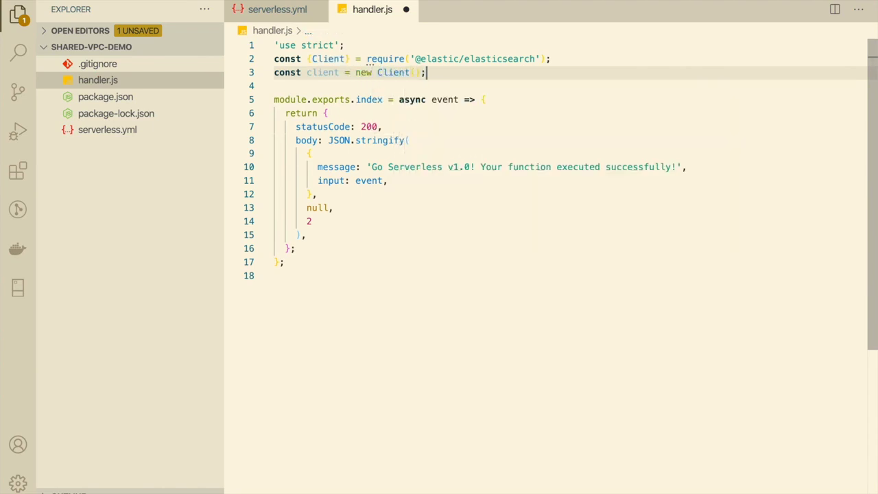
key(Left)
key(Left)
text({no)
text(de: ")
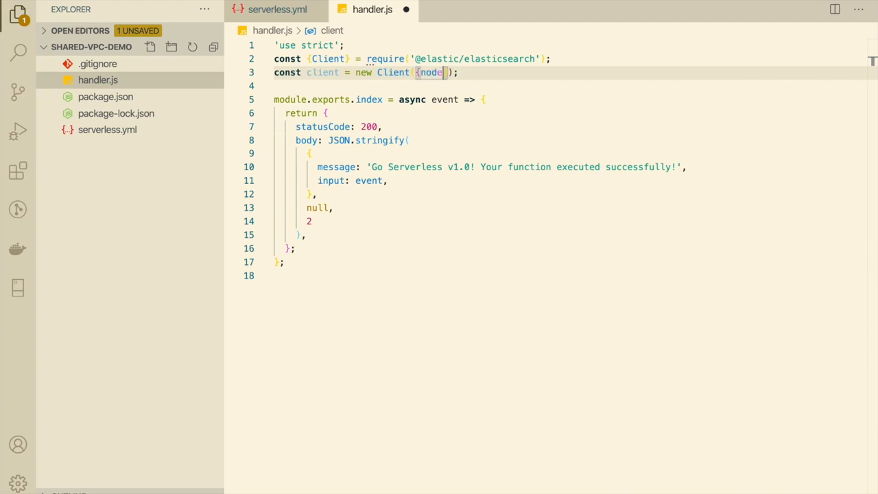
key(super+s)
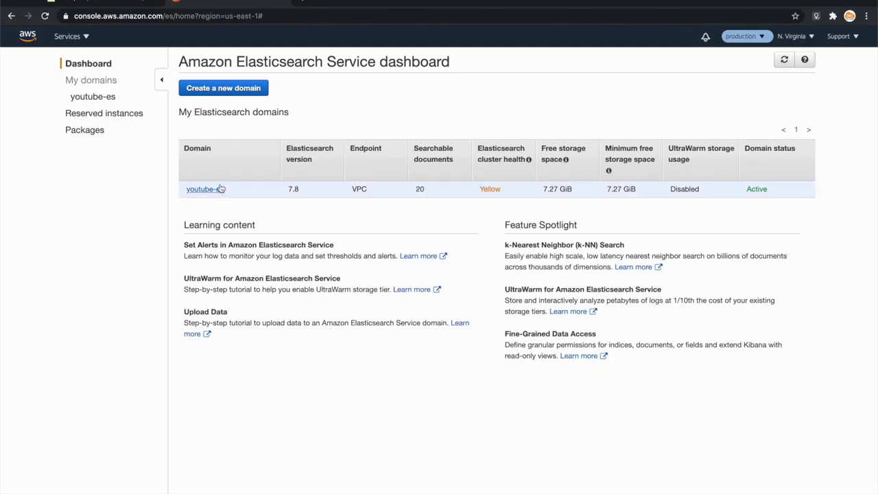
Copy the youtube-es domain's VPC endpoint URL from the AWS console into the client's node value in handler.js and save
click(211, 190)
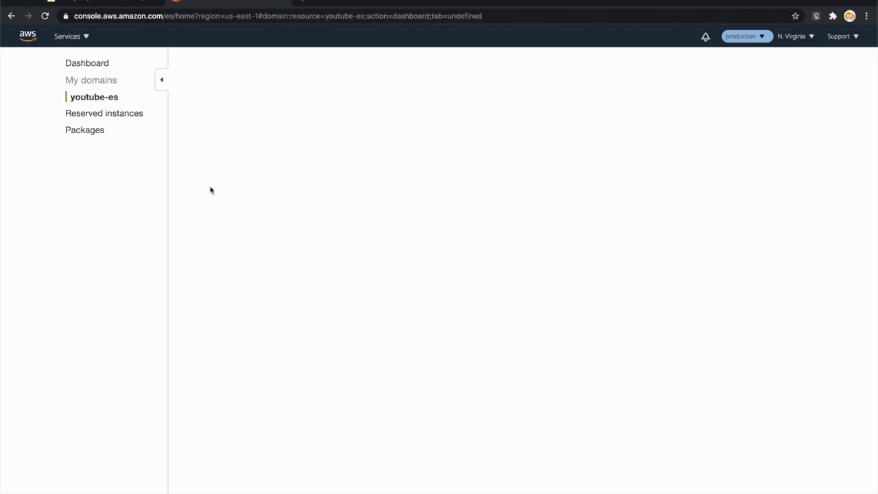
drag(381, 257, 379, 242)
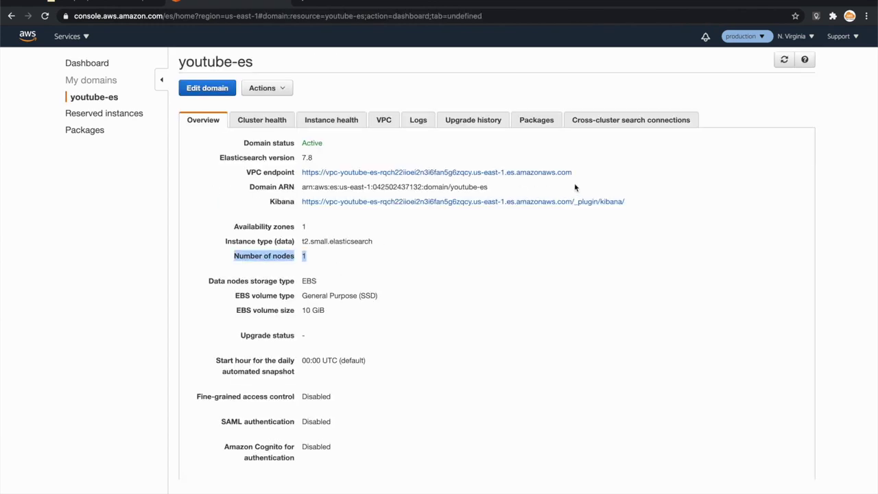
drag(576, 175, 302, 172)
key(super+c)
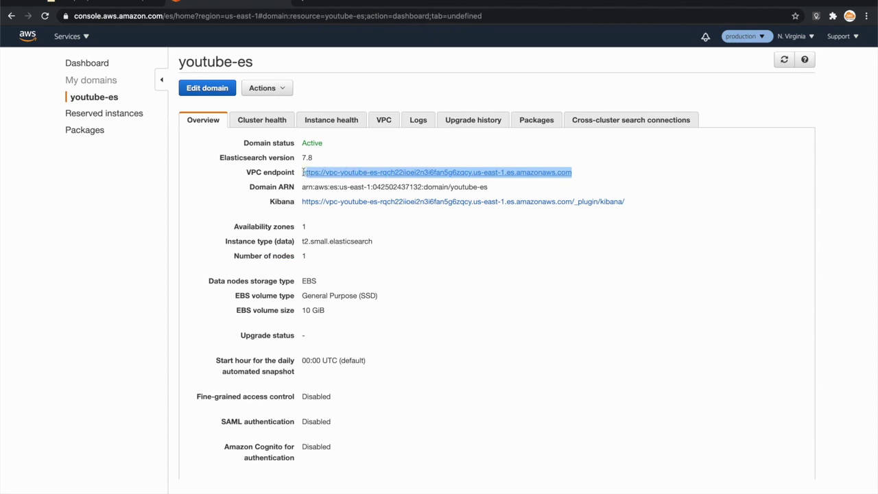
key(super+Tab)
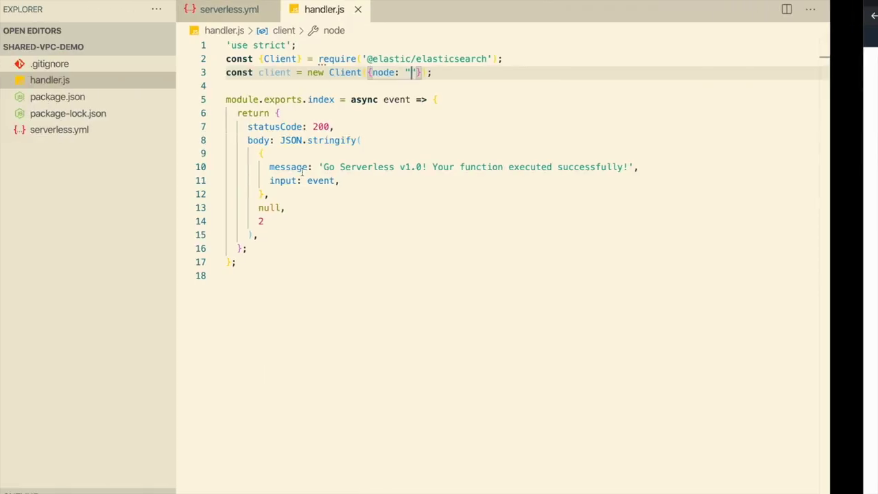
key(super+v)
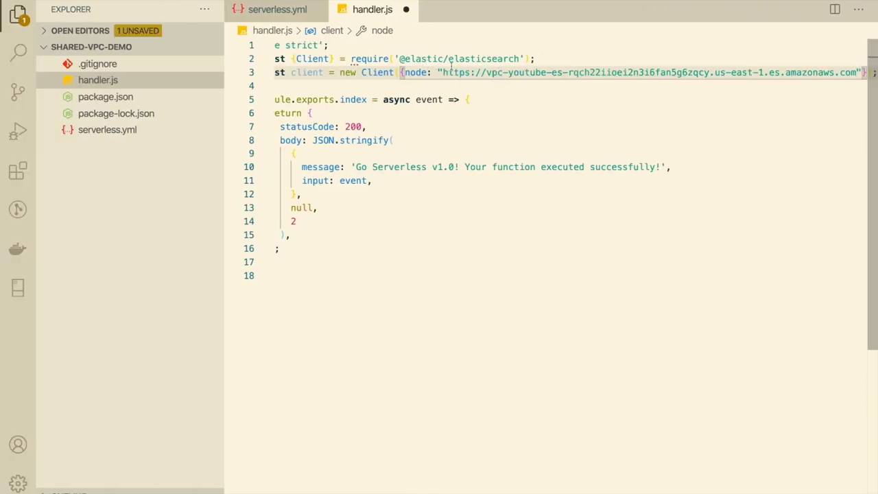
key(super+s)
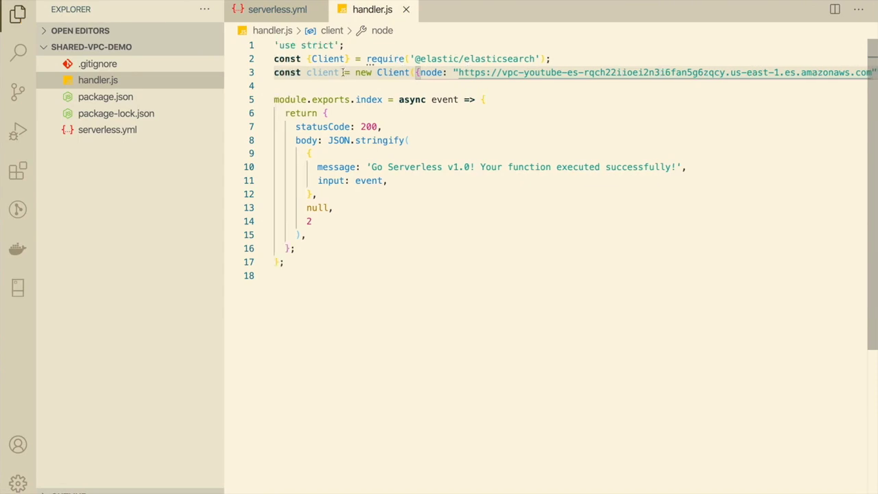
Insert three blank lines above the module.exports.index function in handler.js
click(319, 59)
click(336, 221)
click(275, 100)
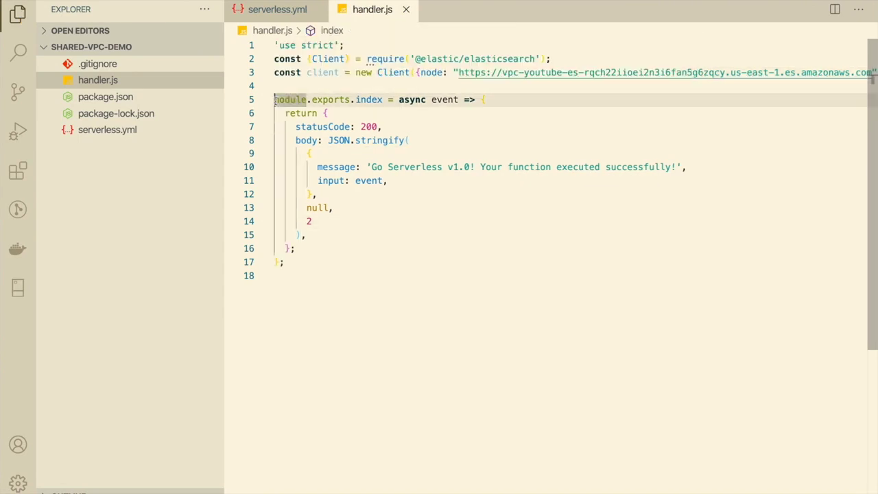
key(Return)
key(Return)
key(Return)
key(Up)
key(Up)
key(Up)
Declare const IndexData as an empty async arrow function above module.exports.index
text(const )
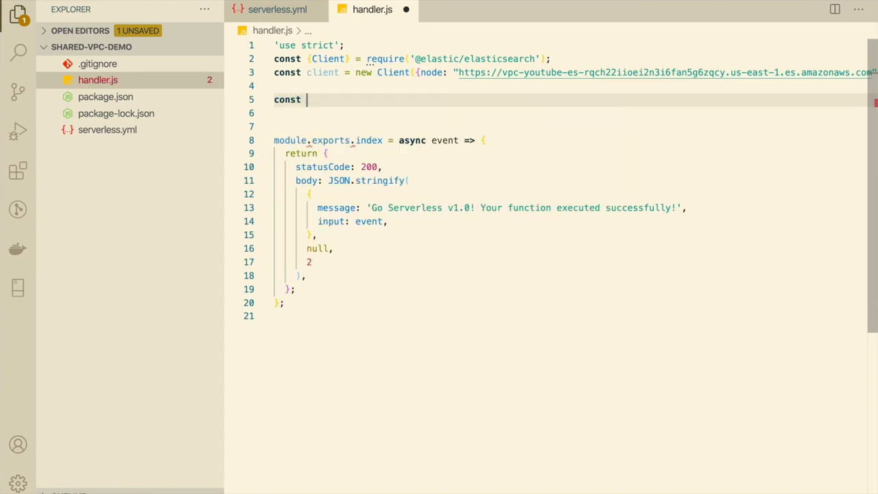
text(INde)
key(BackSpace)
key(BackSpace)
key(BackSpace)
text(ndex)
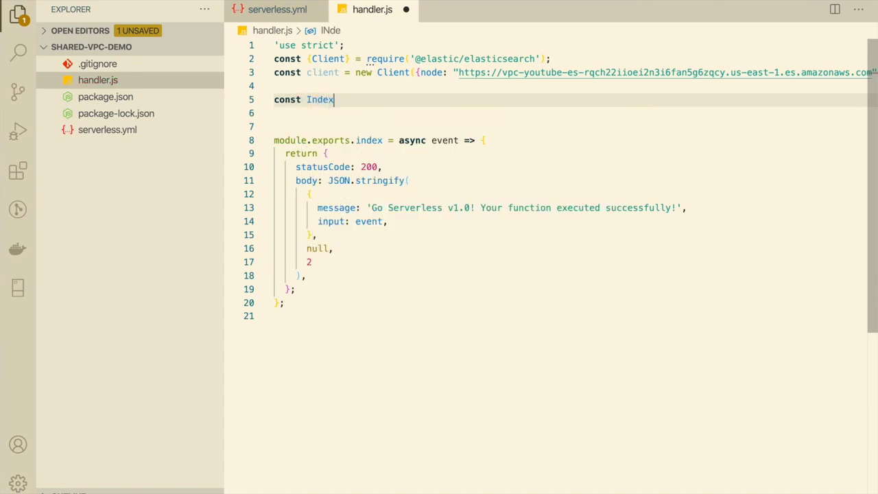
text(Data = )
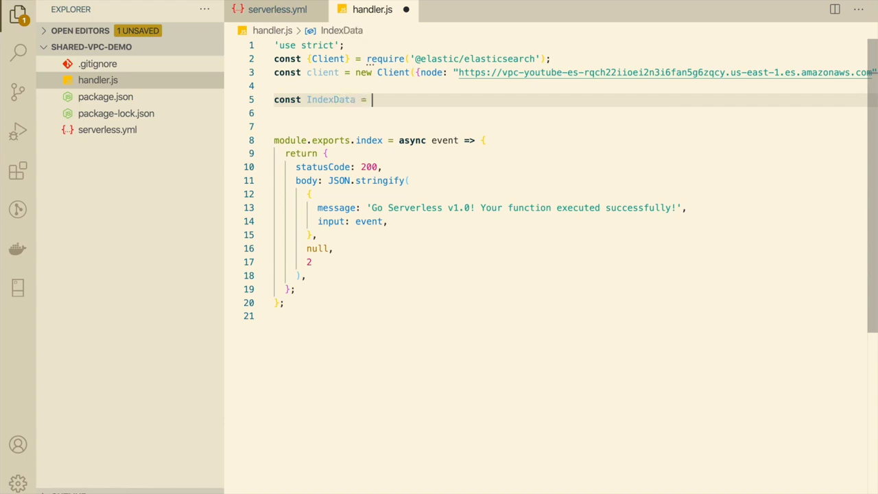
text(() => {)
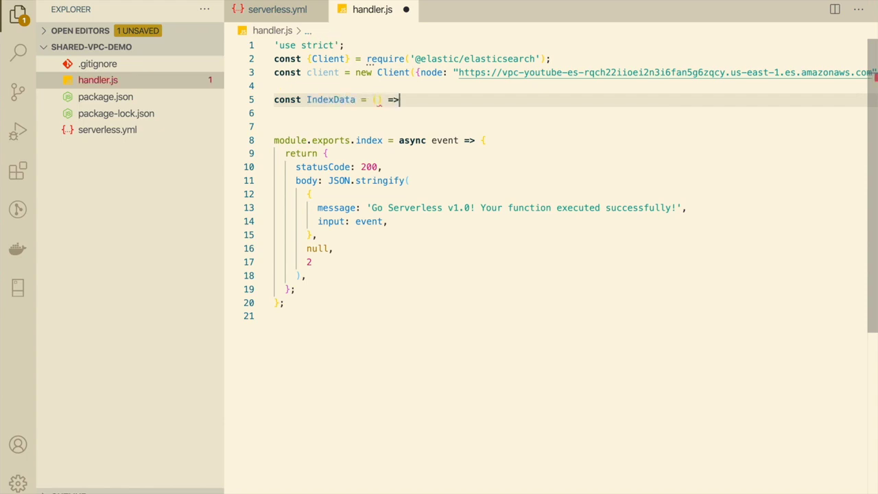
key(Return)
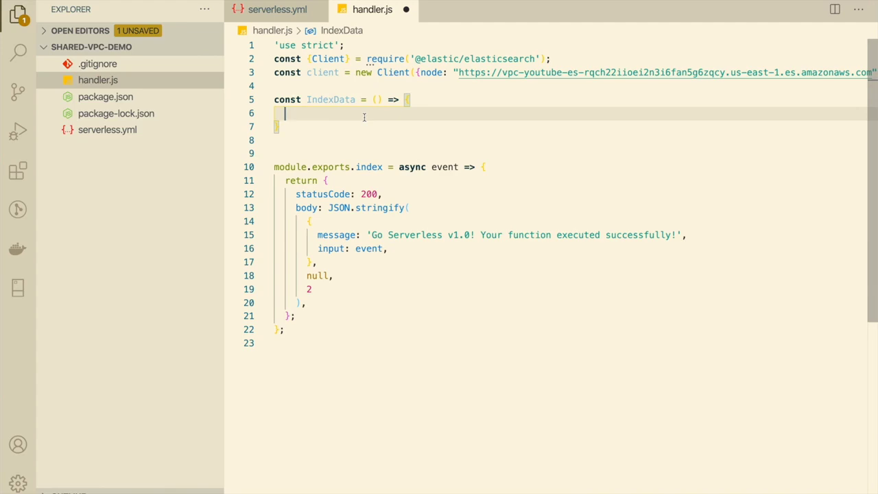
click(374, 96)
text(async)
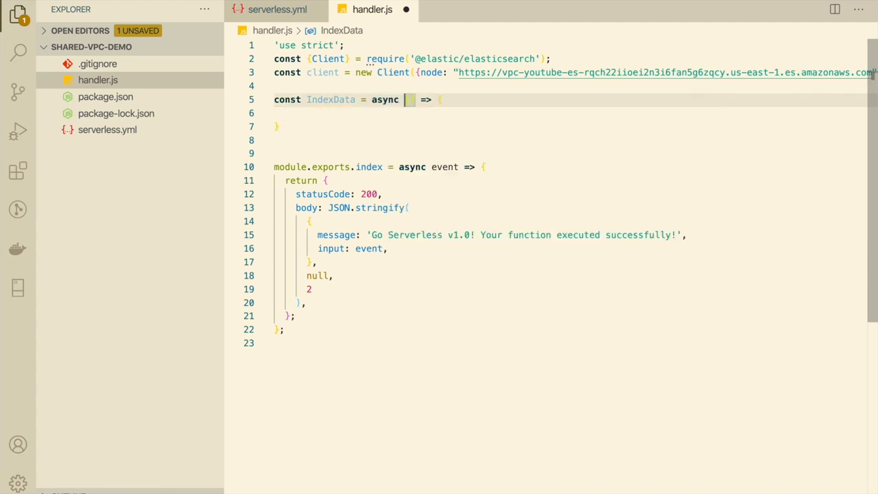
Add an awaited client.index call in IndexData for 'production-quotes' with character 'Ned Stark', quote 'Winter is coming.' and stage 'production', and format handler.js
click(305, 116)
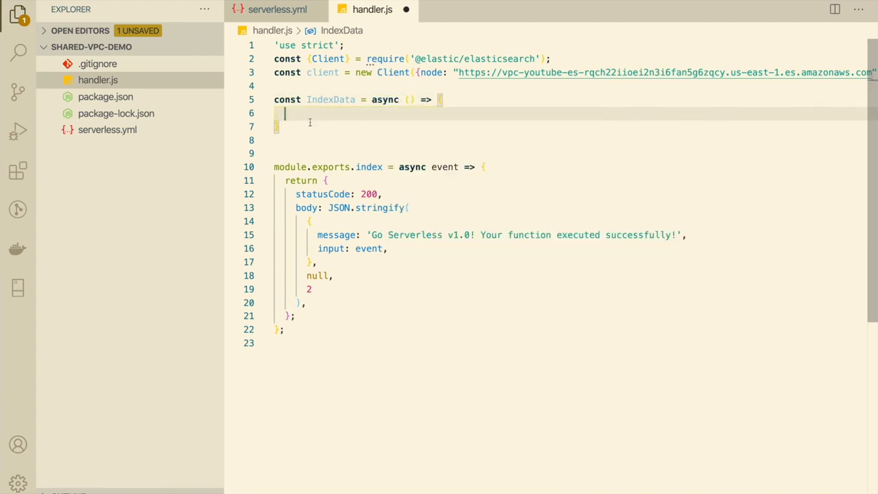
text(// Let's start by indexing some data await client.index({   index: 'production-quotes',   body: {     character: 'Ned Stark',     quote: 'Winter is coming.',     stage: 'production'   } }))
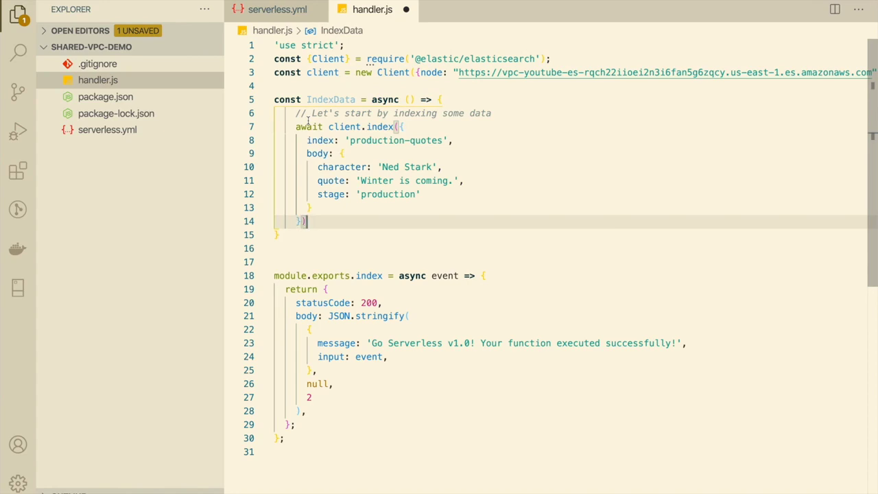
key(super+shift+p)
key(Return)
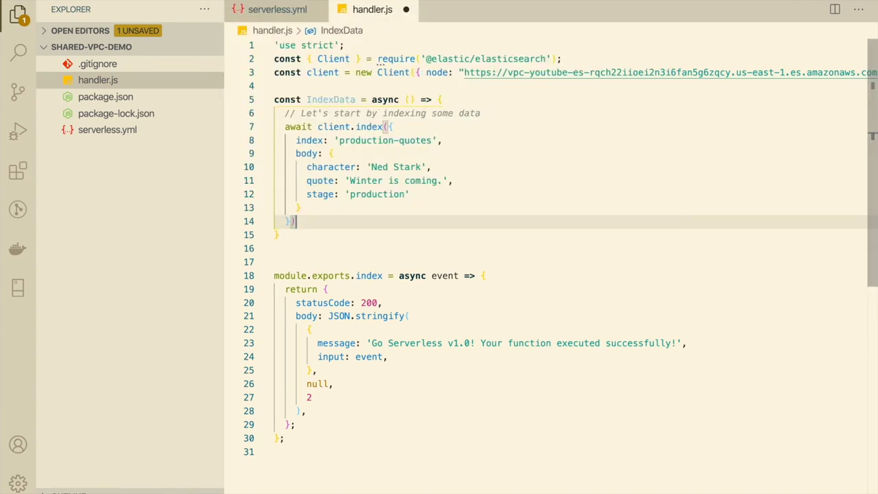
Examine the client.index call: its method, index name and the character, quote and stage fields of the body
drag(223, 114, 184, 114)
click(387, 203)
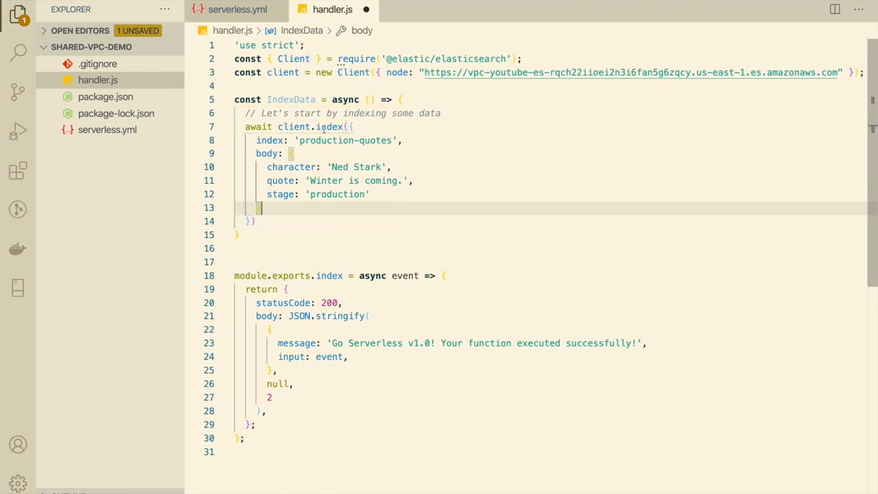
click(317, 127)
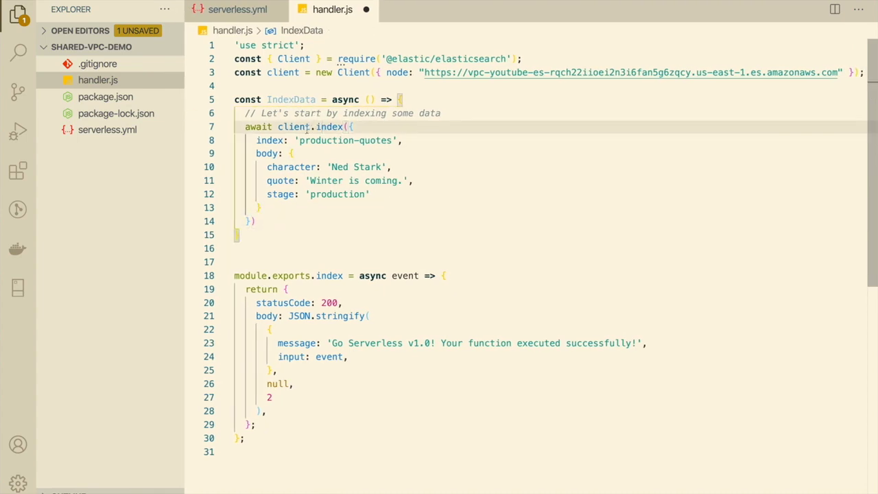
click(447, 246)
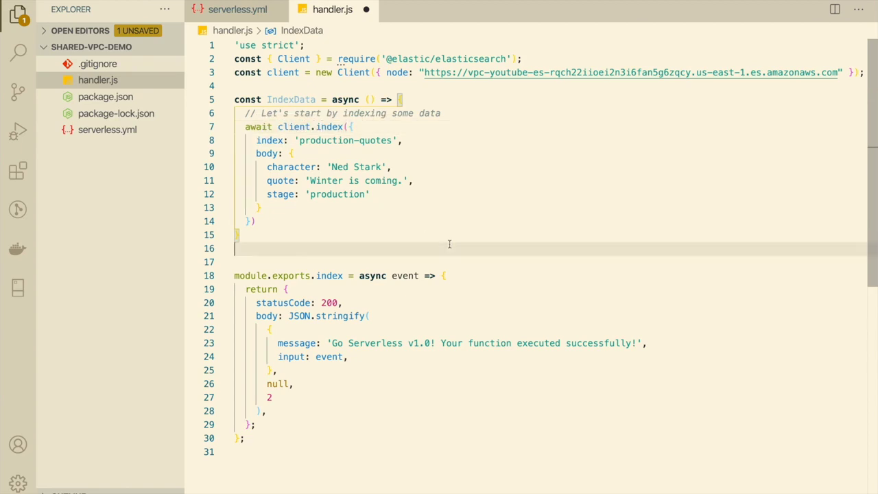
click(300, 126)
double_click(339, 127)
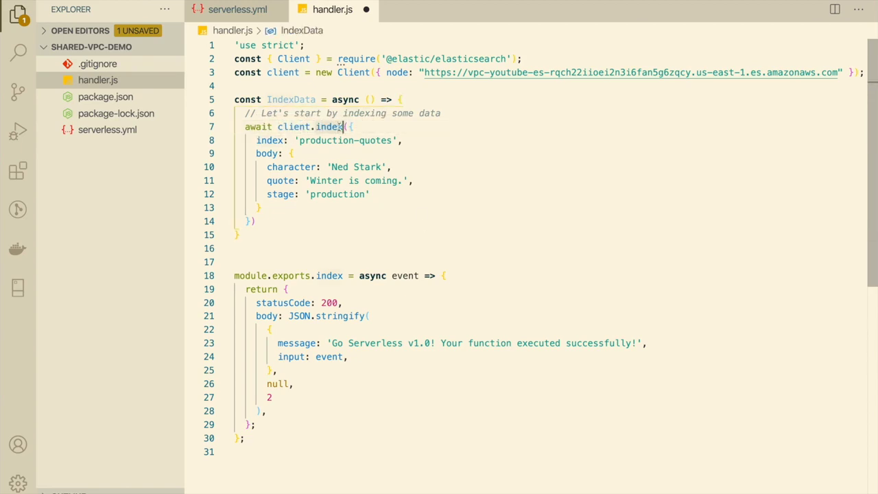
drag(300, 140, 392, 140)
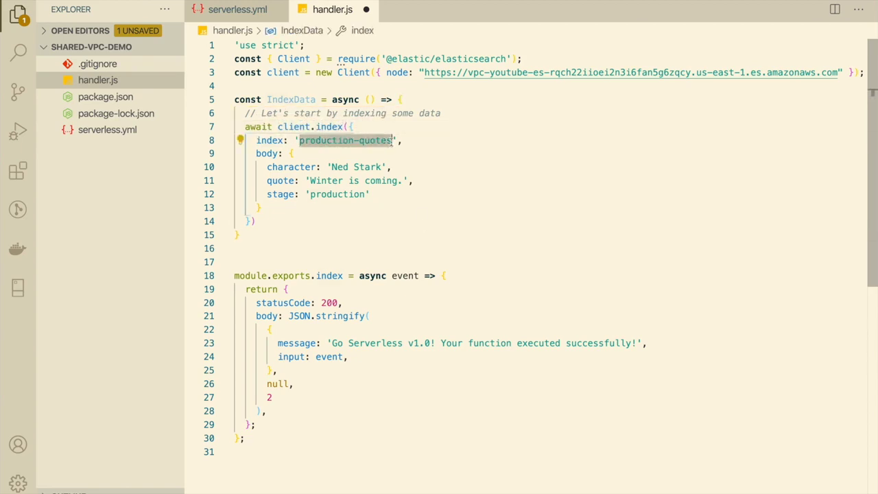
click(294, 153)
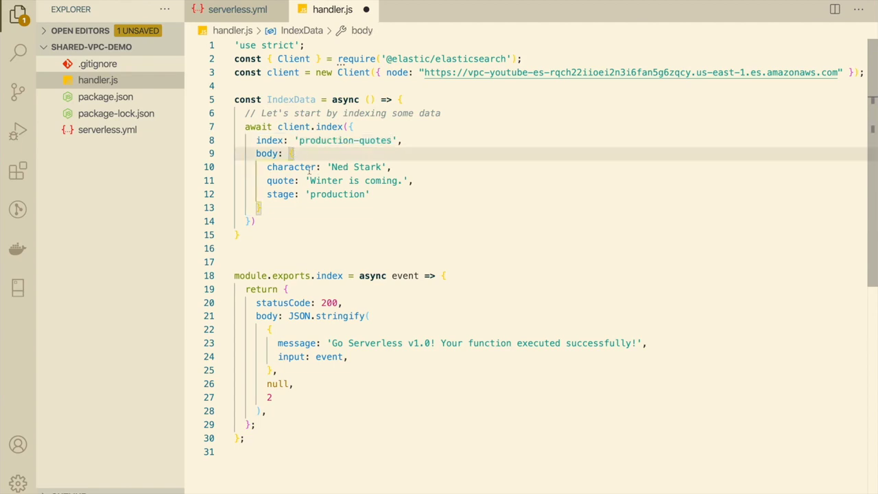
click(296, 168)
double_click(296, 168)
double_click(288, 182)
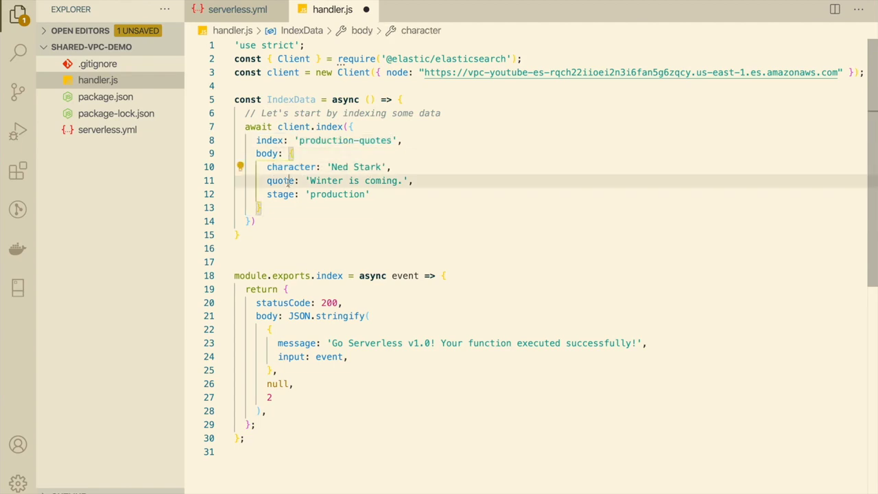
double_click(283, 195)
double_click(342, 195)
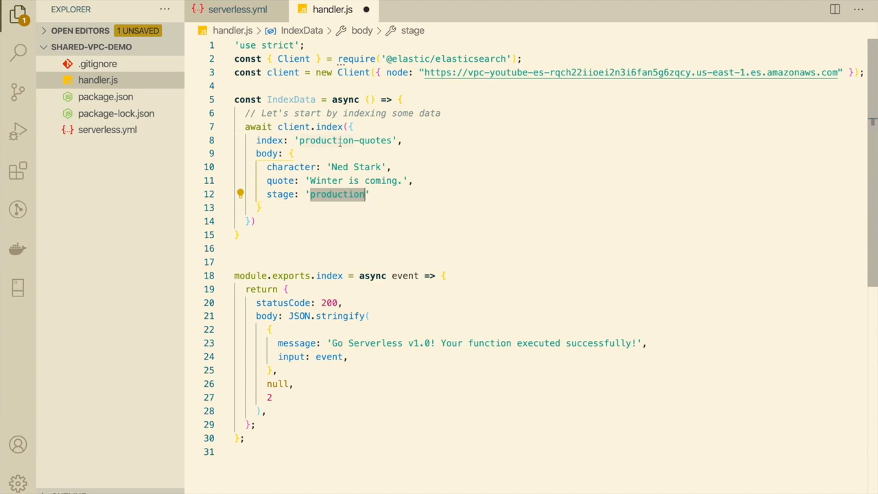
Add a commented, aligned await client.indices.refresh({ index: 'production-quotes' }) call below the client.index call
click(268, 220)
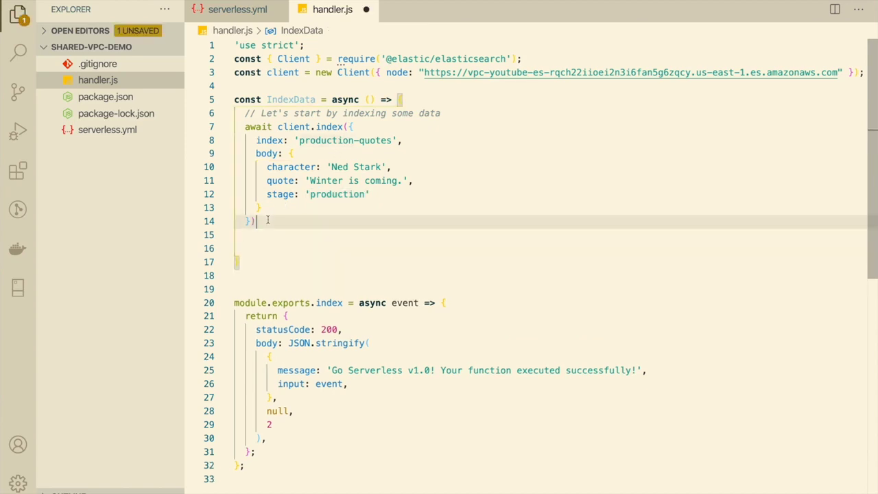
key(Return)
key(Return)
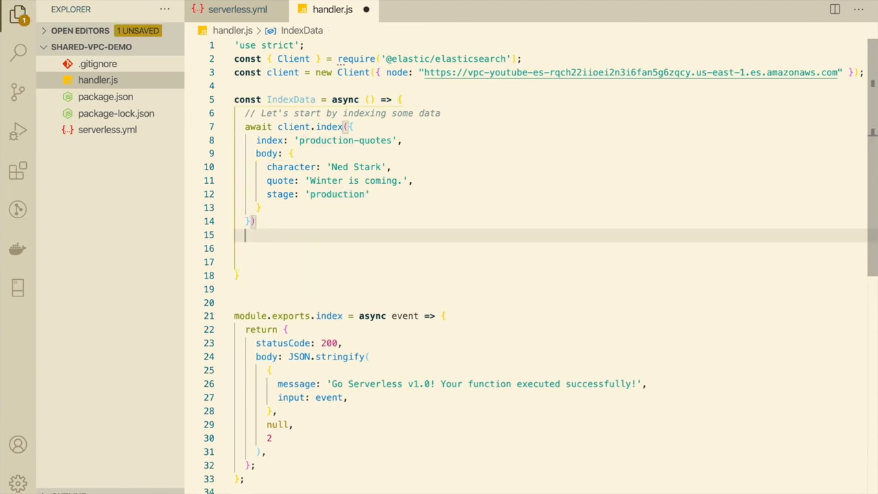
text(// here we are forcing an index refresh, otherwise we will not // get any result in the consequent search await client.indices.refresh({ index: 'production-quotes' }))
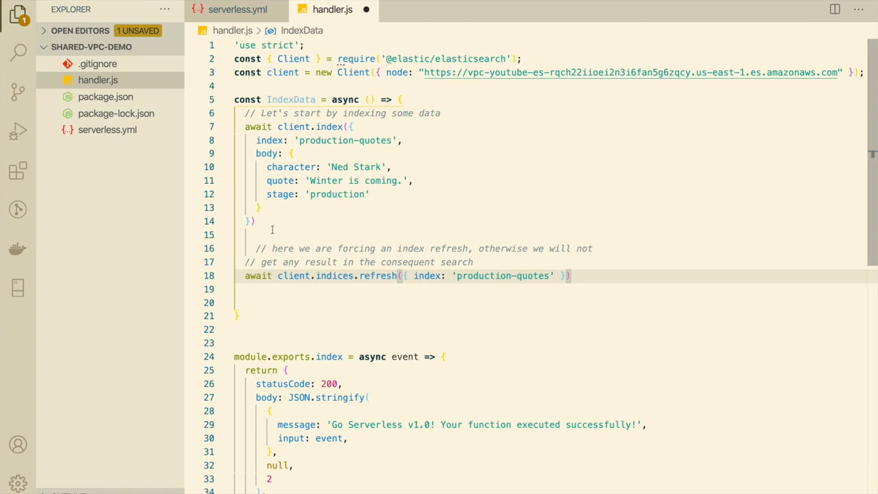
click(257, 248)
key(BackSpace)
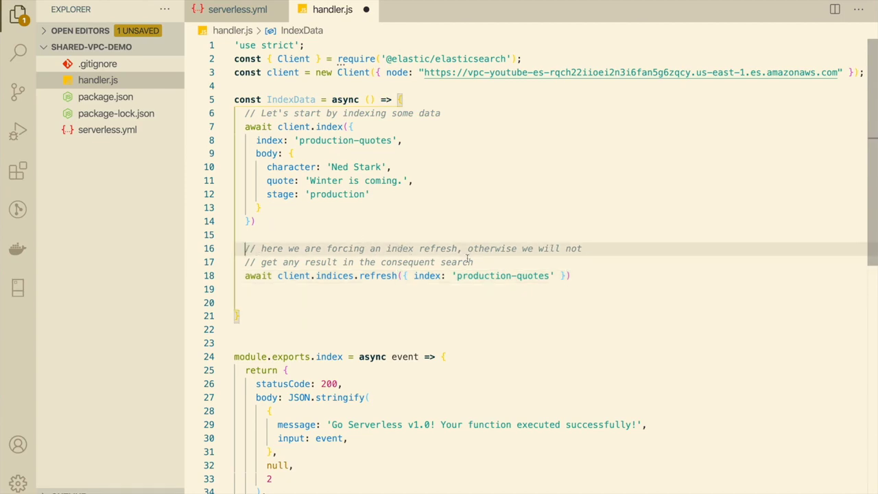
double_click(378, 275)
Add const { body } = await client.search on 'production-quotes' with match { stage: 'production' } below the refresh call, and format the file
click(583, 277)
key(Return)
key(Return)
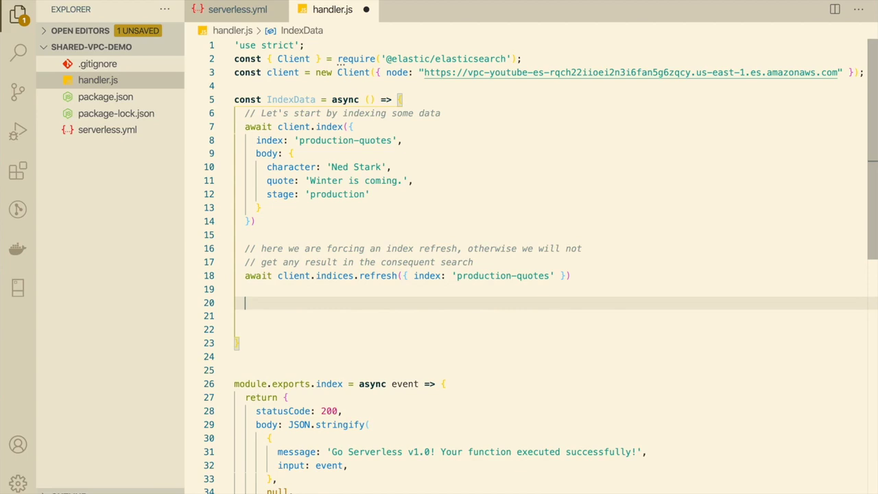
text(// Let's search! const { body } = await client.search({   index: 'production-quotes',   body: {     query: {       match: { stage: 'production' }     }   } }))
key(super+shift+p)
key(Return)
Examine the search call's body result, index and match query, comparing its stage condition with the indexed document's stage field
click(328, 326)
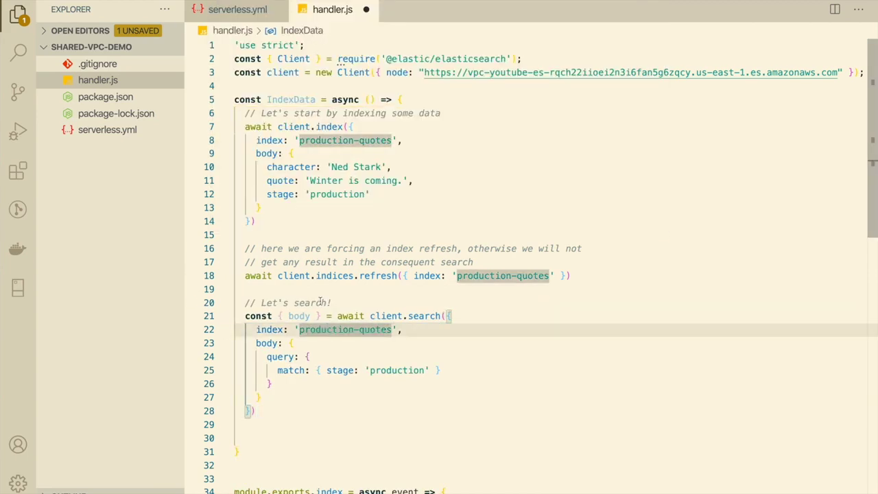
double_click(320, 303)
click(294, 318)
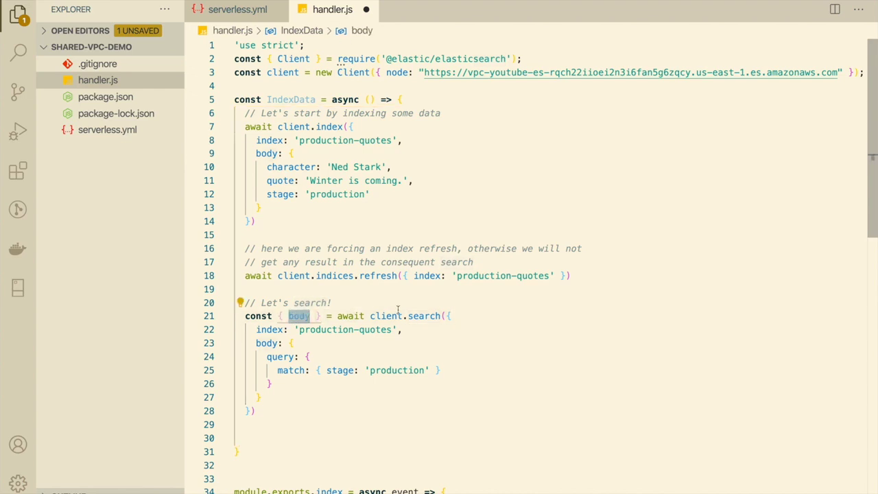
click(439, 316)
click(313, 330)
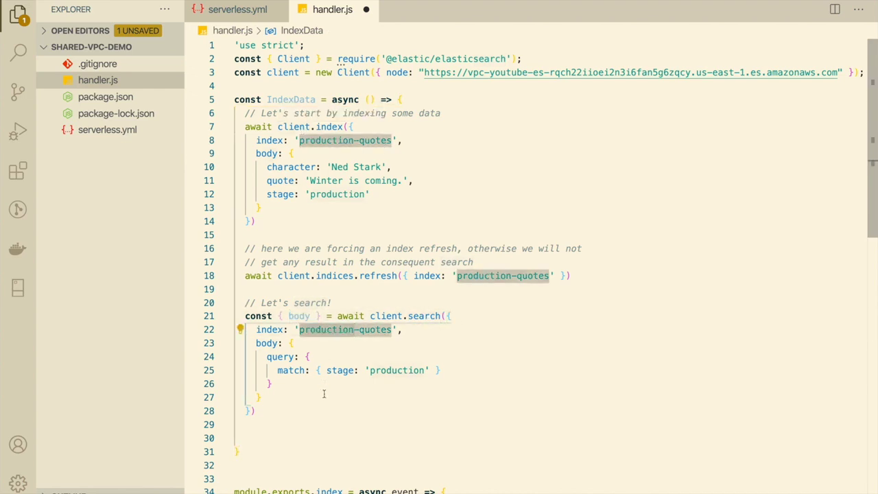
click(295, 359)
click(293, 371)
click(338, 371)
double_click(338, 371)
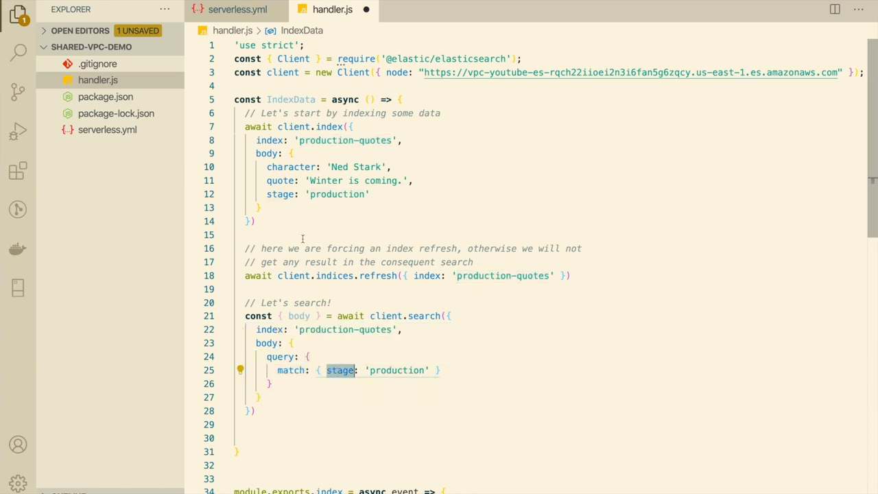
double_click(280, 194)
double_click(328, 195)
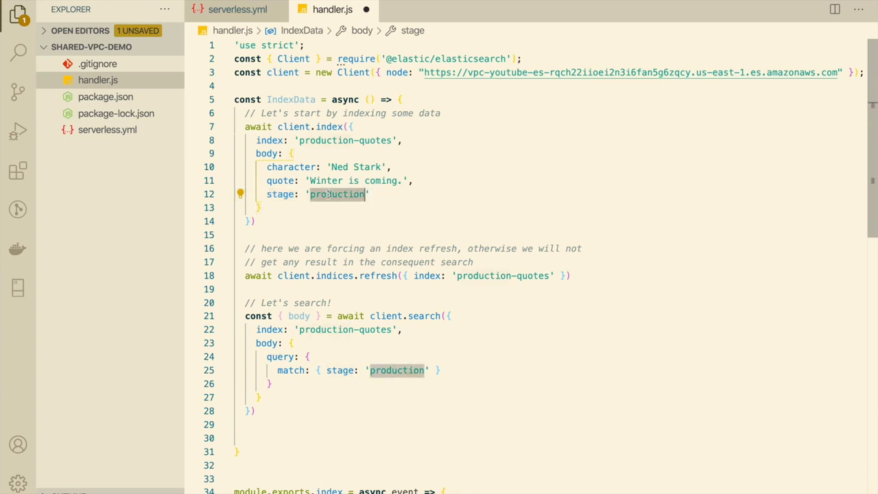
Change the search query's match condition to quote: 'winter'
double_click(336, 370)
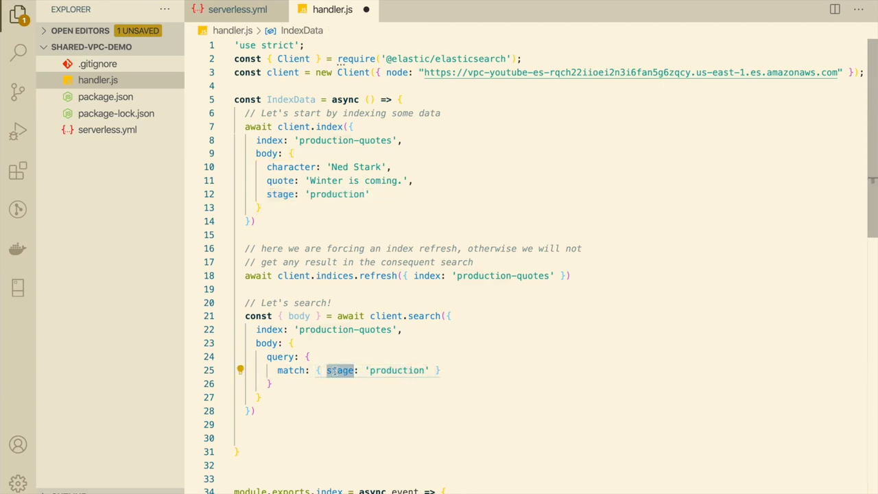
text(quote)
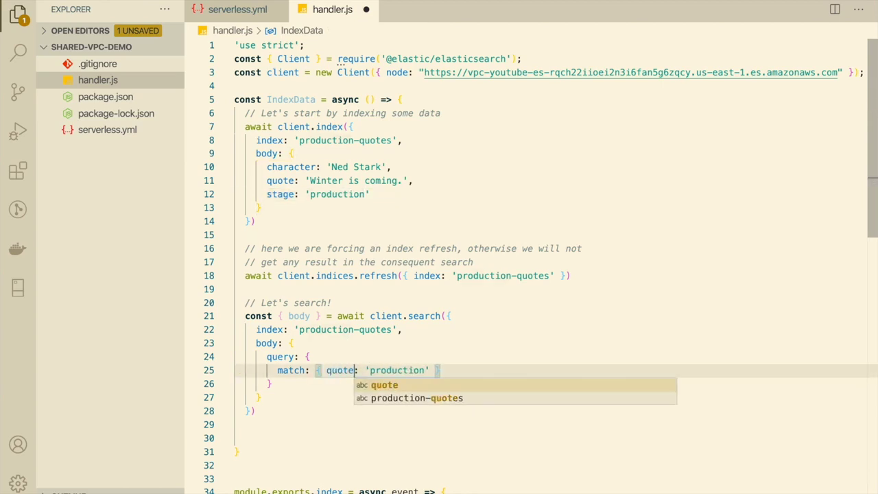
double_click(402, 371)
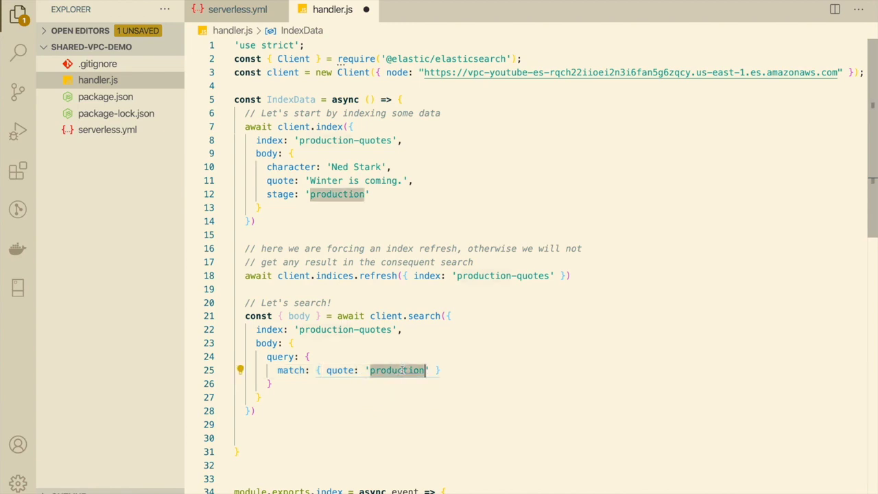
text(winter)
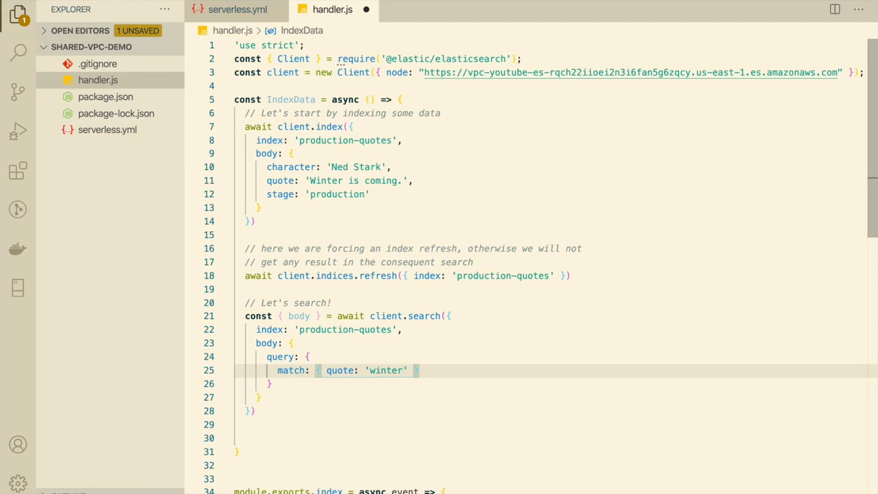
Replace the search query's match condition with character: 'Ned'
key(BackSpace)
key(BackSpace)
key(BackSpace)
key(BackSpace)
key(BackSpace)
key(BackSpace)
double_click(338, 371)
text(character: 'Ned)
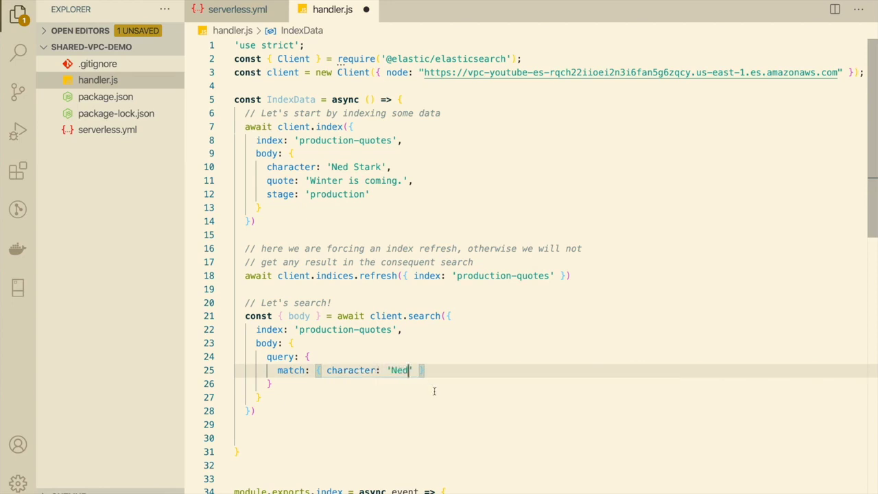
Set the search query's match condition back to stage: 'production'
click(434, 390)
double_click(350, 370)
text(stage)
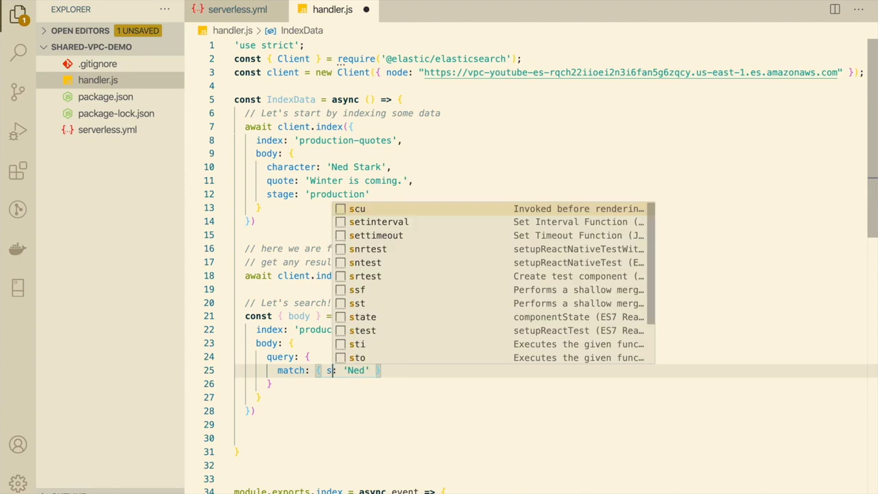
double_click(376, 369)
text(production)
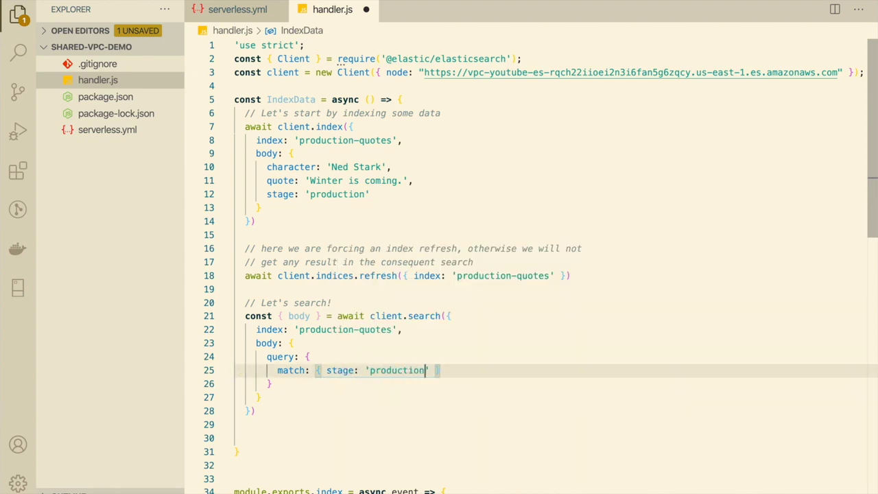
Return body.hits.hits at the end of the IndexData function, remove the surplus blank lines and save handler.js
click(449, 382)
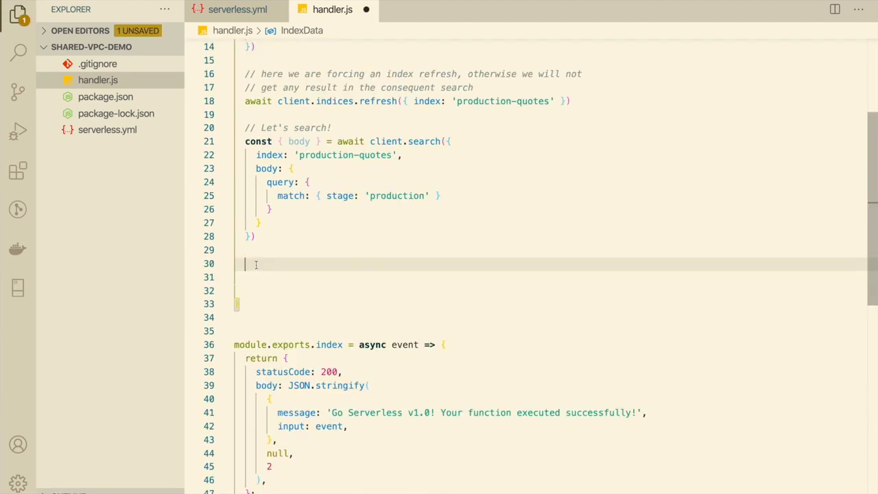
click(271, 293)
key(BackSpace)
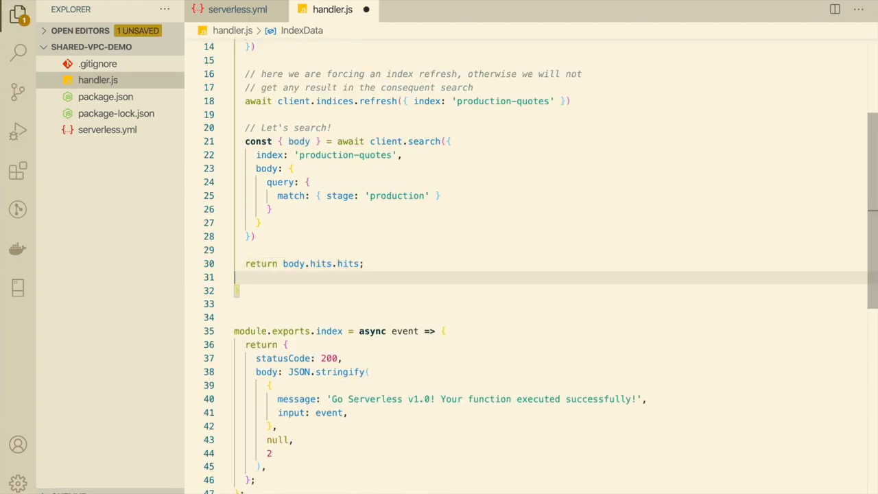
key(BackSpace)
key(super+s)
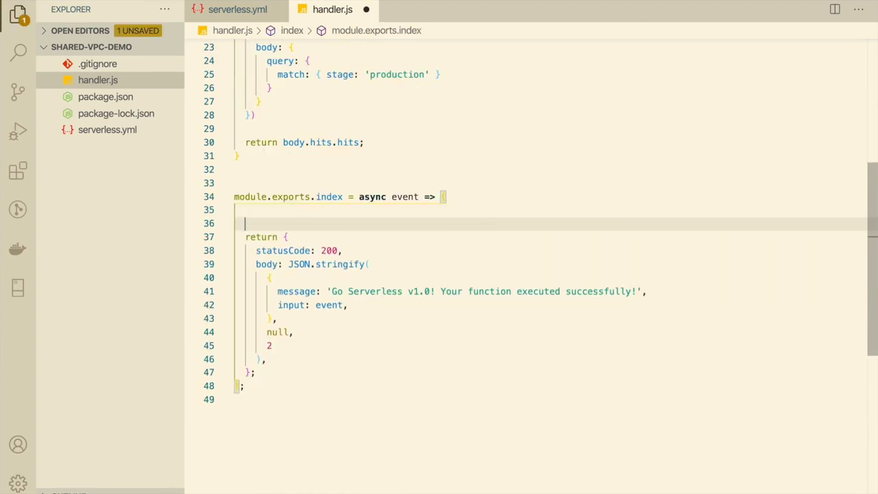
Add const result = await IndexData(); before the return statement in the exported index handler
key(Up)
key(Down)
text(const)
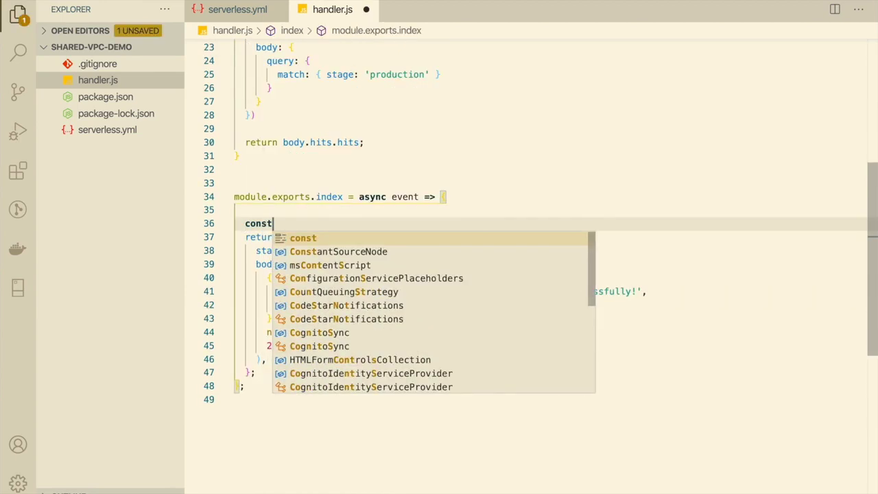
text( result = w)
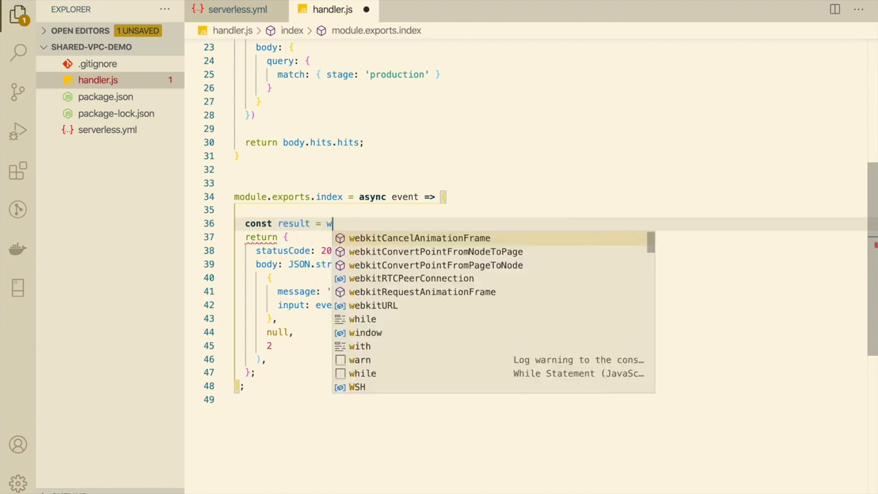
key(BackSpace)
text(await )
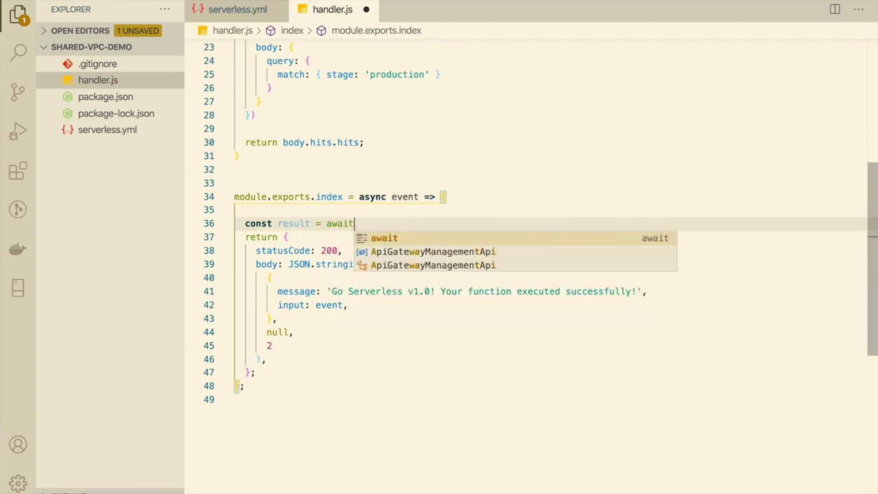
text(inde)
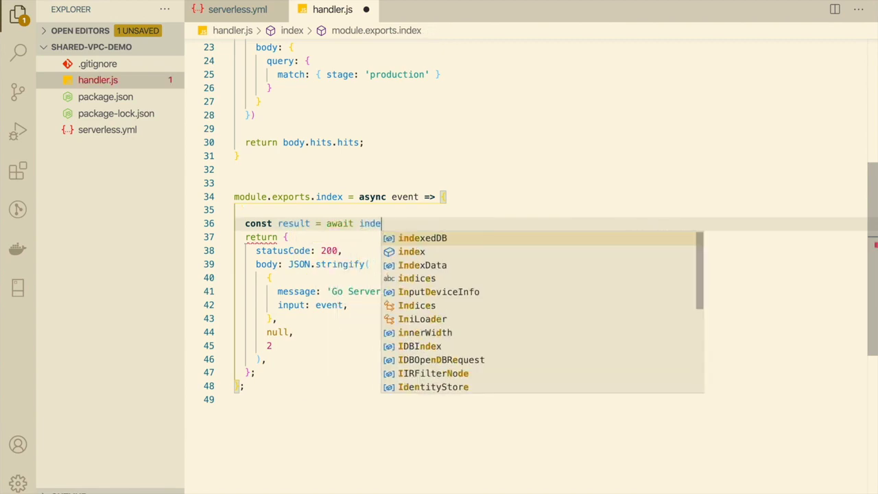
text(xD)
key(Return)
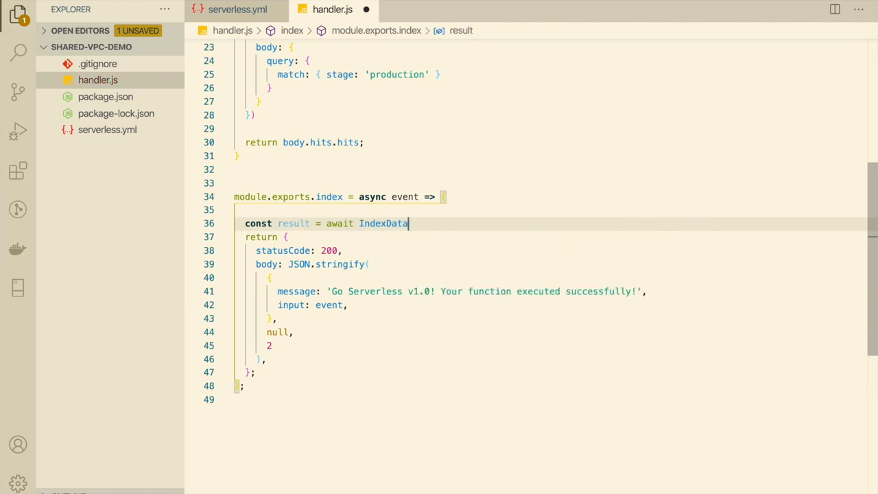
text(();)
Rename the IndexData function to indexData in both its declaration and its call
scroll(535, 261, up, 7)
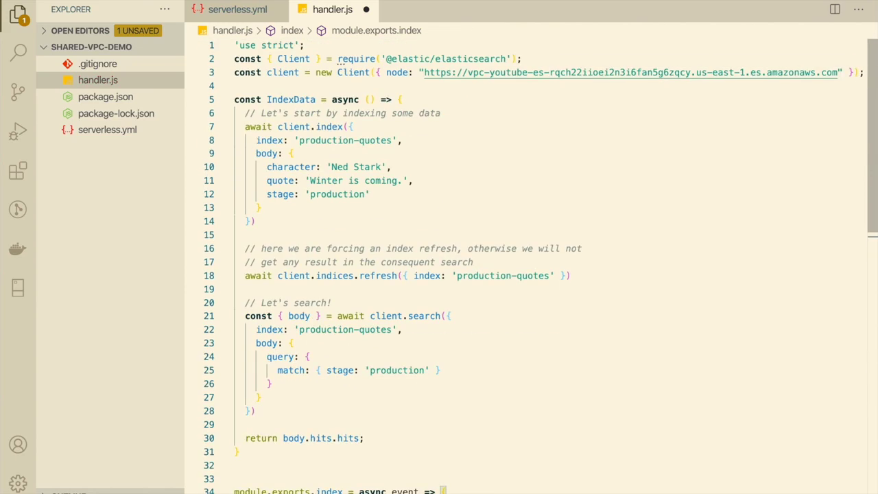
double_click(269, 99)
text(indexData)
scroll(369, 254, down, 4)
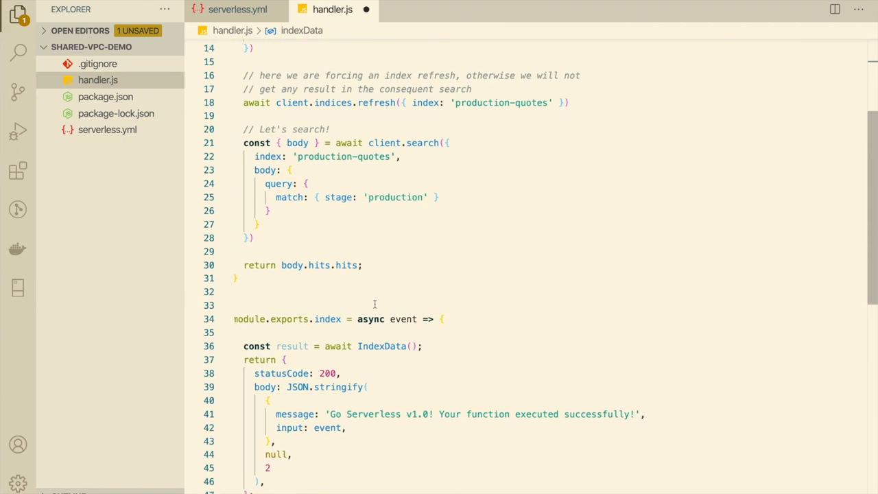
click(363, 339)
click(364, 346)
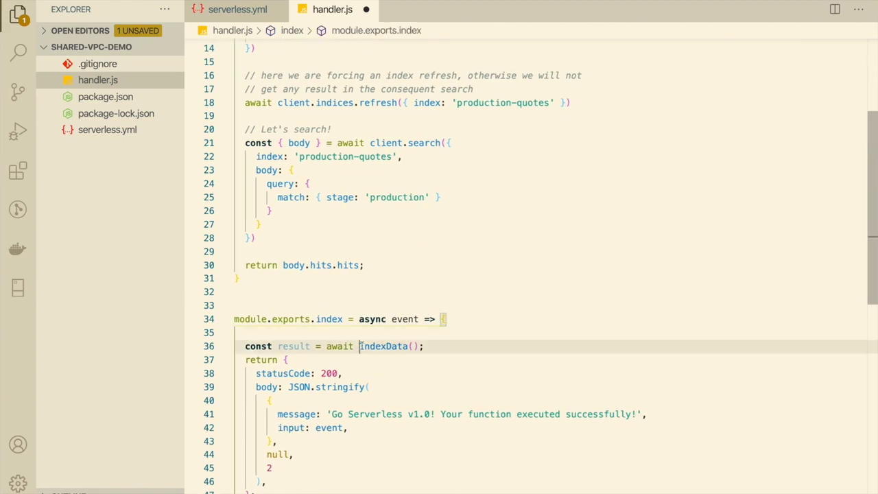
key(BackSpace)
text(i)
Separate the indexData call from the return with a blank line and make result the response message, dropping the input field
click(463, 349)
key(Return)
scroll(398, 352, down, 4)
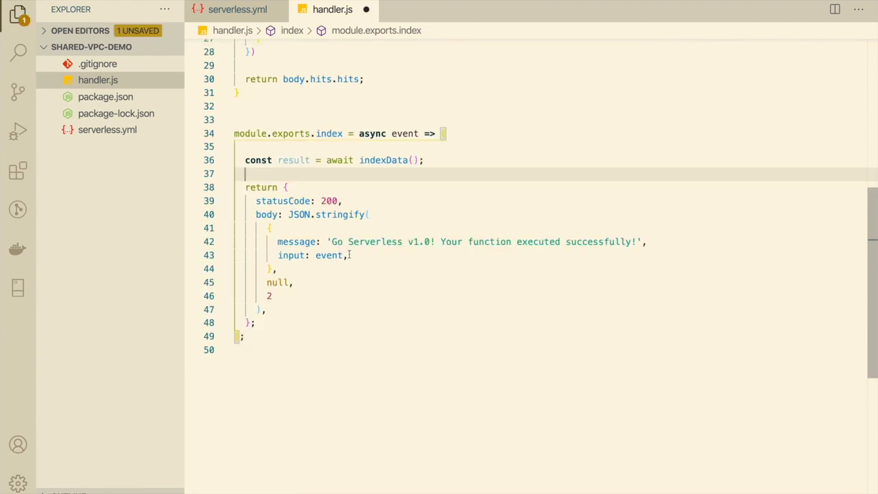
drag(350, 254, 331, 244)
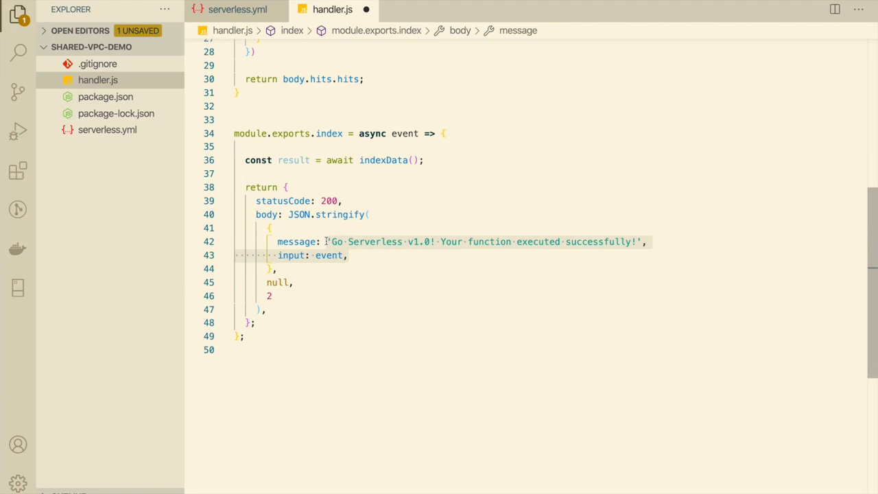
key(BackSpace)
text(resu)
key(Return)
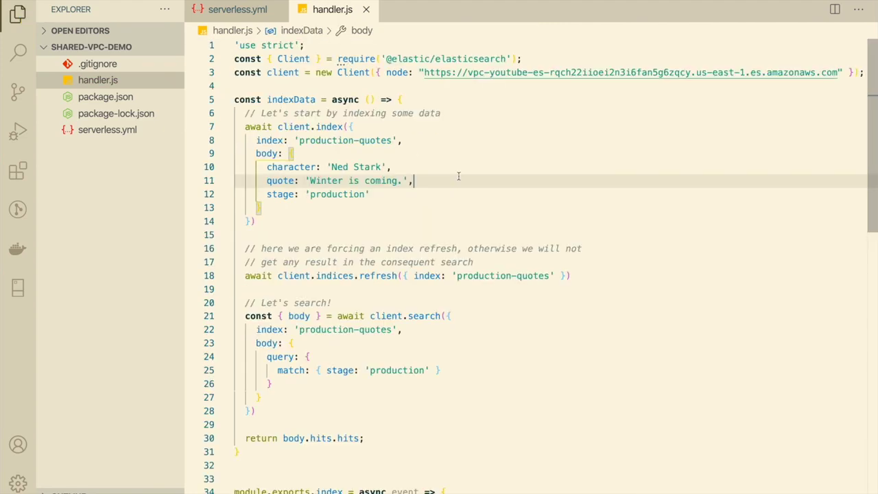
key(ctrl+grave)
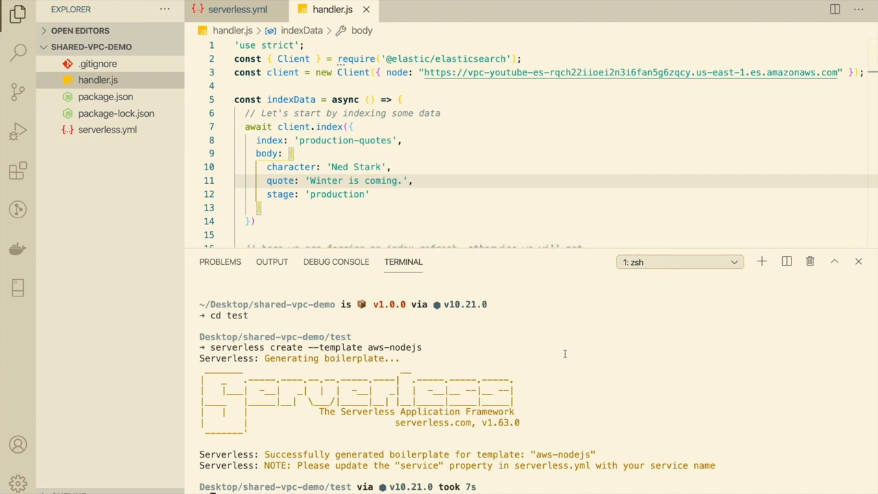
key(ctrl+l)
text(npm i @elastic/)
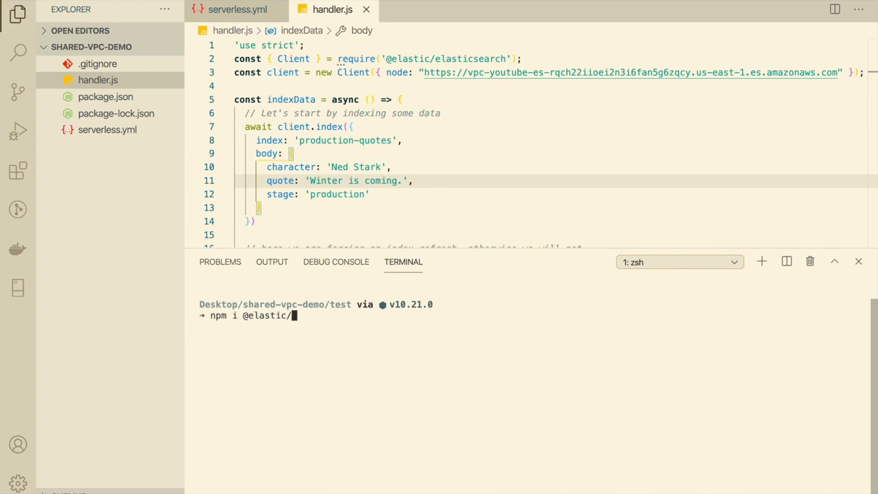
text(elasticsearch)
key(Return)
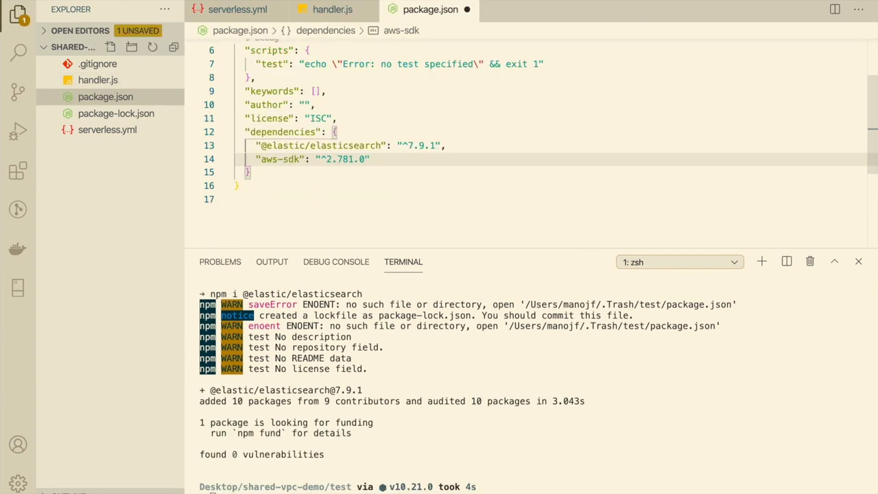
key(super+s)
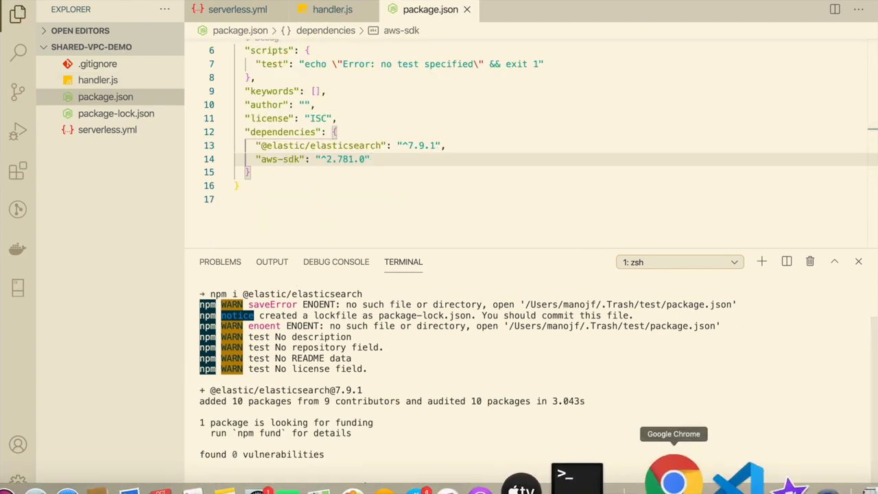
Switch to the AWS console in Chrome and open the list of IAM users
click(673, 475)
click(86, 37)
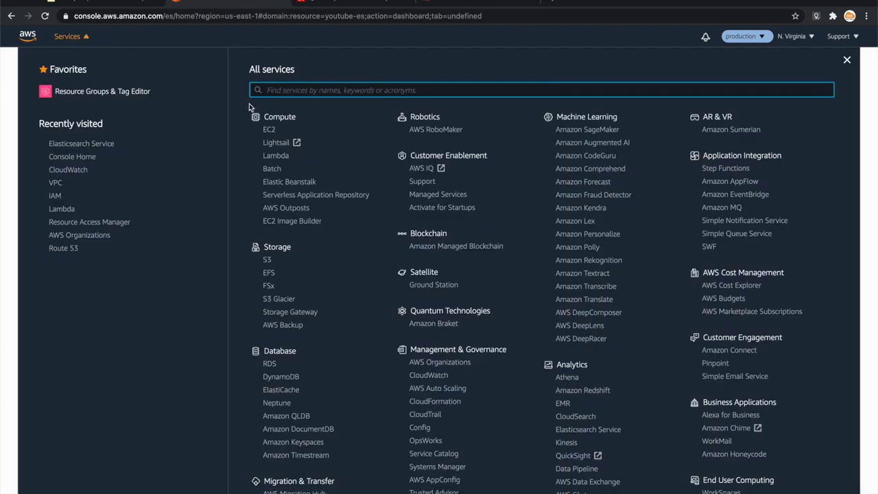
text(iam)
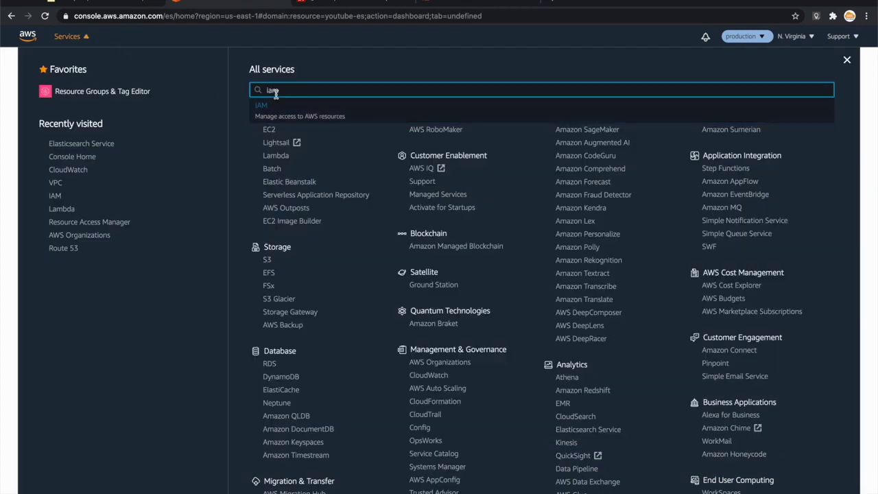
click(269, 110)
click(35, 152)
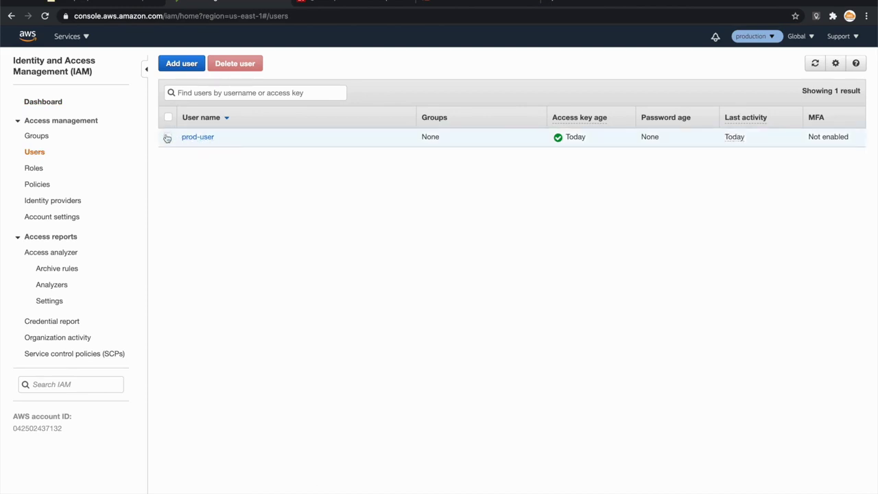
click(167, 139)
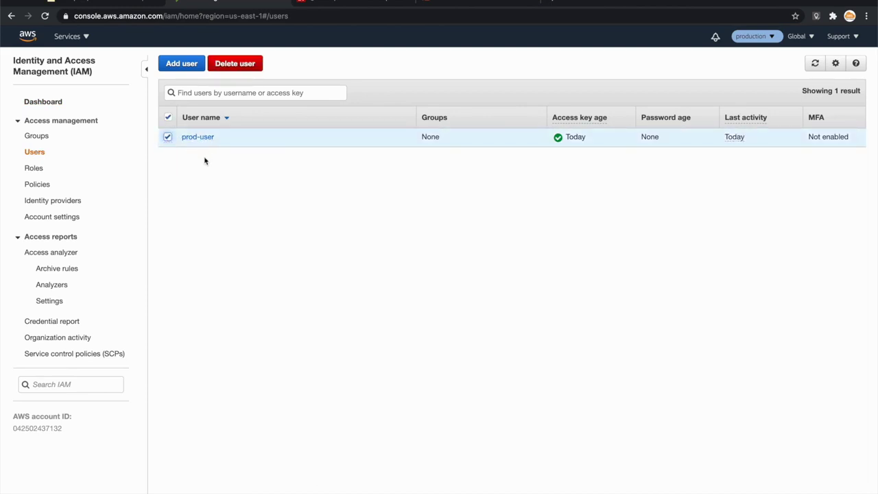
click(168, 139)
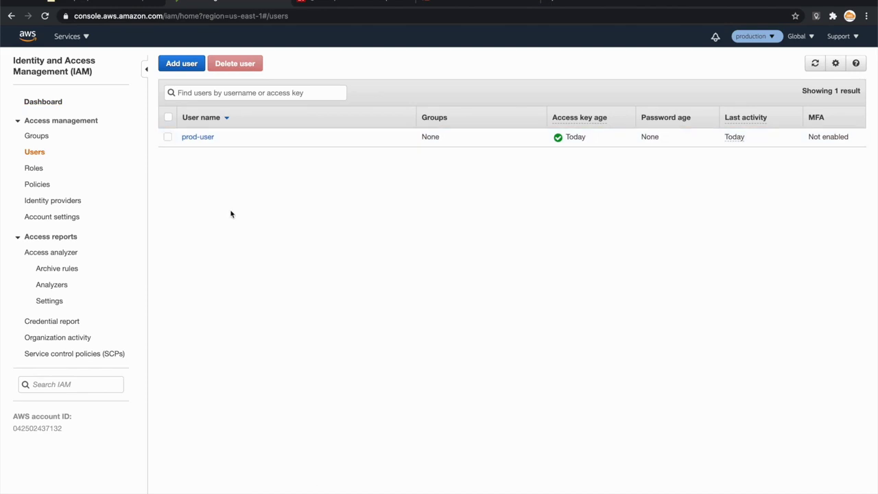
Start adding an IAM user named my-user with programmatic access and continue to its permissions
click(182, 64)
click(357, 148)
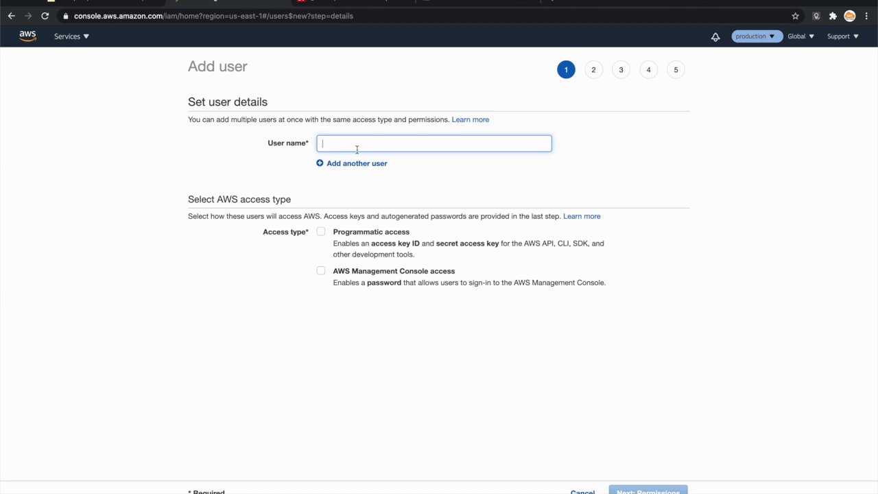
text(my-user)
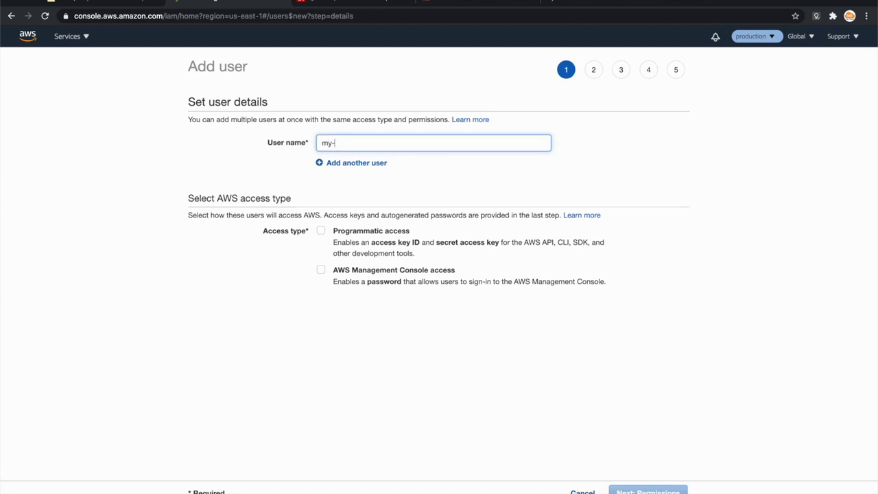
click(321, 232)
click(633, 491)
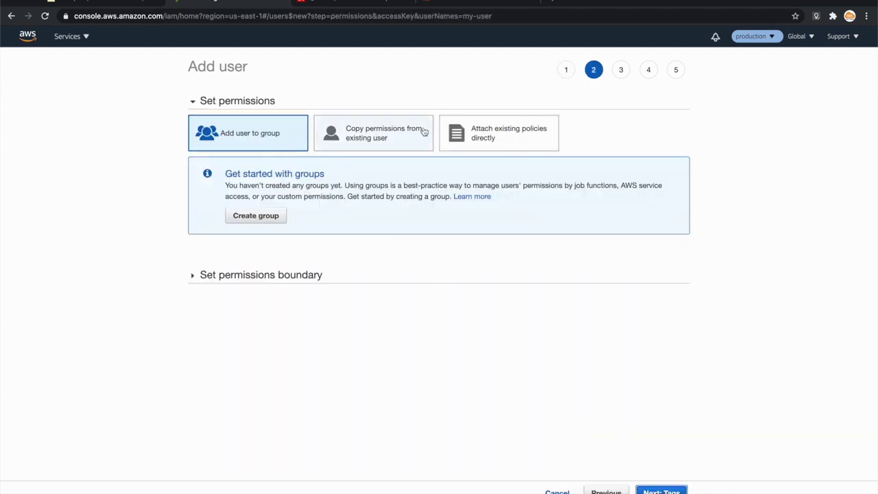
Attach the existing AdministratorAccess policy directly to my-user, continue to the review and cancel the user creation
click(492, 142)
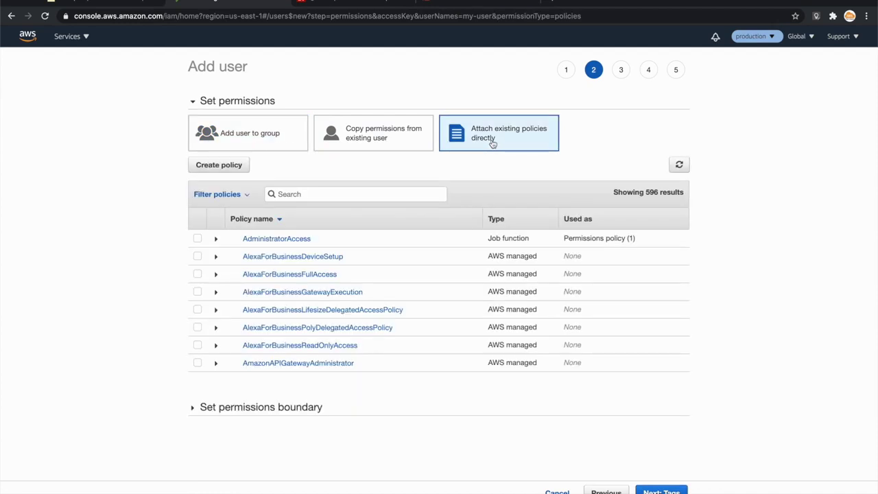
click(197, 239)
click(658, 490)
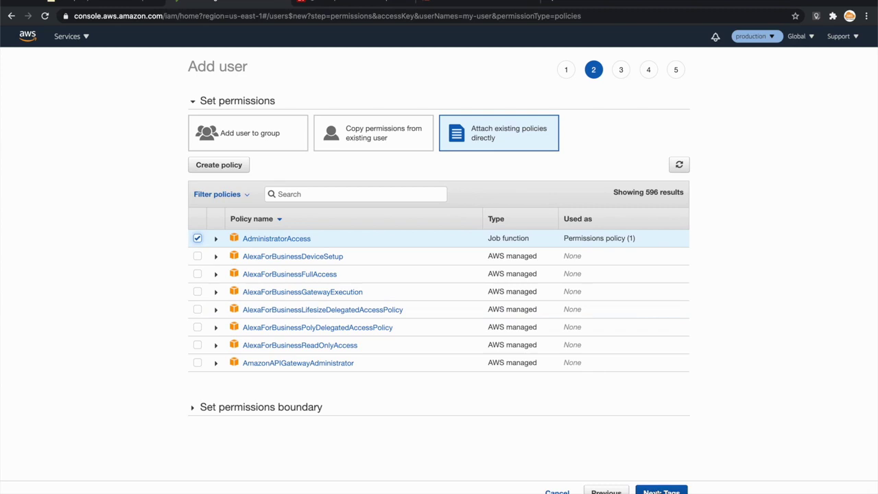
click(660, 490)
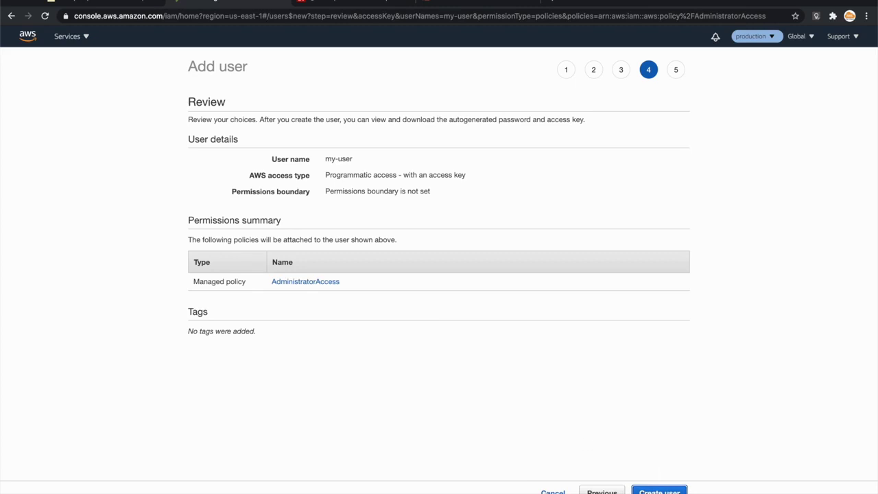
click(553, 491)
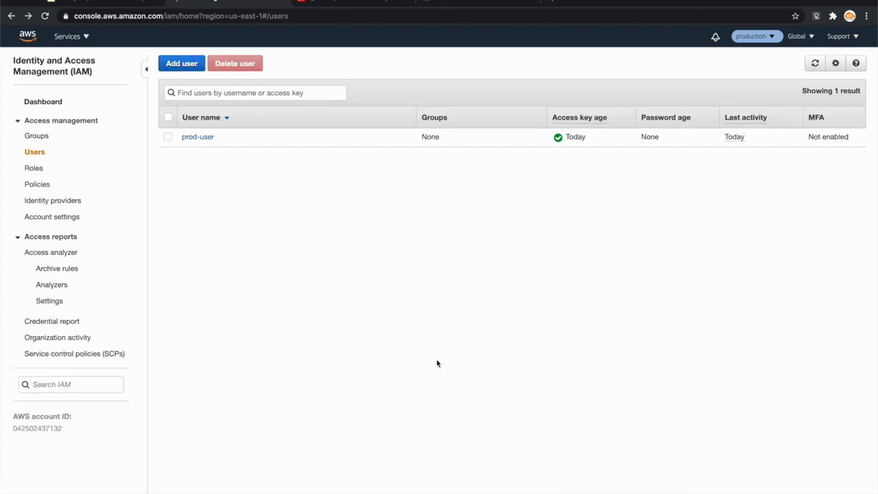
Examine the Serverless documentation's config credentials command, its provider option and the example that configures the default profile
click(208, 141)
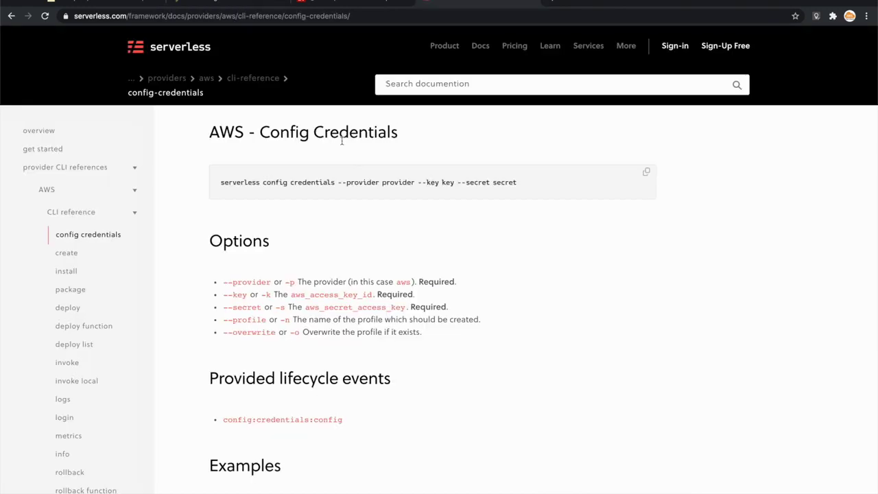
scroll(341, 183, up, 5)
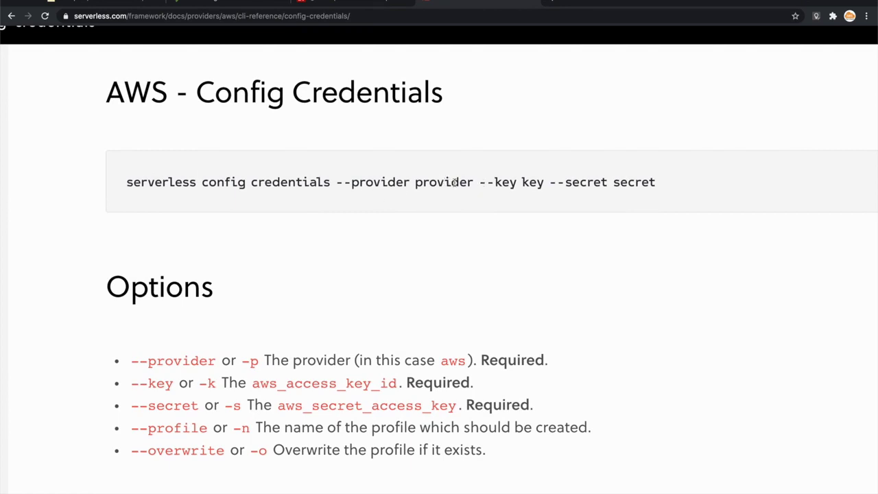
double_click(438, 184)
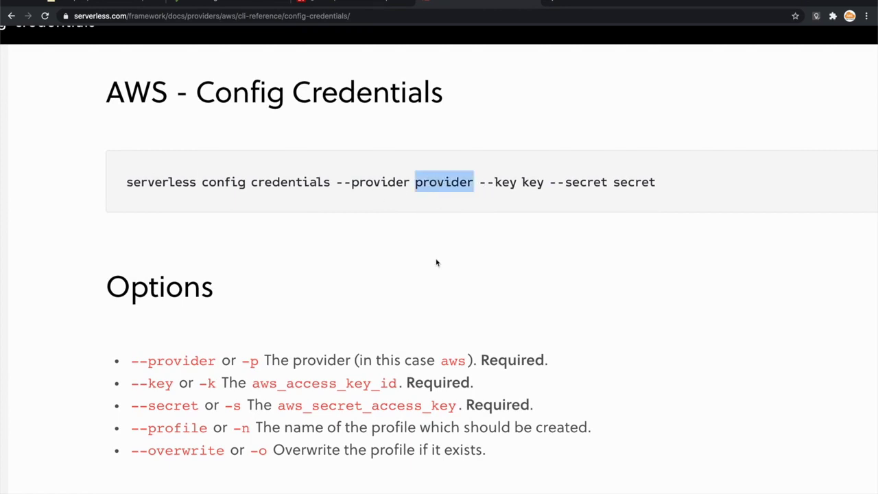
scroll(437, 260, down, 5)
scroll(436, 258, down, 3)
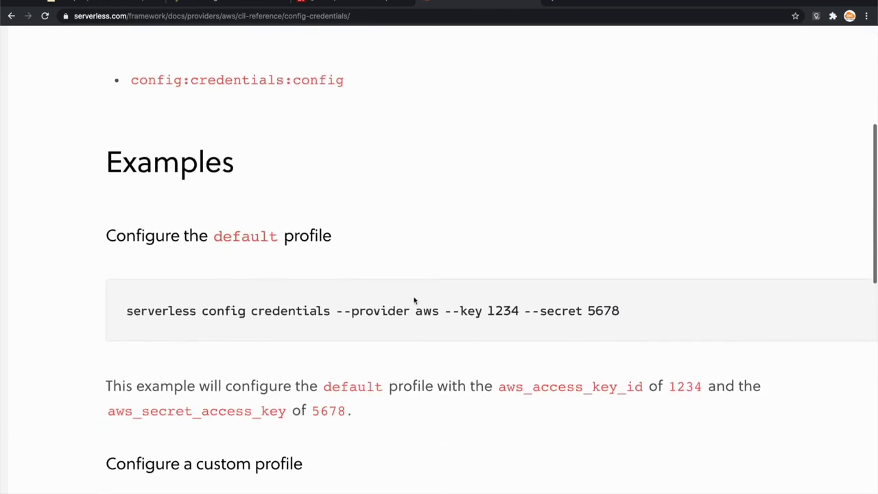
double_click(425, 312)
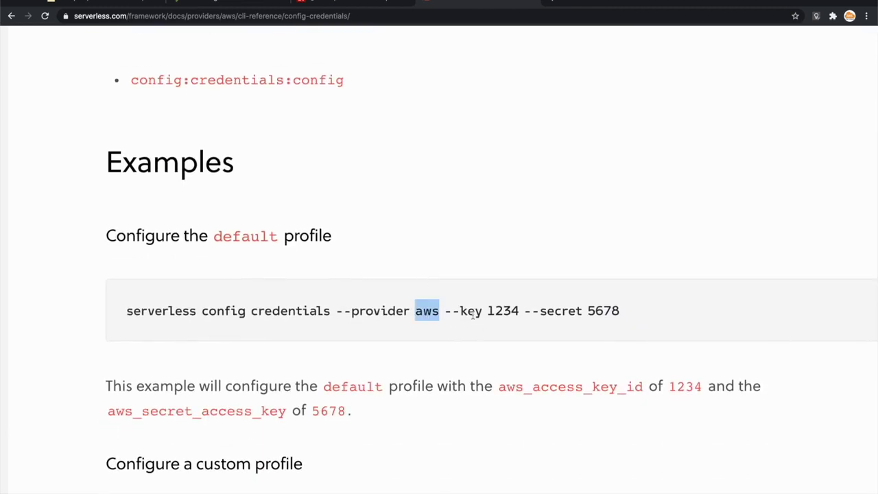
Examine the key and secret options in the documentation's default-profile credentials command
double_click(501, 311)
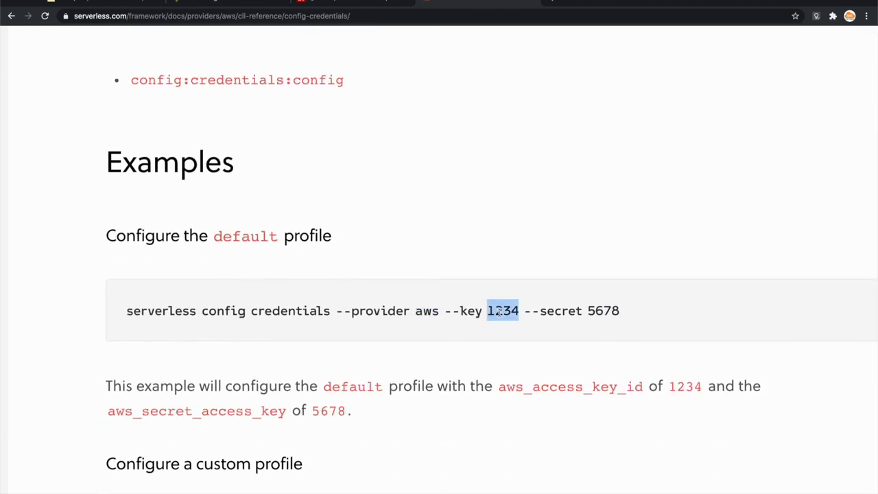
double_click(596, 311)
drag(124, 315, 580, 334)
Switch to VS Code and deploy the service to the prod stage with sls deploy --stage prod
key(super+Tab)
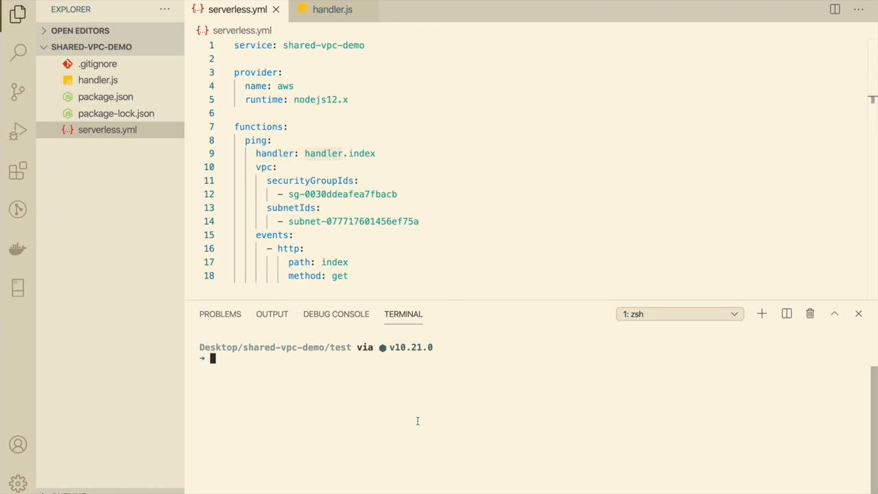
text(sls deploy --stage )
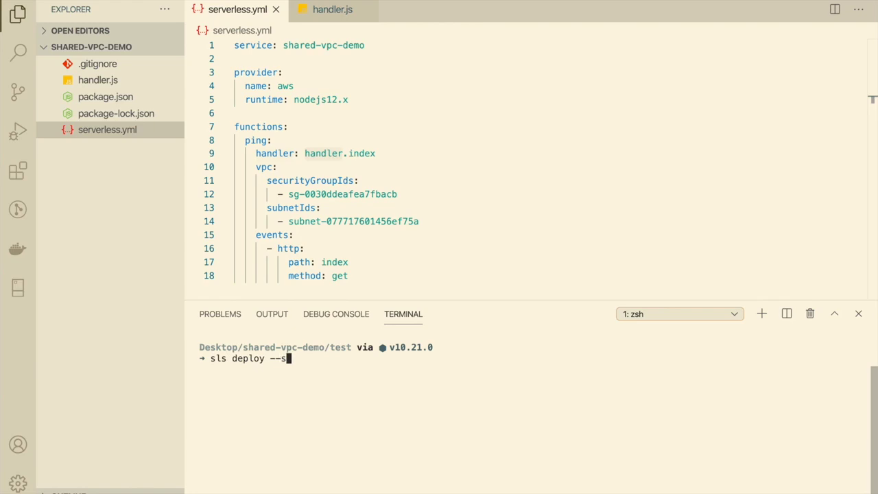
text(prod)
key(Return)
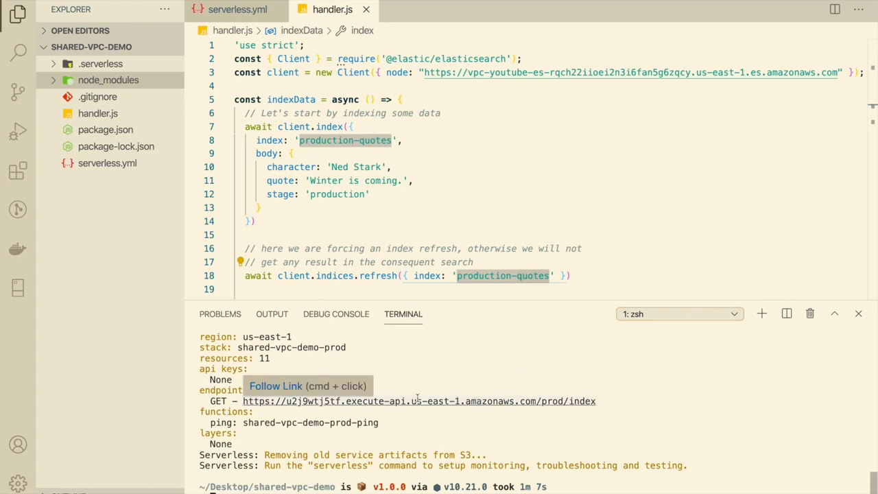
Open the deployed prod/index endpoint in the browser and inspect the quote entries in its JSON response
click(295, 389)
click(570, 49)
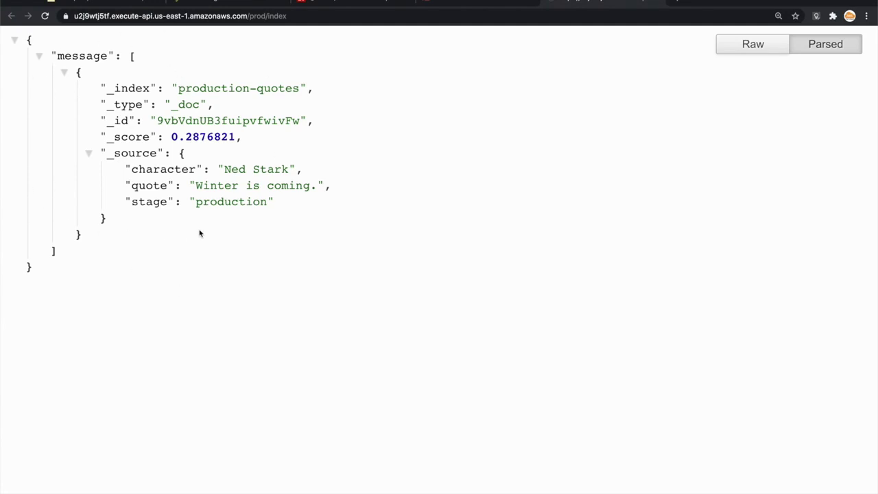
click(64, 72)
click(65, 88)
click(64, 87)
click(63, 72)
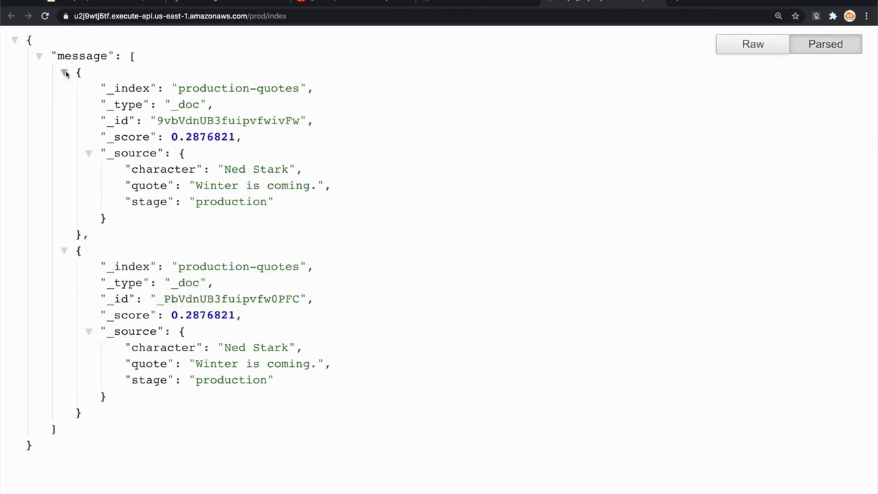
Reload the prod/index endpoint, look through the returned documents and collapse each message entry
click(44, 15)
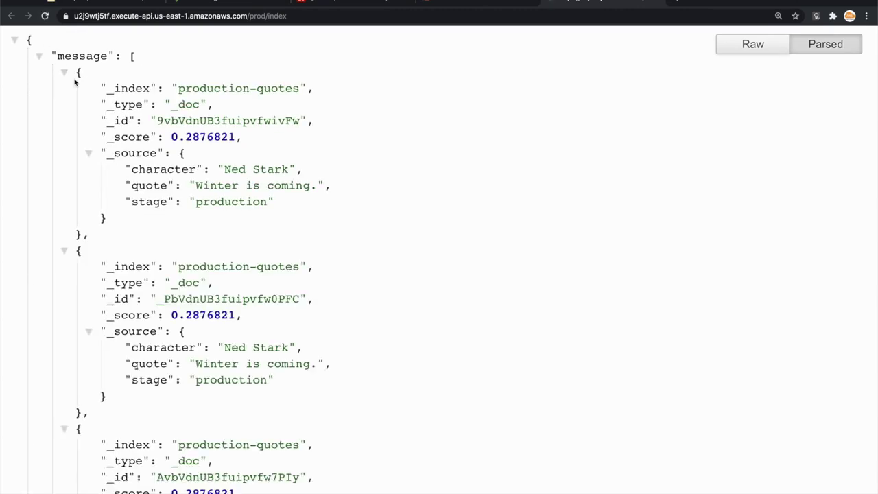
scroll(172, 269, down, 4)
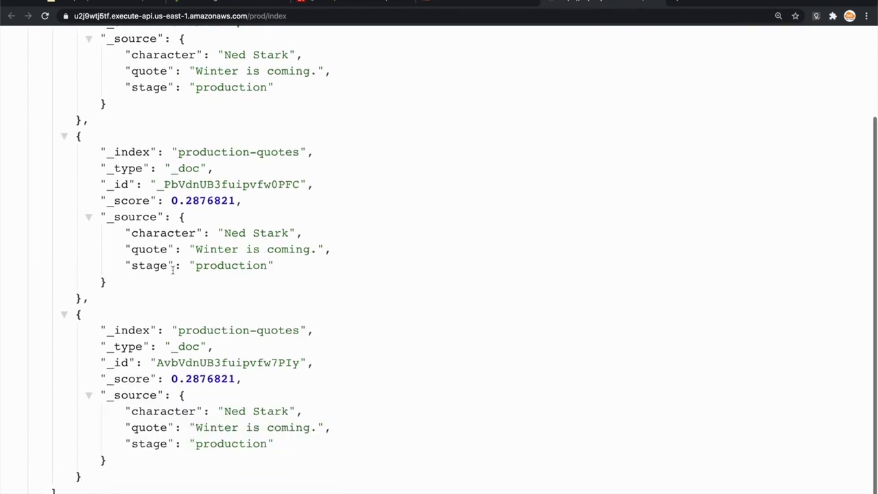
scroll(172, 269, up, 4)
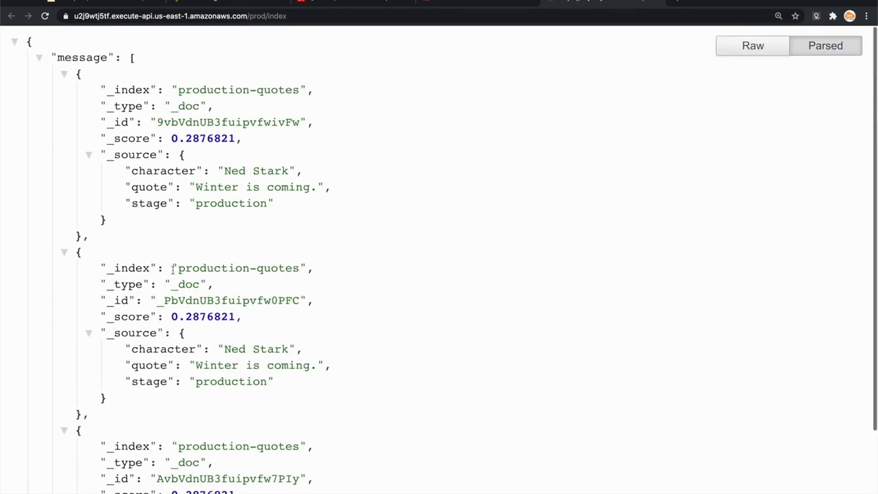
click(65, 73)
click(65, 88)
click(66, 104)
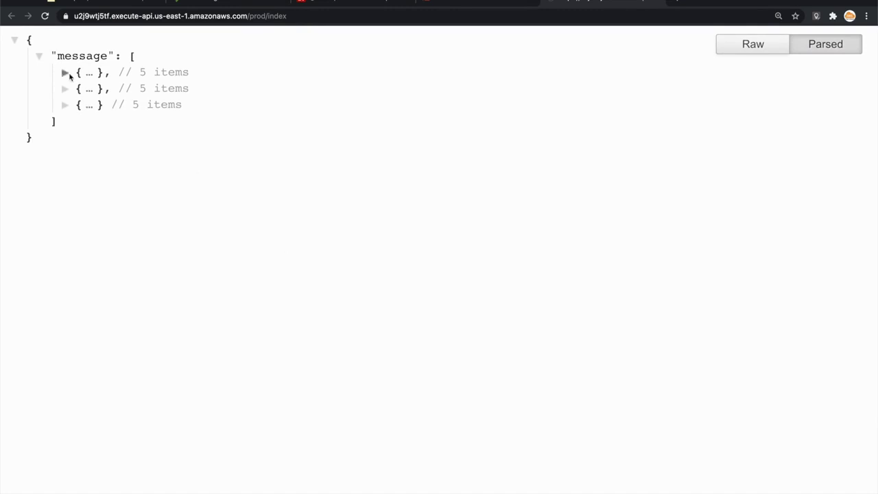
click(69, 76)
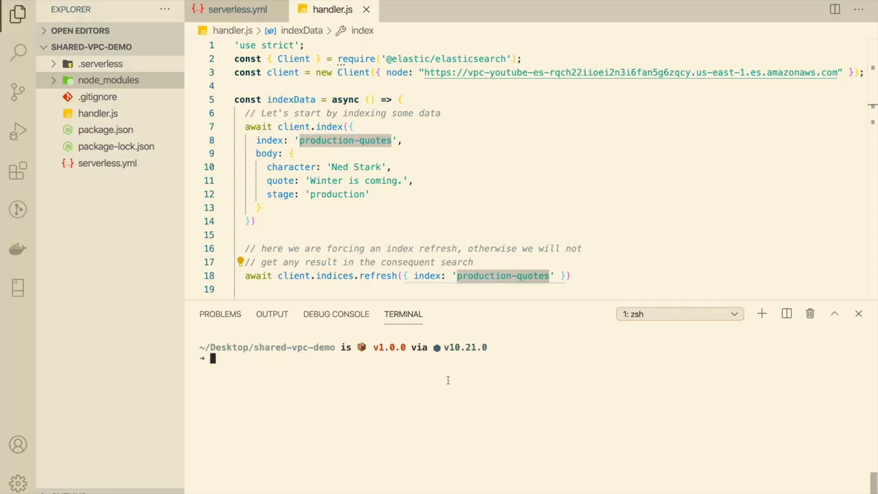
Initialize a Git repository in the shared-vpc-demo project and stage all its files with git add -A
text(git init)
key(Return)
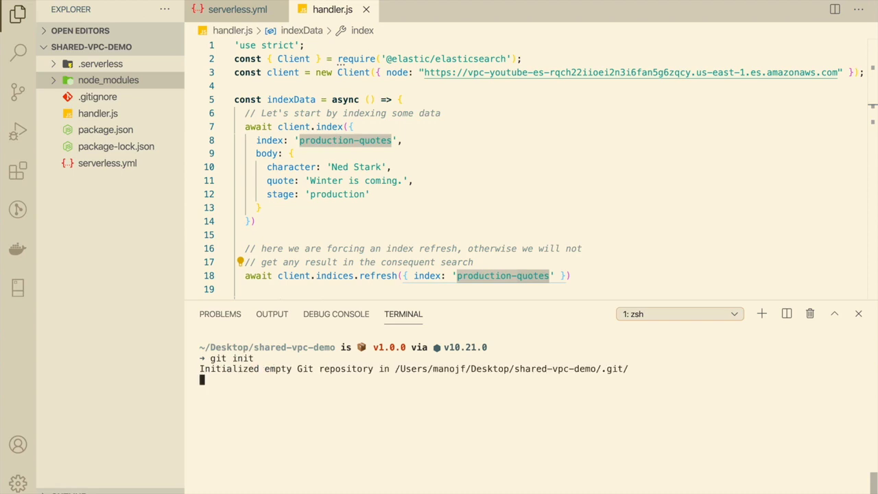
text(git add -A)
key(Return)
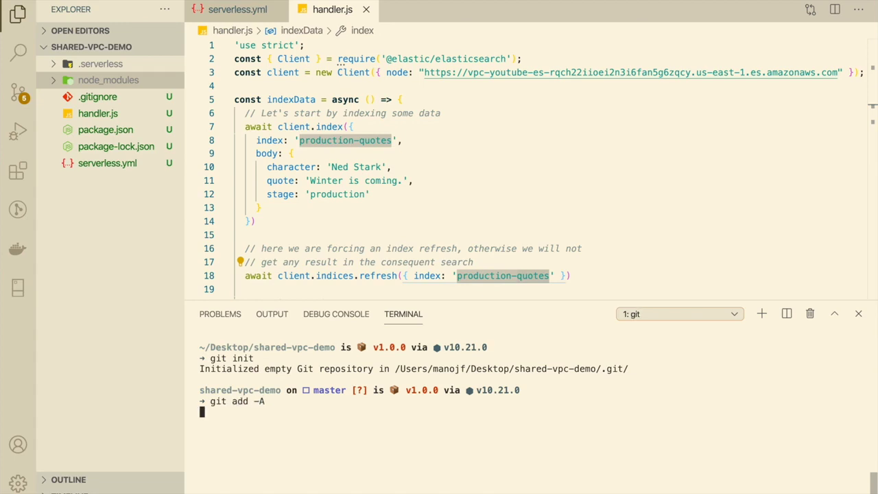
Commit the staged files with the message "Production initial commit" and clear the terminal
text(git commit -m "Production )
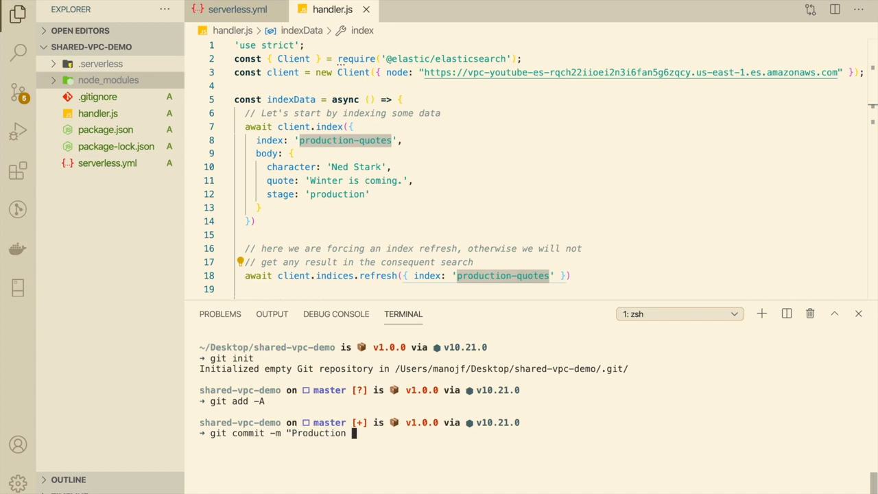
text(initial commit")
key(Return)
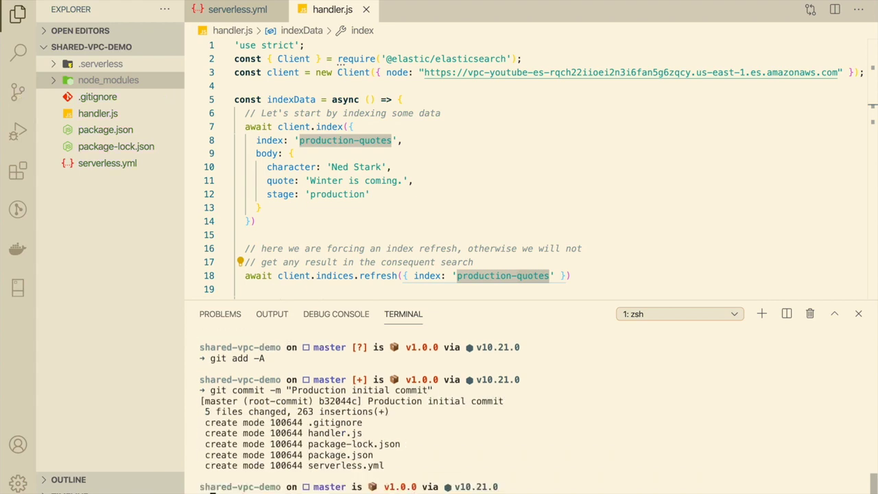
key(ctrl+l)
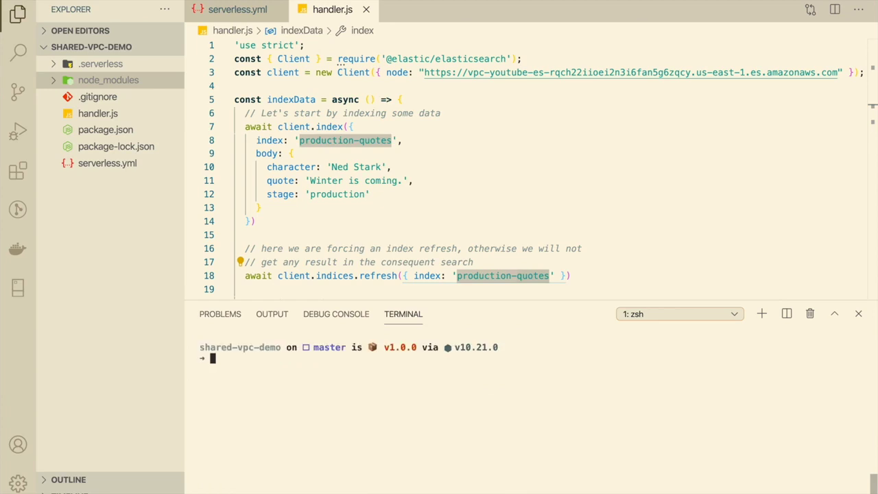
Create and check out a new Git branch named dev, and hide the terminal
text(git checkout -b dev)
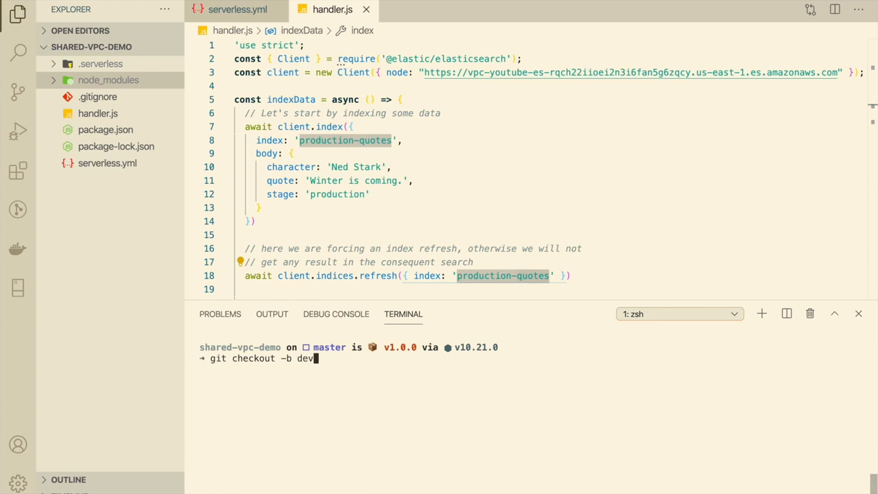
key(Return)
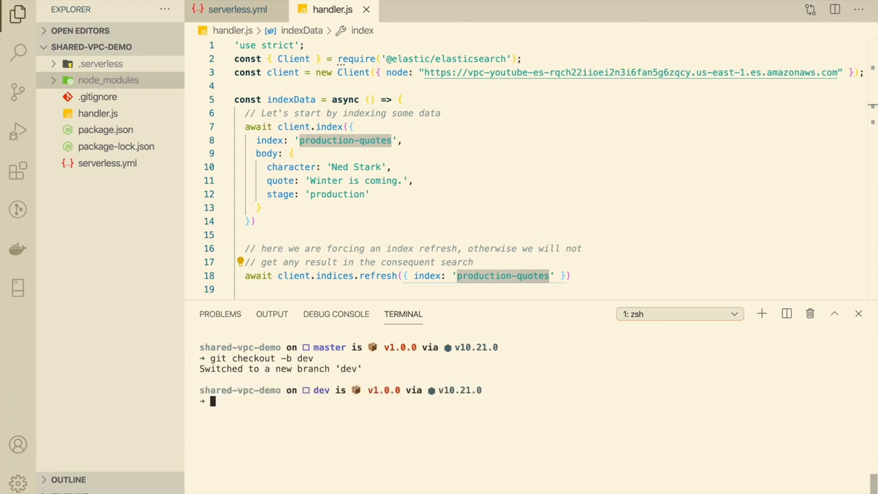
key(ctrl+grave)
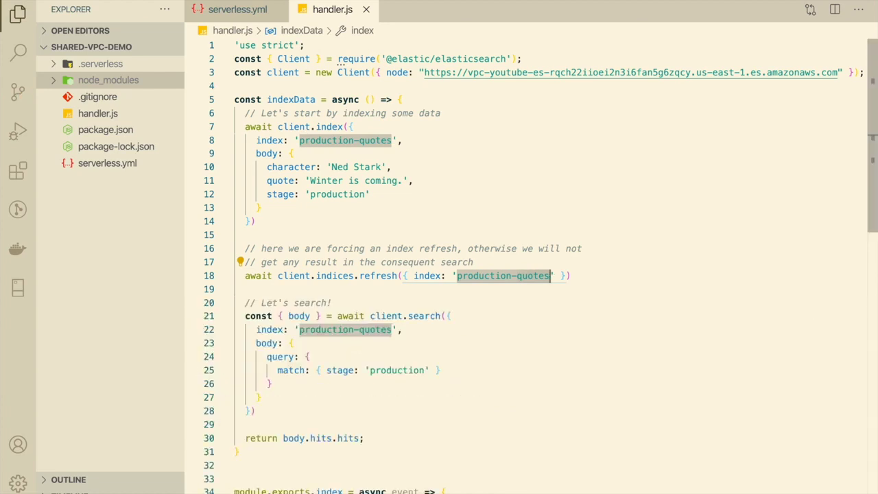
Change the index name to 'dev-quotes' in the index, refresh and search calls of handler.js
click(437, 293)
click(329, 140)
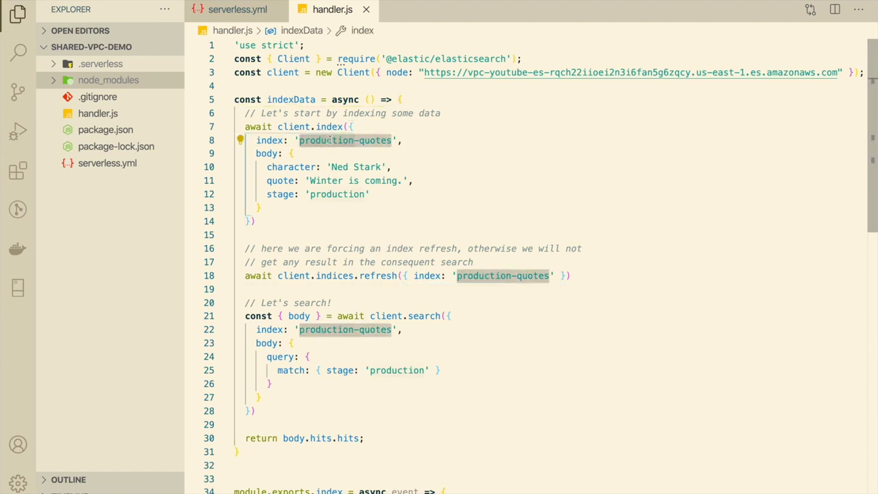
double_click(329, 140)
text(dev)
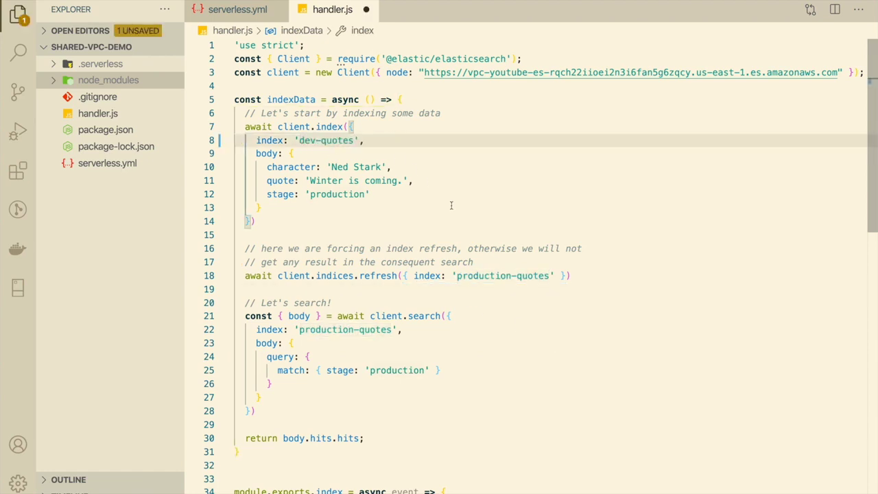
click(483, 275)
text(de)
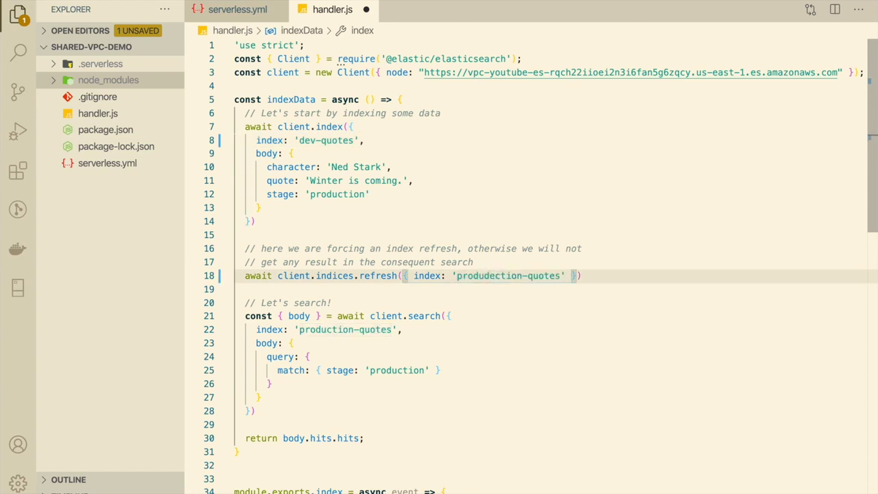
double_click(485, 276)
text(dev)
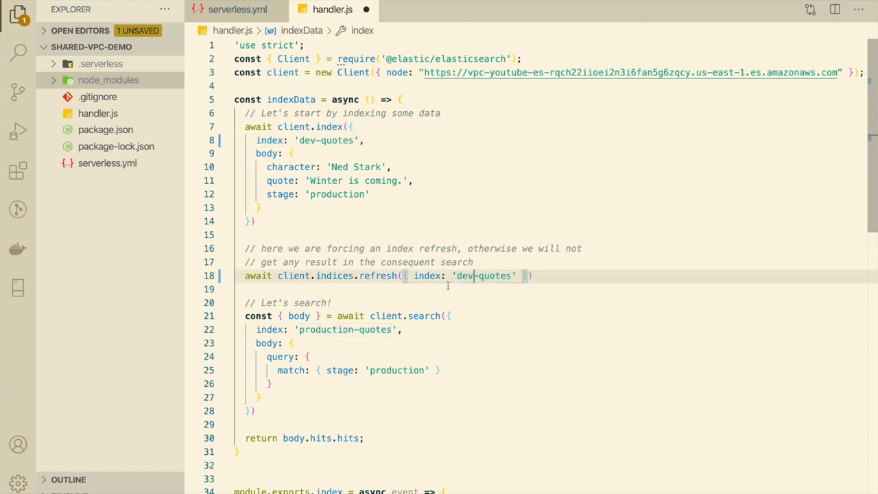
double_click(334, 329)
text(dev)
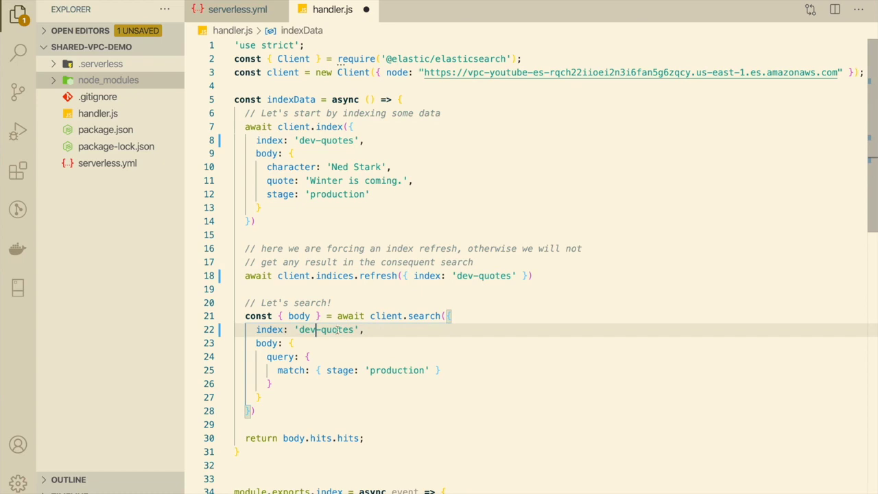
Set the search query's stage match to 'dev' and save handler.js
double_click(399, 370)
text(dev)
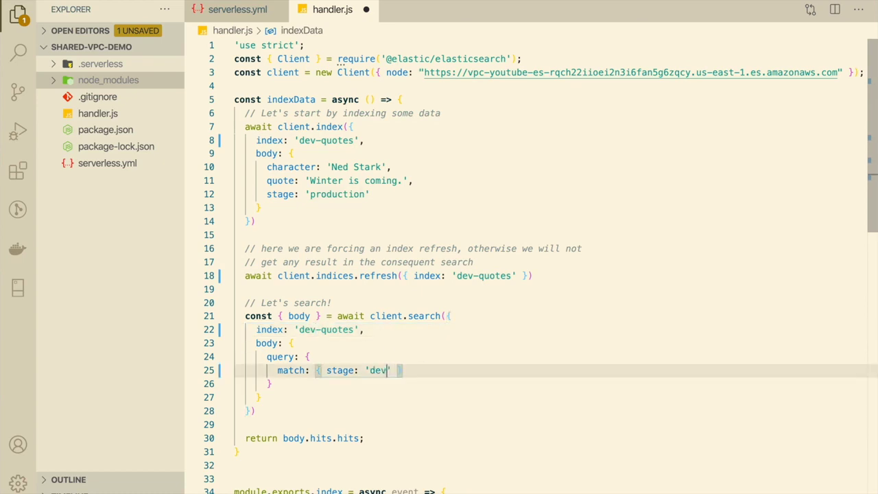
key(super+s)
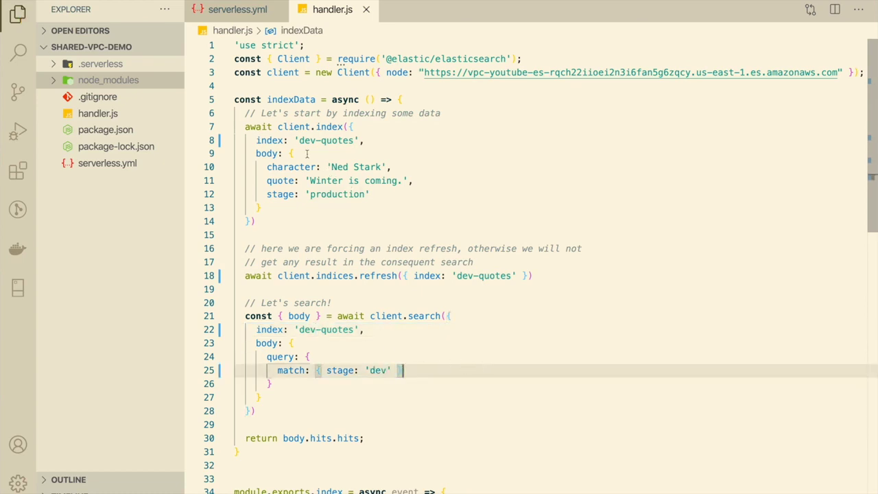
Set the stage to 'development' in both the indexed document and the search query's match, and save handler.js
double_click(338, 194)
text(develop)
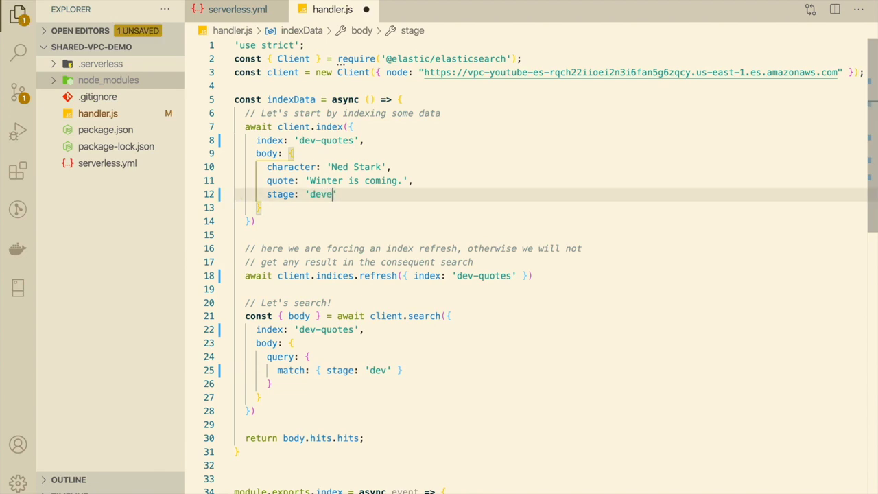
text(ment)
double_click(343, 194)
key(ctrl+c)
click(381, 371)
double_click(381, 371)
key(ctrl+v)
key(ctrl+s)
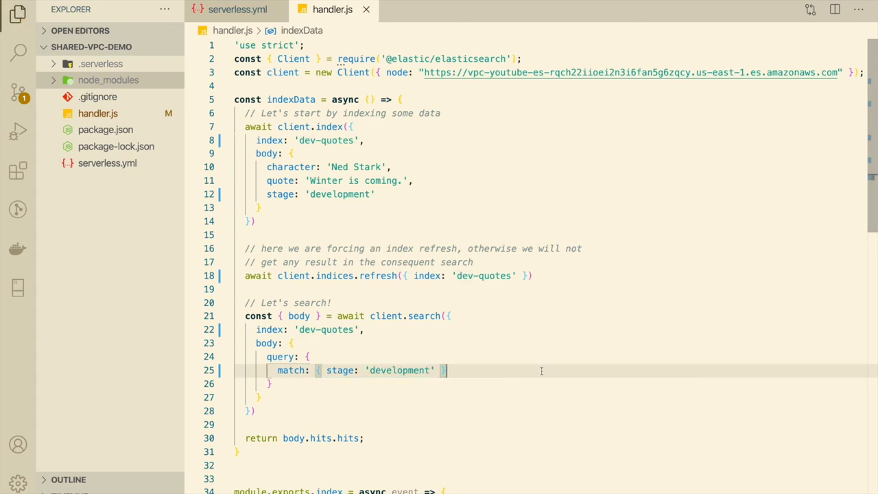
Set the indexed document's character to 'Daenerys Targaryen' and its quote to 'I am the blood of the dragon', and save handler.js
drag(331, 166, 381, 167)
text(Daenerys Targaryen)
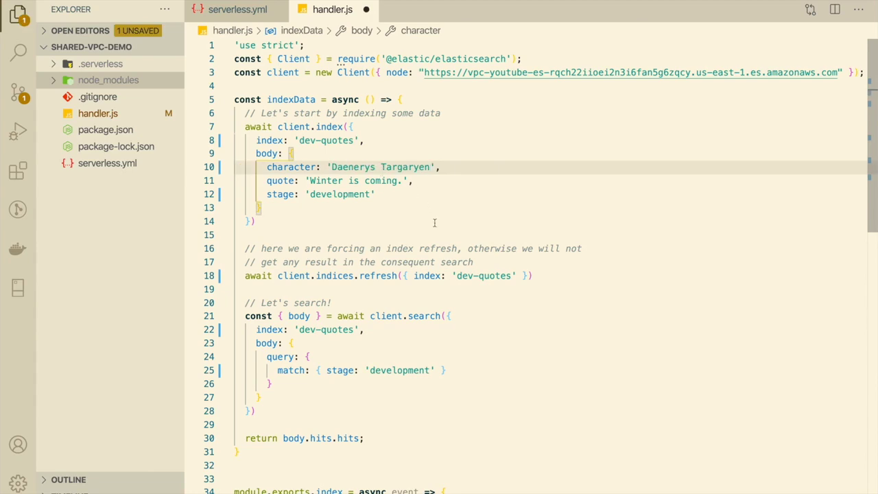
click(404, 180)
key(BackSpace)
key(BackSpace)
key(BackSpace)
key(BackSpace)
key(BackSpace)
key(BackSpace)
key(BackSpace)
key(BackSpace)
key(BackSpace)
key(BackSpace)
key(BackSpace)
key(BackSpace)
key(BackSpace)
key(BackSpace)
key(BackSpace)
key(BackSpace)
key(BackSpace)
text(I am the blood of the dragon.)
key(Delete)
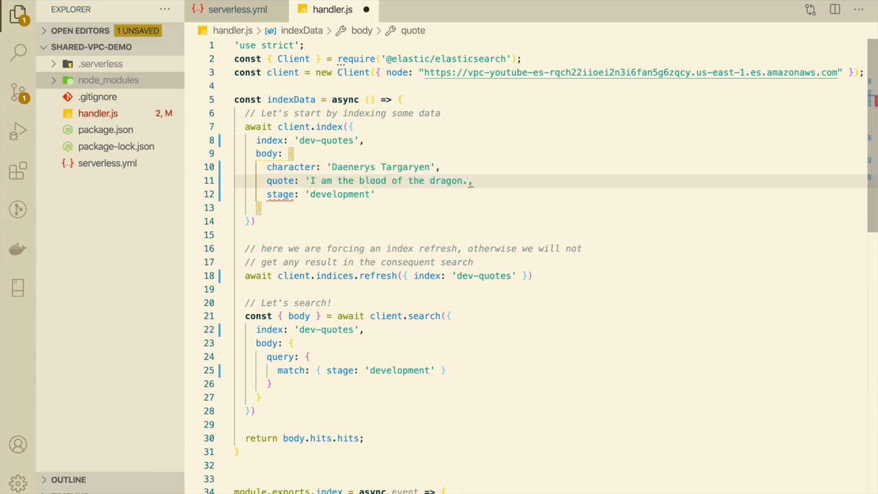
key(BackSpace)
text(',)
key(ctrl+s)
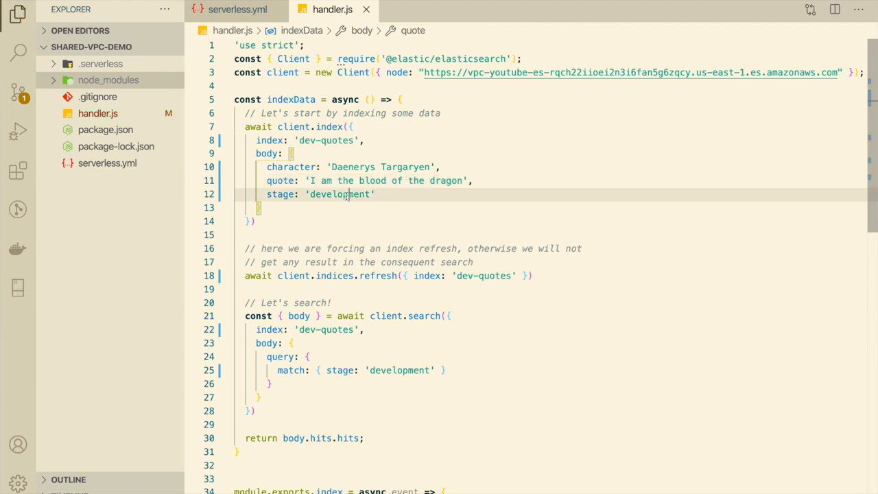
Review the rest of handler.js, including its exported index function, and open serverless.yml
double_click(347, 194)
click(392, 384)
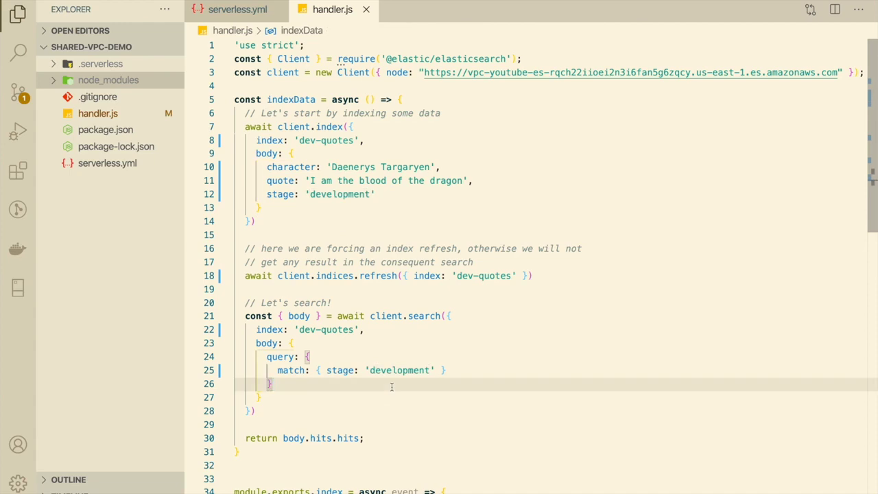
scroll(392, 388, down, 5)
scroll(391, 388, down, 2)
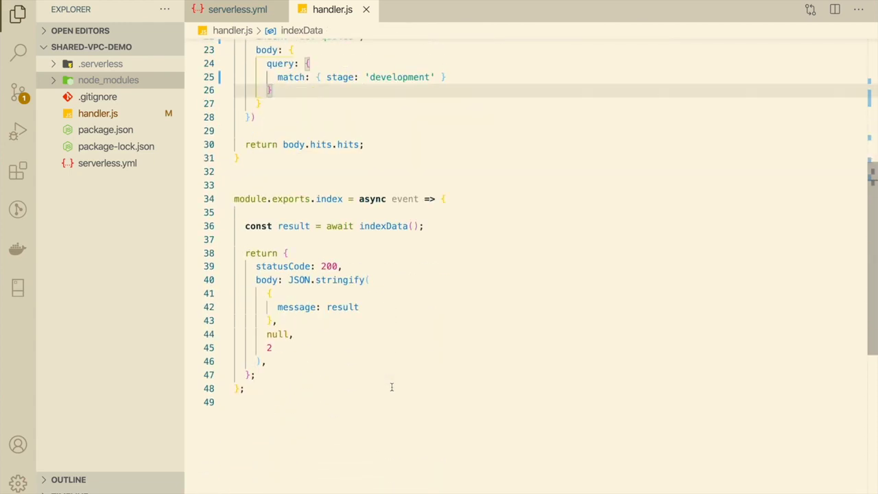
scroll(391, 387, up, 4)
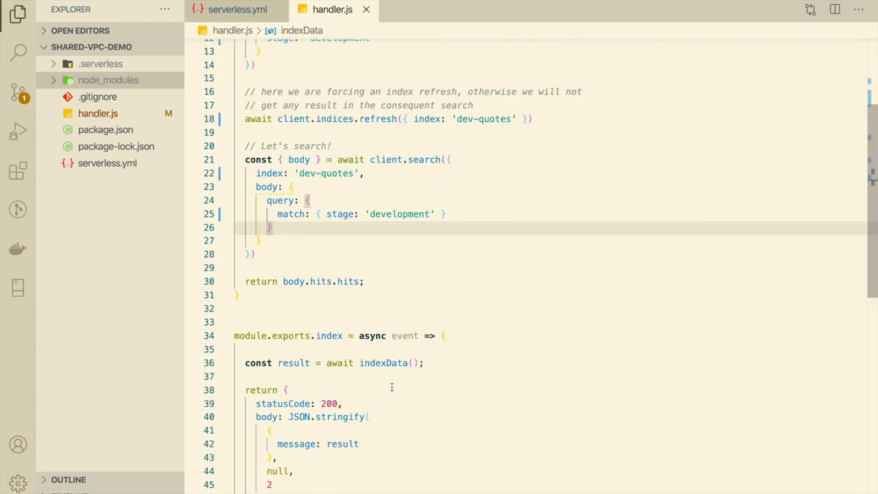
click(249, 14)
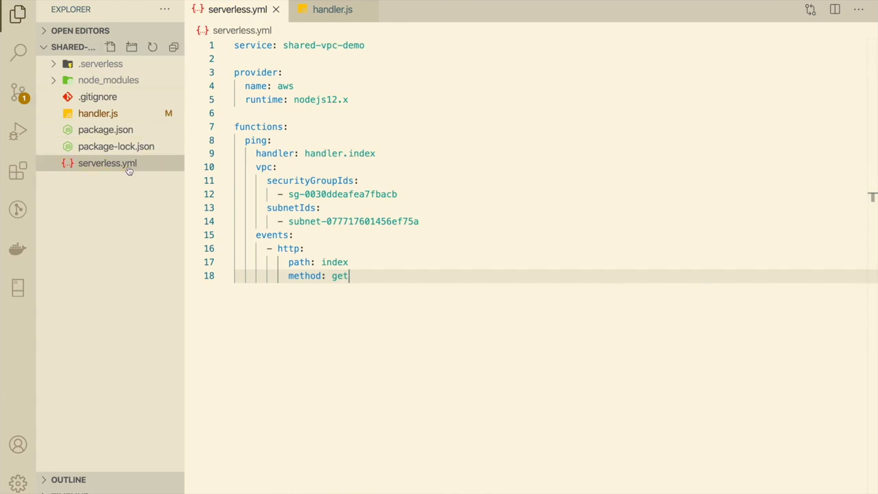
click(402, 194)
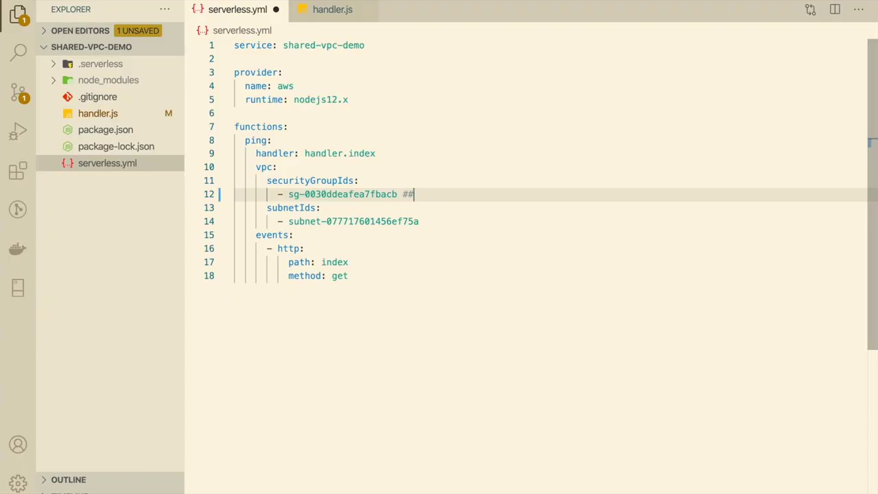
text(B)
key(BackSpace)
text(need to add te)
key(BackSpace)
text(he security group id of)
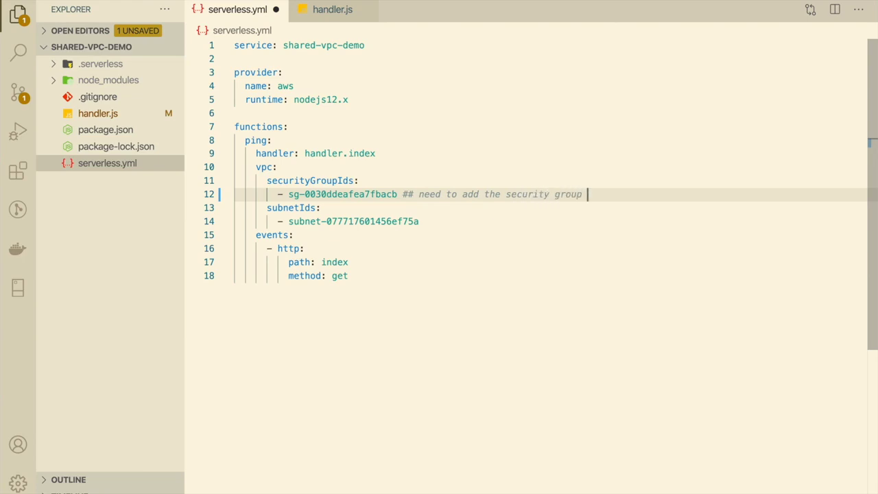
text( development account)
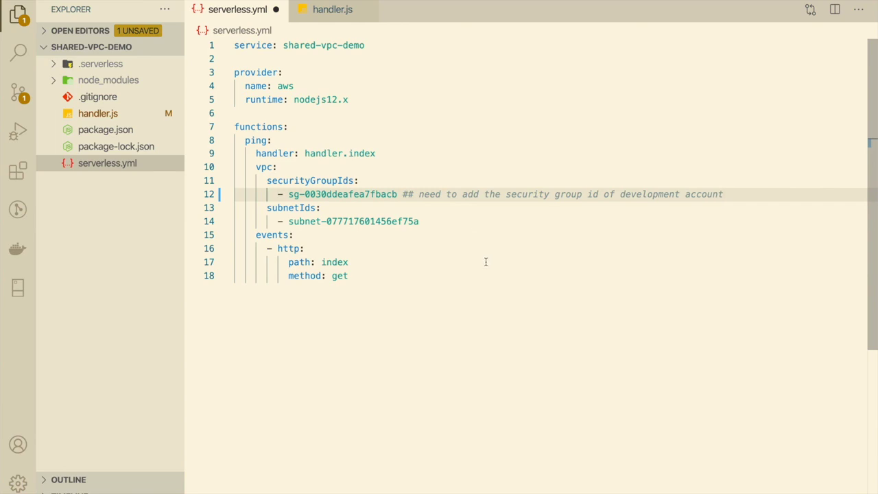
drag(722, 197, 403, 194)
key(BackSpace)
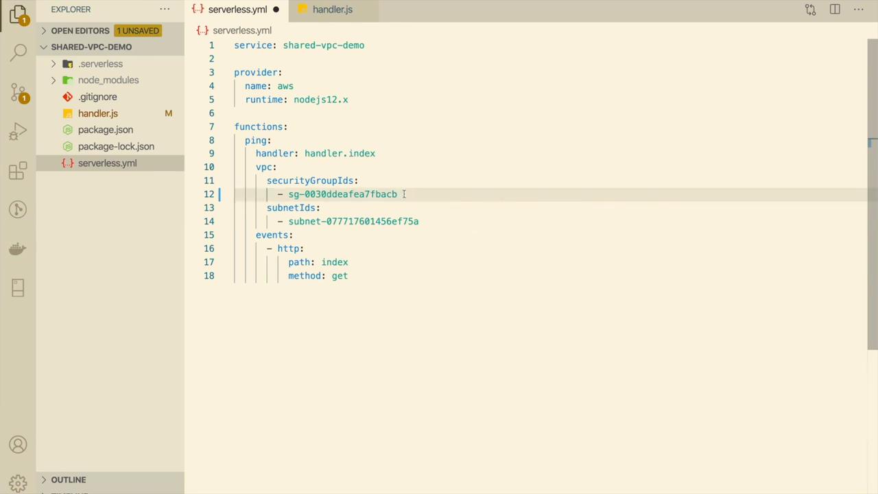
Switch to the AWS console in the browser and change to the development role
key(super+Tab)
click(752, 36)
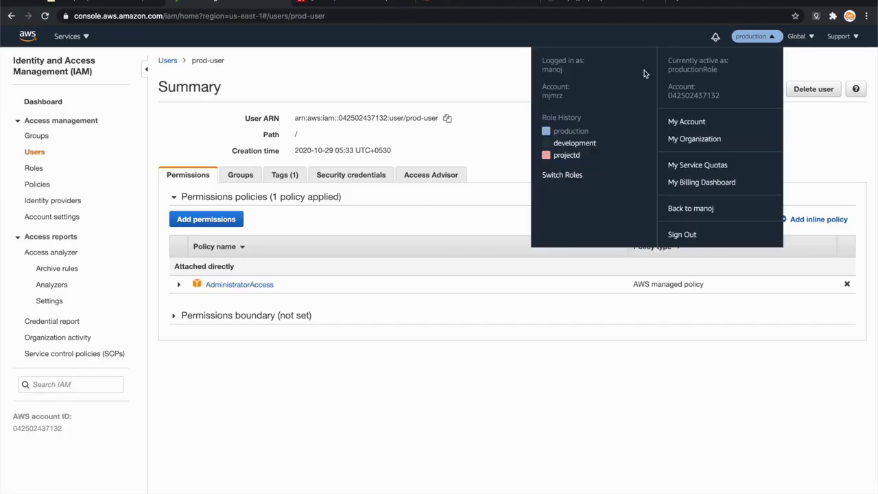
click(575, 143)
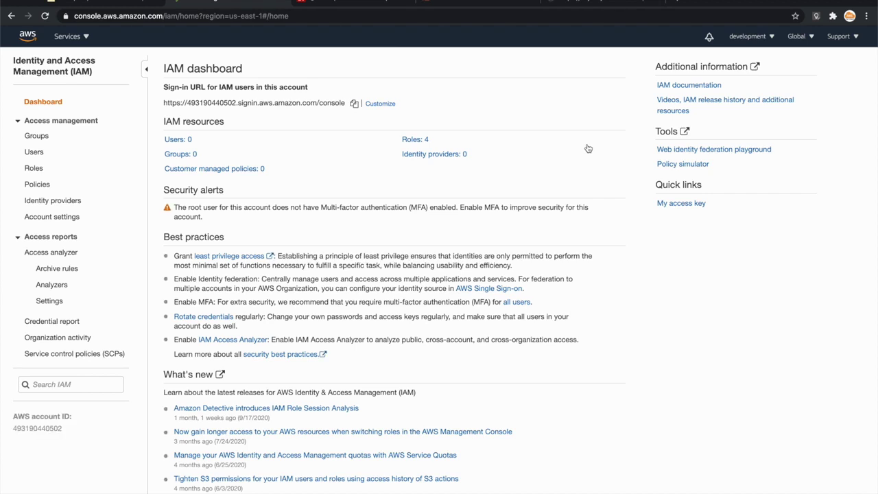
Open the VPC service and display the details of sharedVPC in the VPC list
click(84, 40)
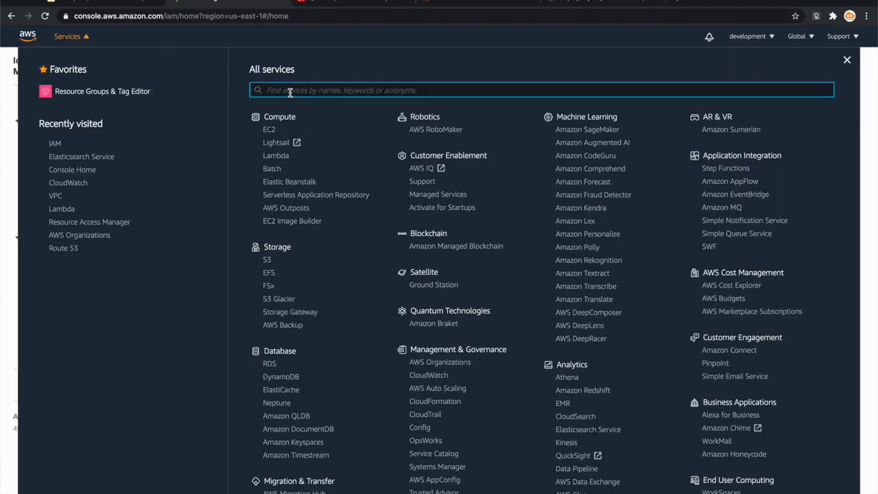
text(vpc)
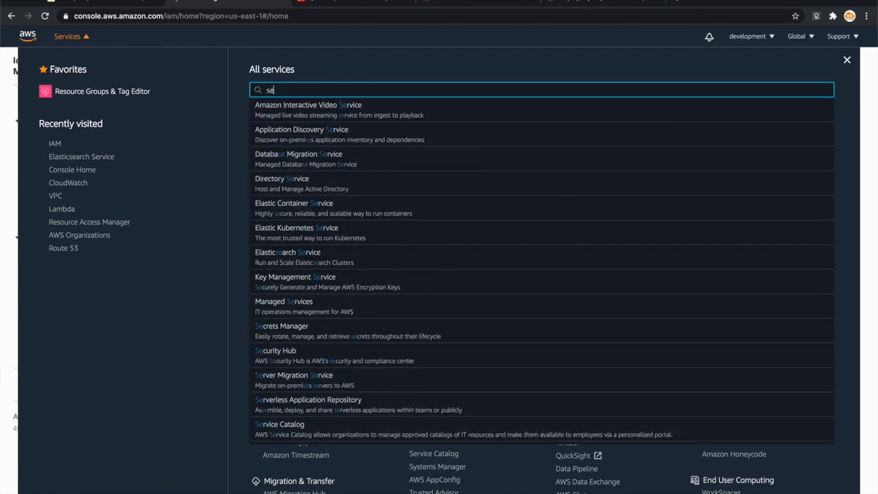
click(261, 108)
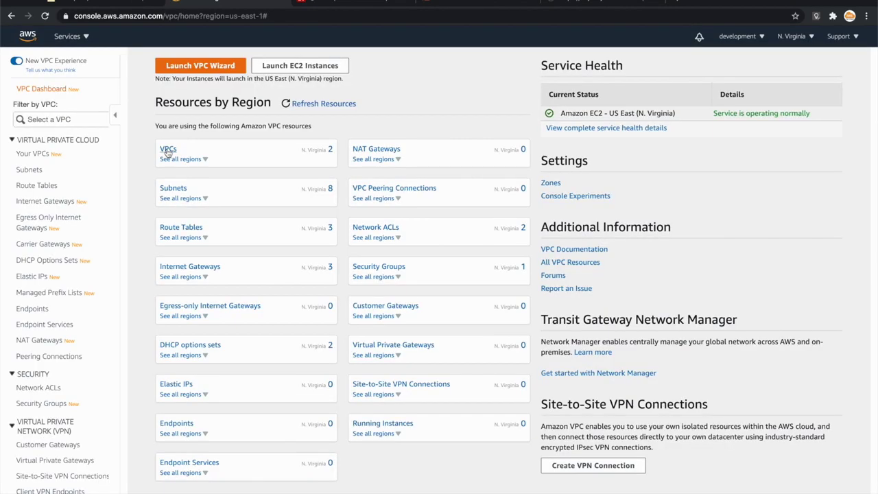
click(167, 152)
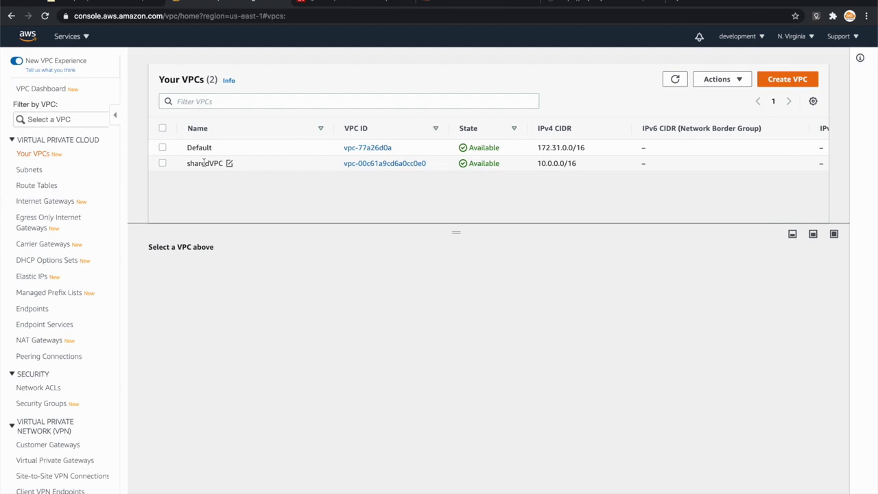
click(267, 165)
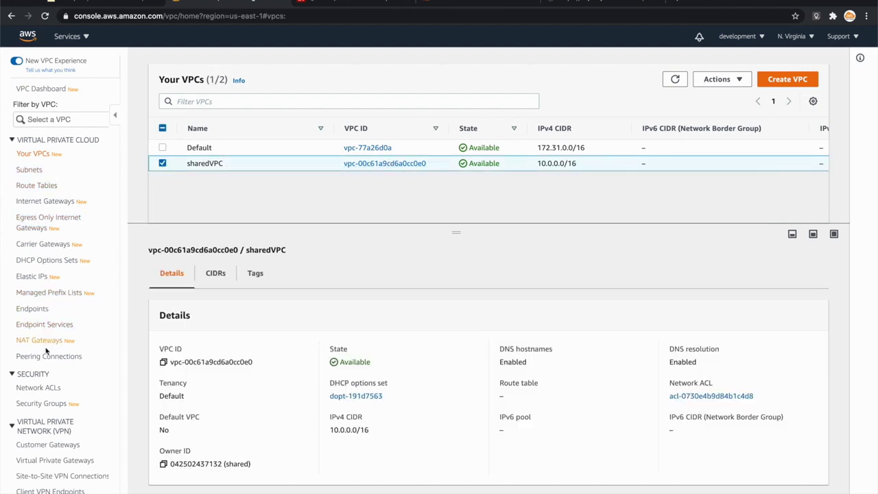
Start a new security group named 'dev-security-group' with the description 'Security group of the Shared VPC'
click(53, 405)
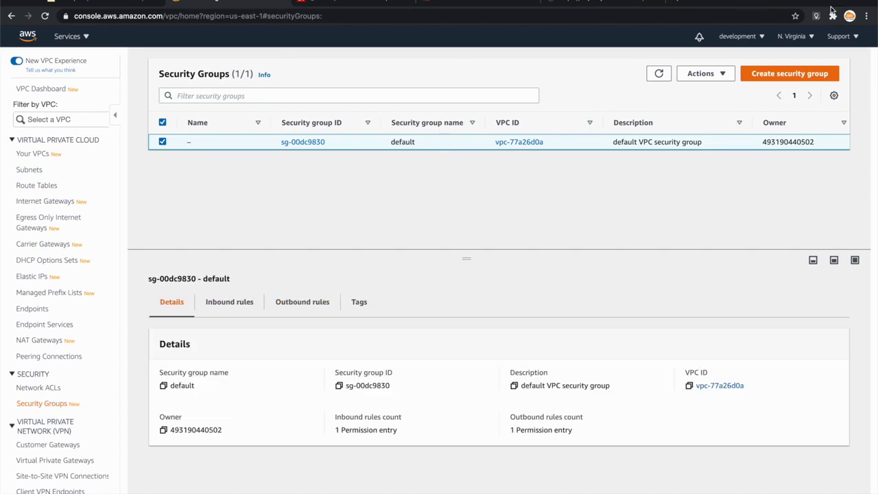
click(796, 77)
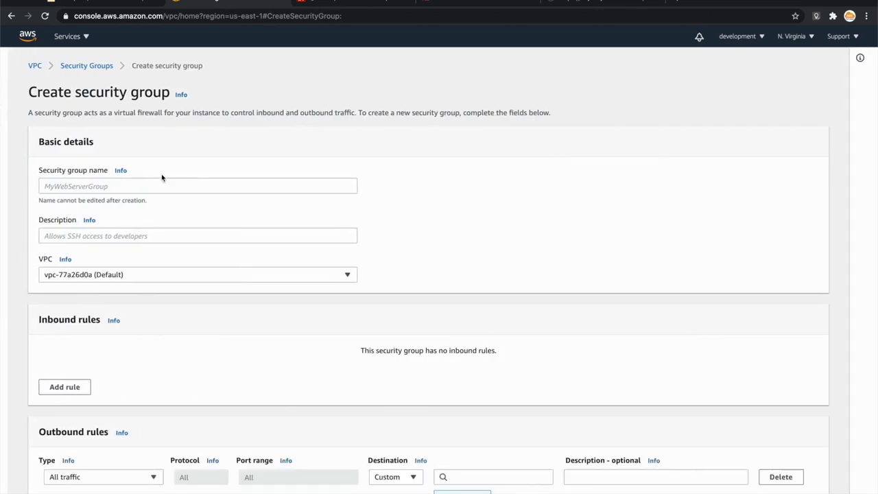
click(136, 186)
text(dev-security-gr)
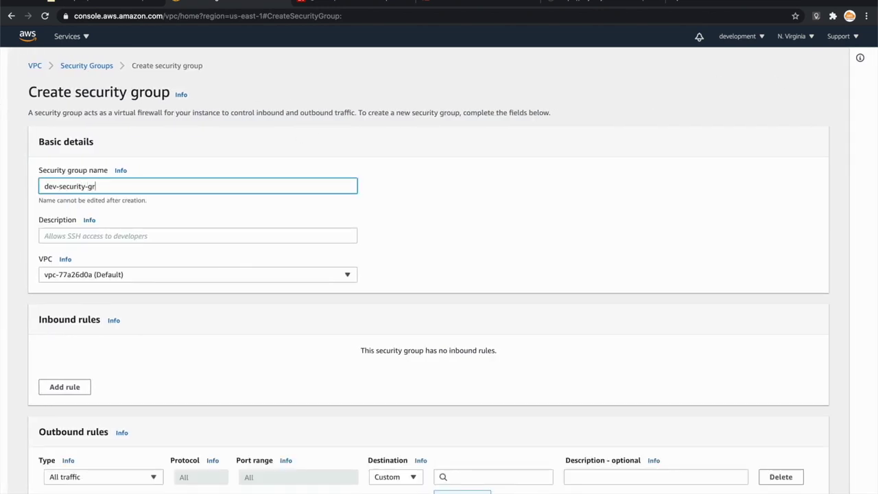
click(167, 237)
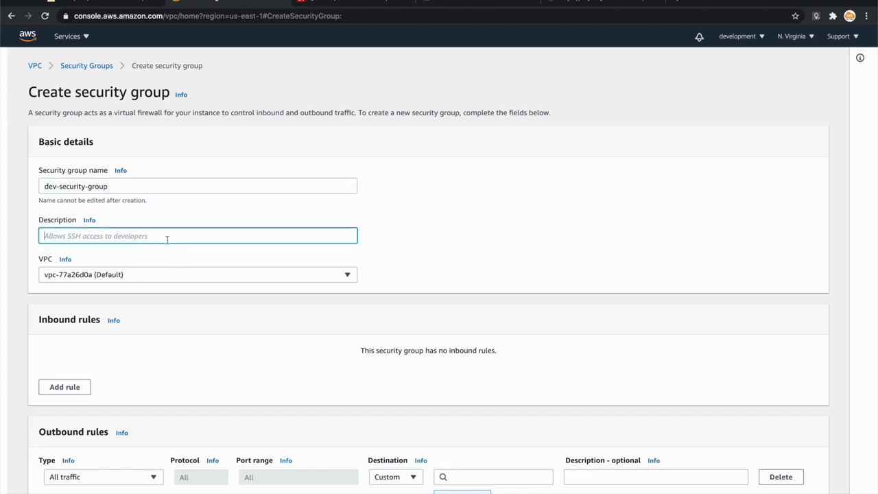
scroll(167, 237, down, 1)
text(Security group of the)
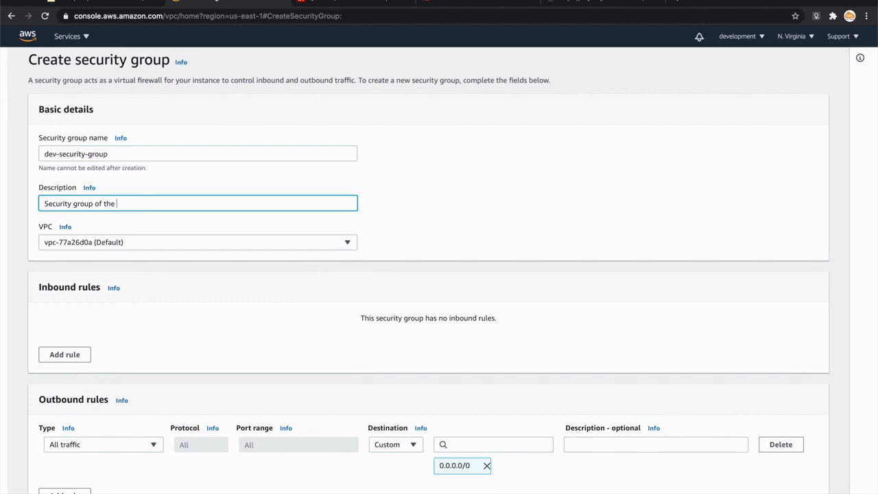
text( Shared VPC)
Assign the new security group to sharedVPC and create it with the default outbound rule
click(116, 247)
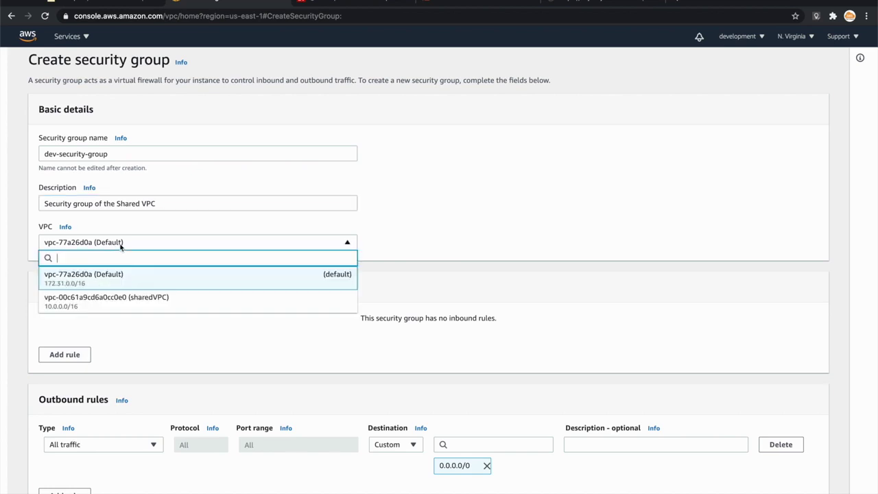
click(118, 301)
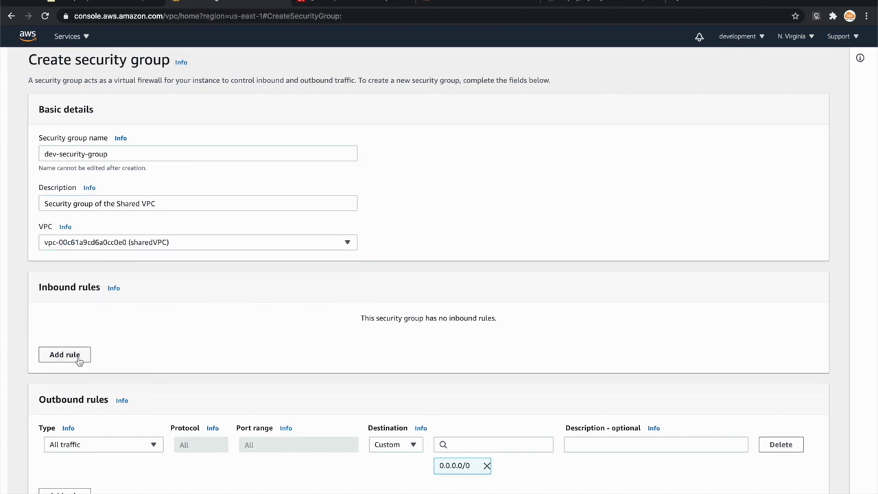
scroll(151, 372, down, 1)
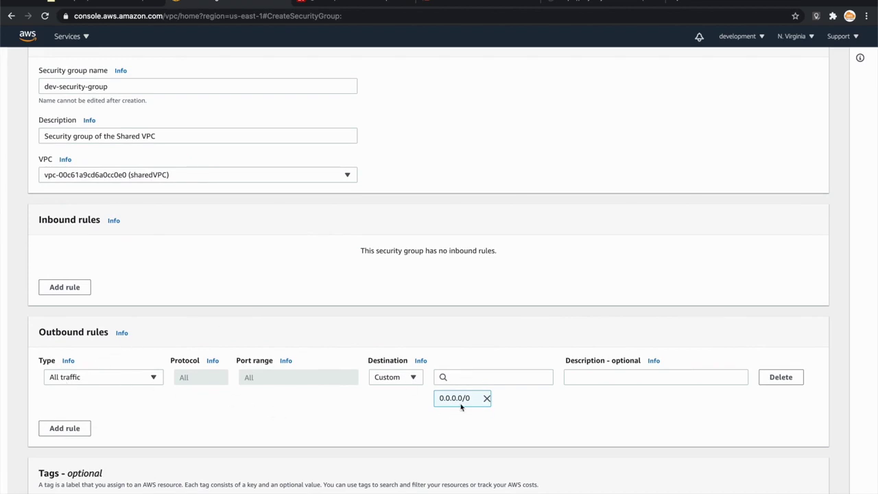
scroll(461, 406, down, 2)
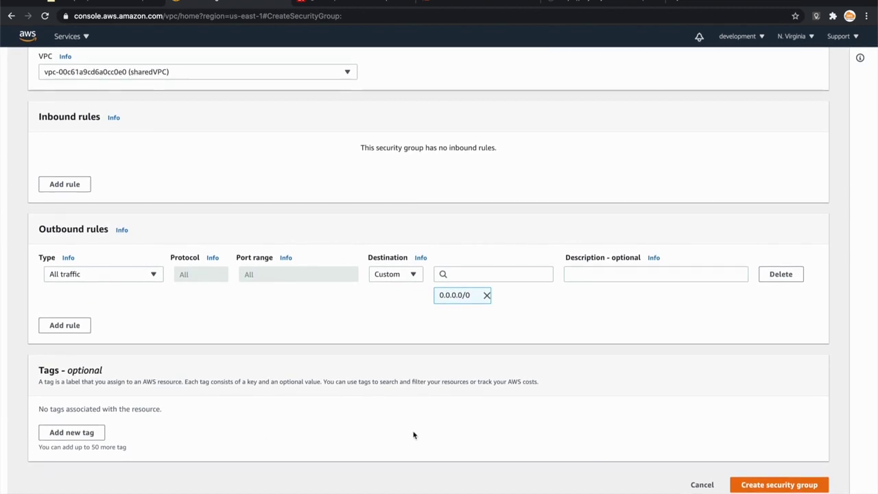
click(769, 483)
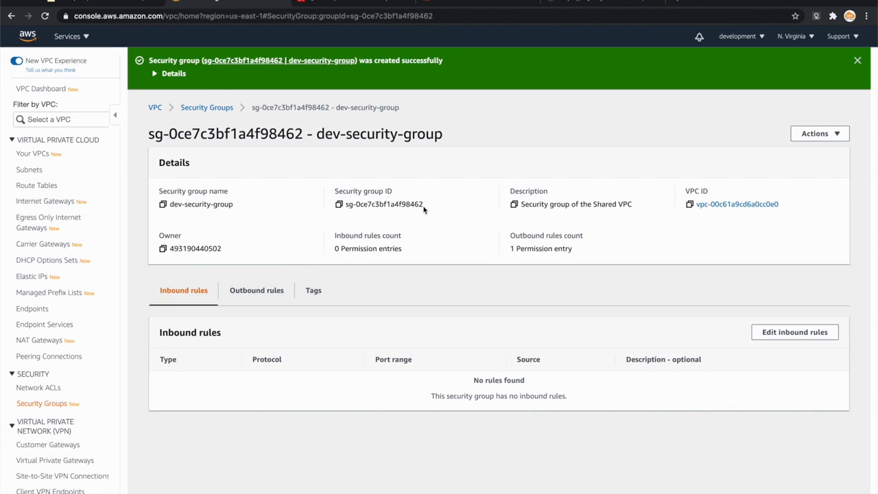
Copy the security group ID of dev-security-group
drag(426, 209, 346, 201)
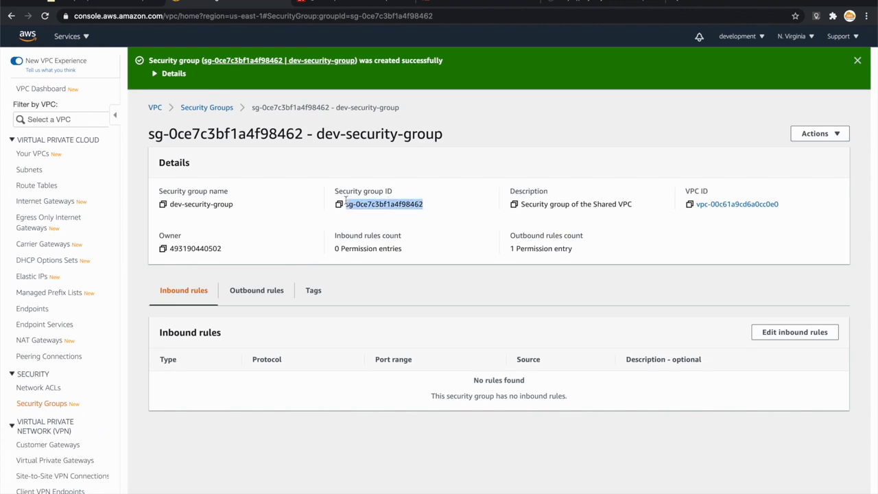
right_click(355, 204)
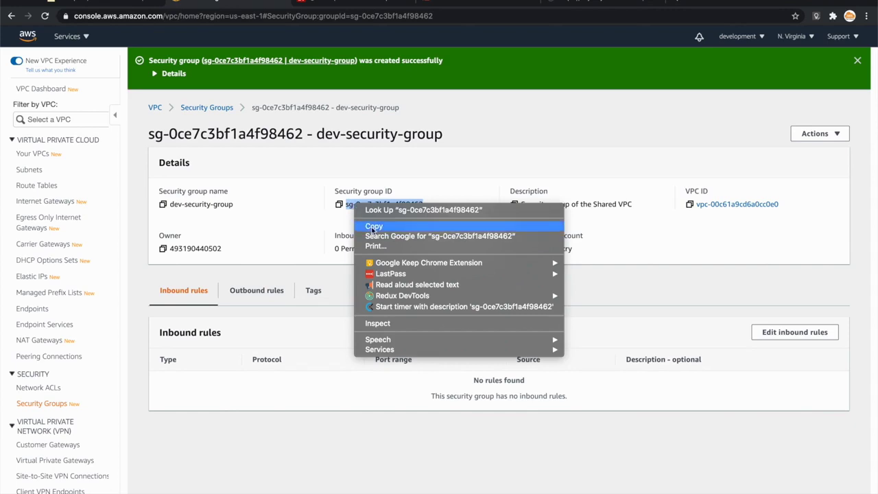
click(373, 227)
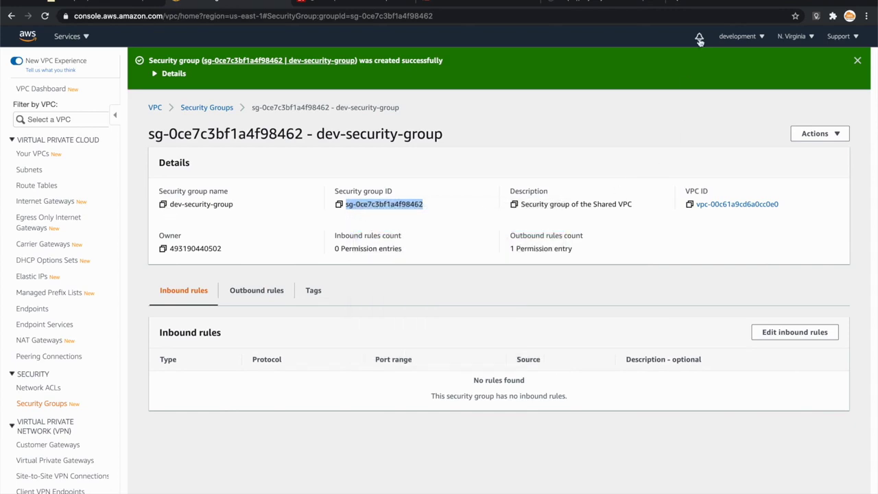
Change to the production role and open the VPC details of the youtube-es Elasticsearch domain
click(734, 37)
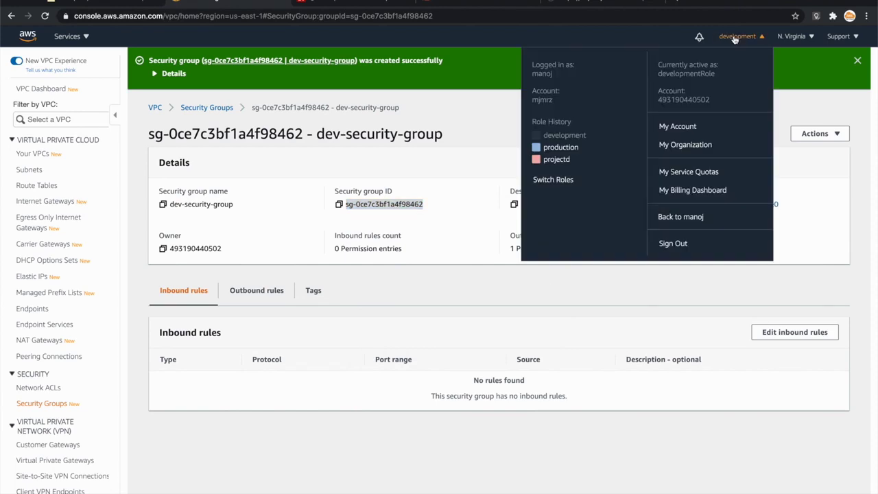
click(567, 148)
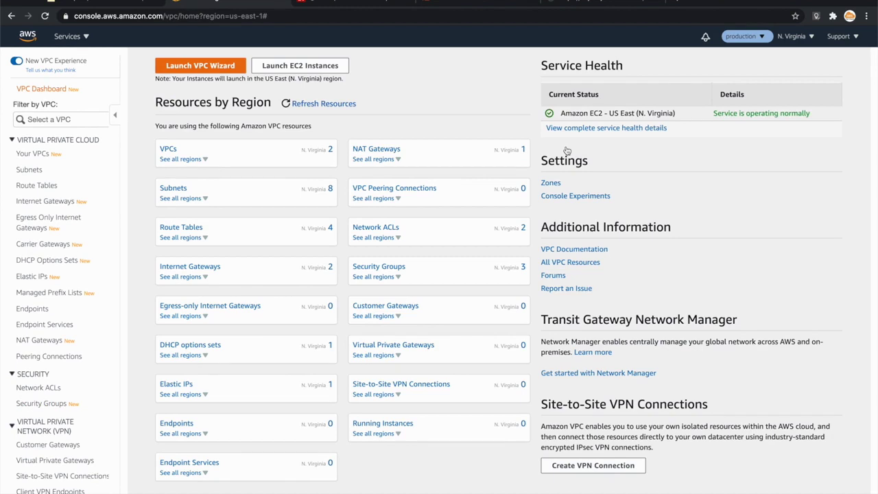
click(72, 36)
click(82, 170)
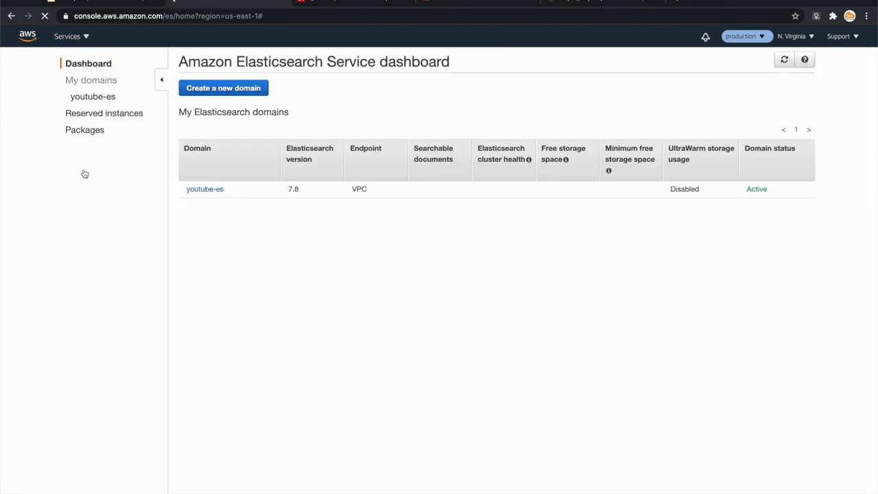
click(194, 189)
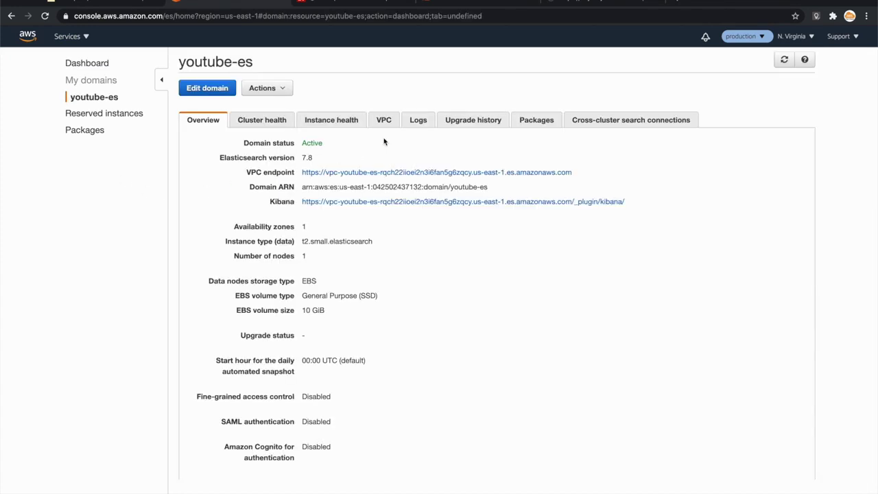
click(384, 120)
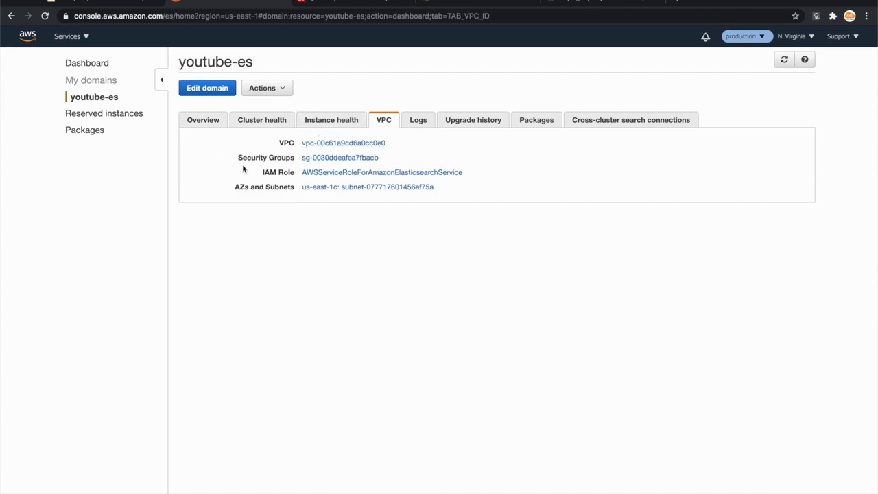
Open the domain's security group and examine the traffic type and source of its inbound rule
click(336, 158)
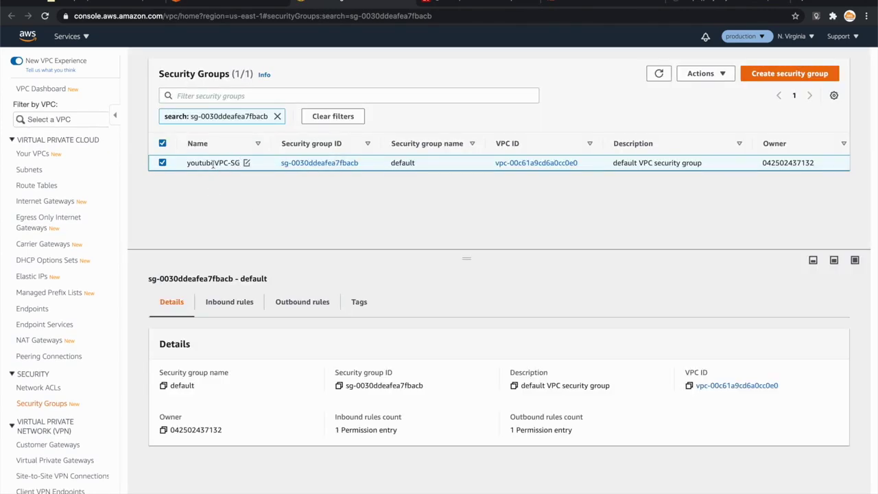
click(228, 305)
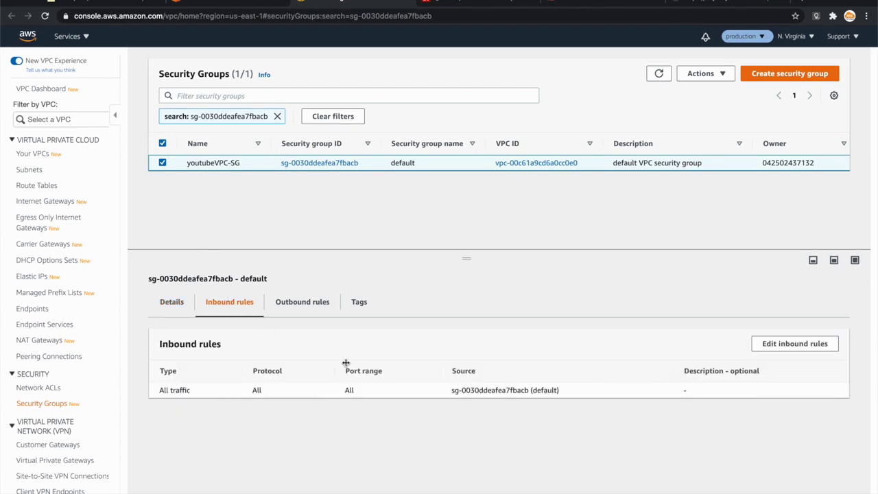
drag(193, 391, 158, 391)
click(387, 412)
drag(453, 391, 529, 391)
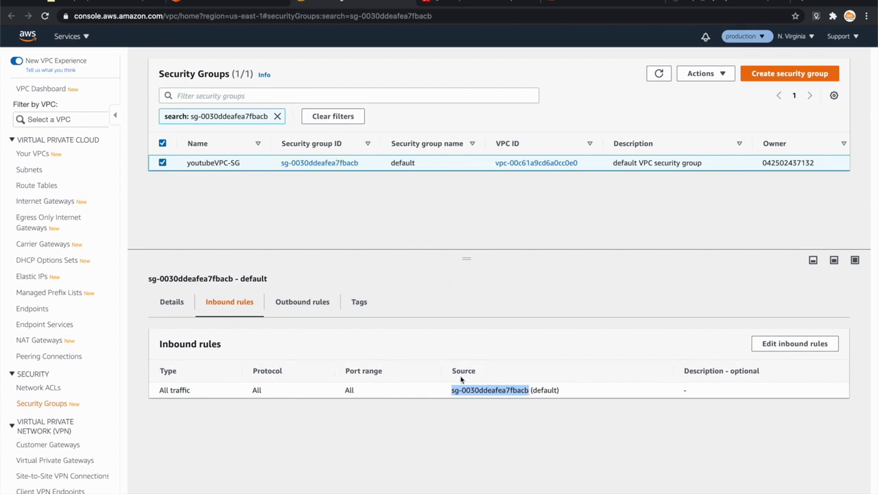
Add an inbound rule to the domain's security group allowing All traffic from the custom source dev-security-group
click(783, 345)
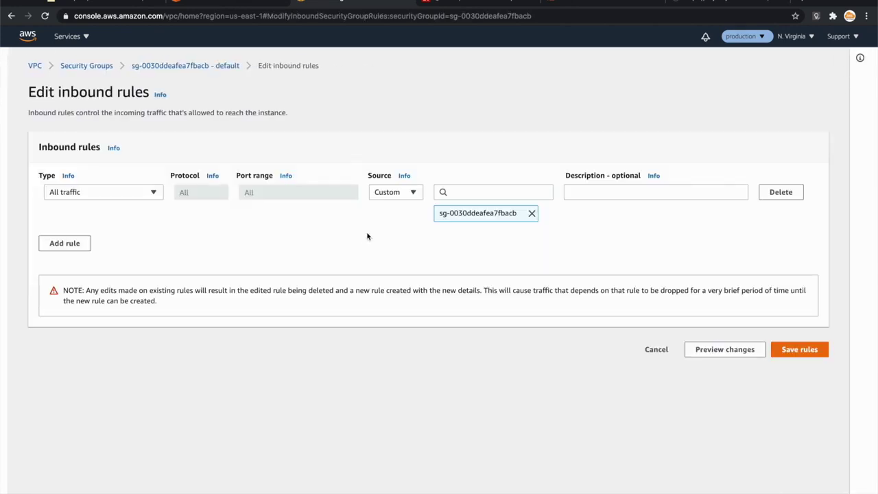
click(65, 244)
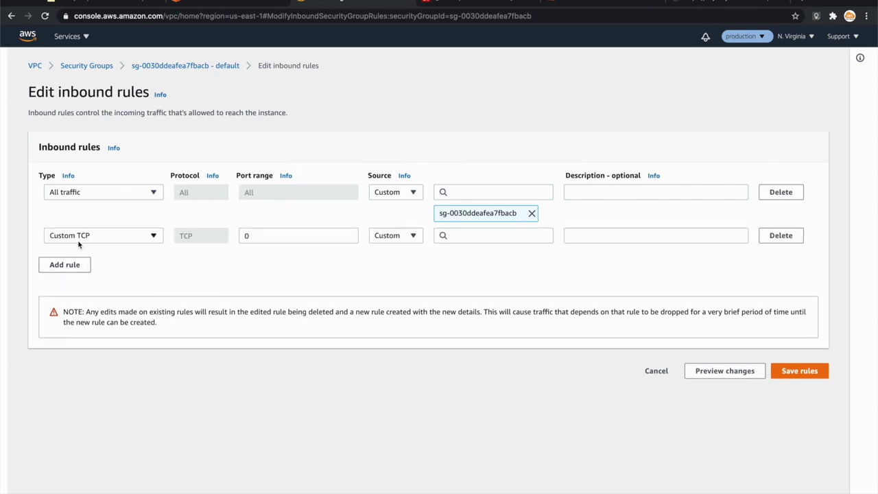
click(85, 235)
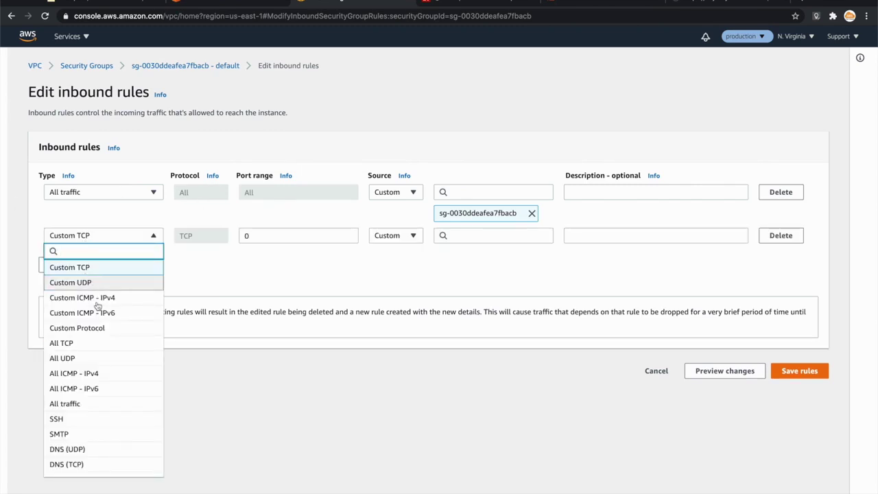
click(107, 405)
click(398, 234)
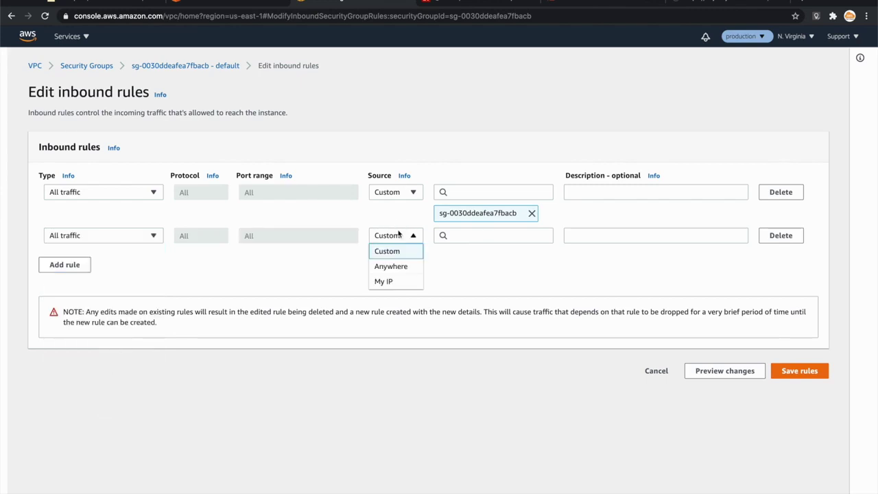
click(400, 254)
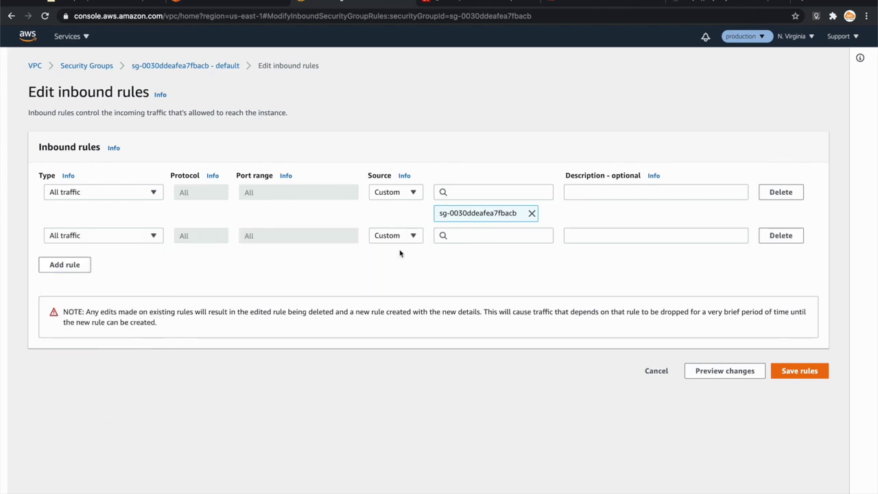
click(462, 233)
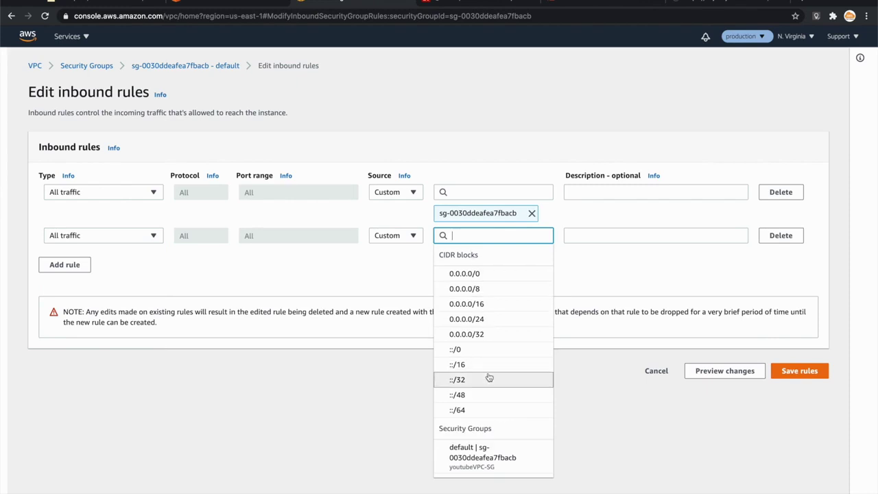
scroll(489, 378, down, 3)
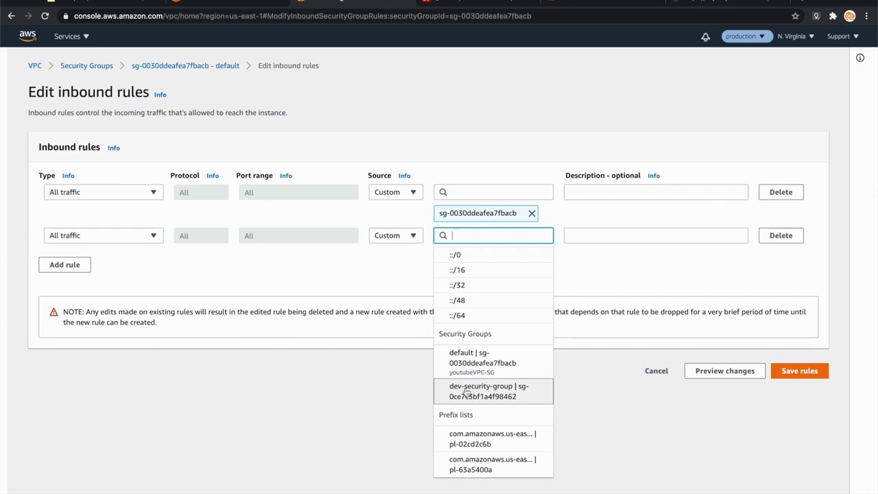
click(478, 393)
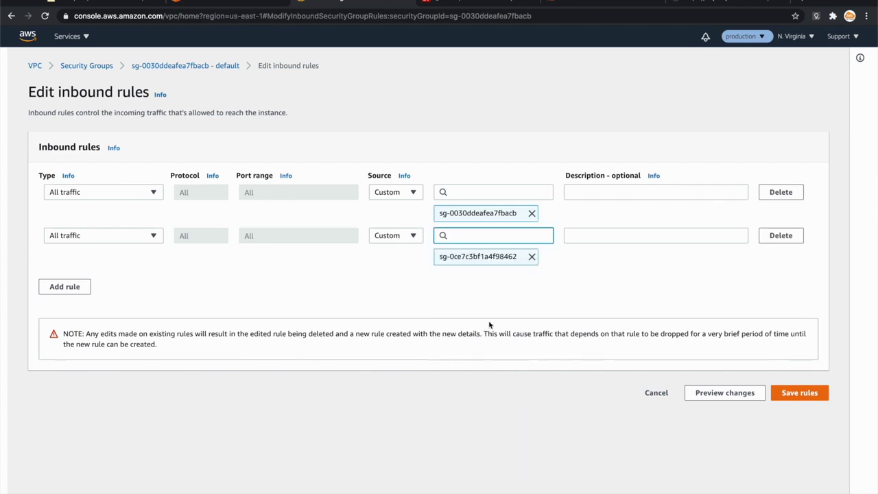
Describe the new rule as "allowing development account security group to communicate with elasticsearch cluster" and save the inbound rules
click(585, 236)
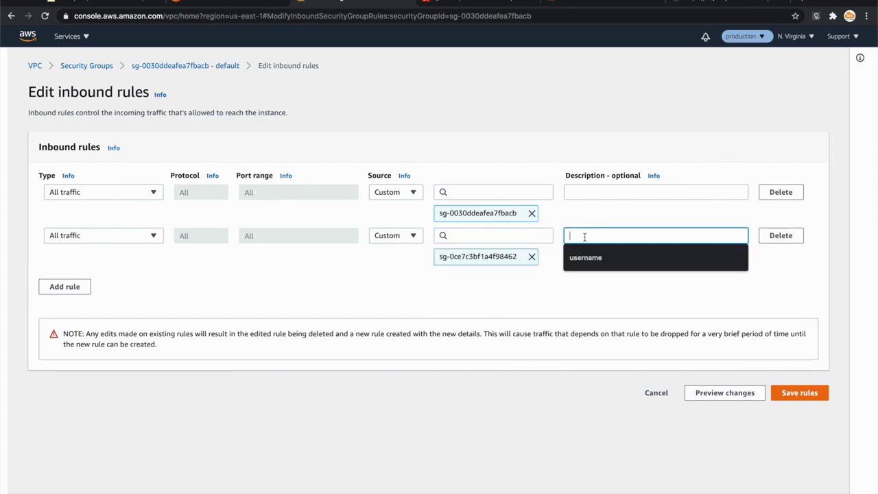
text(allowing development accou)
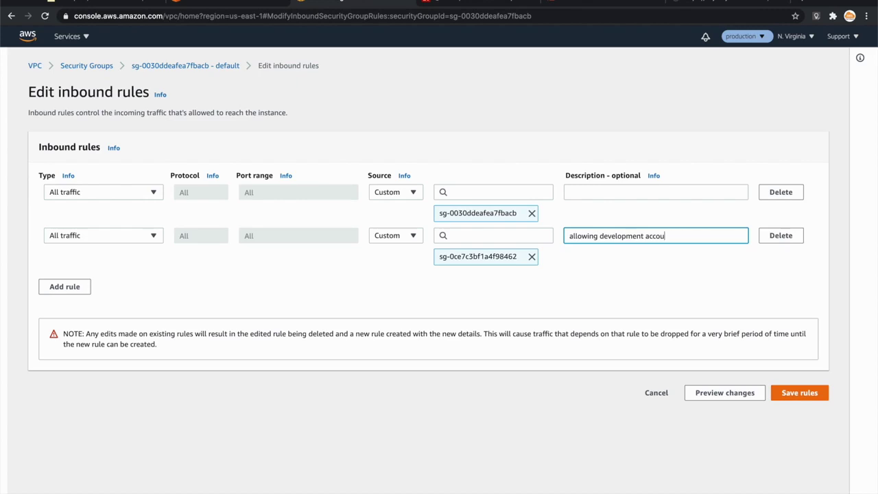
text(p to commun)
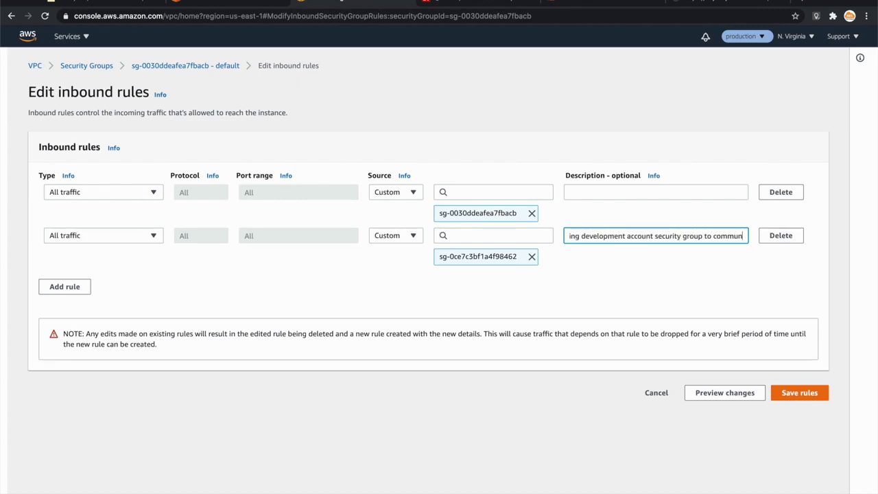
text(icate with elasti)
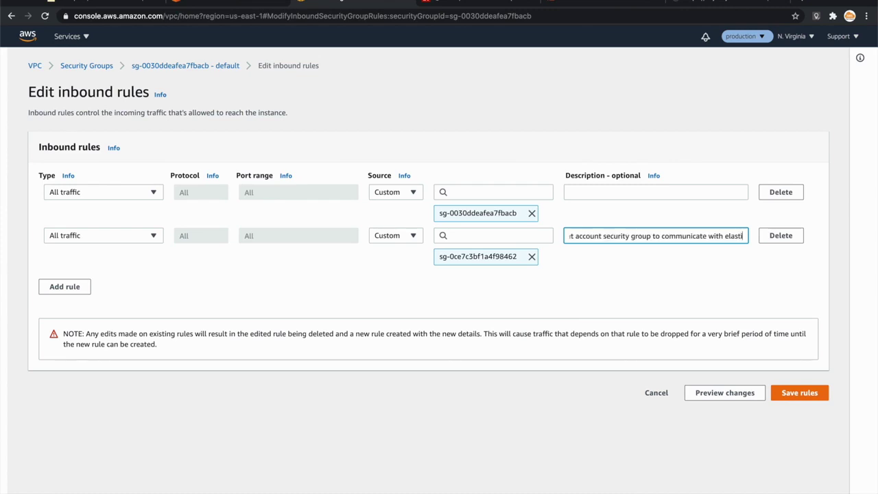
text(c search cluster)
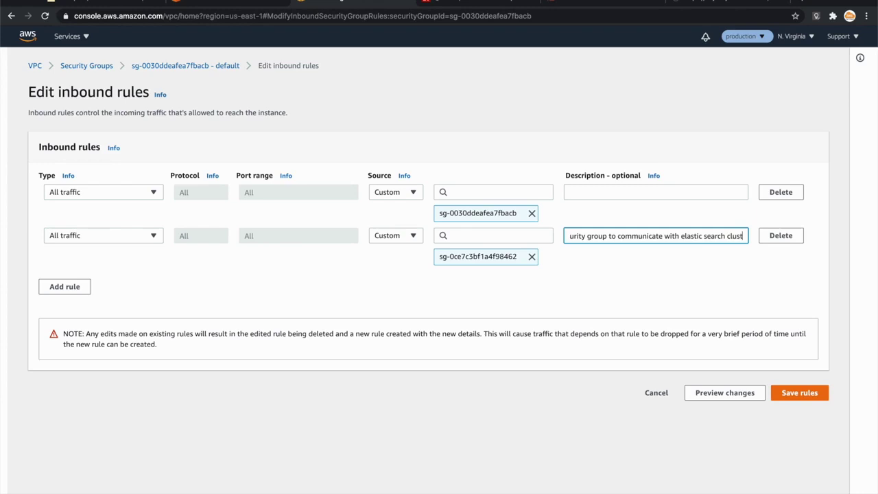
click(698, 236)
key(BackSpace)
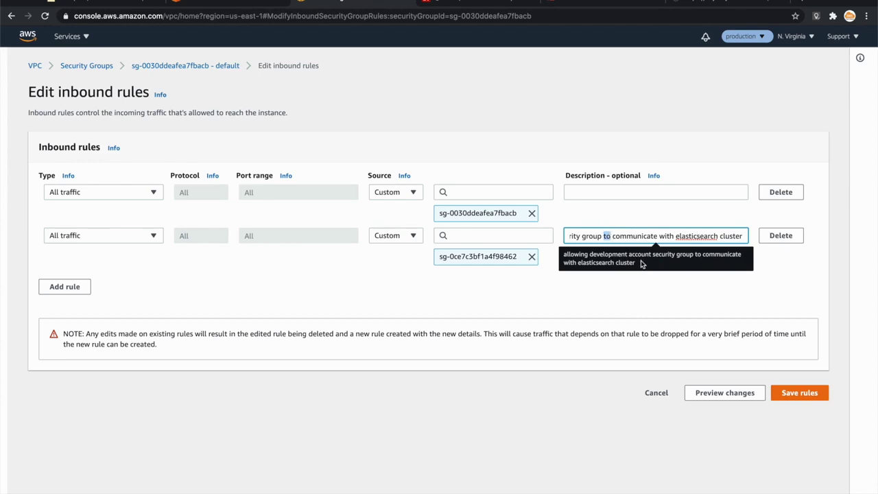
click(798, 391)
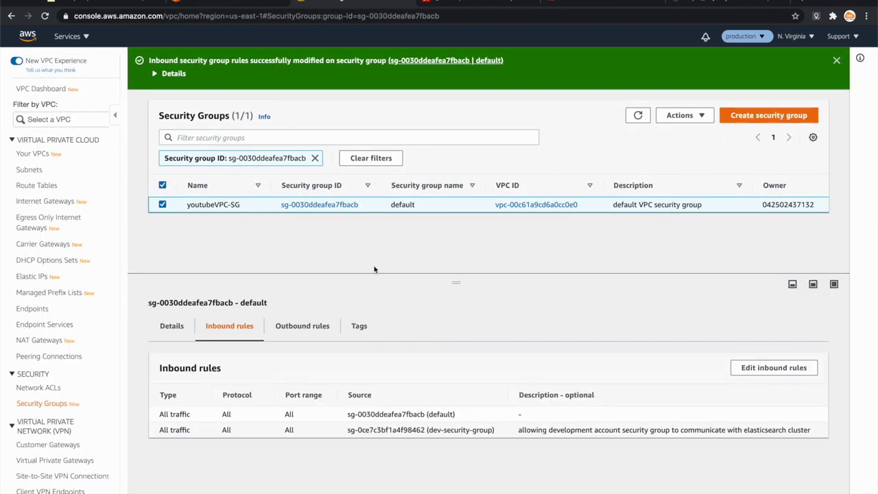
Copy dev-security-group's ID from the inbound rules, replace the security group ID in serverless.yml with sg-0ce7c3bf1a4f98462 in the code editor, and save
drag(347, 430, 422, 426)
key(super+c)
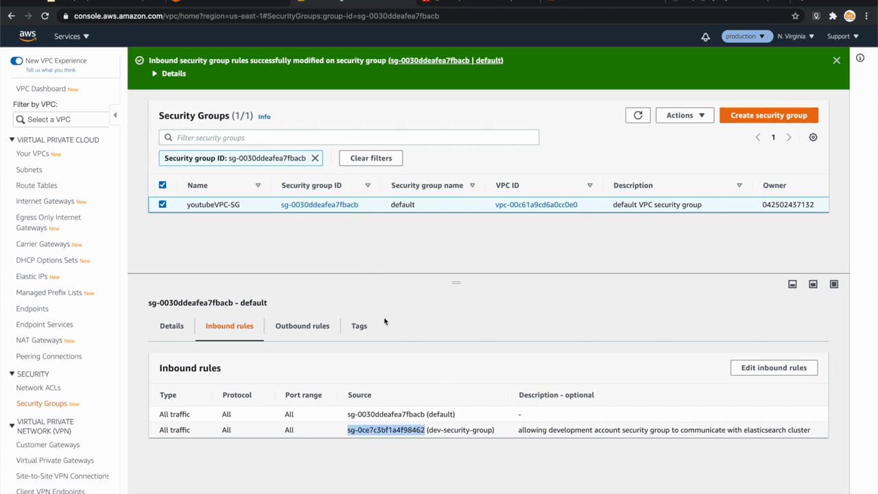
key(ctrl+Left)
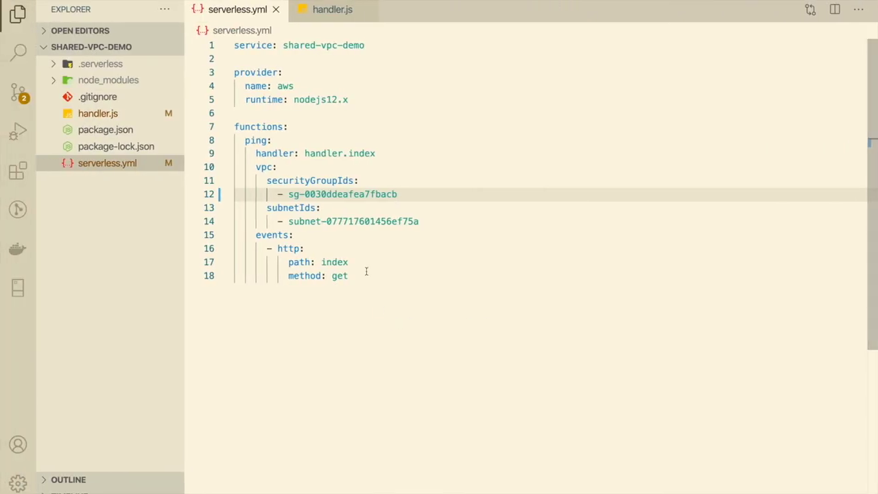
drag(402, 195, 288, 195)
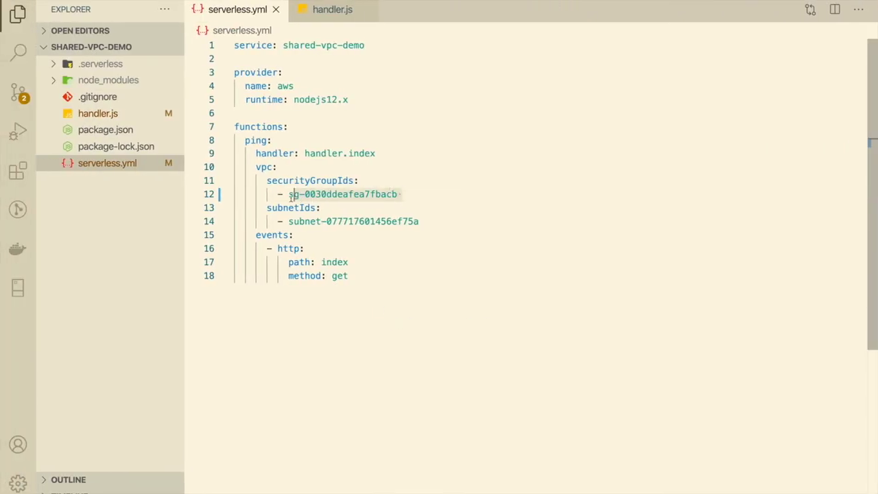
key(BackSpace)
key(super+v)
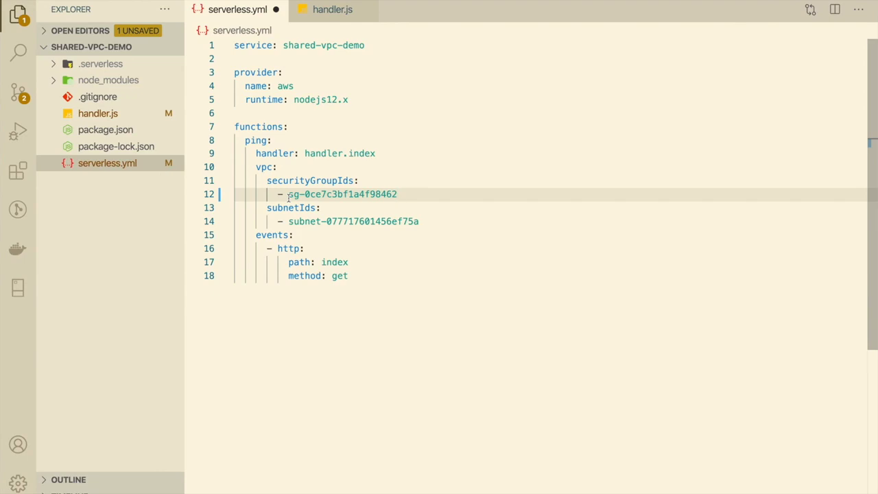
key(super+s)
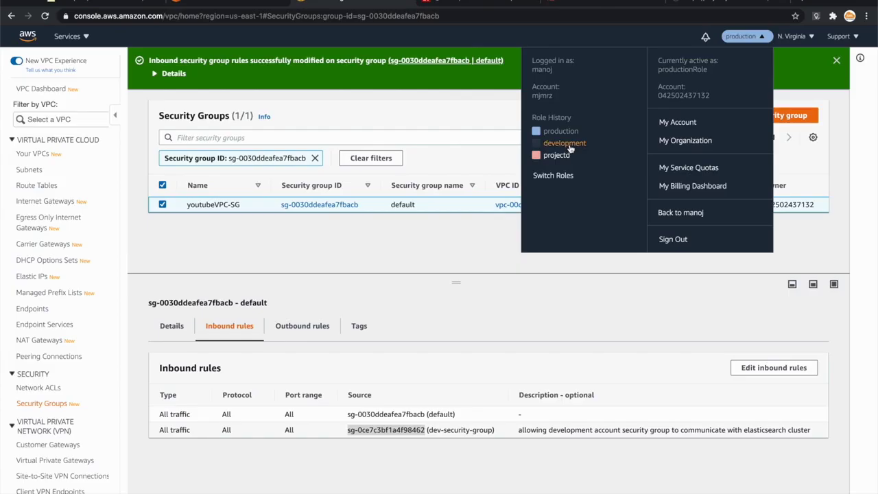
In the AWS console's development role, filter subnets by sharedVPC and compare the shared-private-sn subnet ID with the one in serverless.yml
click(567, 144)
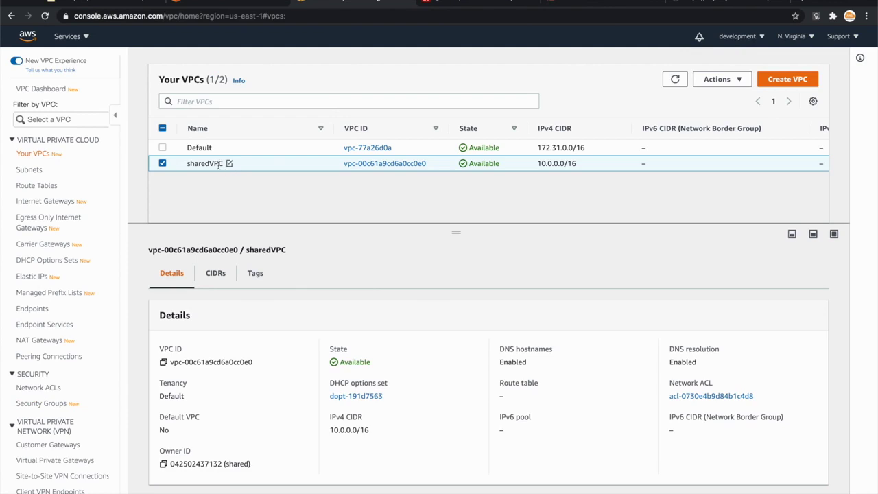
click(31, 176)
click(90, 122)
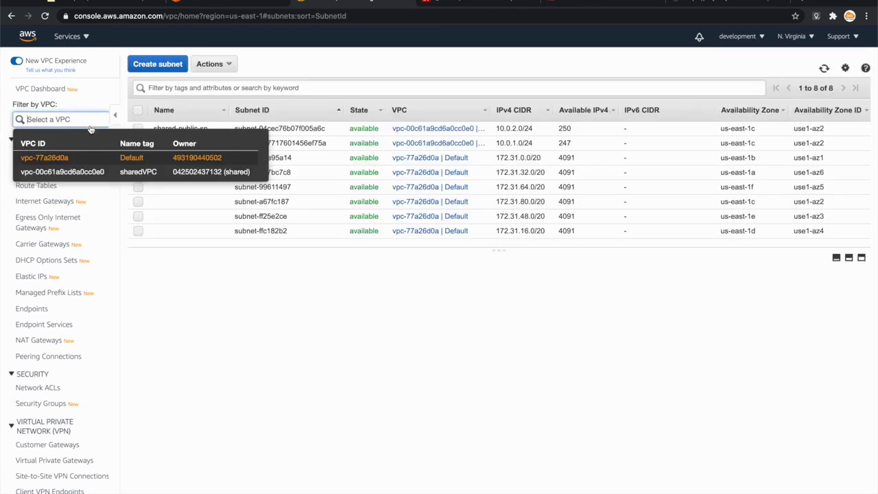
click(92, 172)
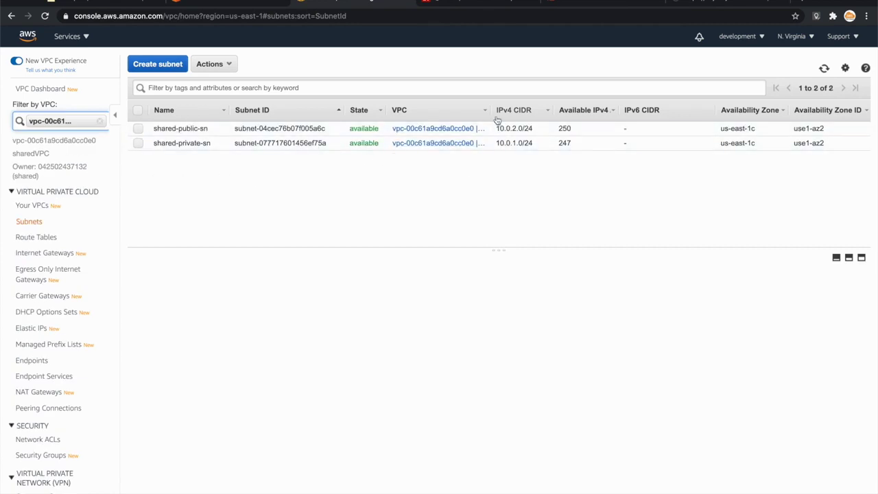
double_click(187, 145)
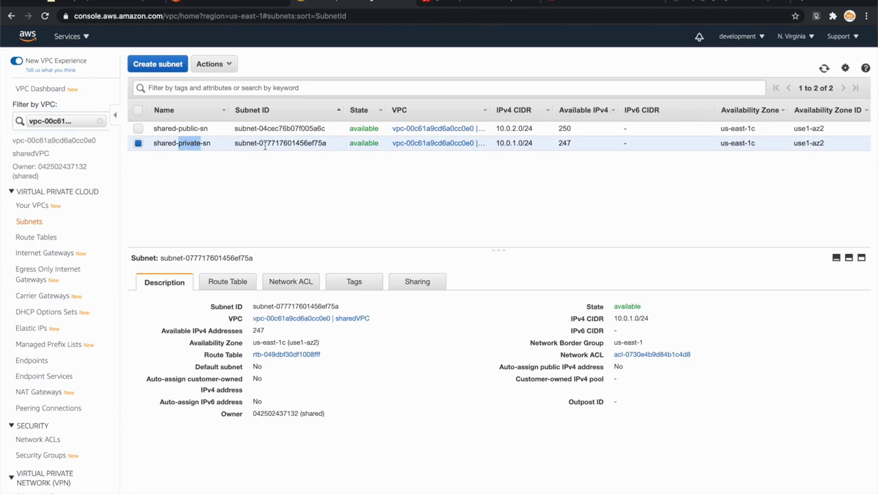
key(ctrl+Left)
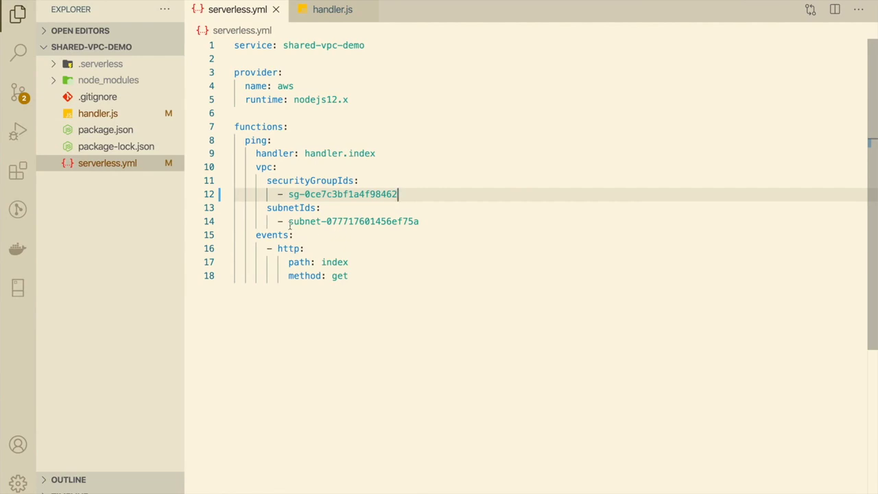
click(384, 221)
Back in the AWS console, open IAM and start a new user named dev-user with Programmatic access
key(ctrl+Right)
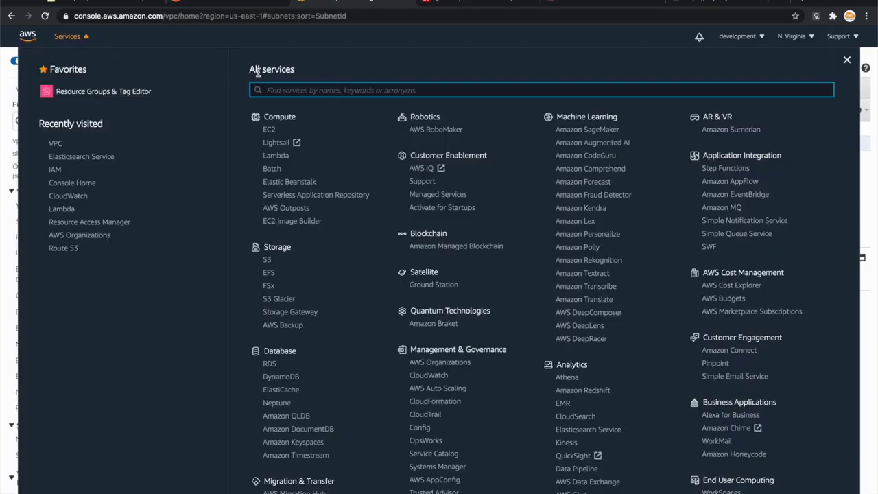
text(iam)
click(267, 112)
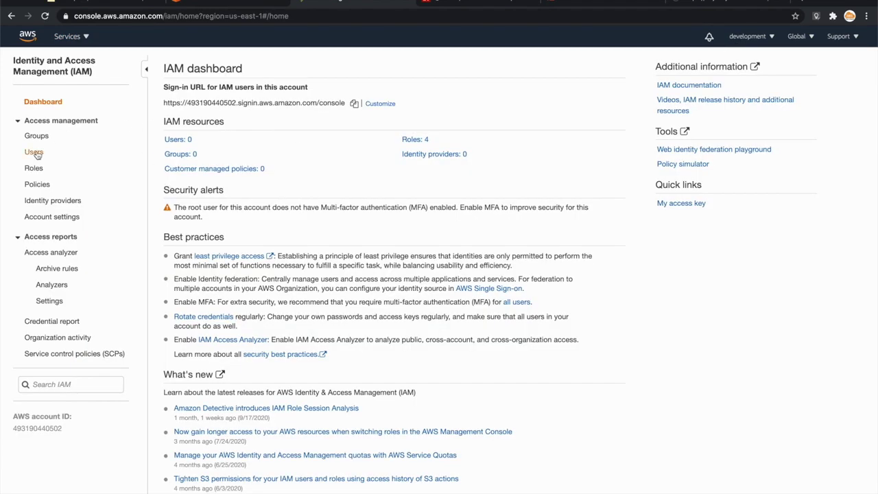
click(35, 152)
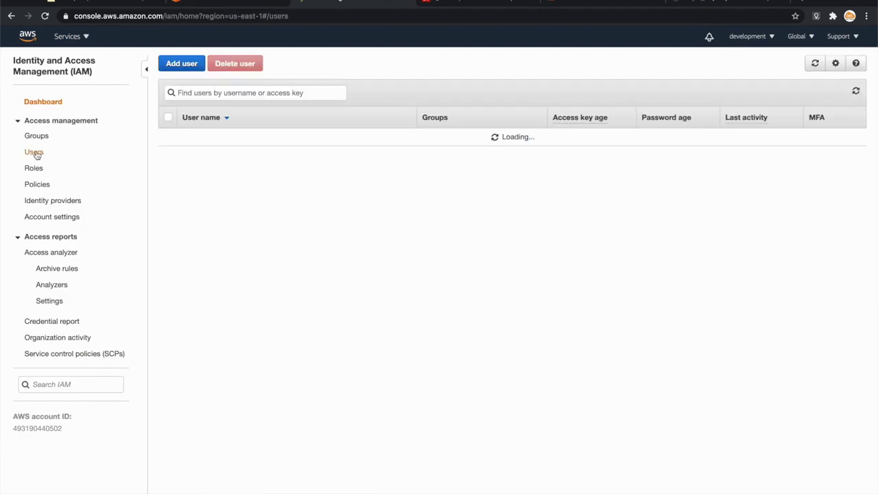
click(189, 66)
click(345, 145)
text(dev-us)
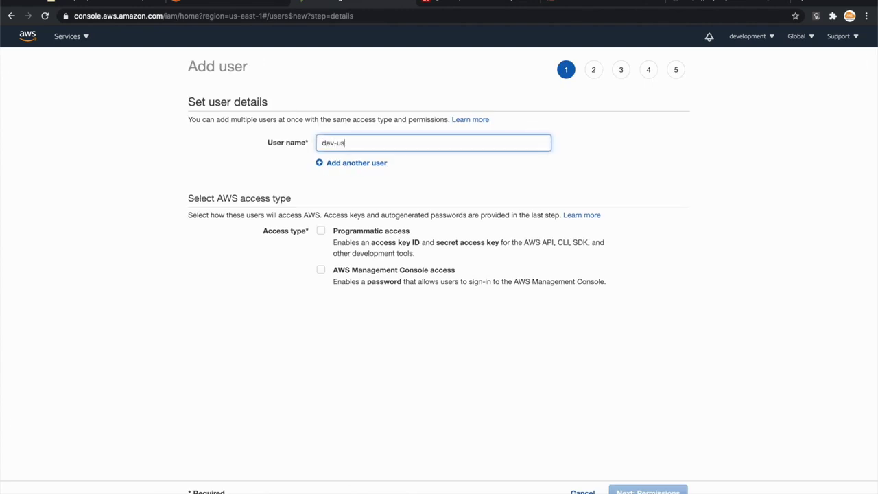
click(320, 231)
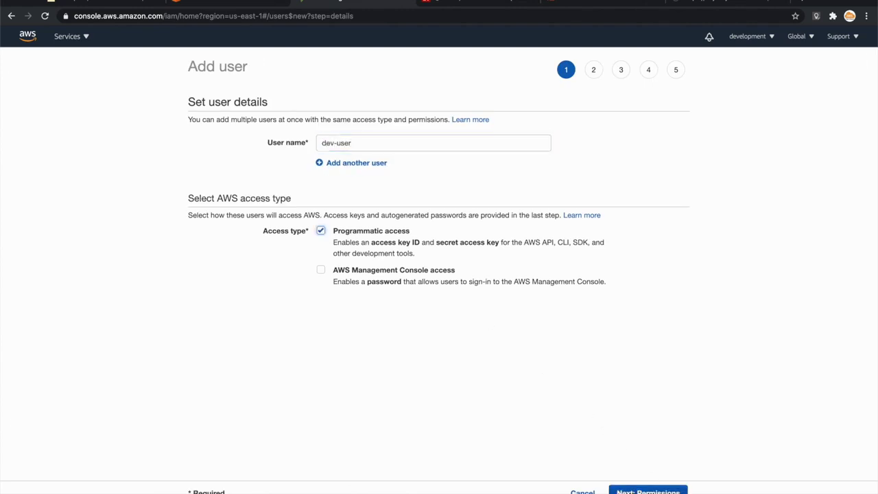
click(647, 490)
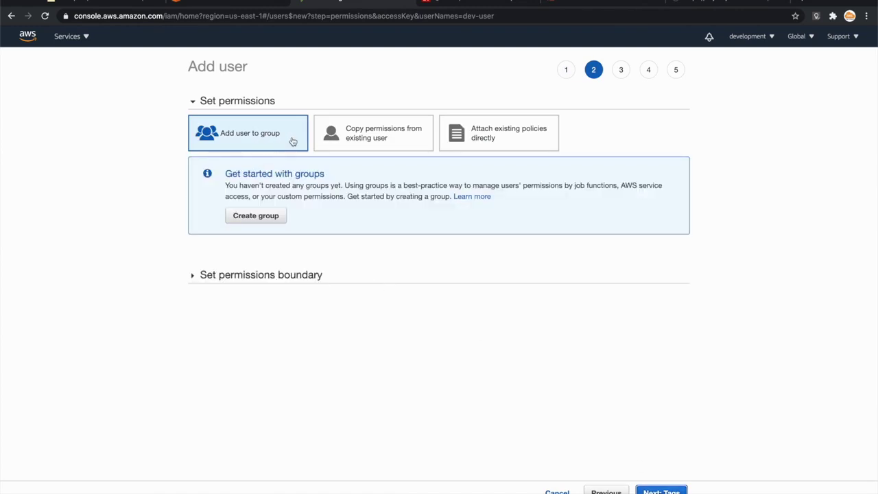
Attach the existing AdministratorAccess policy directly to dev-user and create the user without tags
click(478, 141)
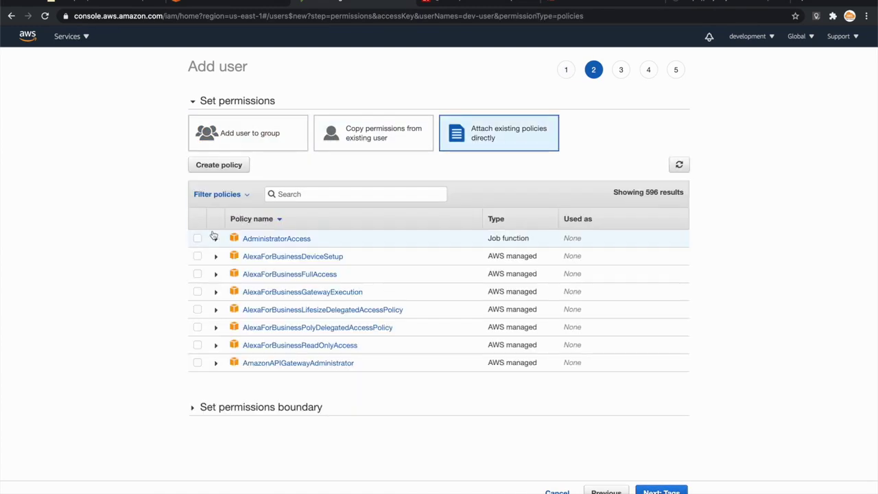
click(197, 239)
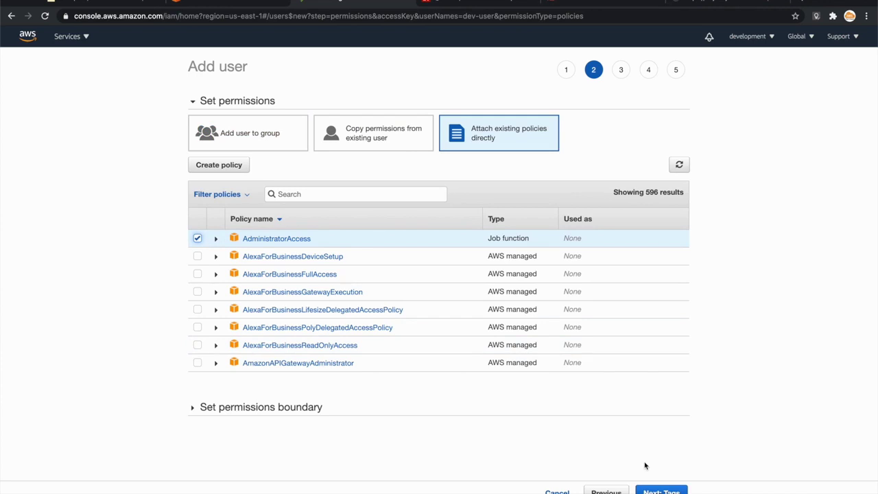
click(661, 490)
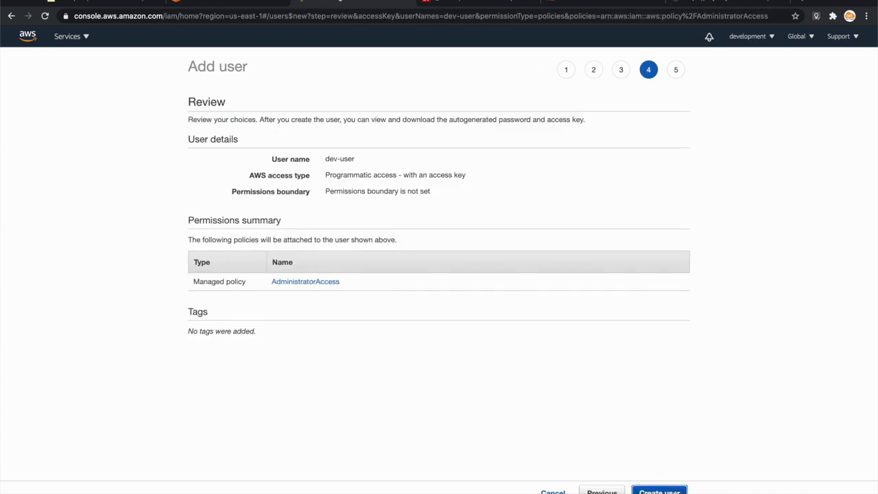
click(660, 490)
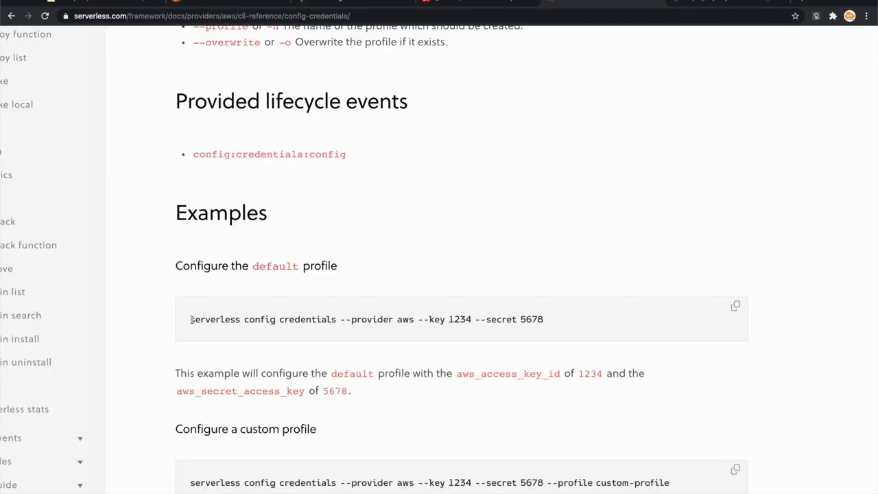
Highlight the default-profile credentials example in the Serverless docs, then run sls deploy --stage dev in the code editor's terminal
drag(192, 319, 465, 330)
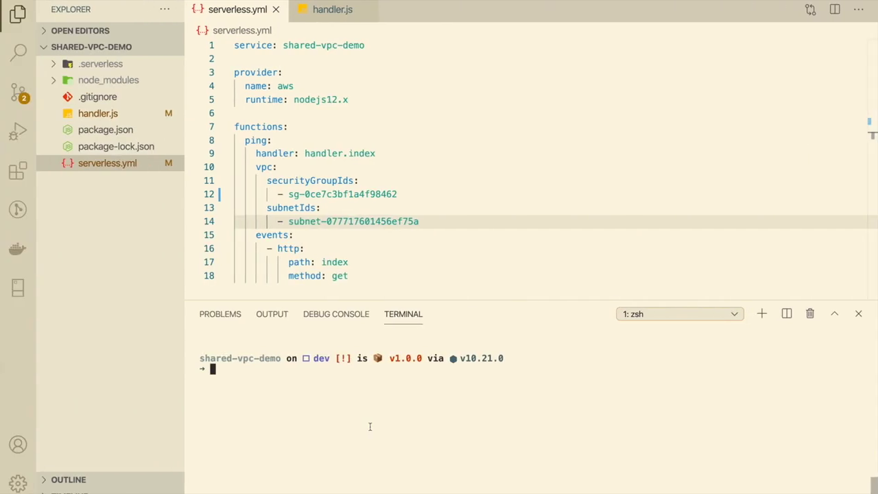
text(sls deploy --stage dev)
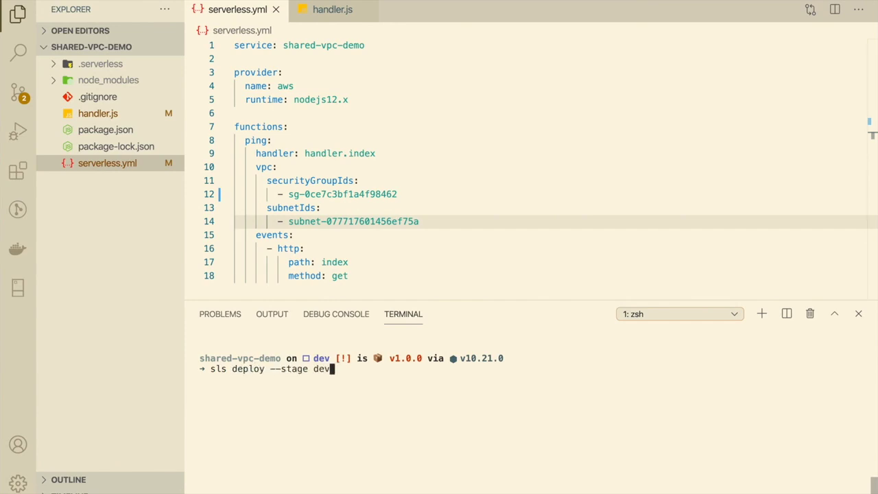
key(Return)
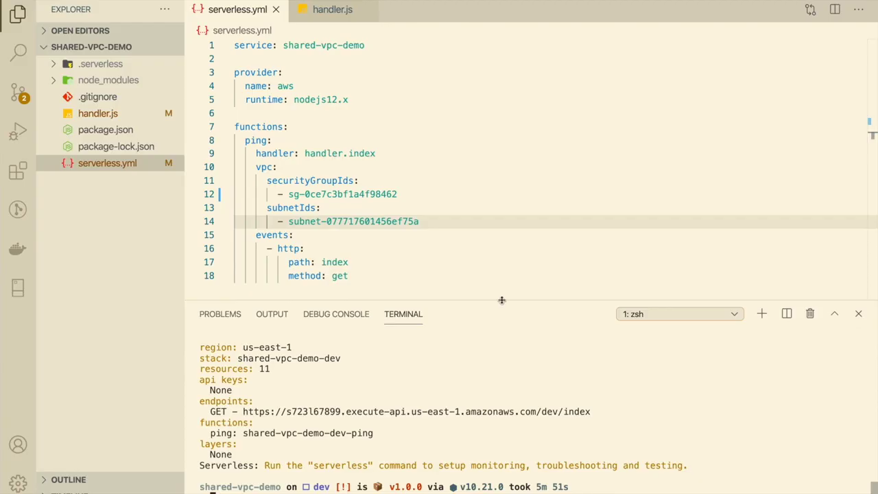
drag(501, 299, 498, 255)
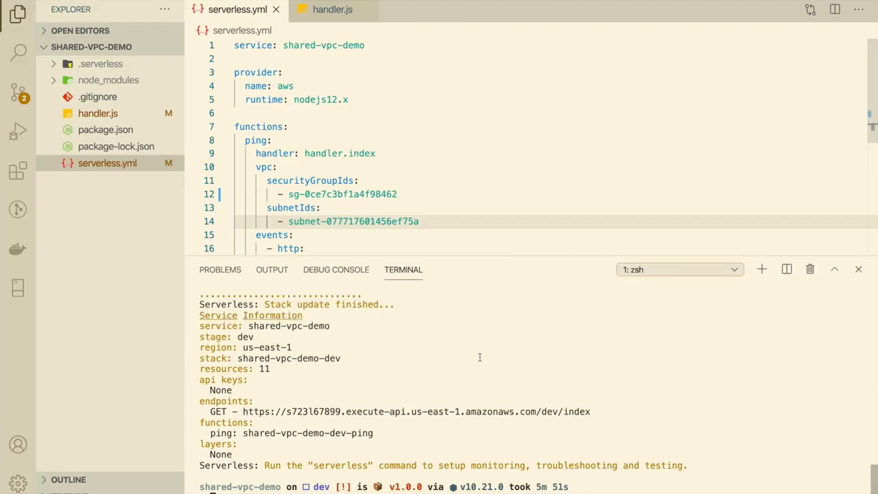
Open the deployed GET endpoint ending in /dev/index in the browser, examine its JSON response, and highlight dev in the URL
click(283, 397)
click(581, 50)
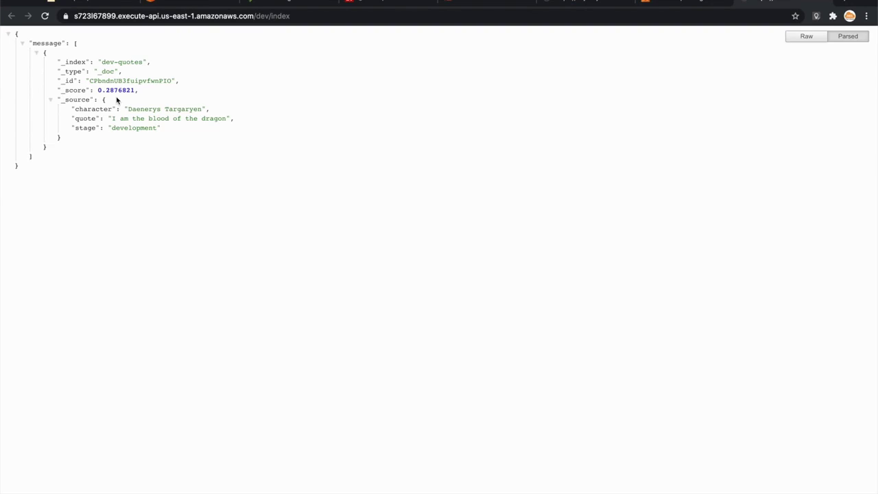
scroll(117, 100, up, 5)
scroll(117, 99, up, 2)
scroll(116, 97, left, 2)
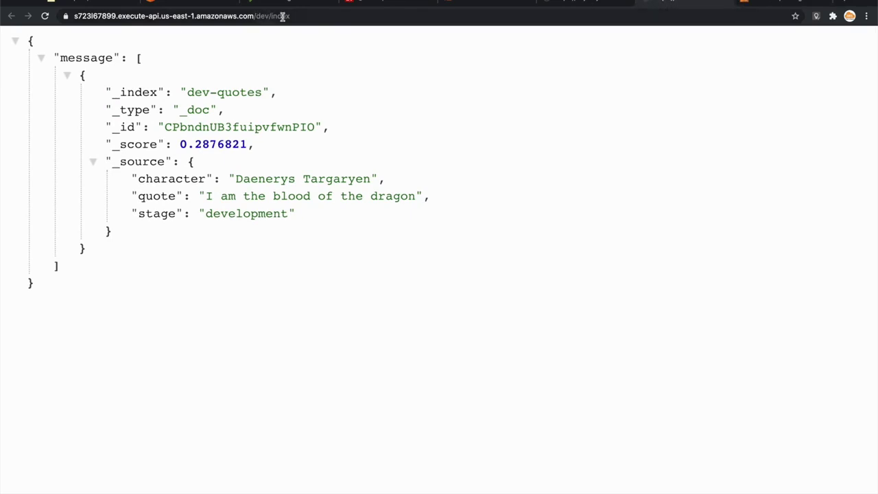
click(261, 15)
double_click(287, 16)
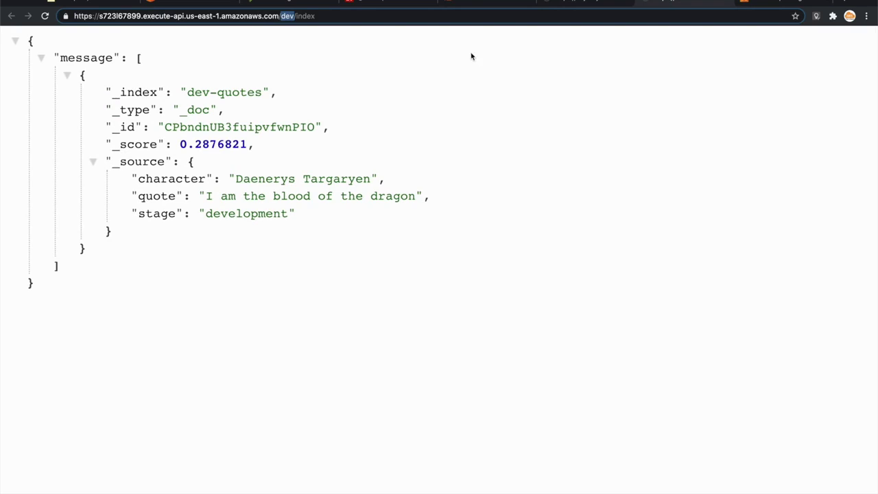
Switch to the production endpoint's page, check the prod stage in its URL, and request /prod/index again
click(580, 3)
click(259, 16)
double_click(281, 16)
click(325, 16)
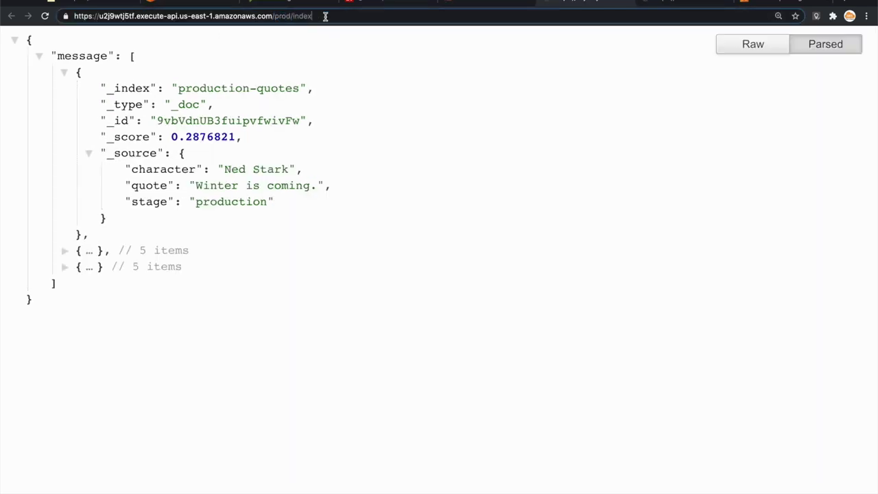
key(Return)
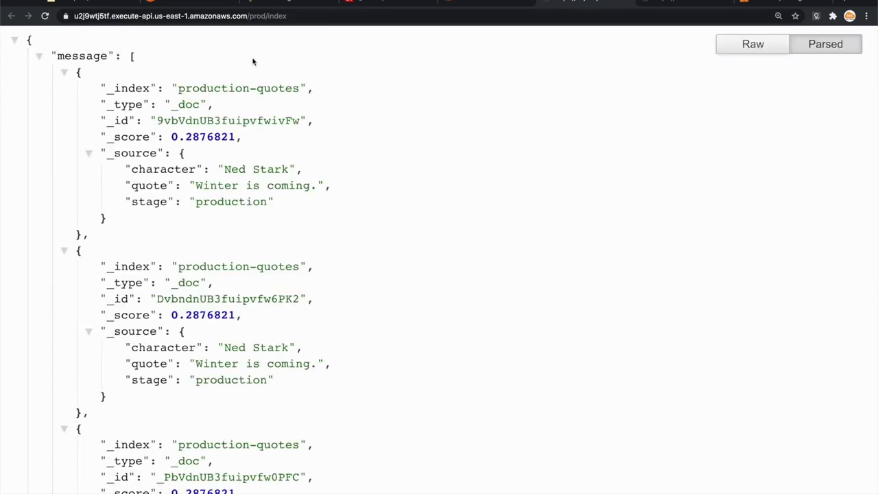
Collapse all records in the production response, expand only the first, and highlight its stage field
click(63, 73)
click(64, 88)
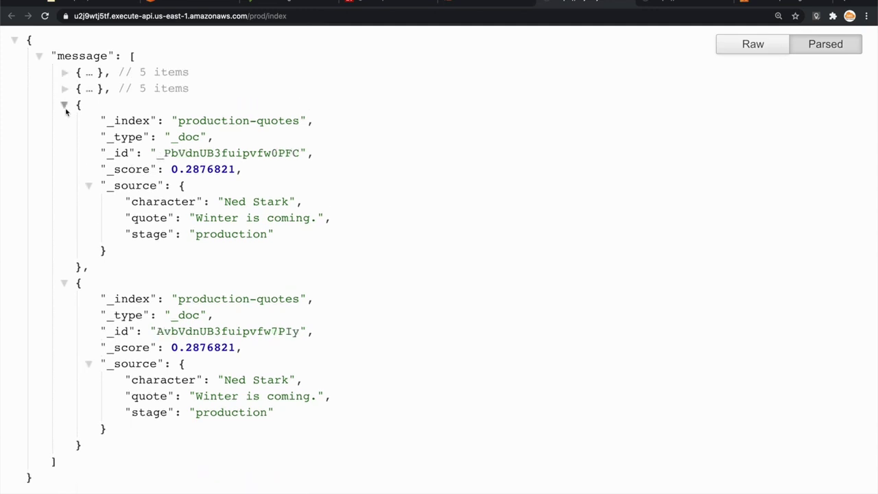
click(65, 105)
click(65, 121)
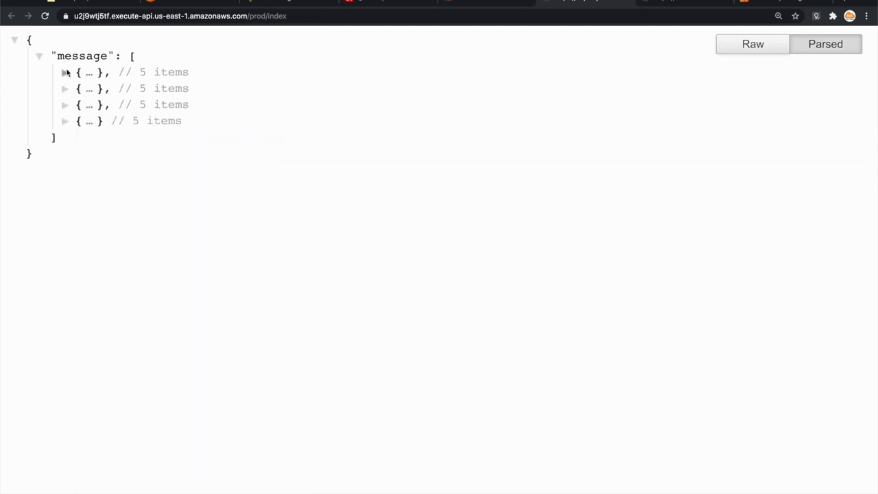
click(64, 72)
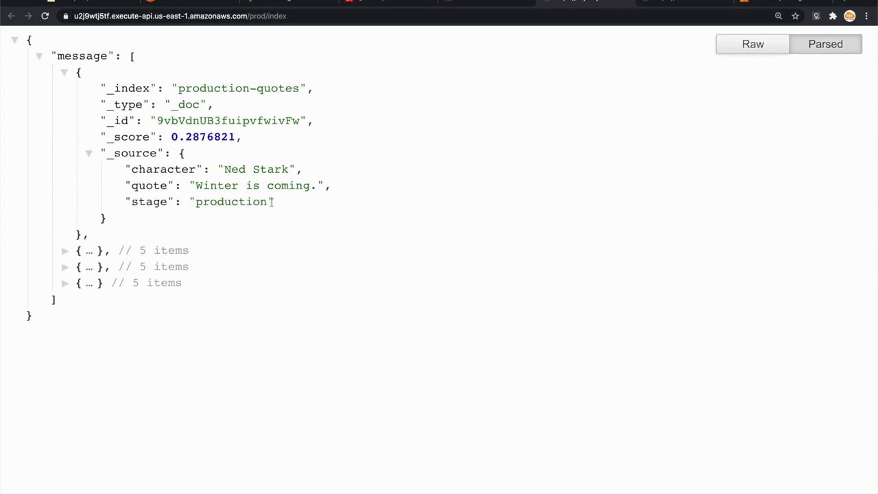
drag(273, 201, 103, 198)
Reload the dev endpoint, highlight the second record's dev-quotes index name, and return to the production response to compare
click(670, 6)
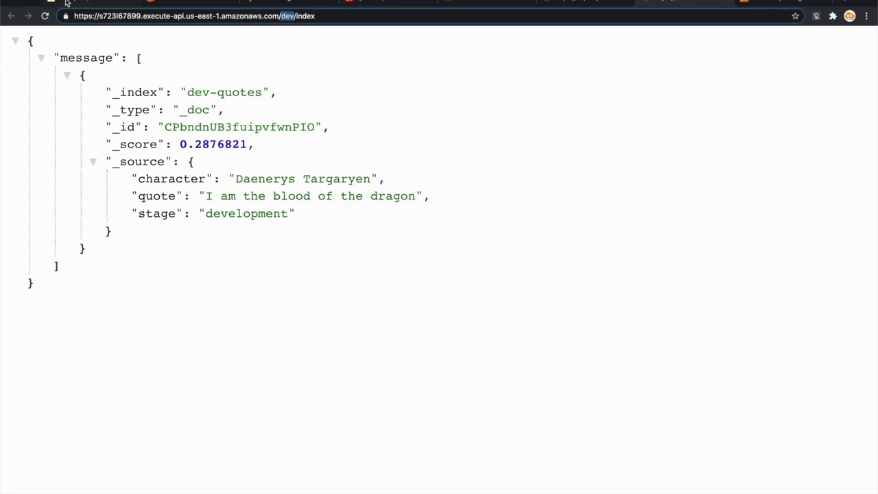
click(44, 17)
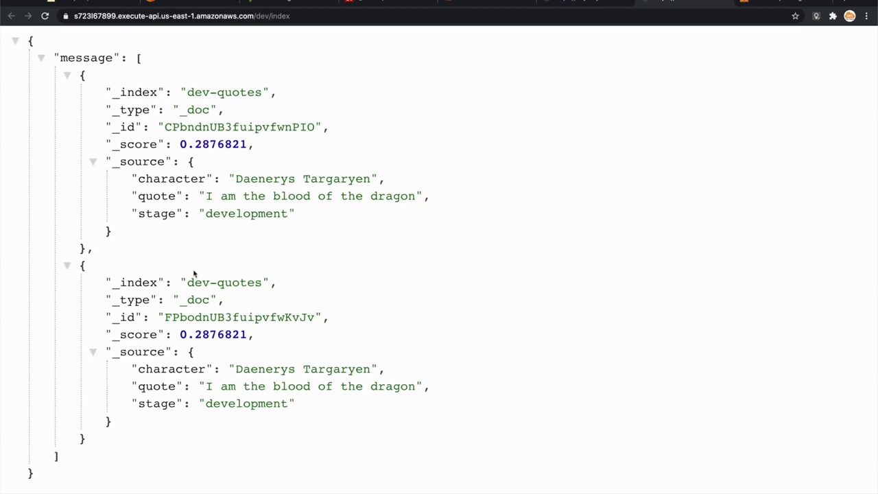
drag(187, 282, 264, 282)
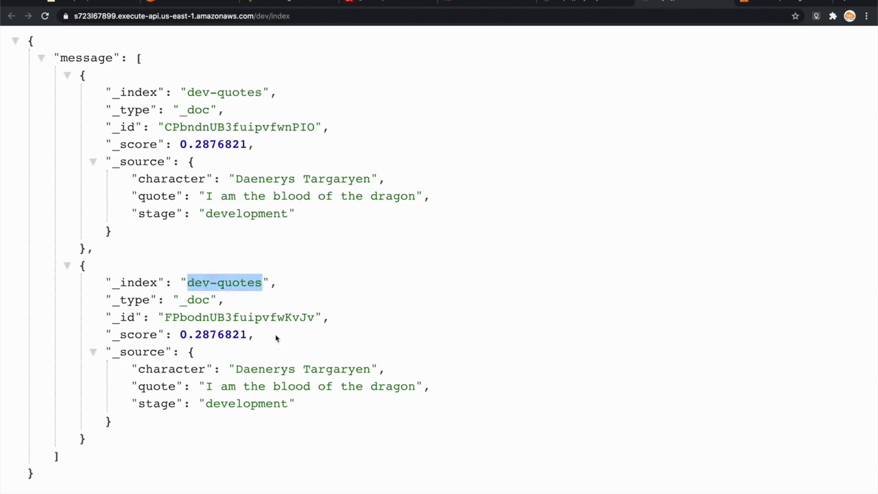
click(604, 4)
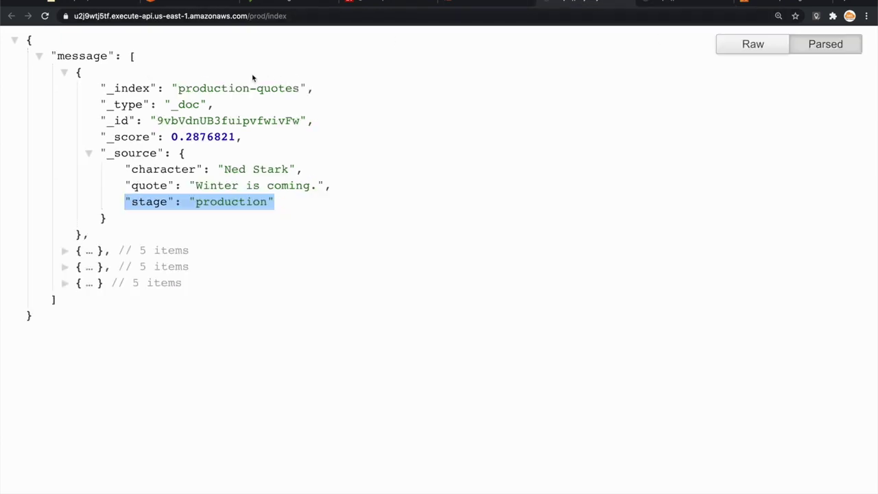